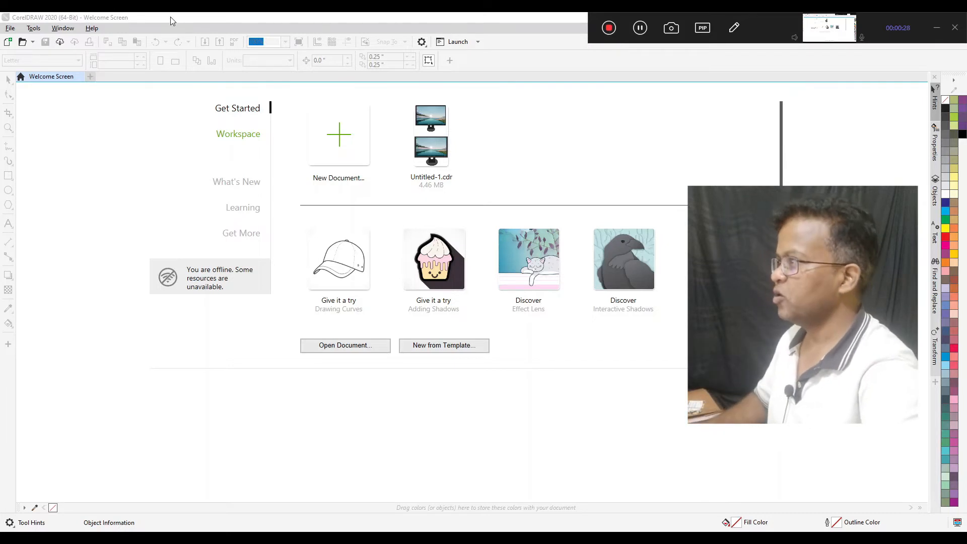
# Step: Create a new portrait A4 document in CMYK at 300 dpi with one page
pyautogui.click(935, 29)
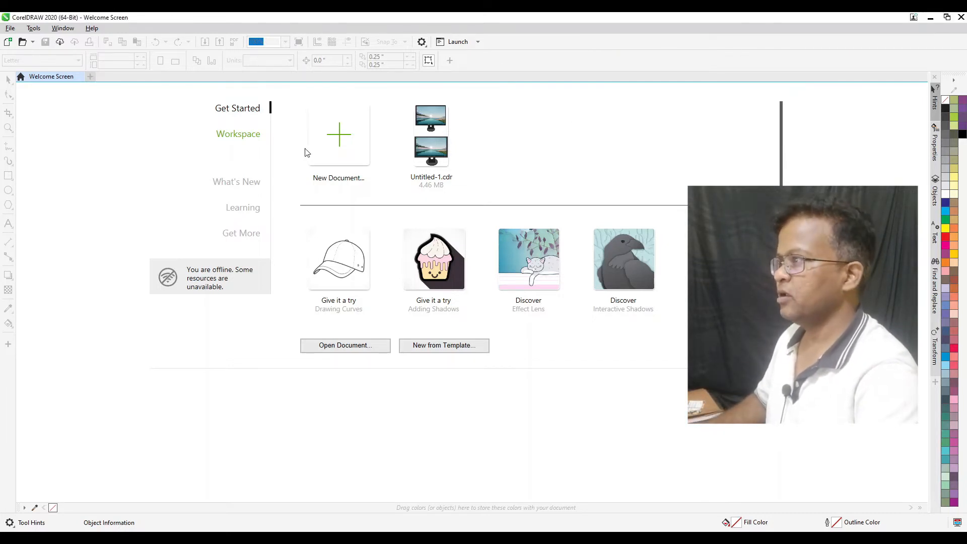
pyautogui.click(347, 140)
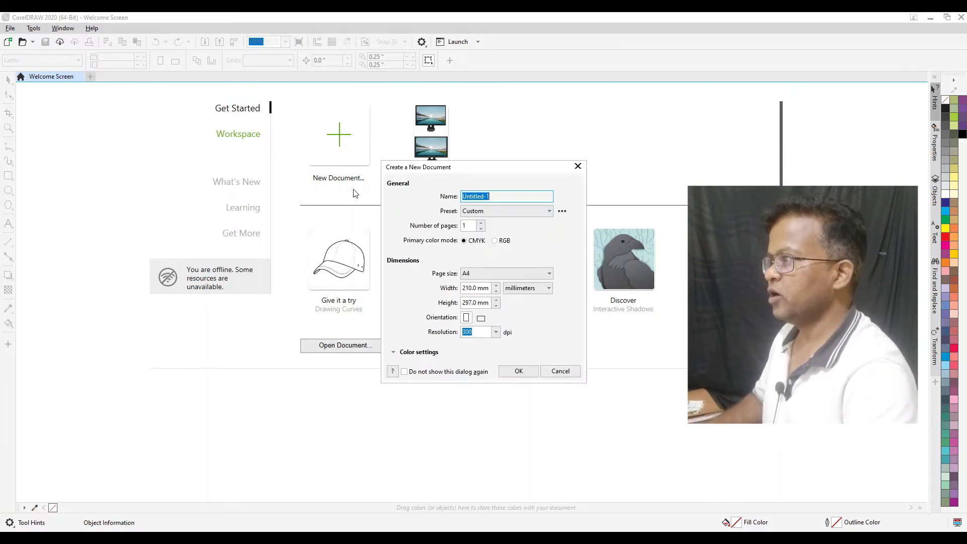
pyautogui.click(519, 371)
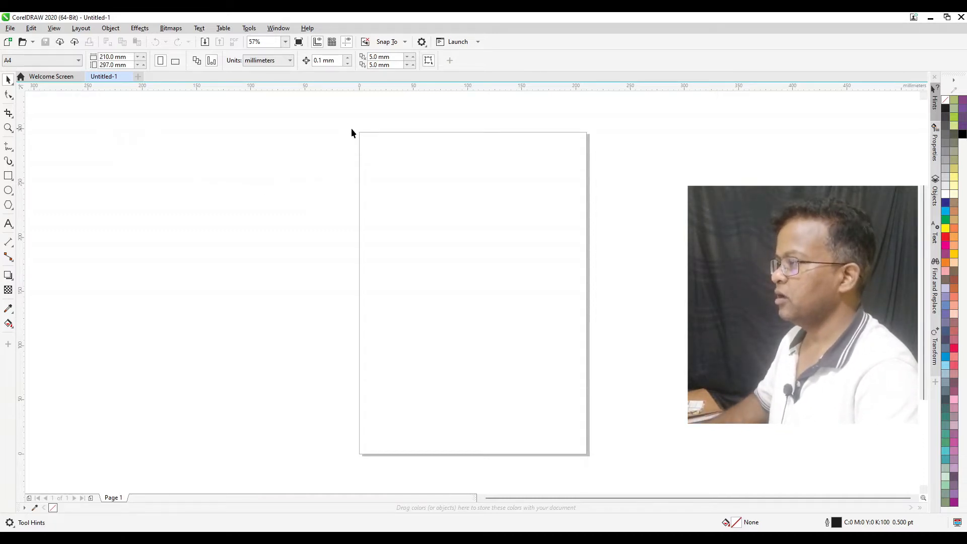
# Step: Draw a rectangle about 98 × 54 mm on the upper part of the page and fill it black
pyautogui.press('z')
pyautogui.moveTo(329, 109); pyautogui.dragTo(627, 279)
pyautogui.moveTo(154, 114); pyautogui.dragTo(663, 389)
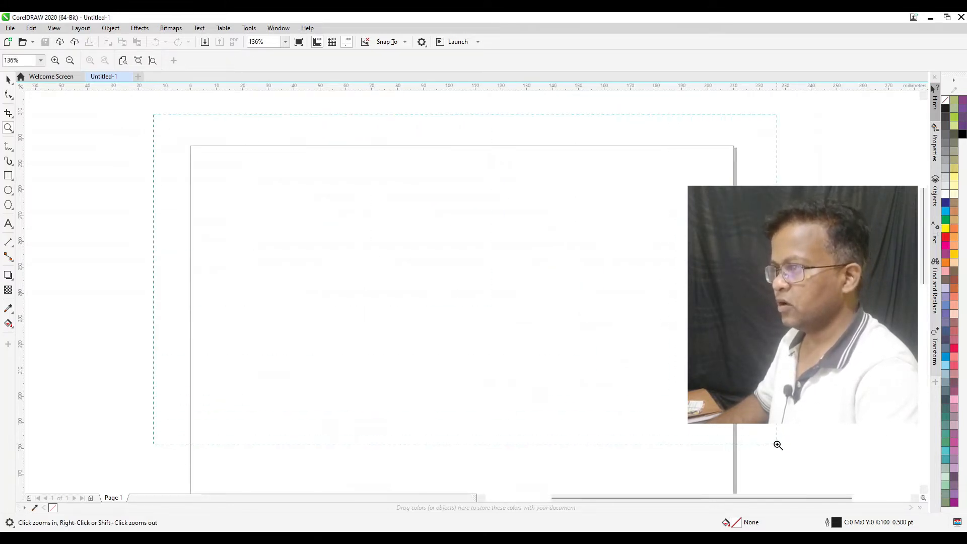
pyautogui.moveTo(776, 452); pyautogui.dragTo(776, 451)
pyautogui.press('space')
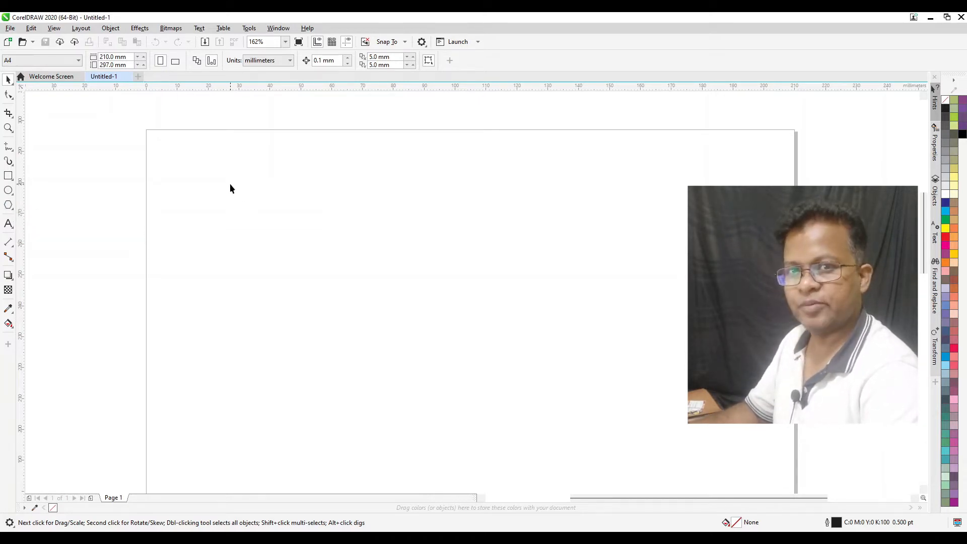
pyautogui.click(8, 175)
pyautogui.moveTo(264, 178); pyautogui.dragTo(567, 343)
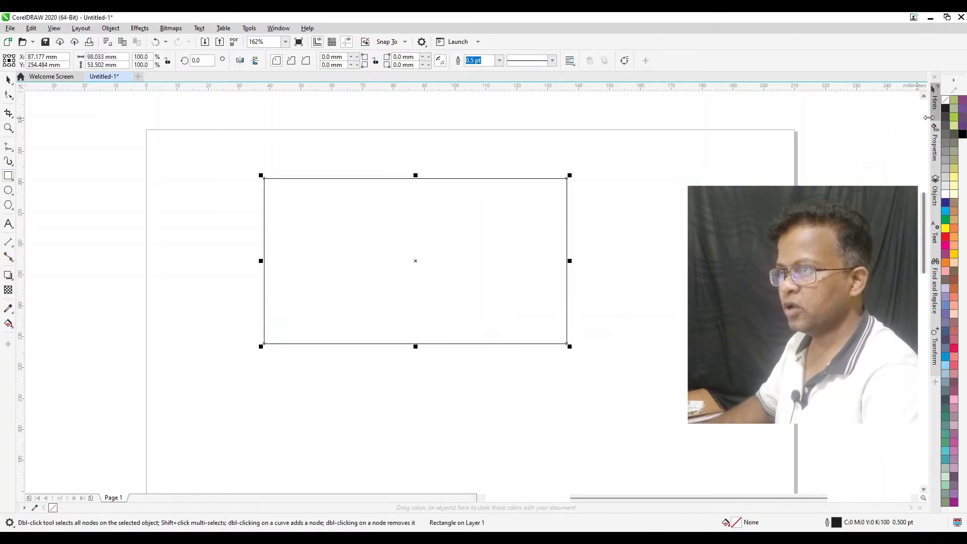
pyautogui.click(946, 111)
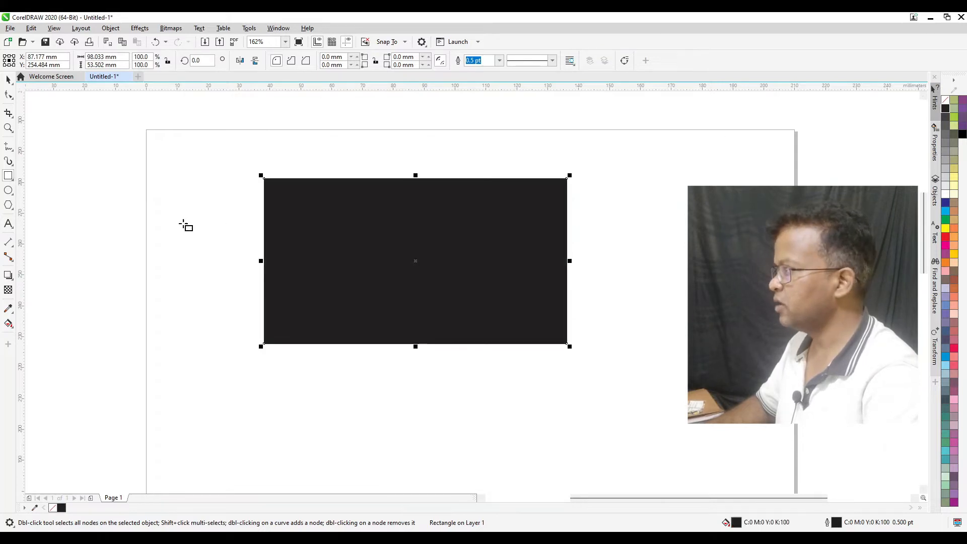
# Step: Draw a stand rectangle about 27 × 17 mm overlapping the black rectangle's lower edge and fill it 90% black
pyautogui.press('space')
pyautogui.press('space')
pyautogui.moveTo(377, 322); pyautogui.dragTo(462, 374)
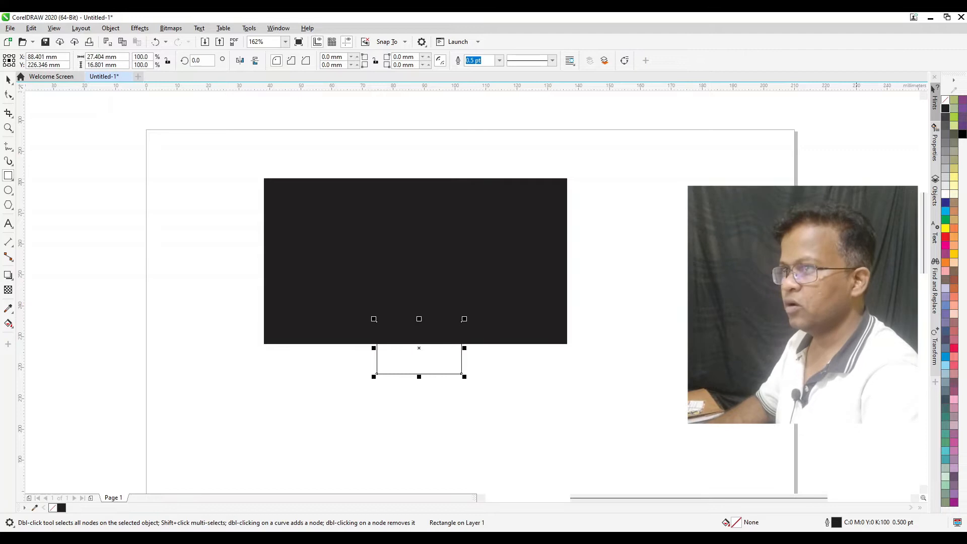
pyautogui.click(945, 116)
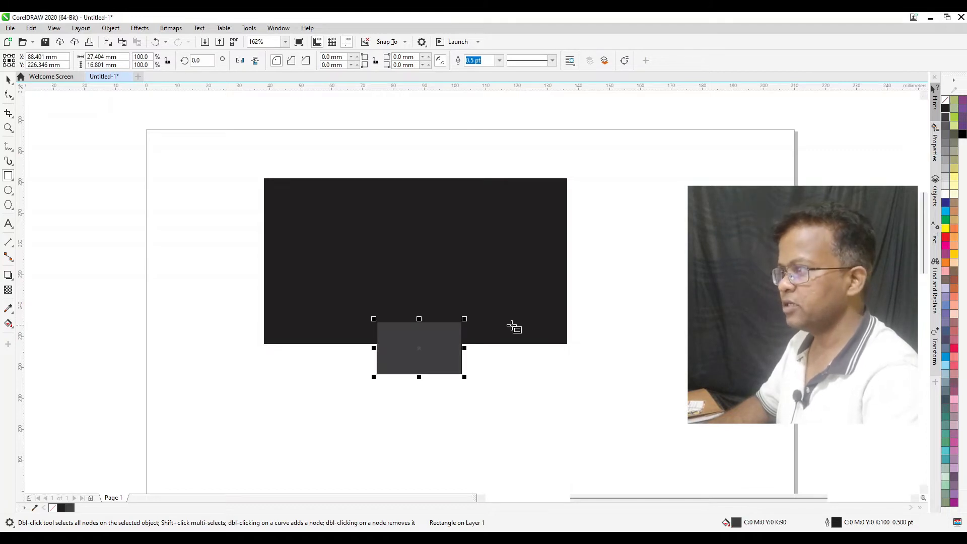
# Step: Try sending the small grey stand rectangle to the back
pyautogui.hotkey('shift', 'pagedown')
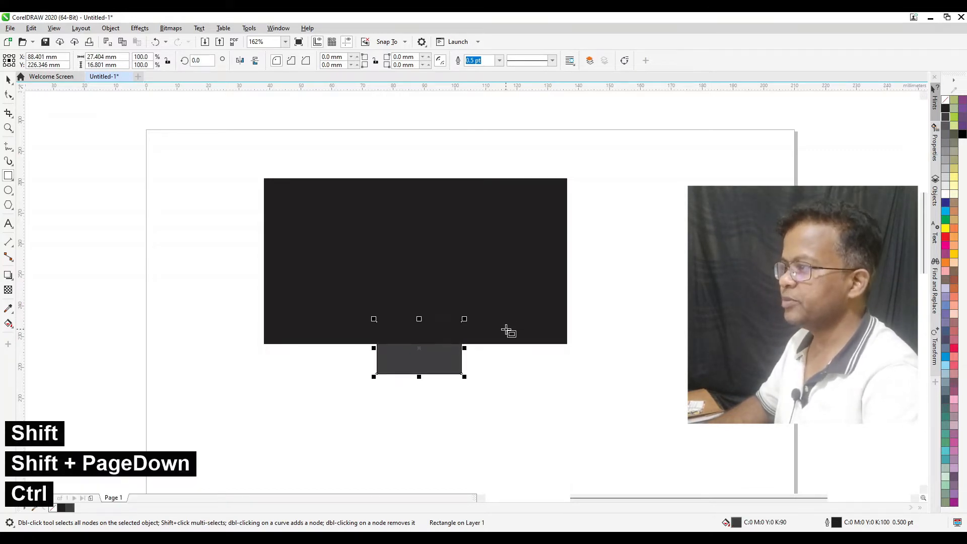
pyautogui.hotkey('ctrl', 'z')
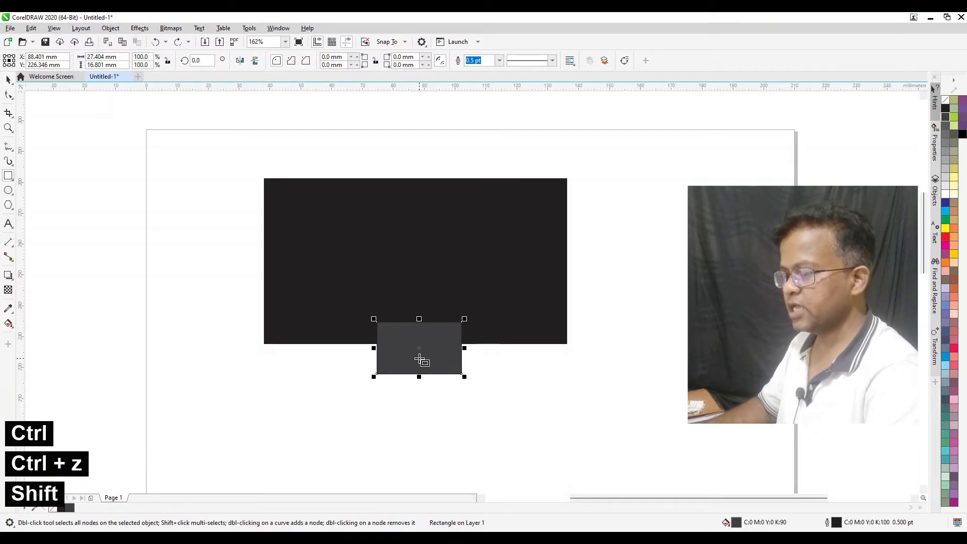
pyautogui.hotkey('shift', 'pagedown')
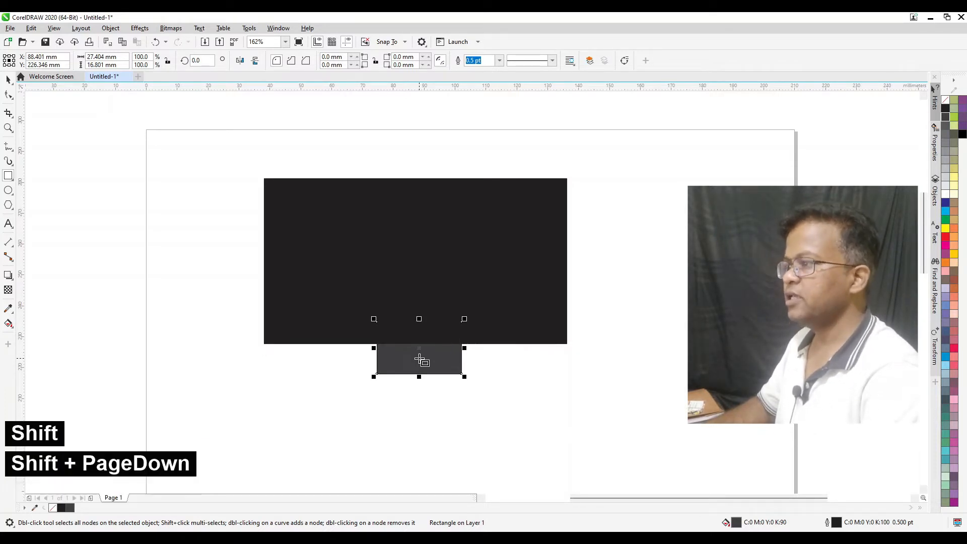
pyautogui.hotkey('ctrl', 'z')
# Step: Place the grey stand rectangle behind the black rectangle and shift it slightly so it is centred underneath
pyautogui.press('space')
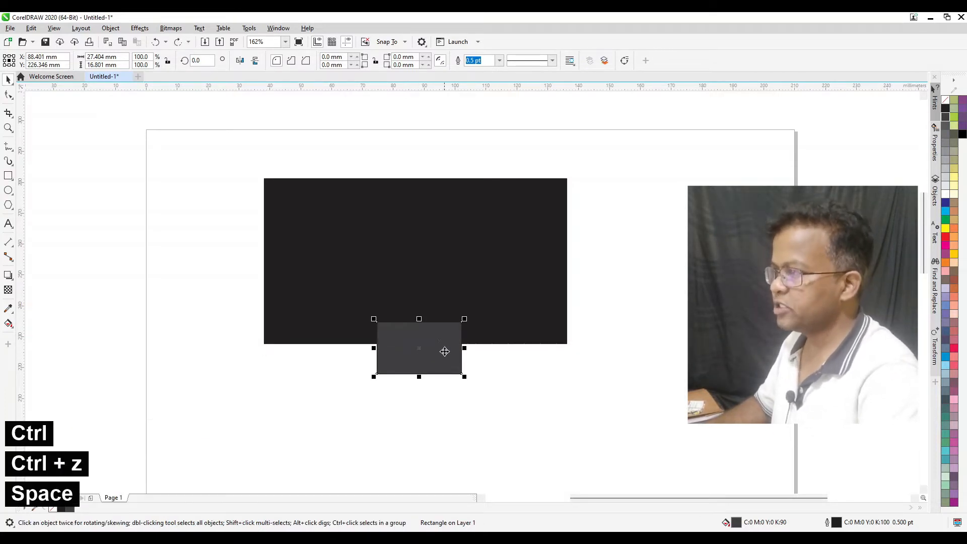
pyautogui.click(606, 63)
pyautogui.click(590, 61)
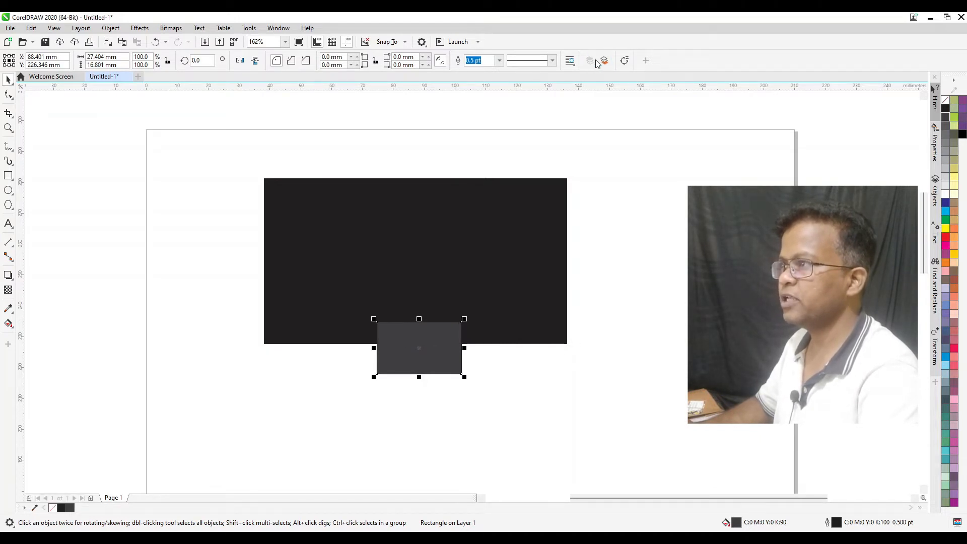
pyautogui.click(605, 62)
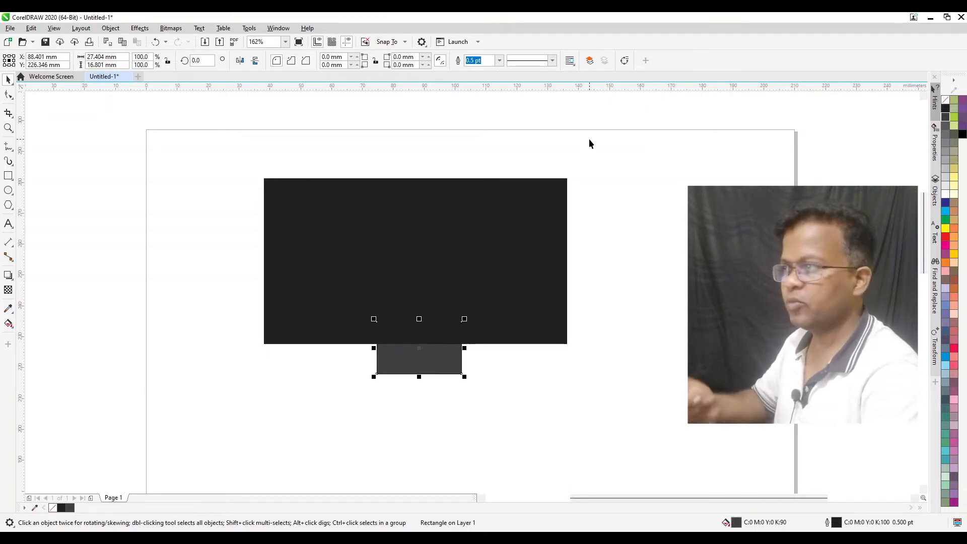
pyautogui.moveTo(439, 364); pyautogui.dragTo(436, 369)
pyautogui.click(517, 369)
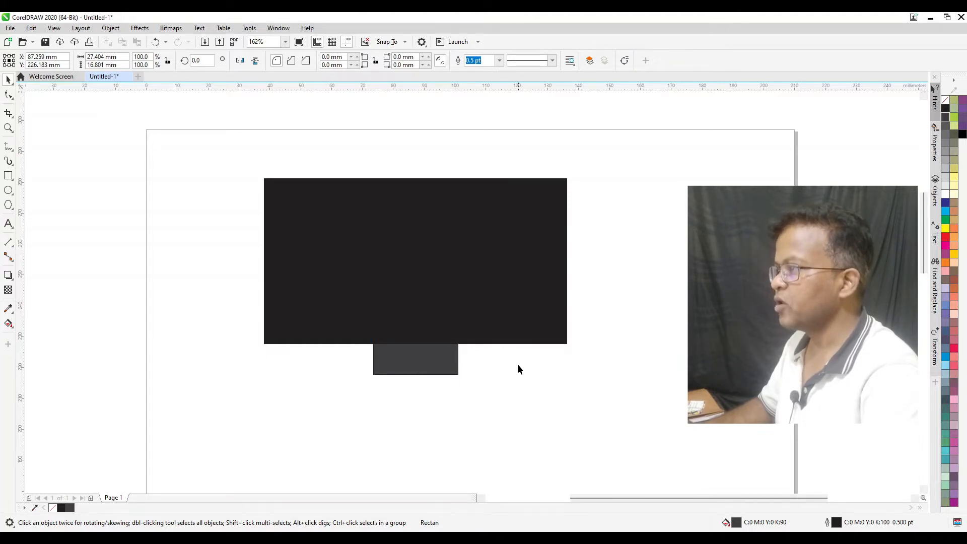
pyautogui.click(317, 211)
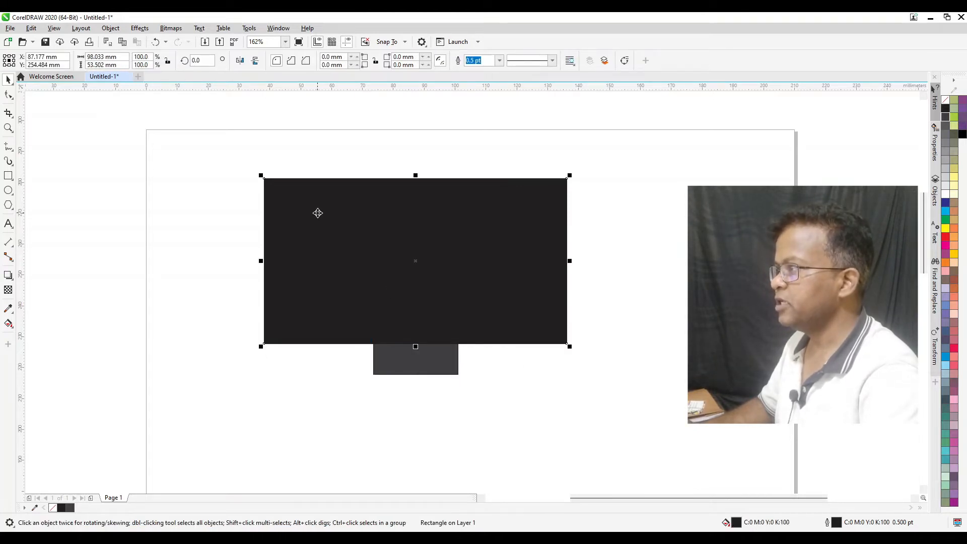
pyautogui.click(360, 147)
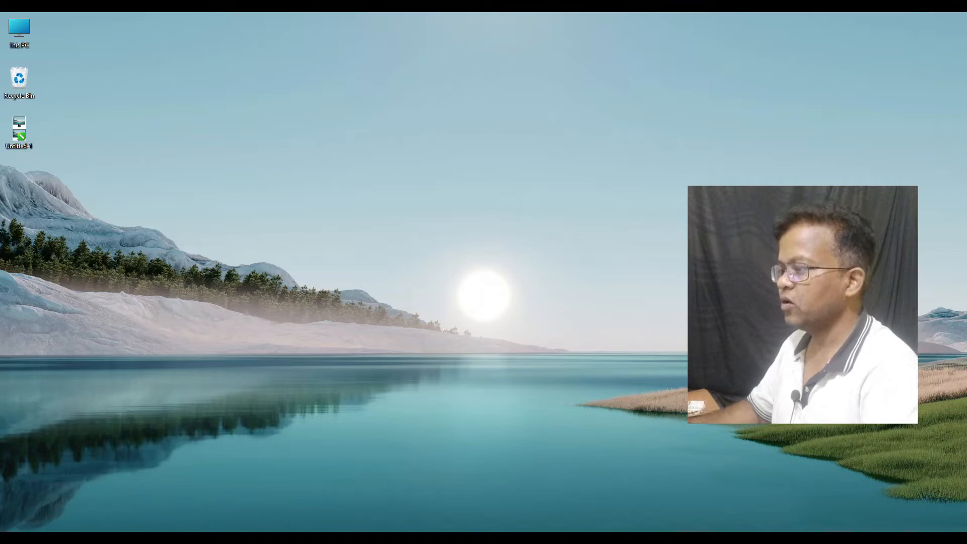
# Step: Return to the drawing, paste the captured desktop screenshot and scale it proportionally to 10%
pyautogui.click(585, 536)
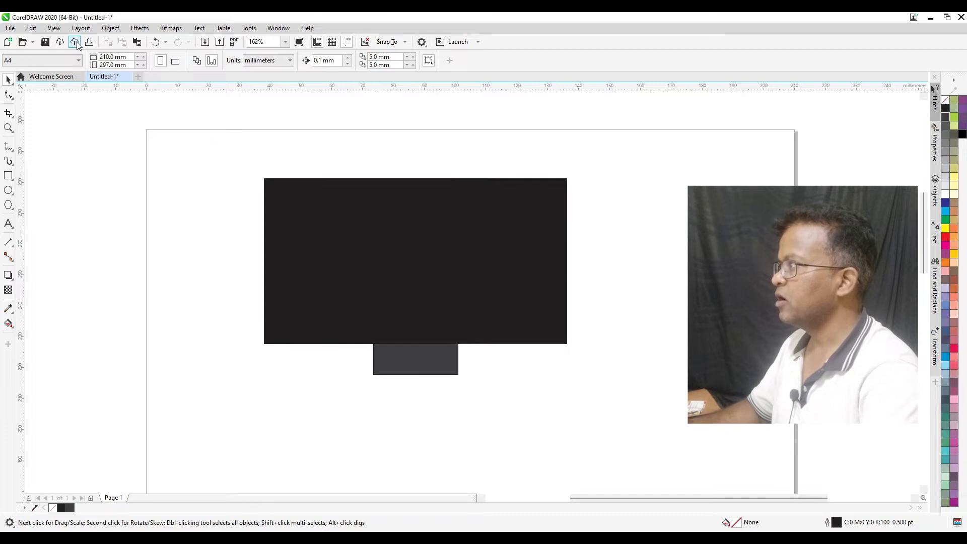
pyautogui.click(136, 42)
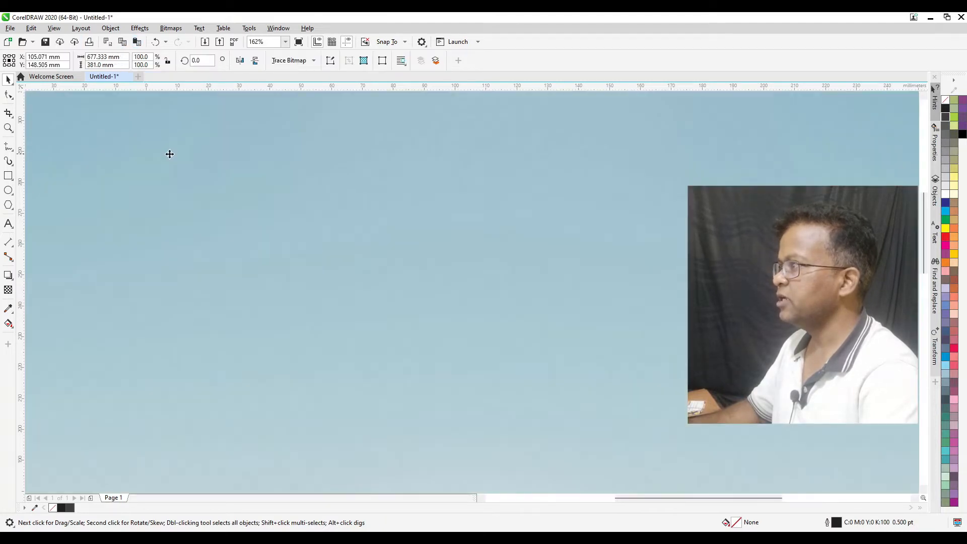
pyautogui.scroll(-5, 253, 229)
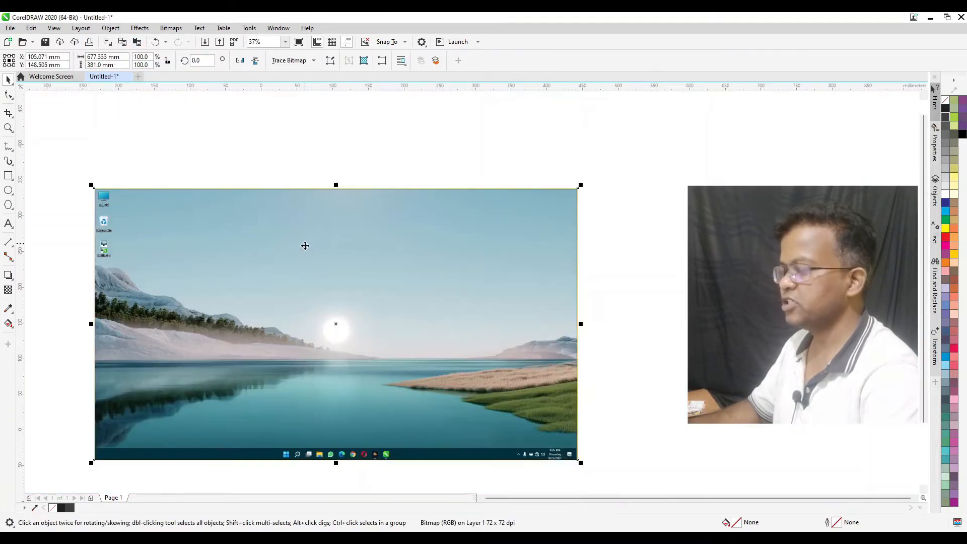
pyautogui.scroll(-5, 327, 334)
pyautogui.scroll(5, 326, 351)
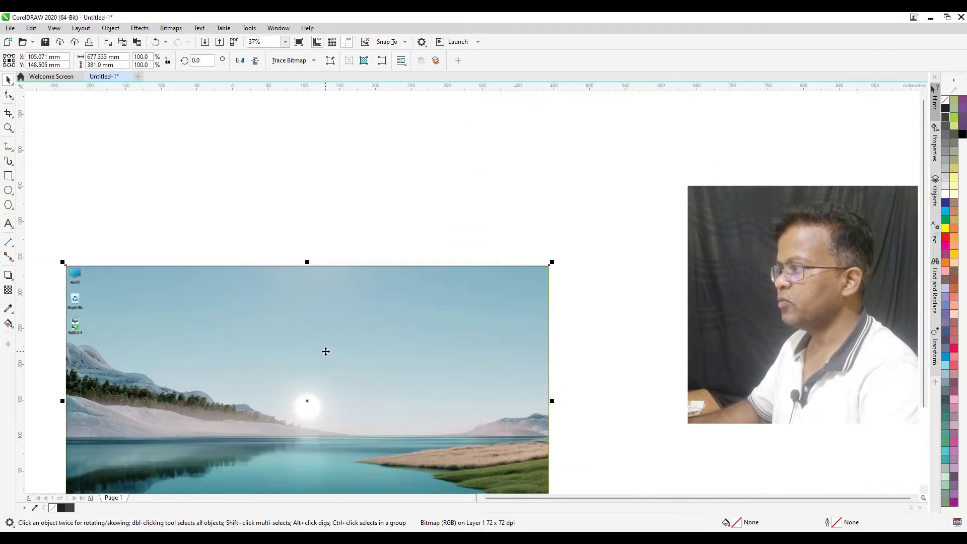
pyautogui.moveTo(283, 385); pyautogui.dragTo(392, 261)
pyautogui.scroll(-4, 393, 261)
pyautogui.scroll(3, 393, 261)
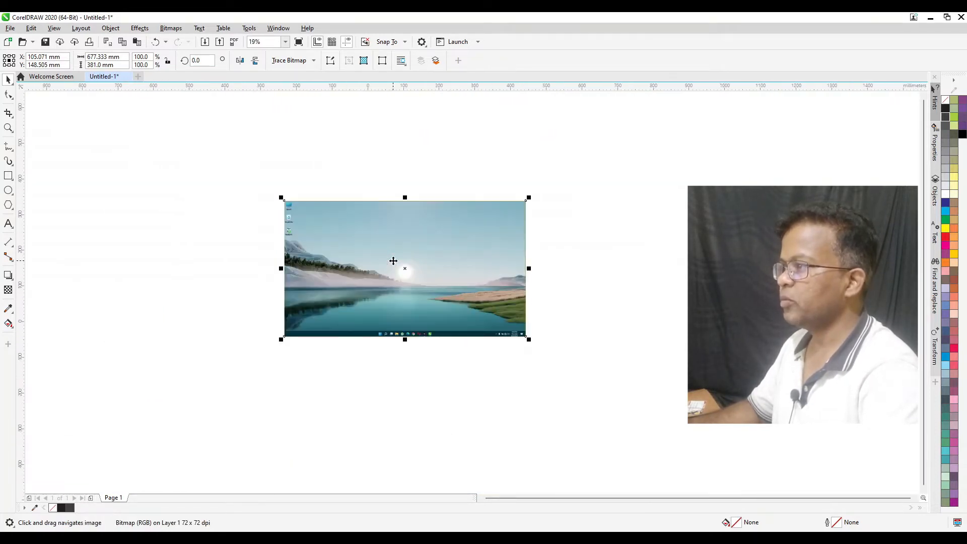
pyautogui.press('F4')
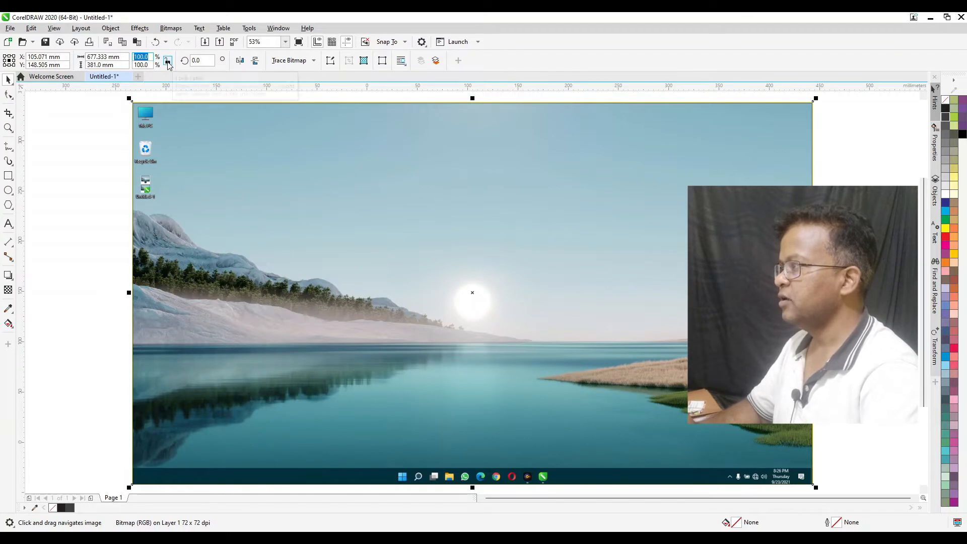
pyautogui.write('10')
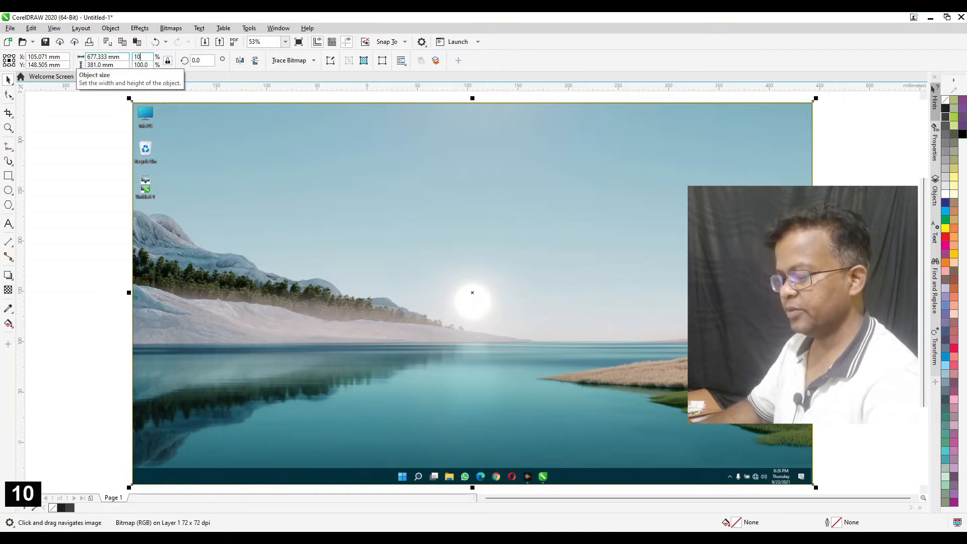
pyautogui.press('Return')
# Step: Position the desktop image inside the black rectangle and stretch it to about 95 × 50 mm, leaving a thin black frame
pyautogui.moveTo(482, 306); pyautogui.dragTo(473, 196)
pyautogui.scroll(5, 463, 169)
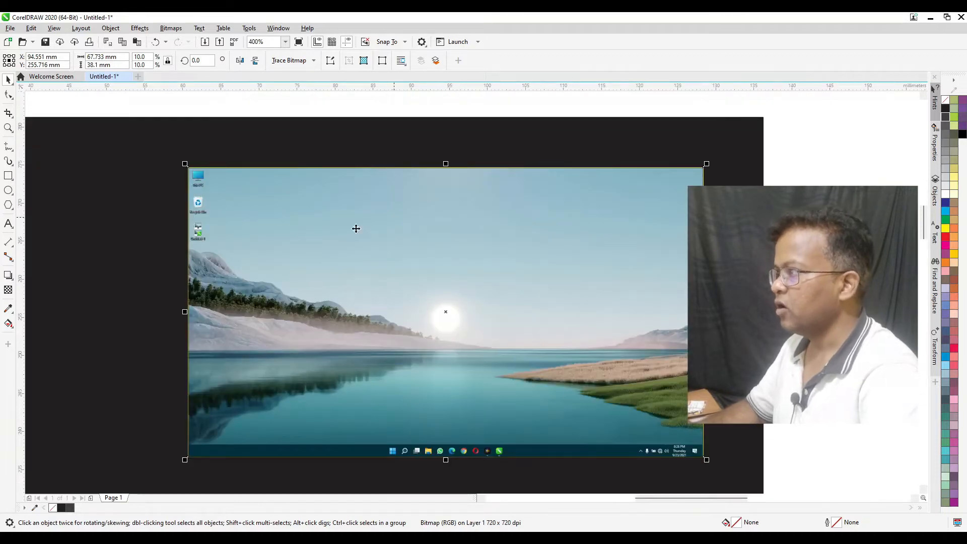
pyautogui.scroll(-2, 180, 208)
pyautogui.moveTo(194, 200); pyautogui.dragTo(176, 196)
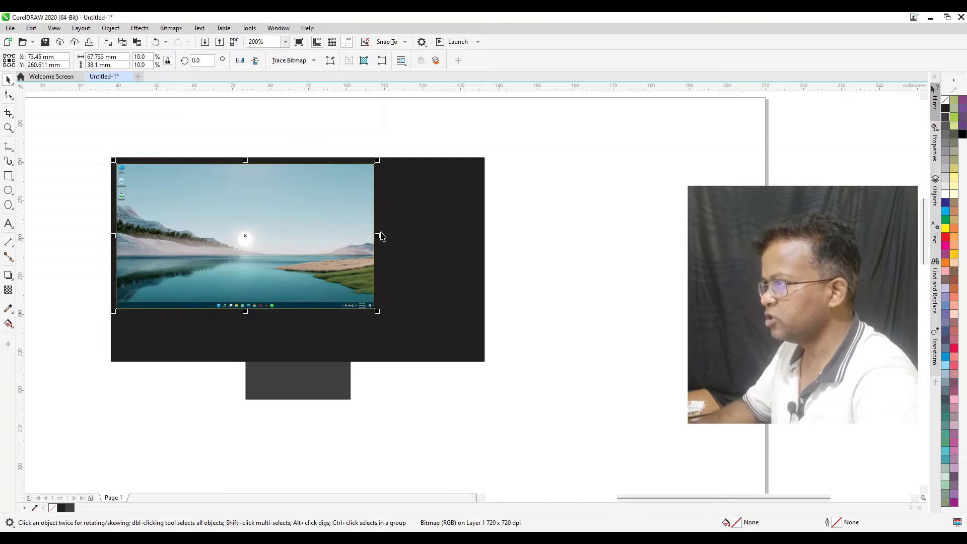
pyautogui.moveTo(378, 236); pyautogui.dragTo(483, 233)
pyautogui.moveTo(299, 311); pyautogui.dragTo(298, 359)
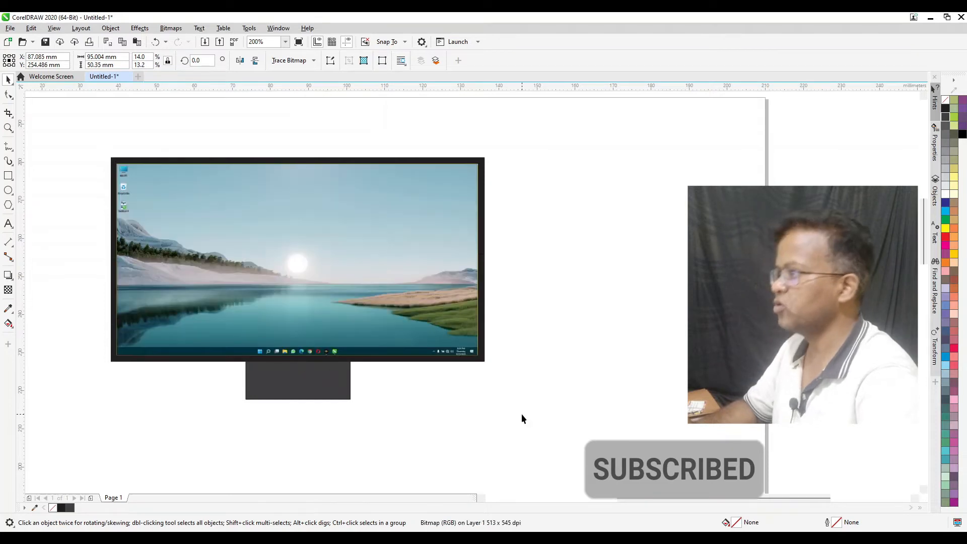
pyautogui.click(522, 415)
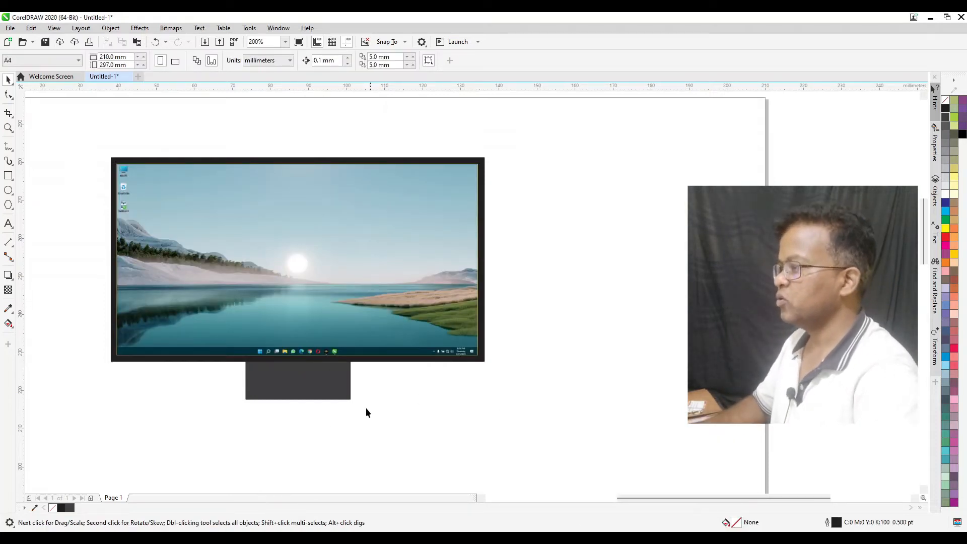
# Step: Draw an ellipse about 53 × 18 mm around the stand, fill it black and send it to the back
pyautogui.click(8, 189)
pyautogui.moveTo(200, 358); pyautogui.dragTo(401, 428)
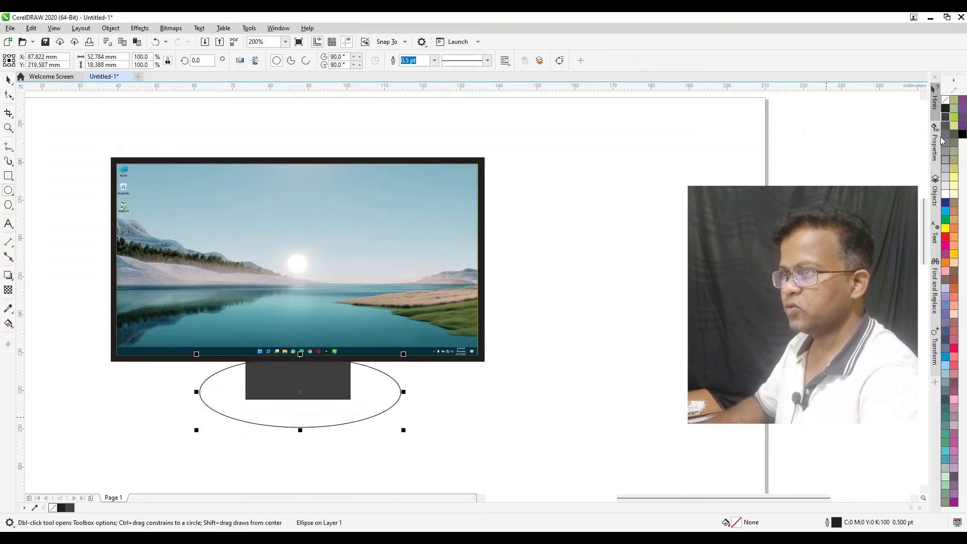
pyautogui.click(946, 109)
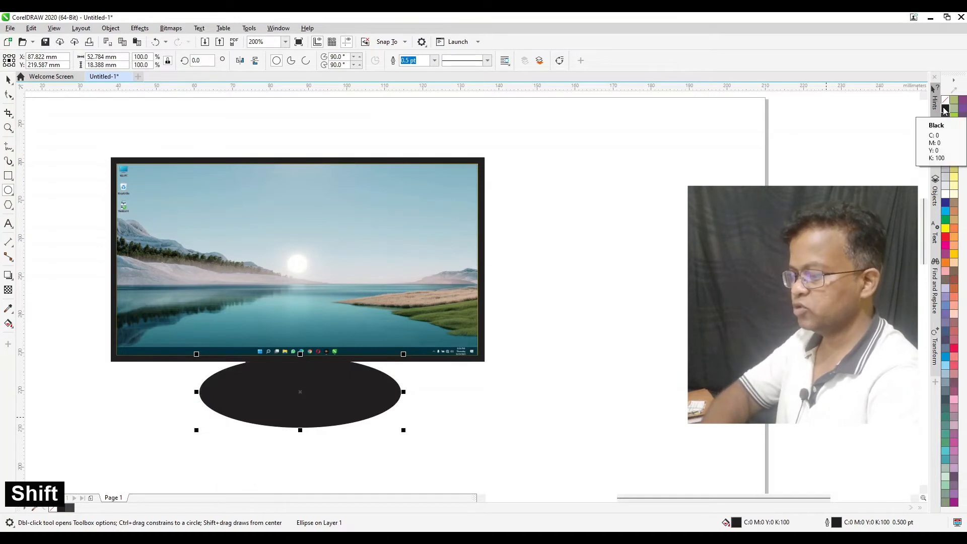
pyautogui.click(539, 68)
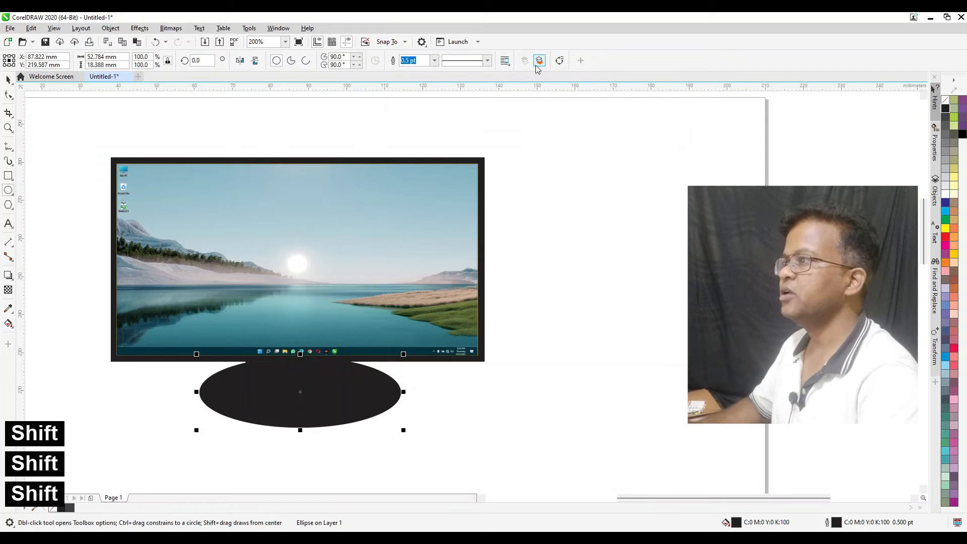
pyautogui.click(540, 63)
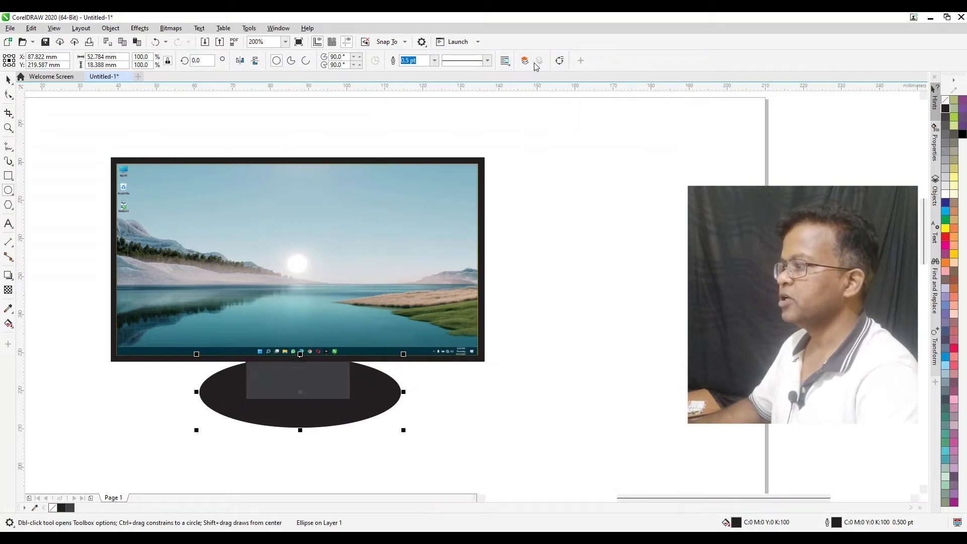
pyautogui.click(8, 81)
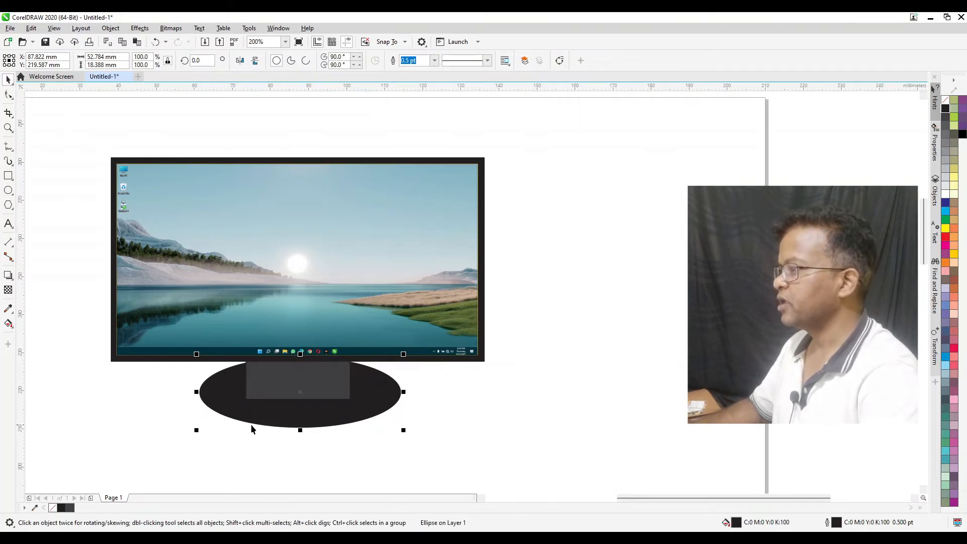
# Step: Shift the black base ellipse slightly to centre it under the stand and make a copy stretched downward to about 20.4 mm high
pyautogui.moveTo(294, 412); pyautogui.dragTo(296, 444)
pyautogui.rightClick(295, 444)
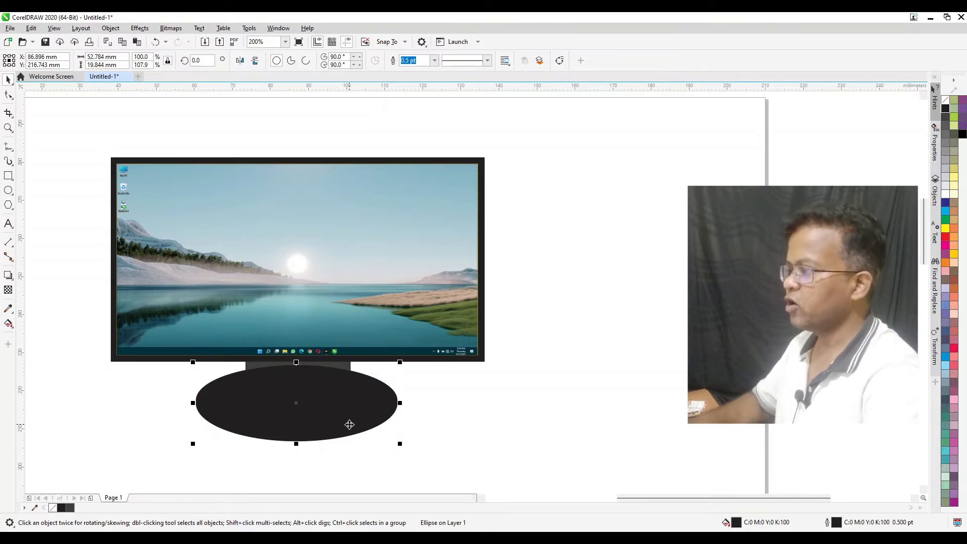
pyautogui.hotkey('ctrl', 'z')
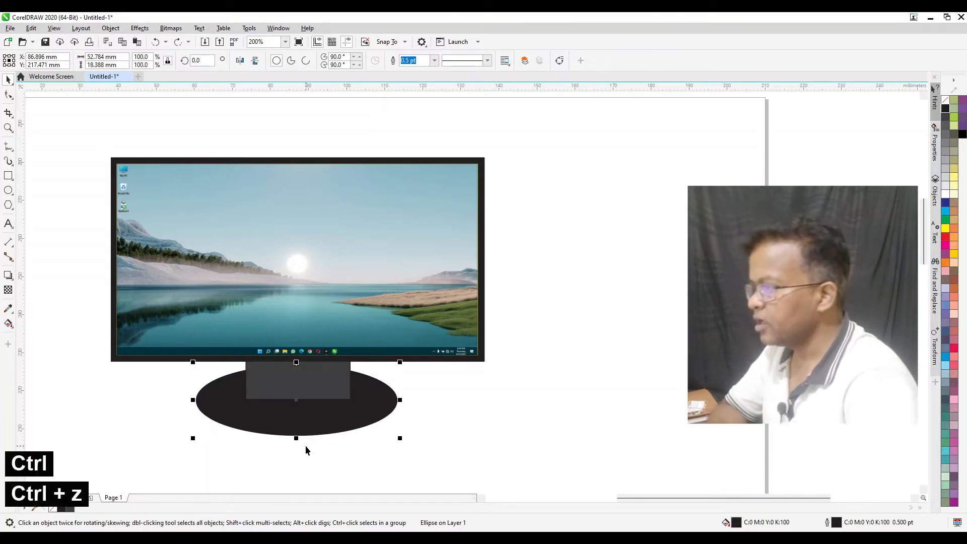
pyautogui.moveTo(297, 440); pyautogui.dragTo(297, 447)
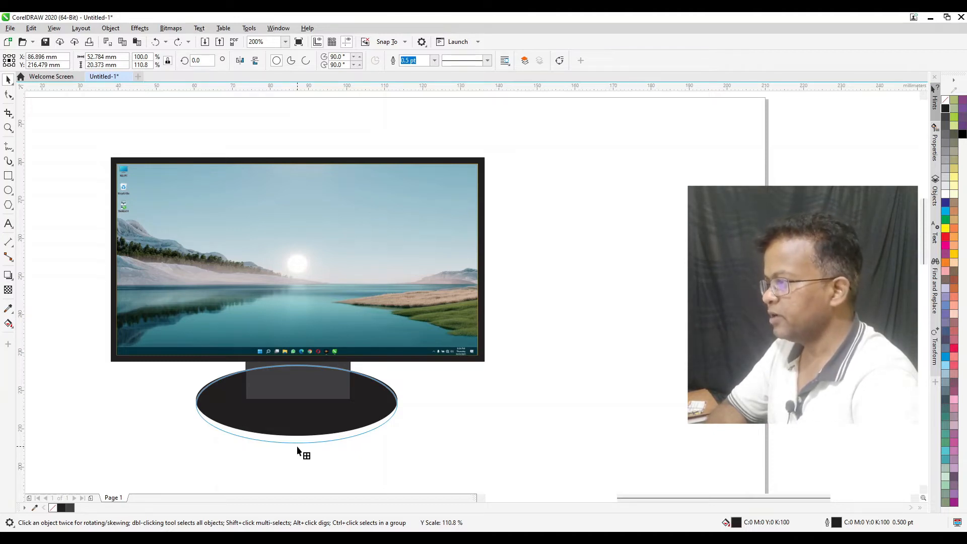
pyautogui.moveTo(297, 449); pyautogui.dragTo(298, 450)
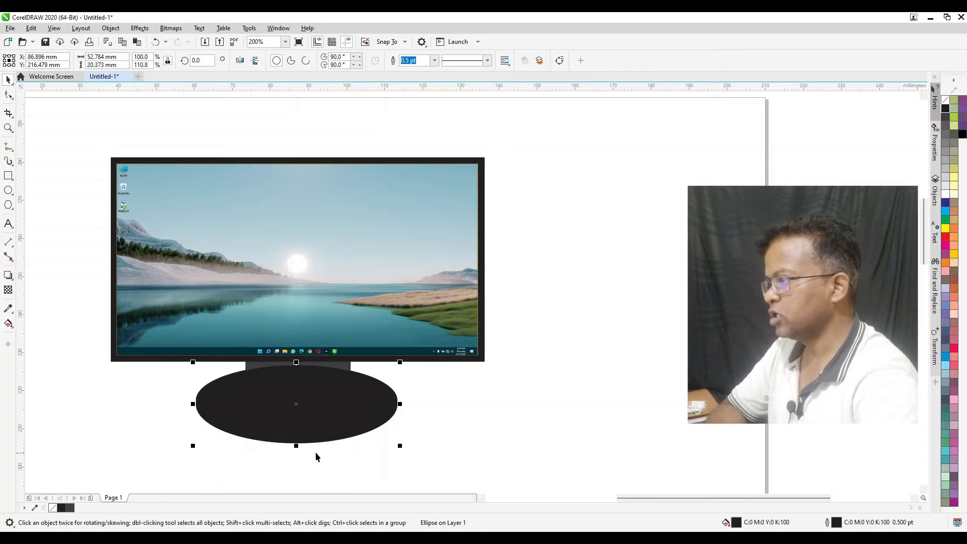
# Step: Fill the stretched ellipse copy with 90% black and send it to the back as the base's rim
pyautogui.click(945, 118)
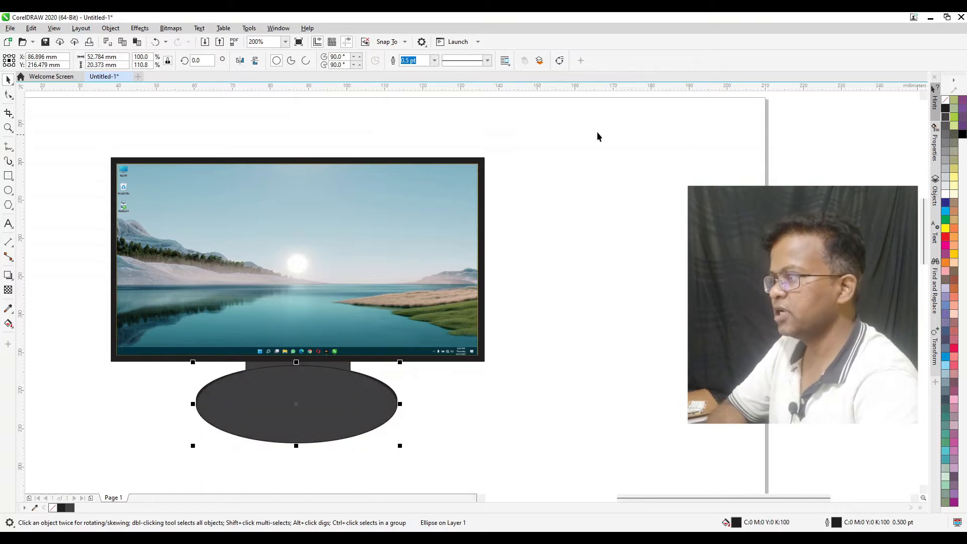
pyautogui.click(538, 61)
pyautogui.click(515, 424)
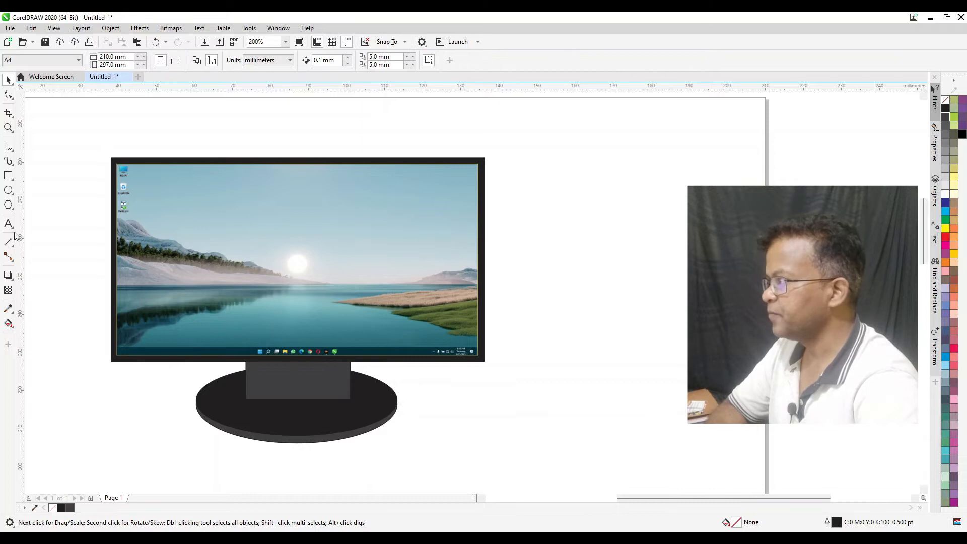
# Step: Draw an ellipse about 12 × 10 mm over the stand's upper edge and combine it with the stand to cut an opening
pyautogui.click(8, 190)
pyautogui.moveTo(272, 348); pyautogui.dragTo(306, 373)
pyautogui.press('space')
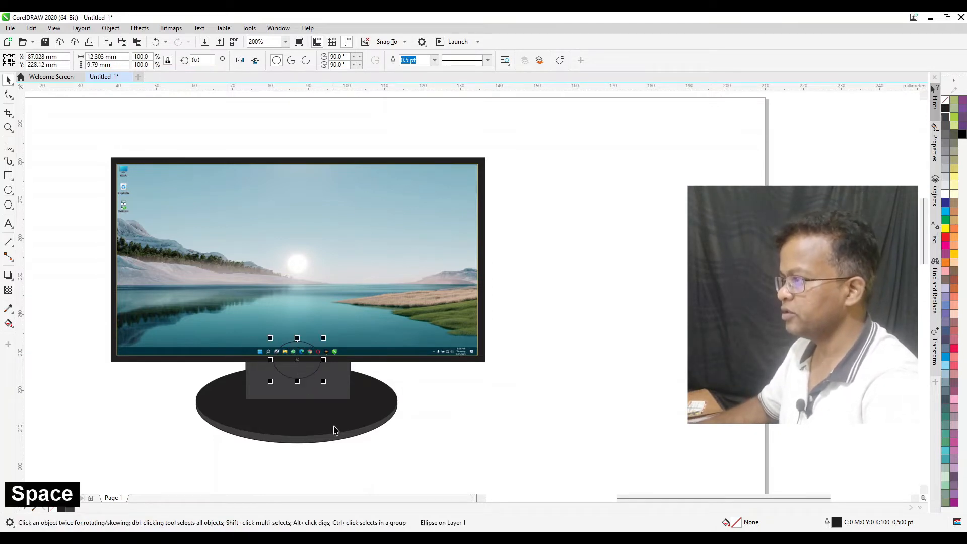
pyautogui.keyDown('shift'); pyautogui.click(338, 381); pyautogui.keyUp('shift')
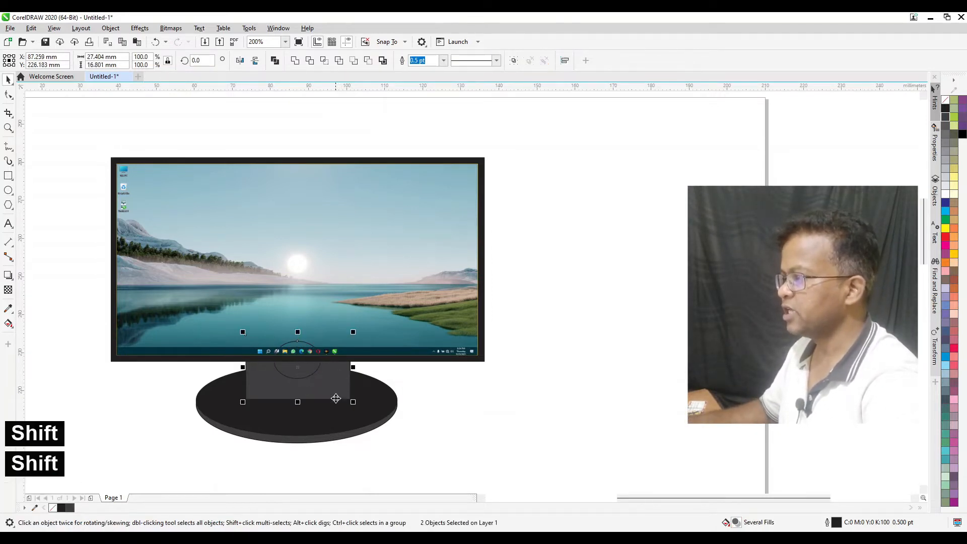
pyautogui.click(274, 61)
pyautogui.click(466, 403)
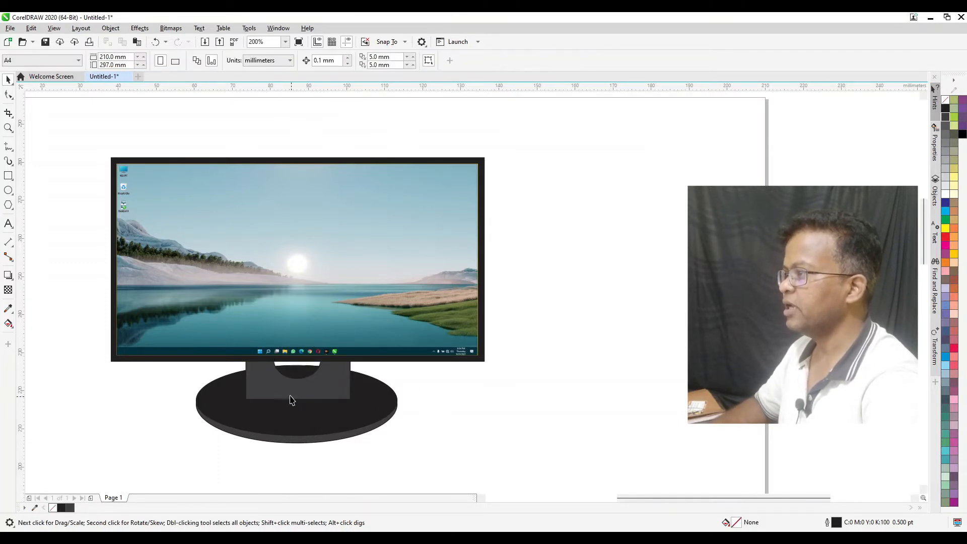
# Step: Select the entire monitor drawing and move it to the right half of the page
pyautogui.moveTo(567, 471)
pyautogui.mouseDown()
pyautogui.moveTo(148, 183)
pyautogui.moveTo(78, 152)
pyautogui.mouseUp()
pyautogui.moveTo(267, 224); pyautogui.dragTo(525, 186)
pyautogui.click(357, 321)
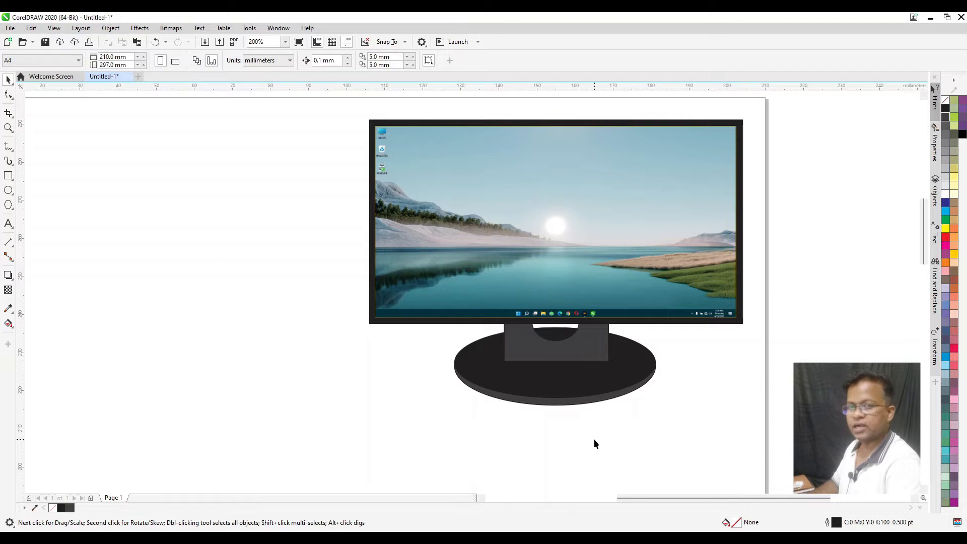
# Step: Move only the desktop image and its black frame away from the stand, and undo that move
pyautogui.click(505, 220)
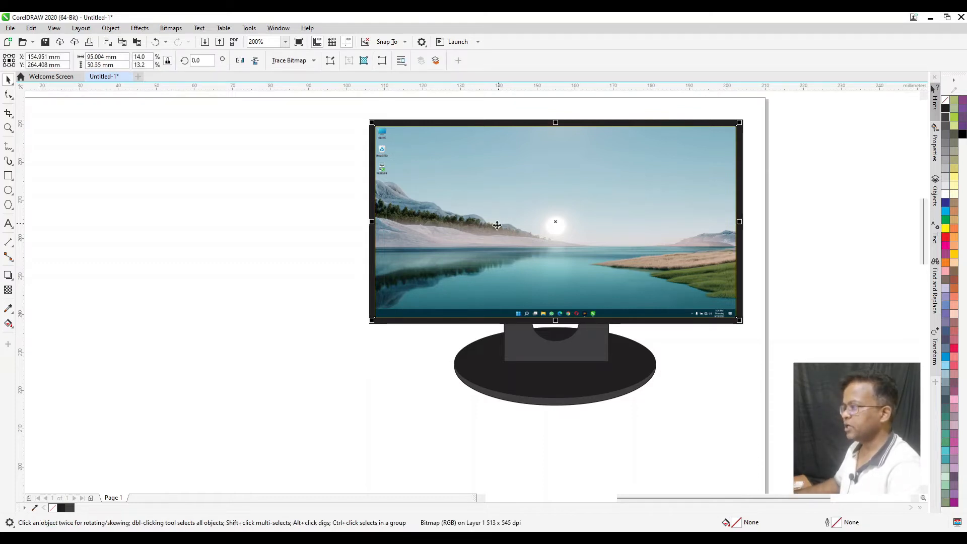
pyautogui.keyDown('shift'); pyautogui.click(409, 323); pyautogui.keyUp('shift')
pyautogui.moveTo(410, 323); pyautogui.dragTo(211, 349)
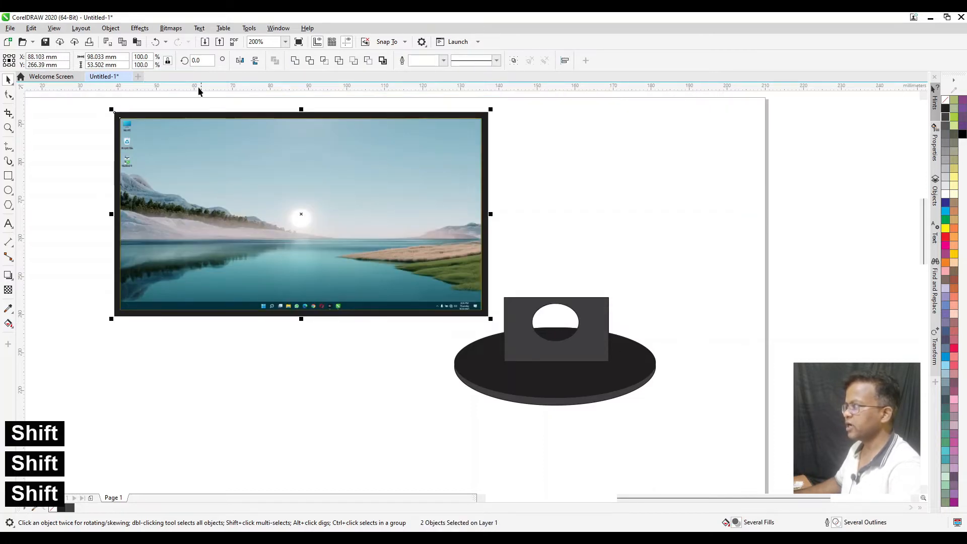
pyautogui.click(155, 42)
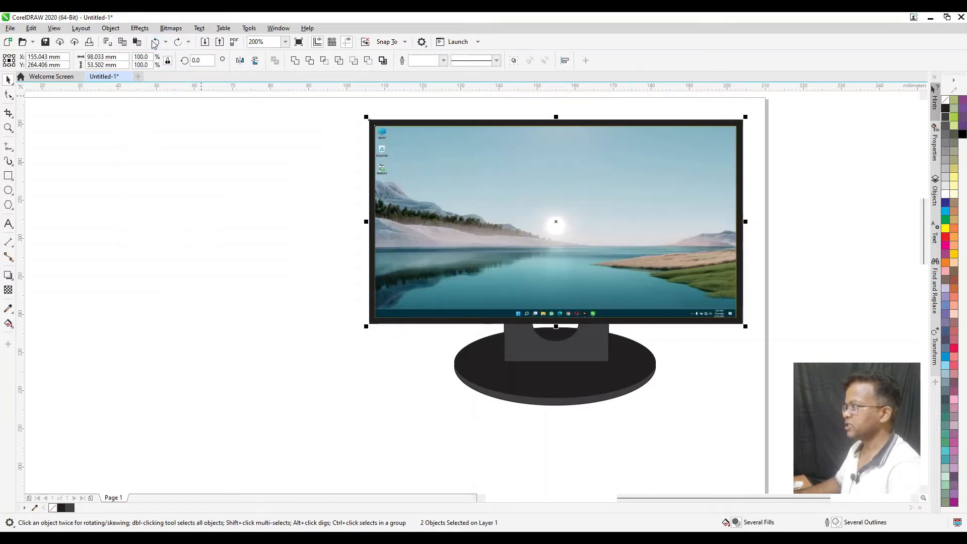
pyautogui.click(277, 369)
# Step: Select all five monitor objects together and move them towards the middle of the page
pyautogui.moveTo(341, 109); pyautogui.dragTo(752, 333)
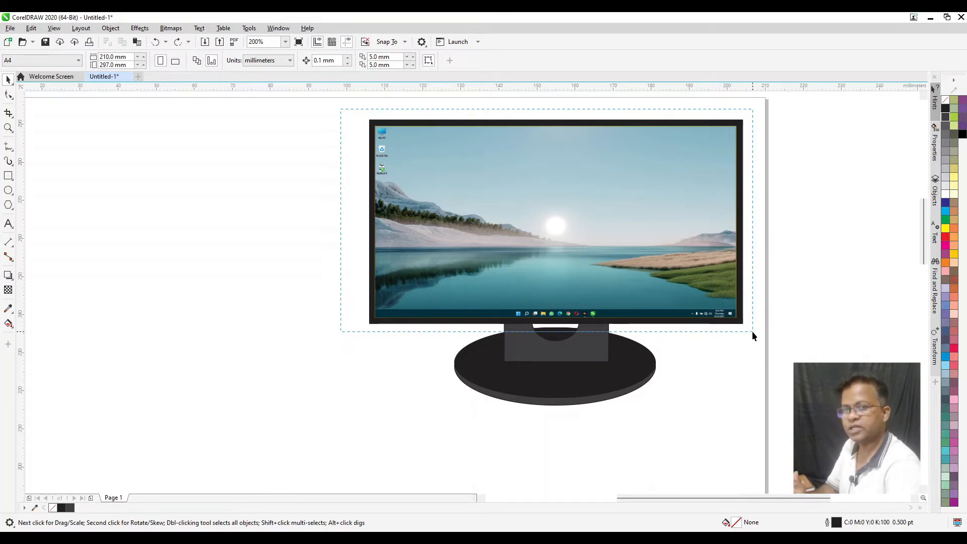
pyautogui.moveTo(753, 335); pyautogui.dragTo(753, 333)
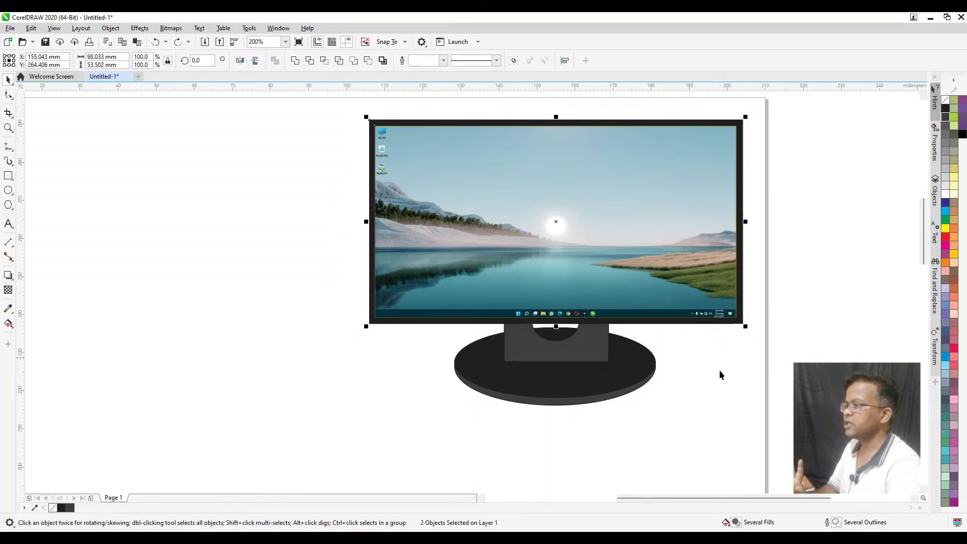
pyautogui.moveTo(809, 469); pyautogui.dragTo(339, 108)
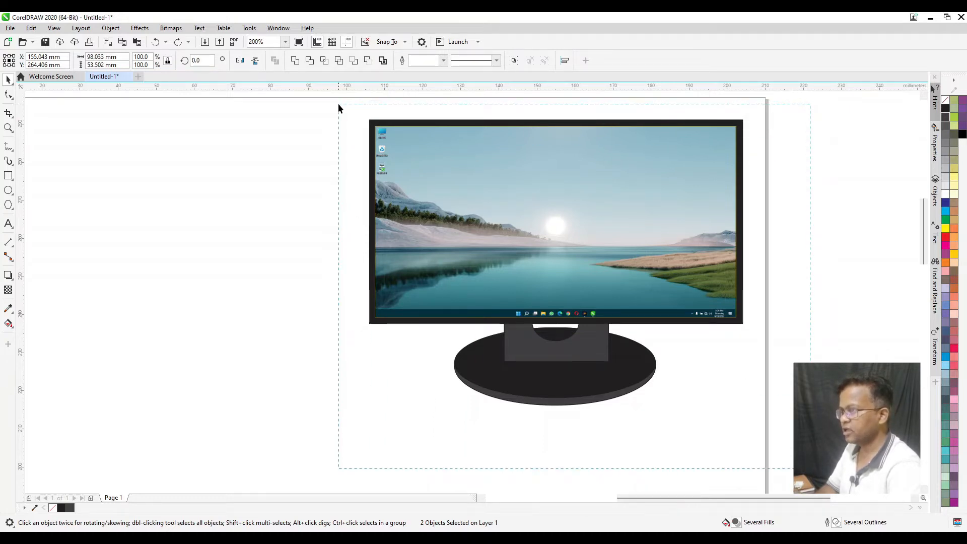
pyautogui.moveTo(338, 108); pyautogui.dragTo(338, 107)
pyautogui.moveTo(504, 211); pyautogui.dragTo(355, 232)
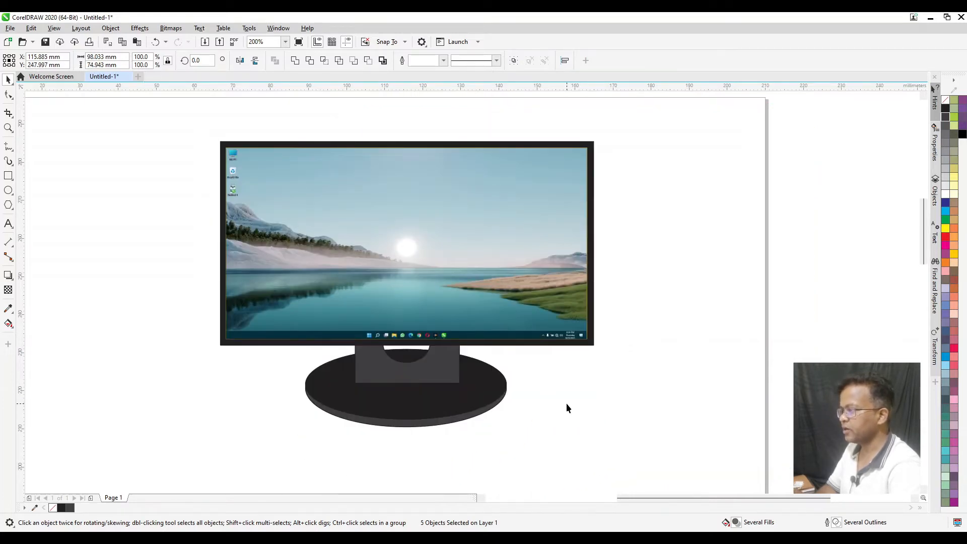
pyautogui.click(566, 404)
# Step: Move only the stand and black base ellipse aside to the page's right edge, and undo that move
pyautogui.click(366, 370)
pyautogui.click(533, 404)
pyautogui.click(446, 373)
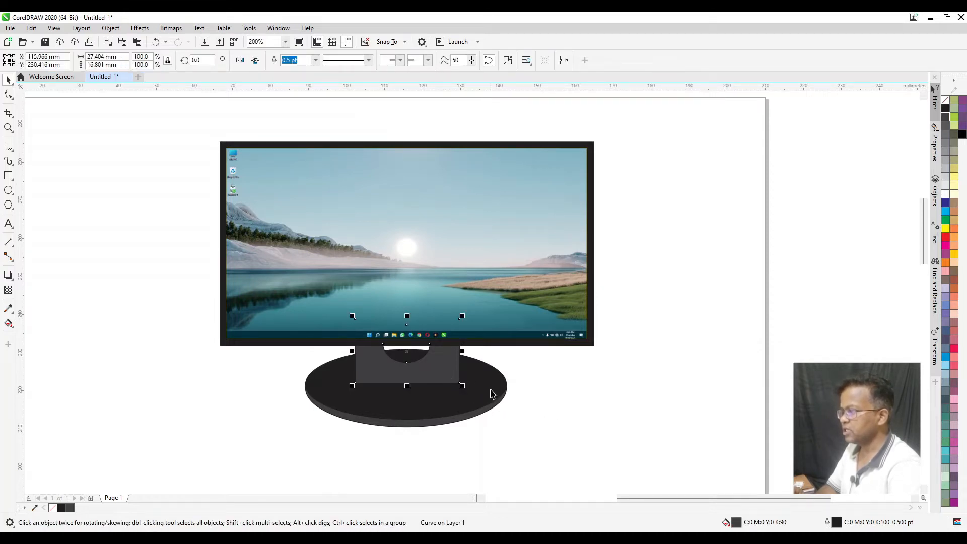
pyautogui.moveTo(654, 207); pyautogui.dragTo(255, 428)
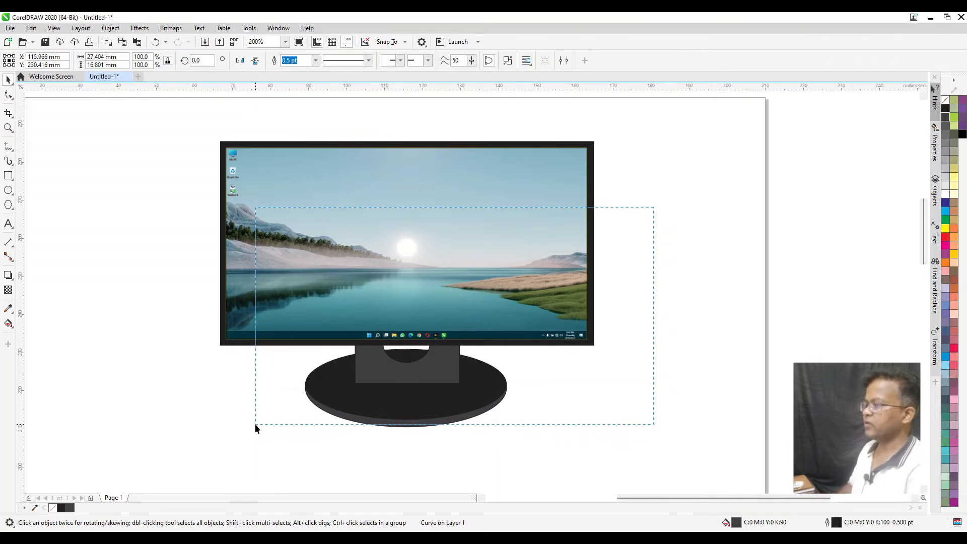
pyautogui.moveTo(254, 424); pyautogui.dragTo(254, 424)
pyautogui.moveTo(458, 378); pyautogui.dragTo(804, 402)
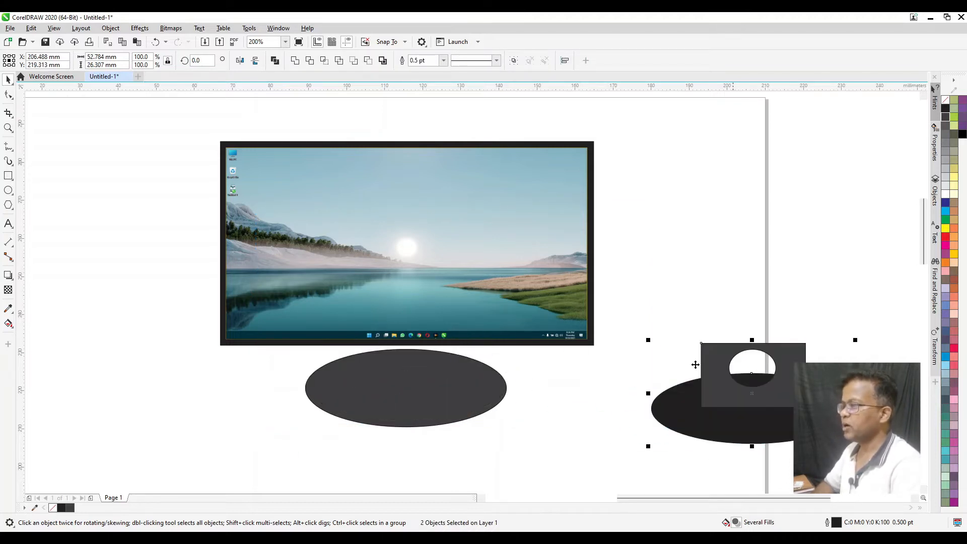
pyautogui.click(205, 44)
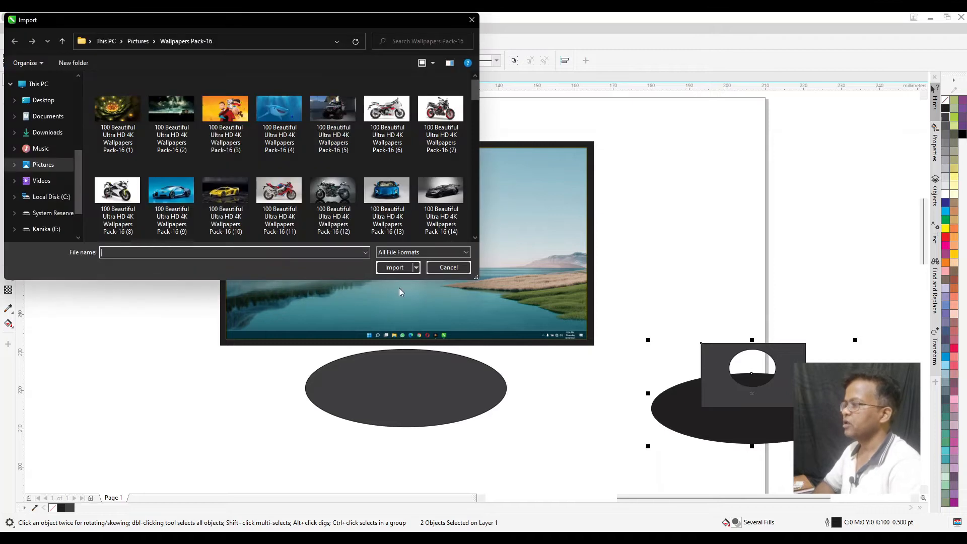
pyautogui.click(448, 267)
pyautogui.click(156, 42)
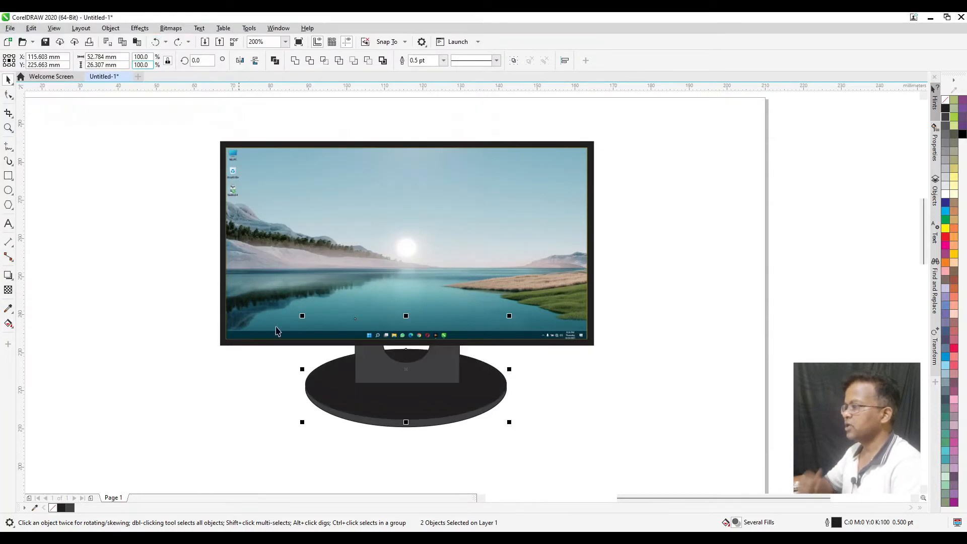
pyautogui.click(566, 428)
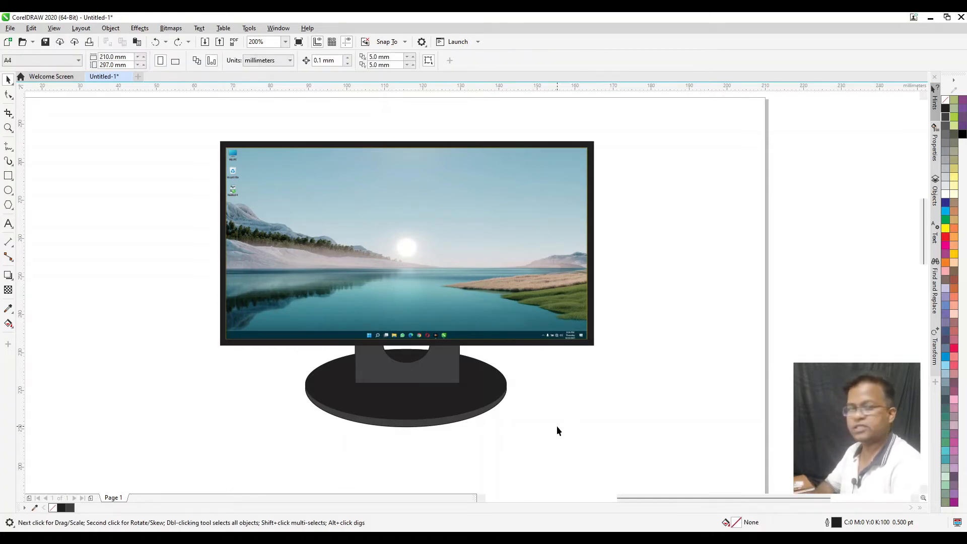
# Step: Select the frame, desktop image, stand and both base ellipses one by one and group them
pyautogui.click(593, 348)
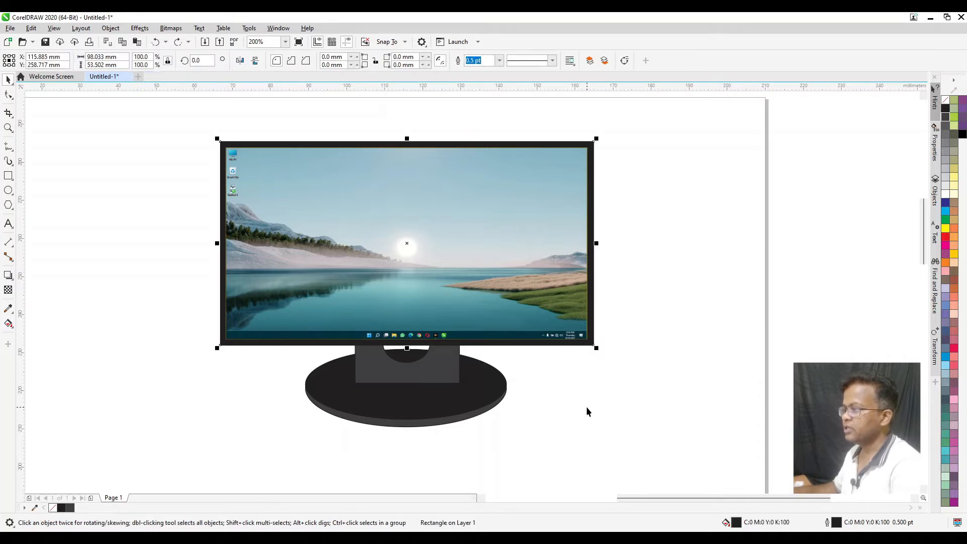
pyautogui.keyDown('shift'); pyautogui.click(540, 297); pyautogui.keyUp('shift')
pyautogui.keyDown('shift'); pyautogui.click(443, 373); pyautogui.keyUp('shift')
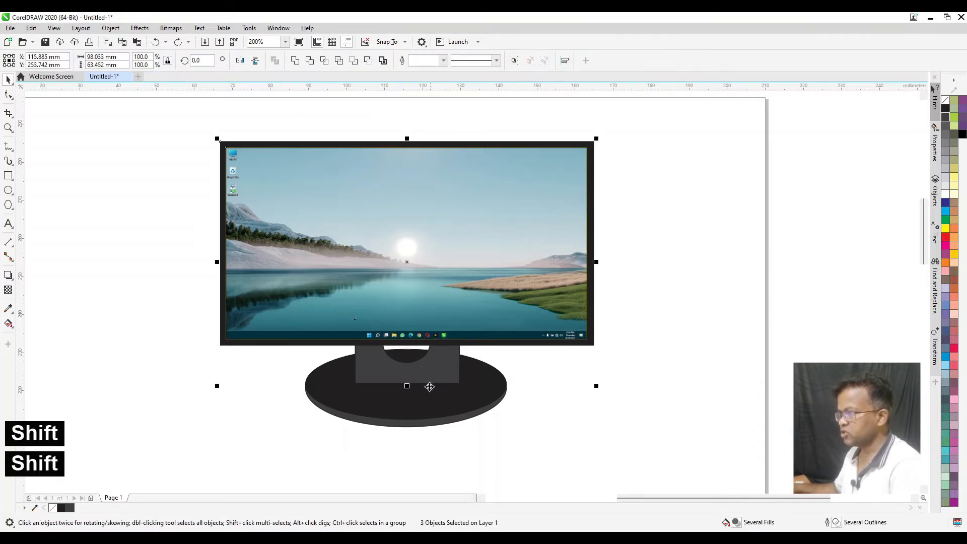
pyautogui.keyDown('shift'); pyautogui.click(431, 398); pyautogui.keyUp('shift')
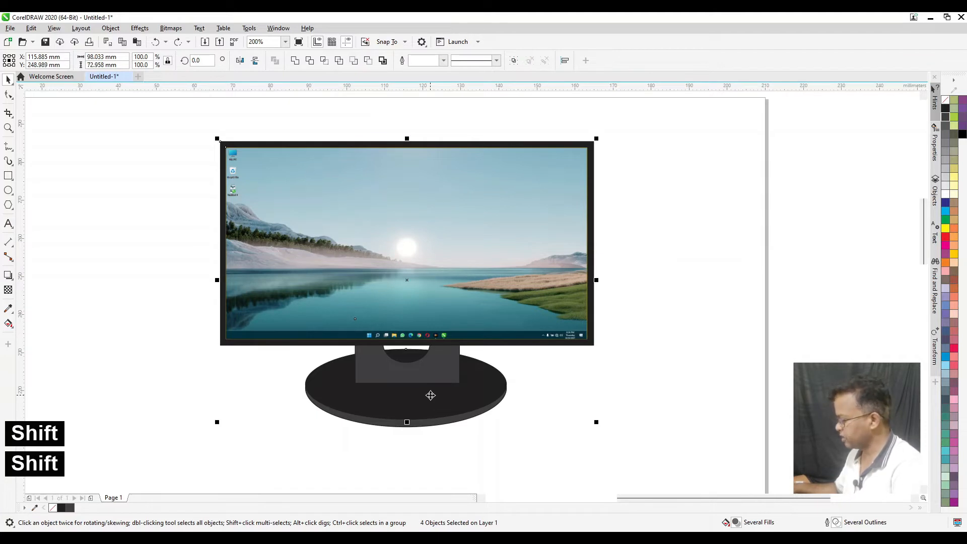
pyautogui.keyDown('shift'); pyautogui.click(422, 423); pyautogui.keyUp('shift')
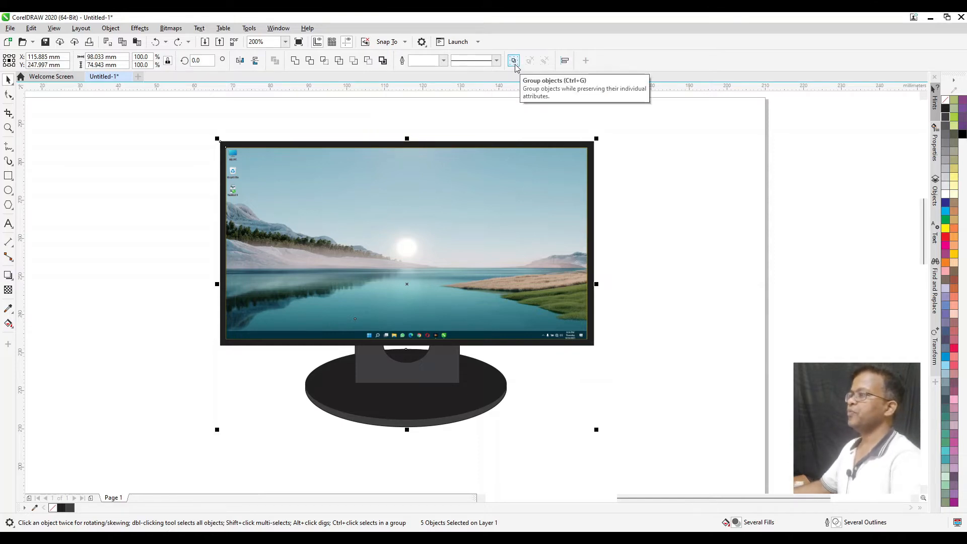
pyautogui.click(110, 28)
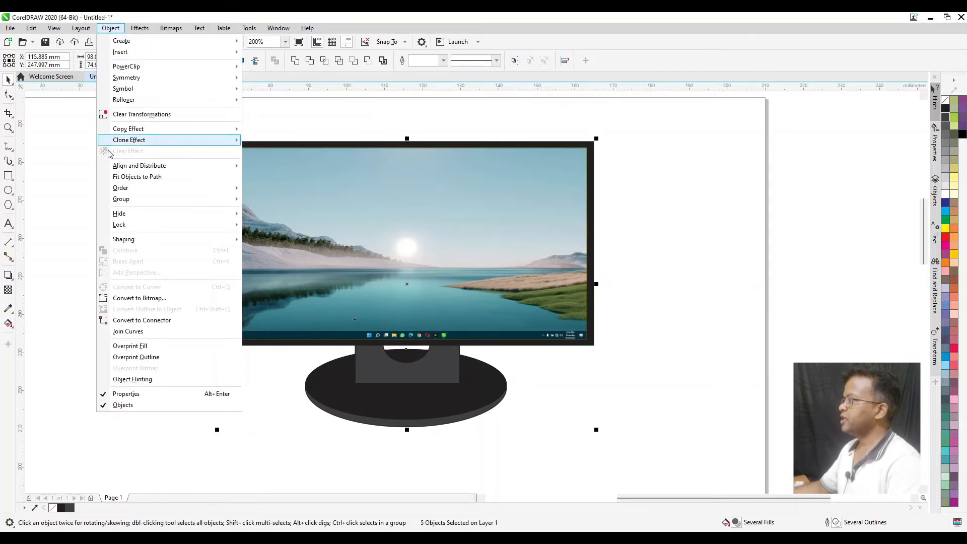
pyautogui.moveTo(153, 200)
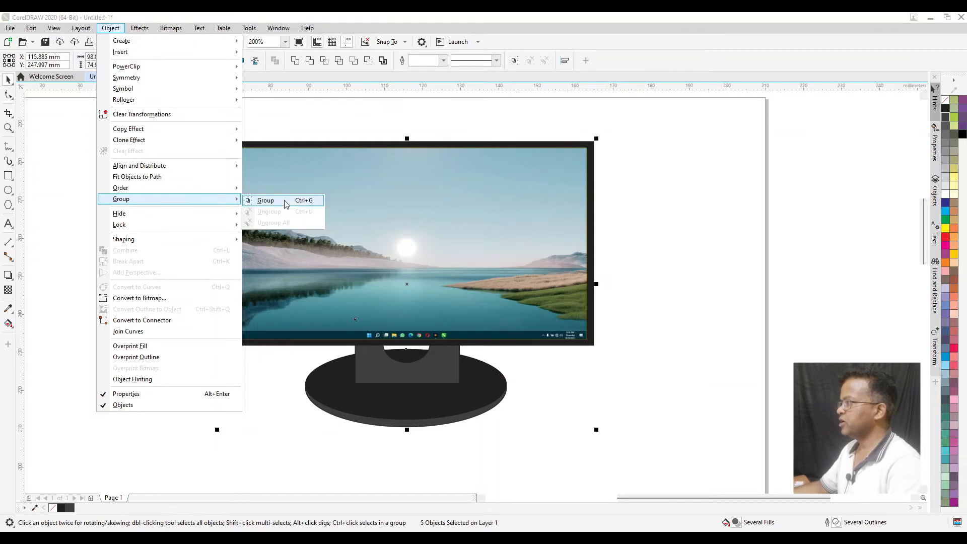
pyautogui.click(570, 30)
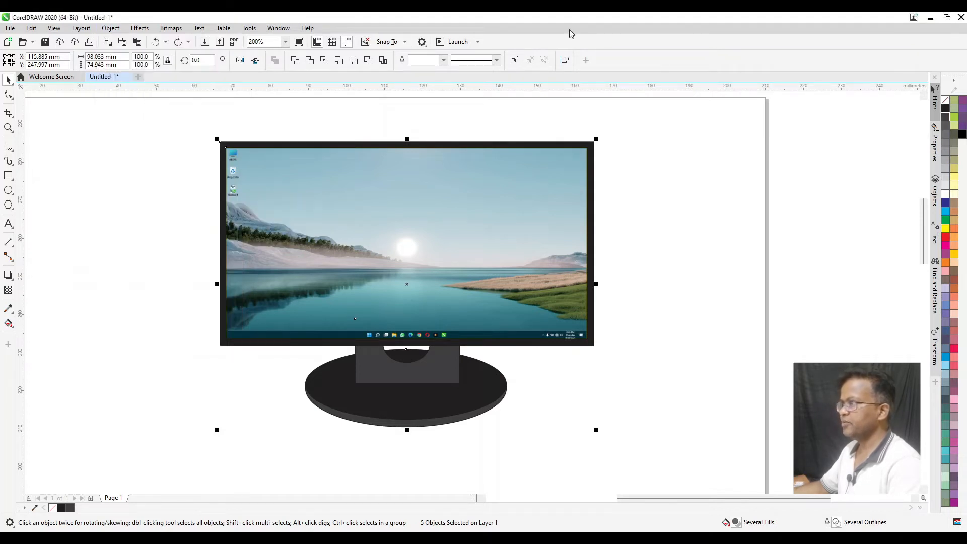
pyautogui.click(618, 186)
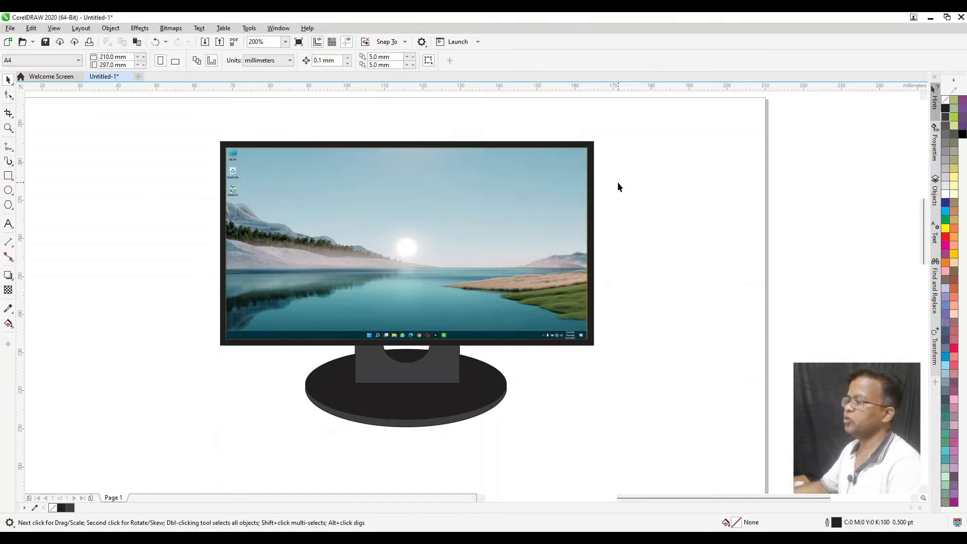
# Step: Move the grouped monitor back and forth across the page and leave it in the page's left half
pyautogui.moveTo(264, 205); pyautogui.dragTo(521, 214)
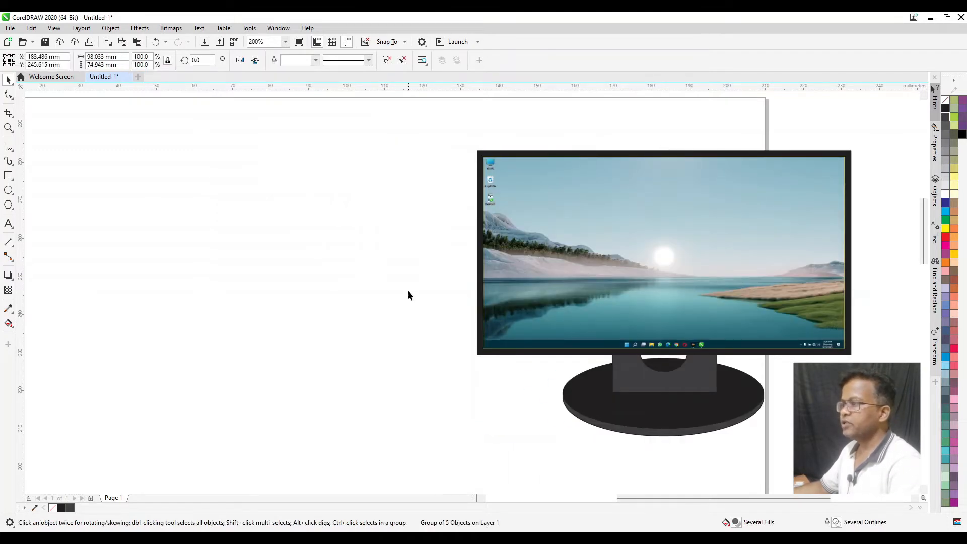
pyautogui.click(408, 292)
pyautogui.moveTo(646, 413); pyautogui.dragTo(255, 420)
pyautogui.click(445, 429)
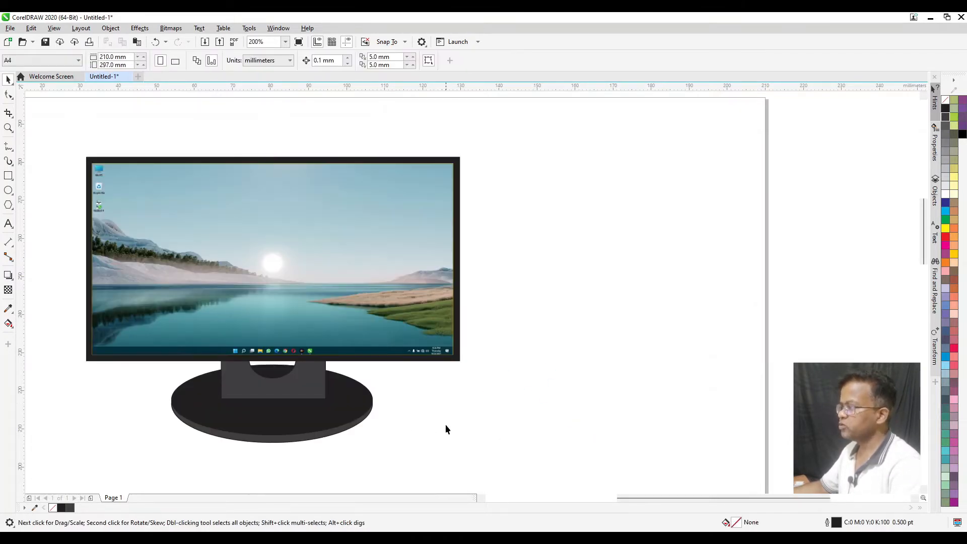
pyautogui.moveTo(331, 410); pyautogui.dragTo(615, 359)
pyautogui.click(445, 388)
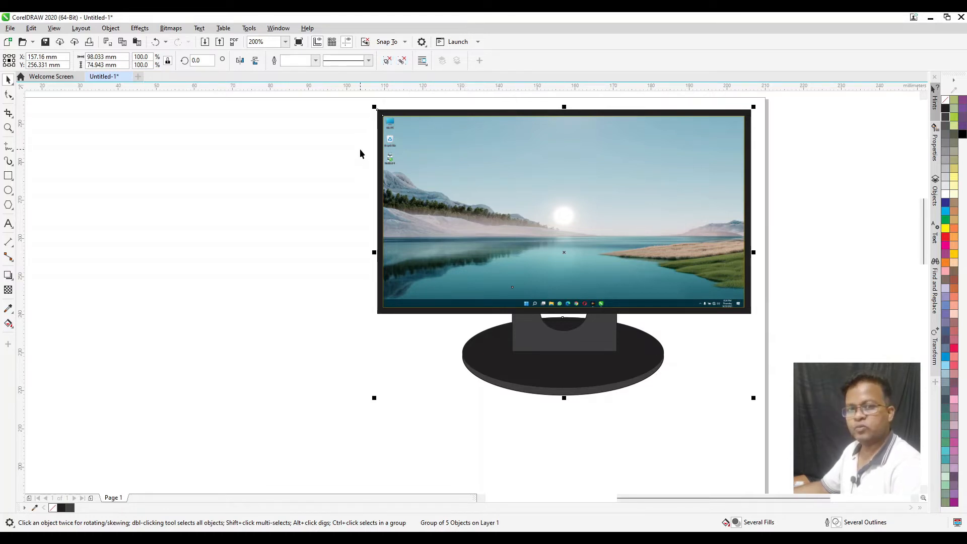
pyautogui.click(349, 207)
pyautogui.moveTo(436, 275); pyautogui.dragTo(182, 311)
pyautogui.click(484, 356)
# Step: Draw an upright rectangle about 0.5 by 1 mm on the monitor's lower frame, fill it red and move it towards the frame's lower-right corner
pyautogui.scroll(3, 483, 355)
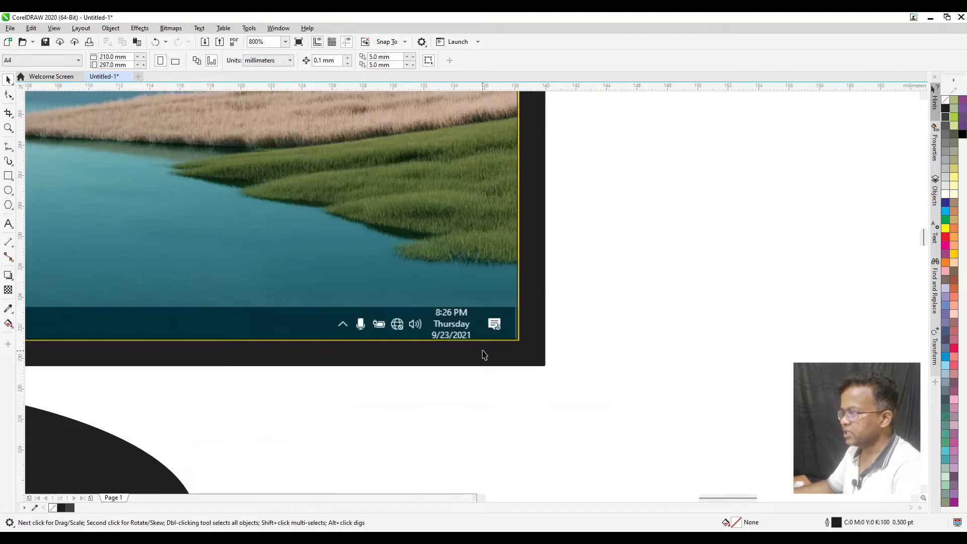
pyautogui.scroll(1, 484, 367)
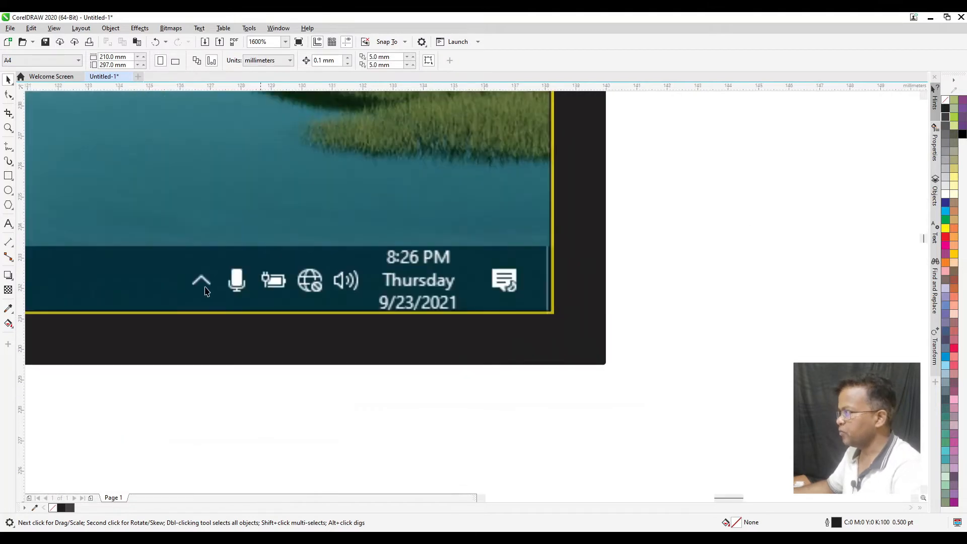
pyautogui.click(8, 176)
pyautogui.moveTo(471, 364); pyautogui.dragTo(485, 333)
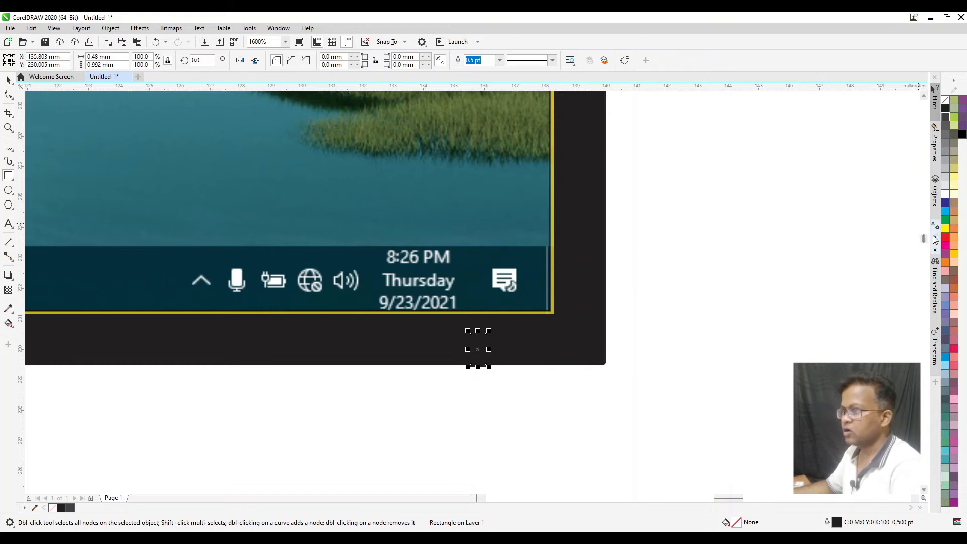
pyautogui.click(945, 237)
pyautogui.click(9, 79)
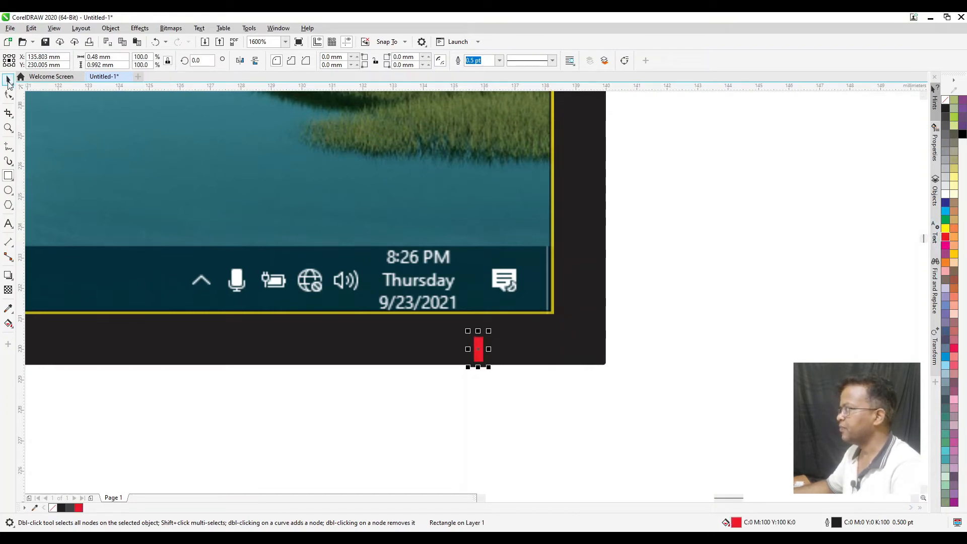
pyautogui.click(474, 382)
pyautogui.moveTo(480, 355); pyautogui.dragTo(537, 346)
pyautogui.click(485, 413)
# Step: Select the small red rectangle together with the monitor group and group them
pyautogui.scroll(-3, 461, 393)
pyautogui.scroll(-1, 481, 392)
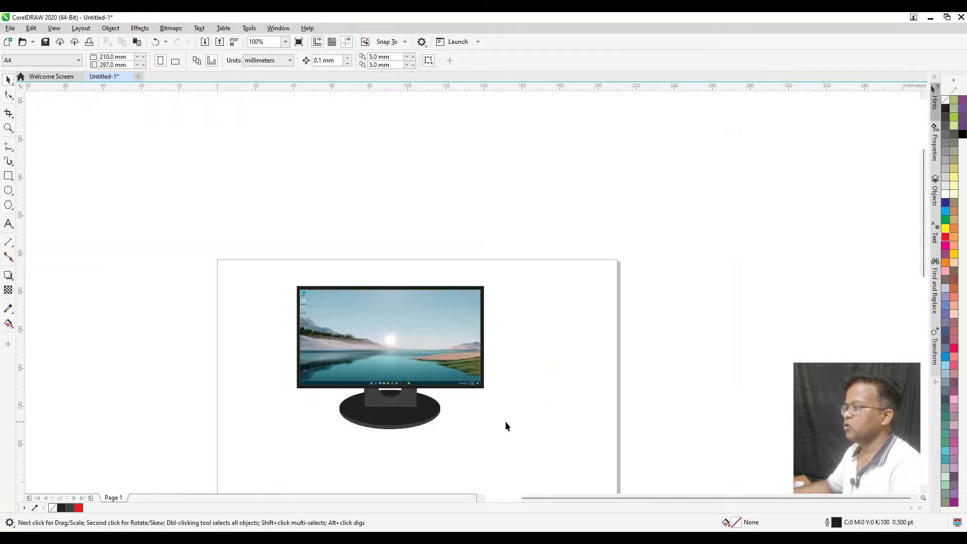
pyautogui.scroll(1, 379, 372)
pyautogui.scroll(-1, 564, 492)
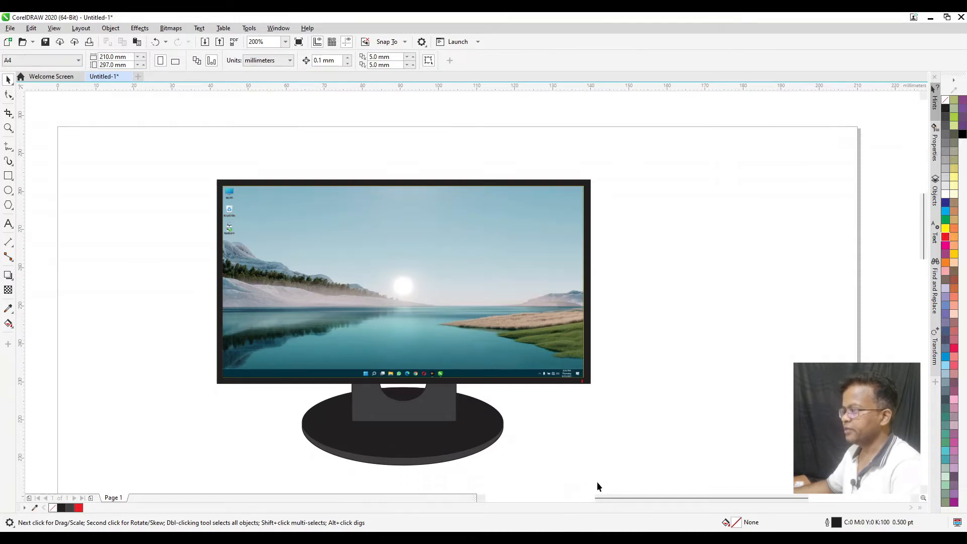
pyautogui.moveTo(302, 250); pyautogui.dragTo(644, 474)
pyautogui.moveTo(606, 408); pyautogui.dragTo(574, 370)
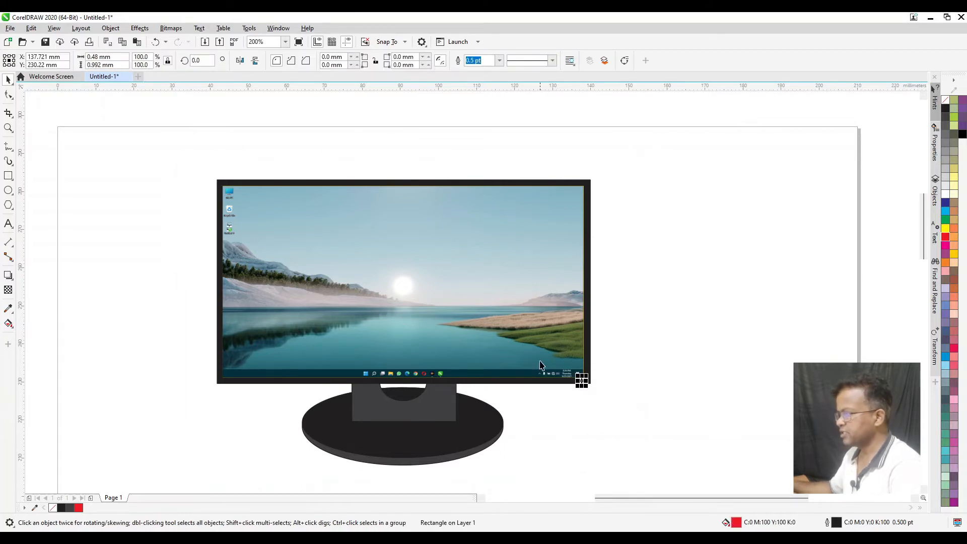
pyautogui.keyDown('shift'); pyautogui.click(395, 262); pyautogui.keyUp('shift')
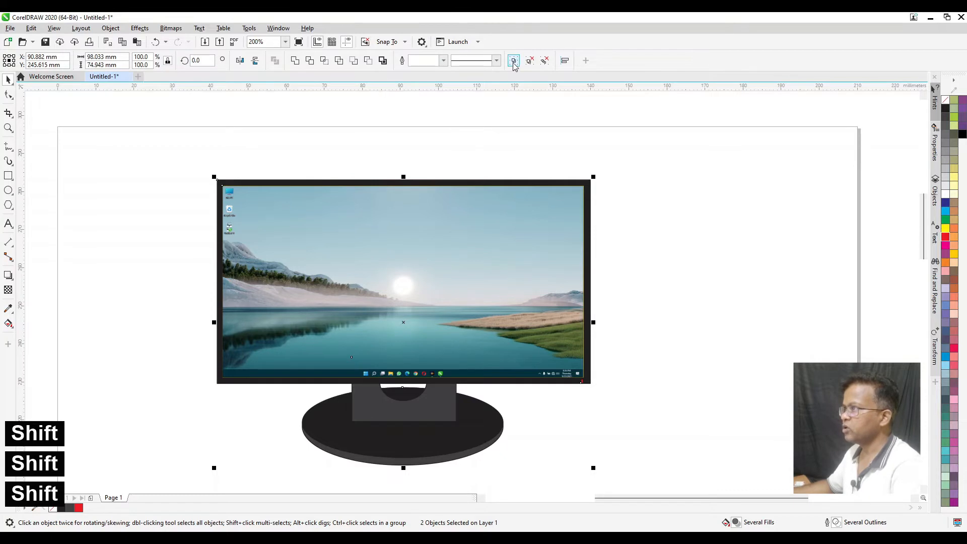
pyautogui.click(657, 237)
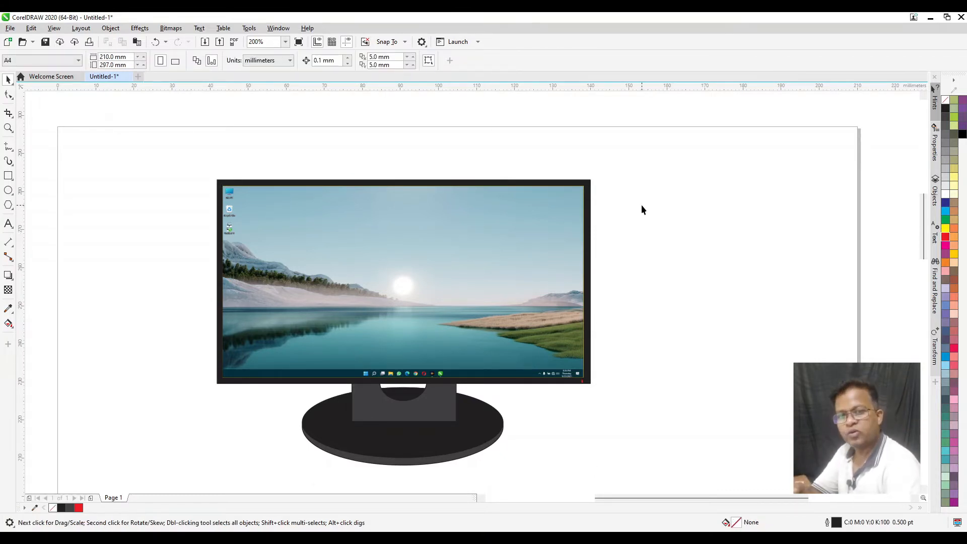
pyautogui.click(488, 182)
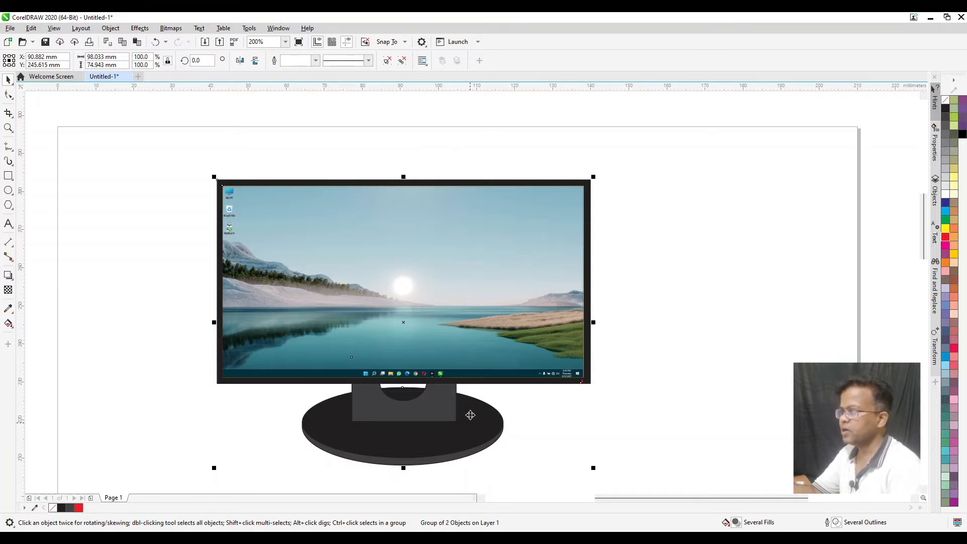
pyautogui.click(635, 261)
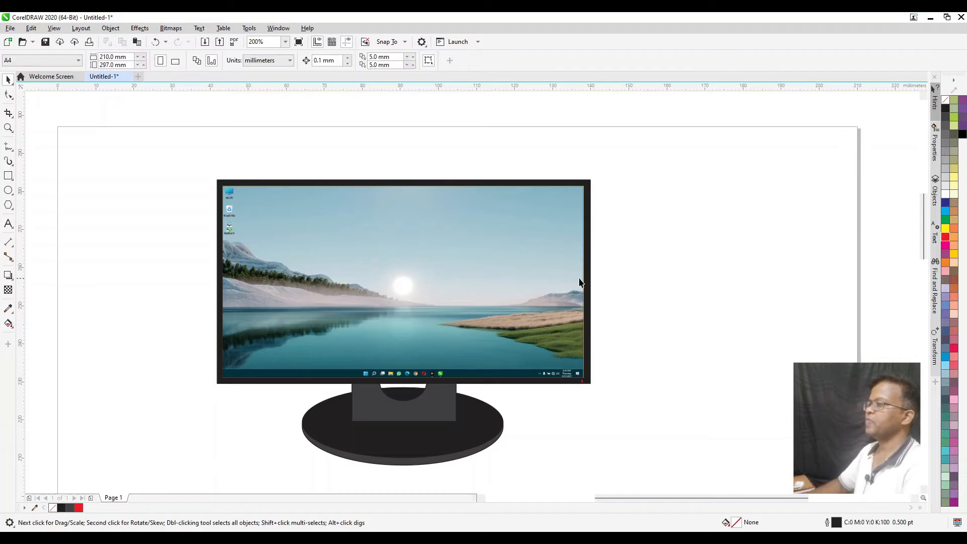
# Step: Draw a circle about 8 mm across on the monitor's screen and copy it rightwards into a row of six evenly spaced circles
pyautogui.click(8, 190)
pyautogui.moveTo(281, 208)
pyautogui.mouseDown()
pyautogui.moveTo(311, 239)
pyautogui.moveTo(347, 225)
pyautogui.mouseUp()
pyautogui.hotkey('ctrl', 'space')
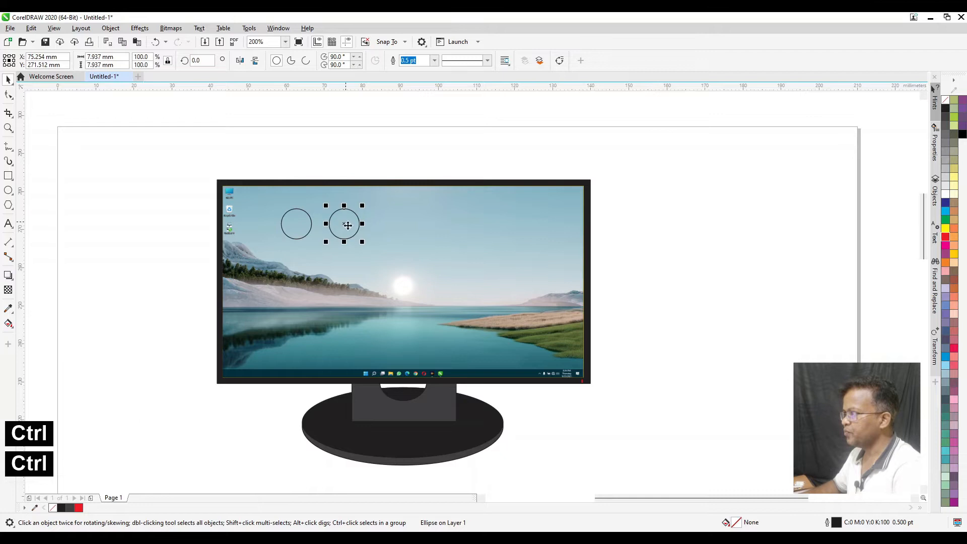
pyautogui.hotkey('ctrl', 'r')
pyautogui.hotkey('ctrl', 'r')
pyautogui.hotkey('ctrl', 'r')
pyautogui.hotkey('ctrl', 'r')
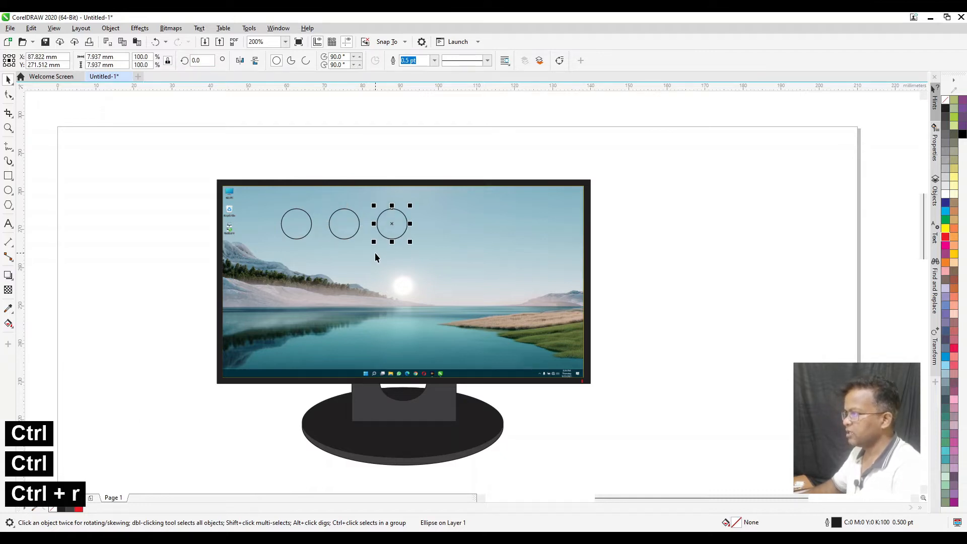
# Step: Group the six circles with the monitor and move the new group slightly towards the page's upper left
pyautogui.click(646, 176)
pyautogui.moveTo(646, 157); pyautogui.dragTo(234, 275)
pyautogui.moveTo(237, 181); pyautogui.dragTo(597, 471)
pyautogui.click(514, 61)
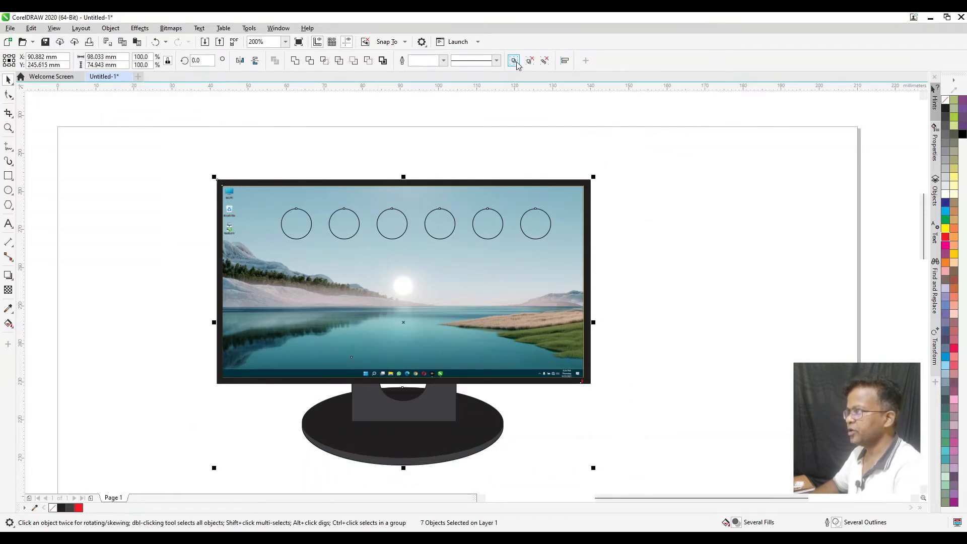
pyautogui.click(645, 185)
pyautogui.moveTo(475, 297); pyautogui.dragTo(394, 283)
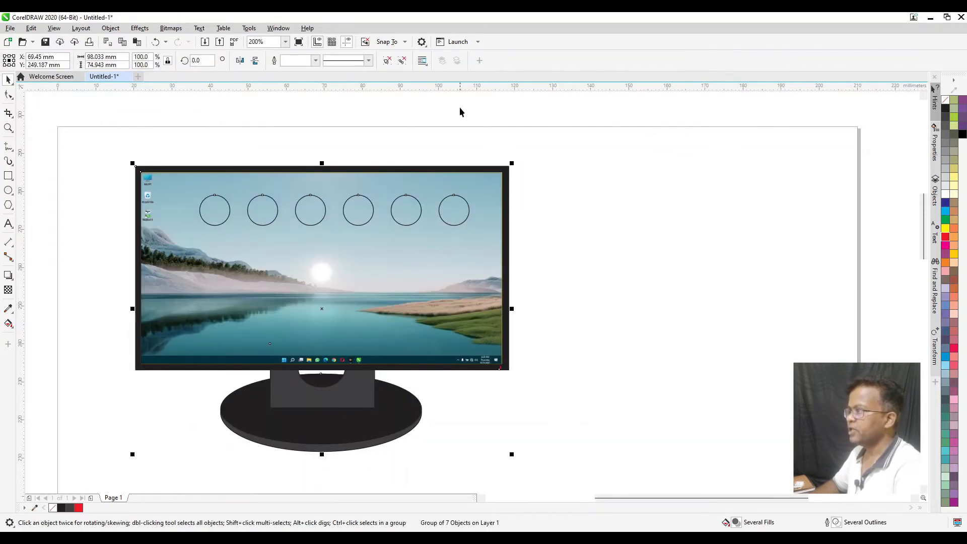
# Step: Break the whole group apart with Ungroup All, pull the image, stand and base away from each other, and undo all of it
pyautogui.click(401, 62)
pyautogui.click(623, 242)
pyautogui.moveTo(322, 340); pyautogui.dragTo(261, 277)
pyautogui.moveTo(343, 389); pyautogui.dragTo(516, 396)
pyautogui.moveTo(327, 422); pyautogui.dragTo(288, 463)
pyautogui.hotkey('ctrl', 'z')
pyautogui.hotkey('ctrl', 'z')
pyautogui.hotkey('ctrl', 'z')
pyautogui.hotkey('ctrl', 'z')
# Step: Ungroup the monitor by one level and move the six circles together to the page's upper-right area
pyautogui.click(536, 322)
pyautogui.click(394, 293)
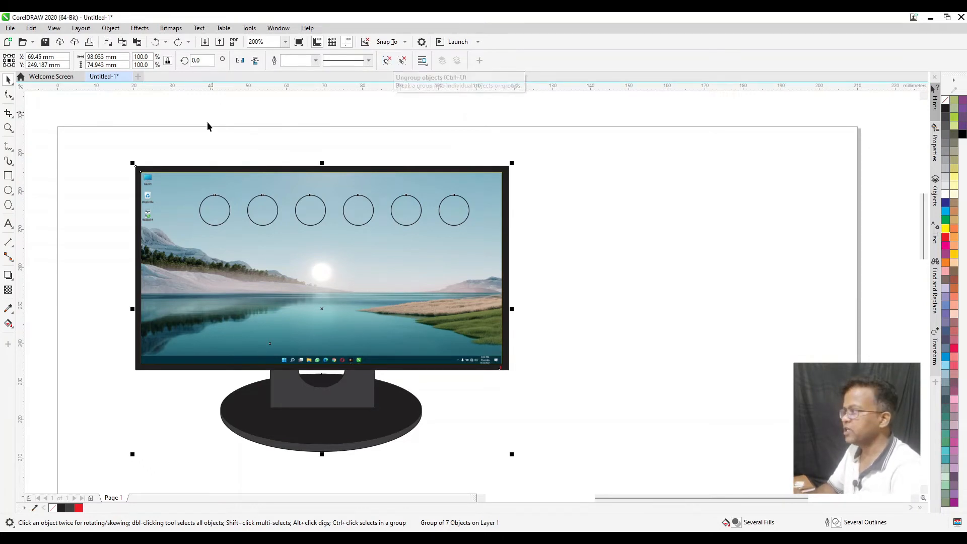
pyautogui.click(386, 61)
pyautogui.click(392, 136)
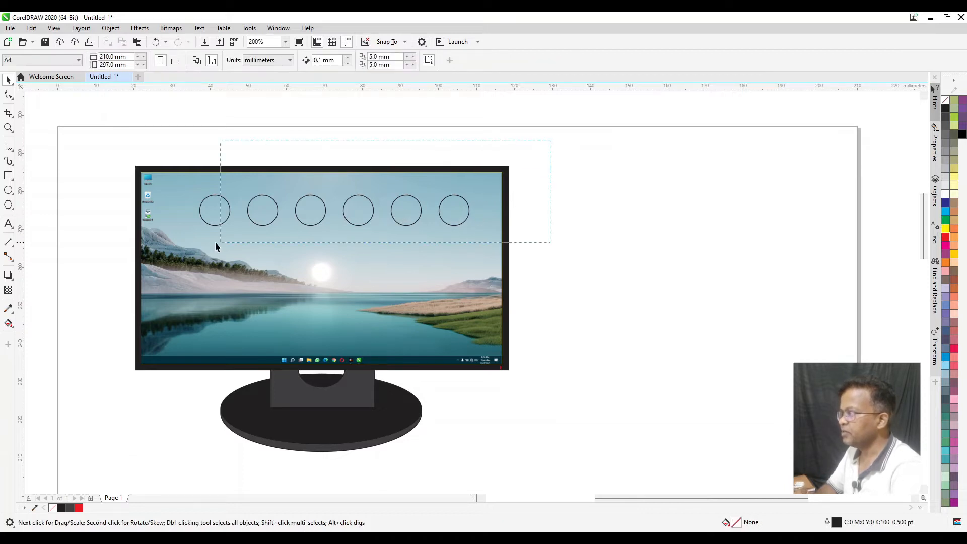
pyautogui.moveTo(215, 243); pyautogui.dragTo(215, 243)
pyautogui.moveTo(216, 210); pyautogui.dragTo(609, 167)
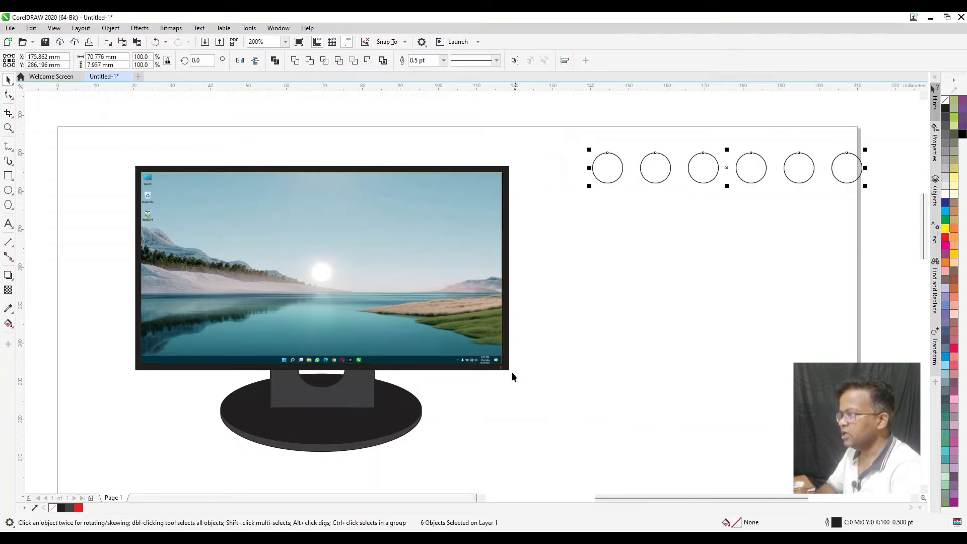
# Step: Separate the small red rectangle from the monitor group, place it to the monitor's right and shift the monitor slightly
pyautogui.moveTo(501, 368); pyautogui.dragTo(510, 385)
pyautogui.click(581, 406)
pyautogui.moveTo(454, 328); pyautogui.dragTo(418, 306)
pyautogui.click(508, 316)
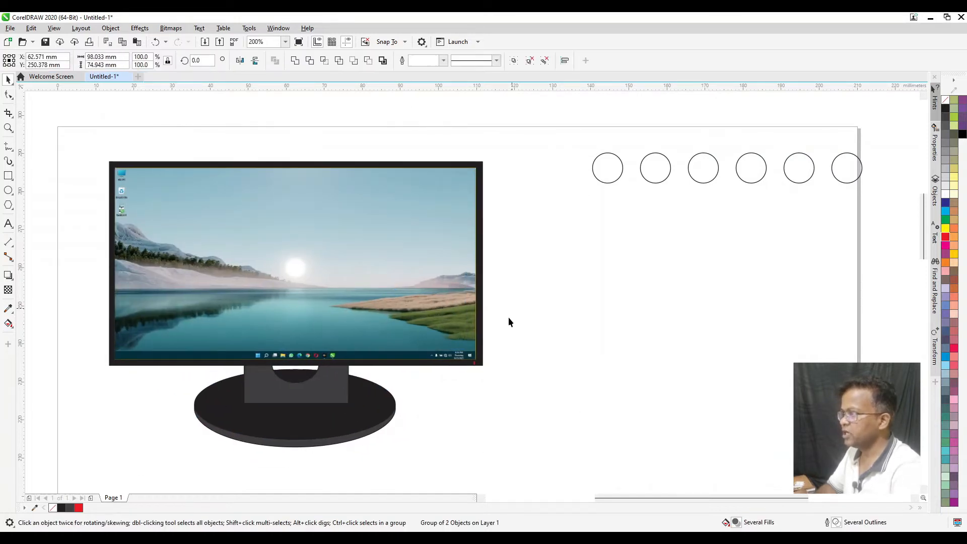
pyautogui.moveTo(474, 363); pyautogui.dragTo(557, 340)
pyautogui.click(548, 404)
pyautogui.moveTo(427, 330); pyautogui.dragTo(391, 326)
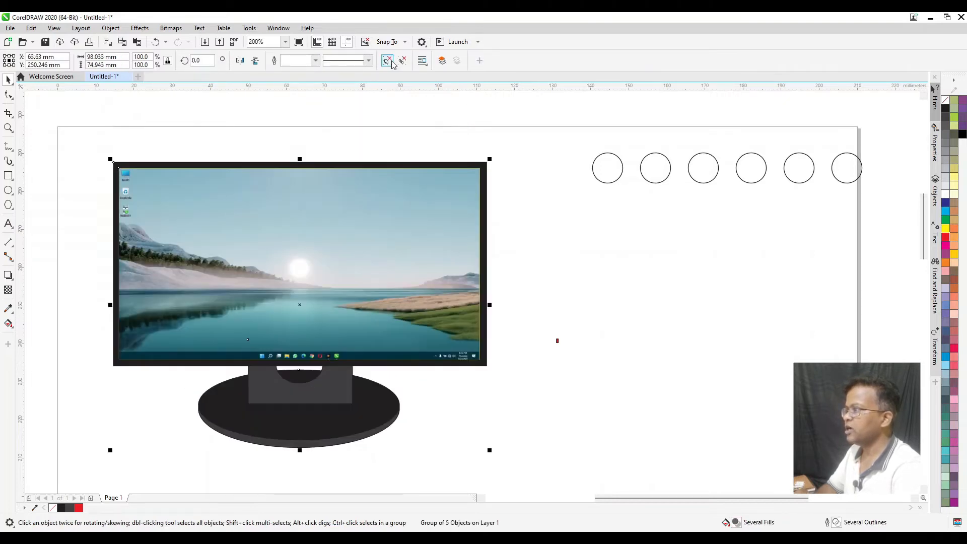
# Step: Ungroup the monitor, move its desktop image up and to the left, and undo both the move and the ungrouping
pyautogui.click(387, 61)
pyautogui.moveTo(458, 222); pyautogui.dragTo(438, 181)
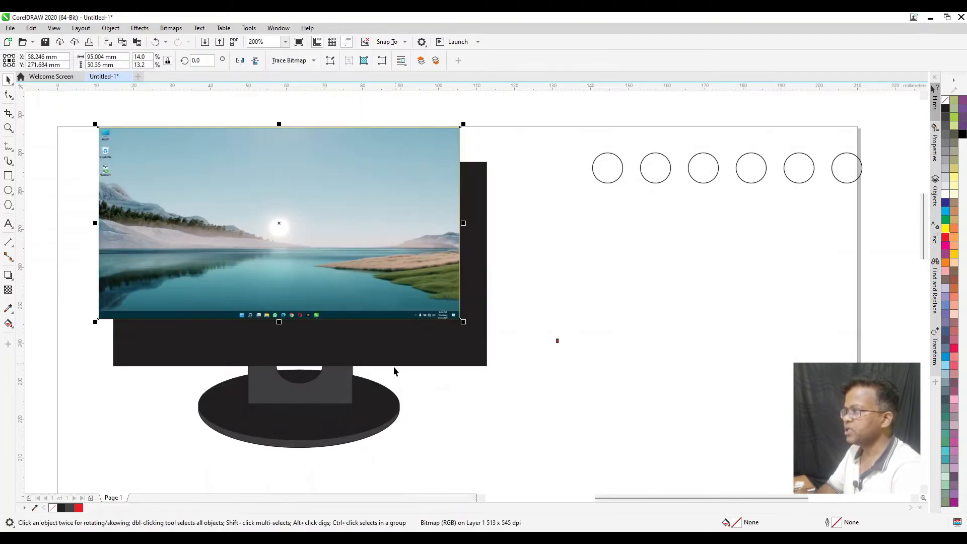
pyautogui.hotkey('ctrl', 'z')
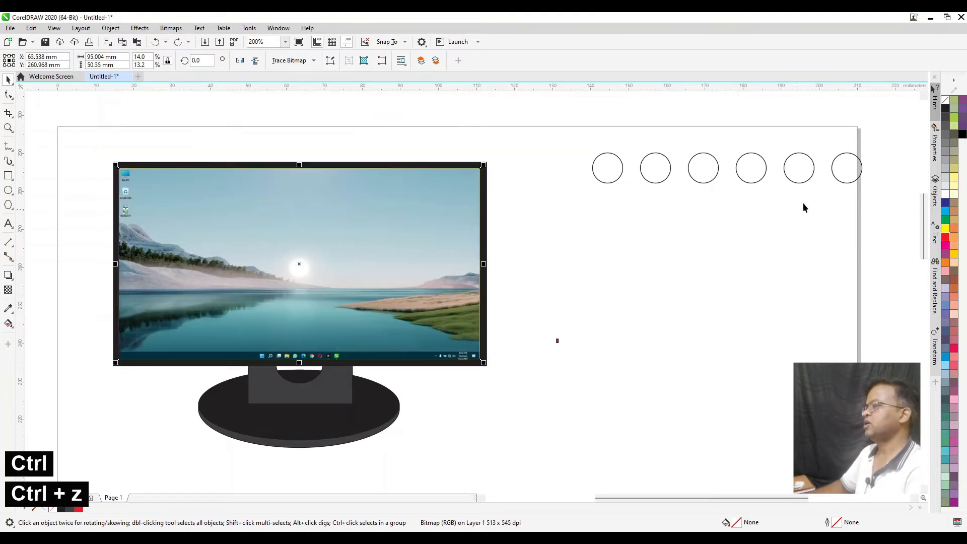
pyautogui.hotkey('ctrl', 'z')
# Step: Delete the six circles with the red rectangle, move the monitor group to the page's right half and delete it too
pyautogui.moveTo(884, 134); pyautogui.dragTo(526, 386)
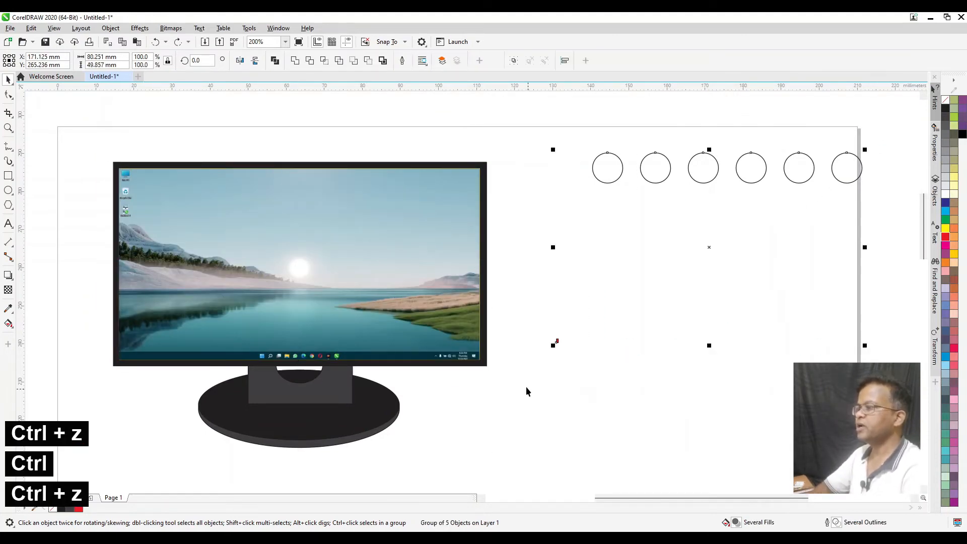
pyautogui.press('Delete')
pyautogui.click(432, 315)
pyautogui.moveTo(429, 319); pyautogui.dragTo(763, 297)
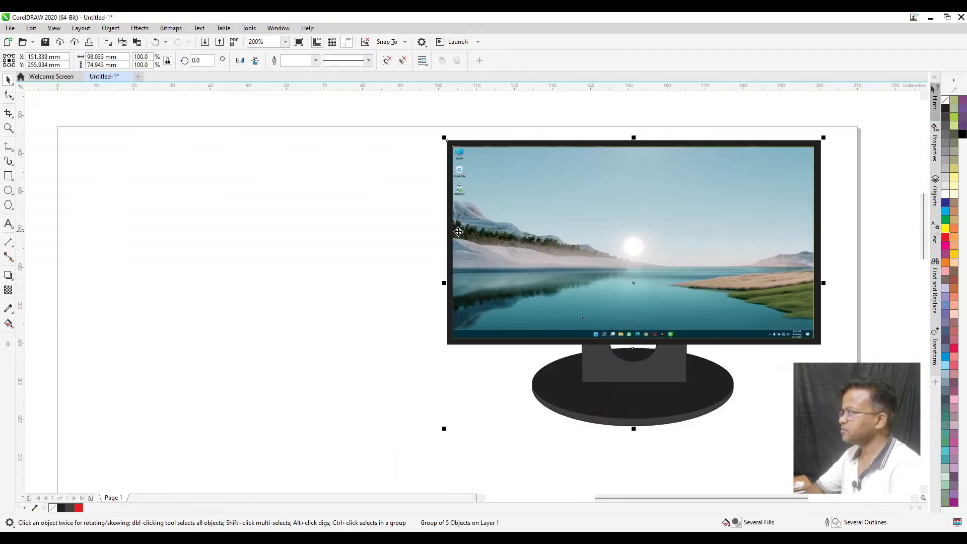
pyautogui.press('Delete')
# Step: Draw a rectangle about 31 by 17 mm in the page's upper-left area, and copy it to the right and undo that copy
pyautogui.click(8, 175)
pyautogui.moveTo(105, 198); pyautogui.dragTo(223, 262)
pyautogui.press('space')
pyautogui.moveTo(166, 232); pyautogui.dragTo(308, 232)
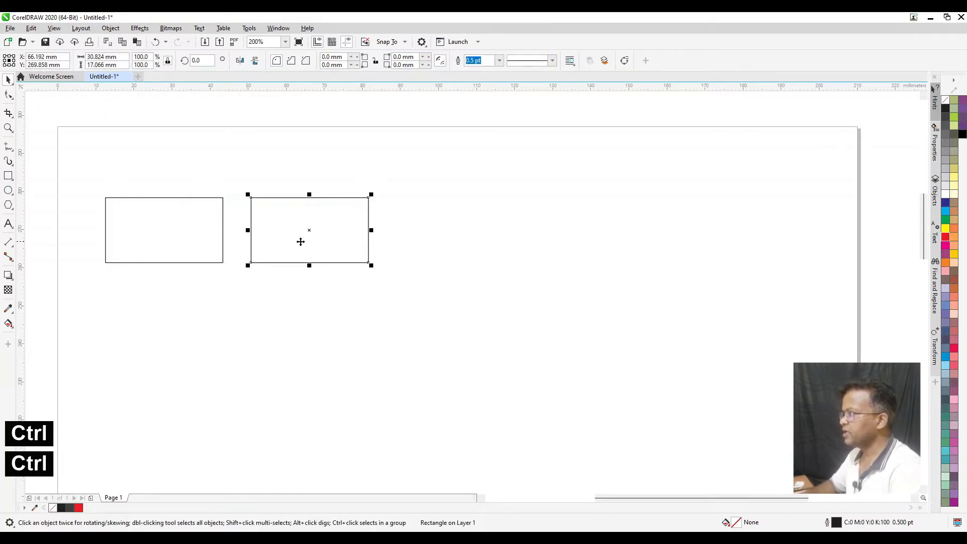
pyautogui.hotkey('ctrl', 'z')
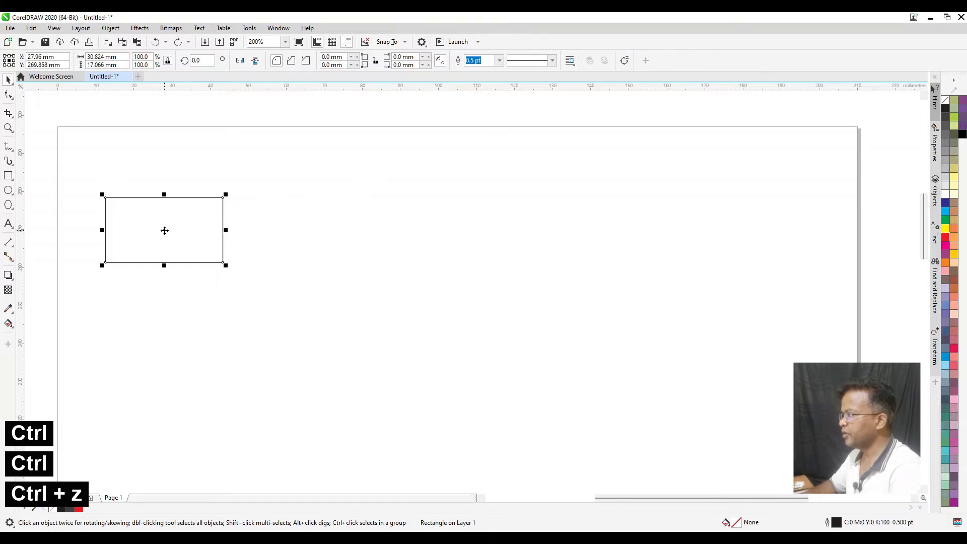
# Step: Copy the rectangle straight to the right, about 34 mm from the original and aligned with it
pyautogui.moveTo(164, 231); pyautogui.dragTo(316, 238)
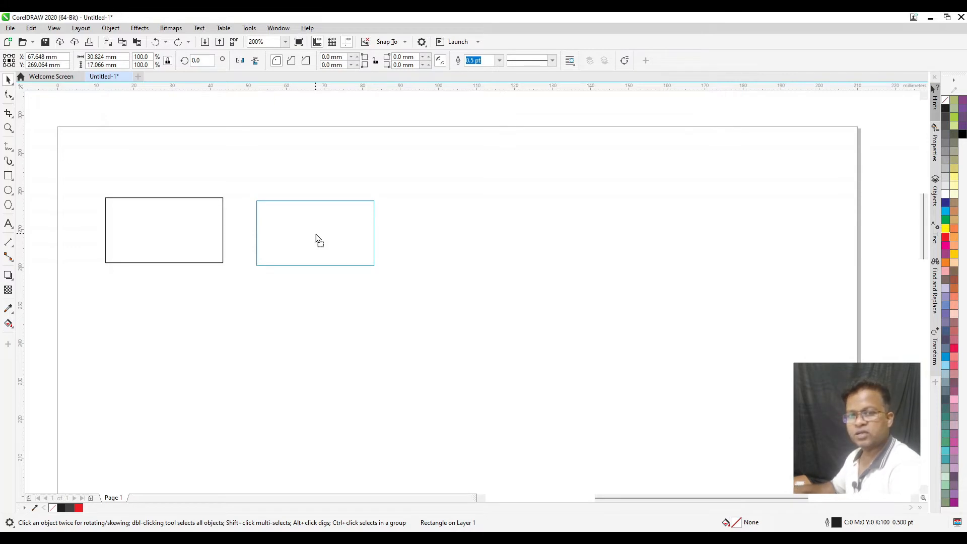
pyautogui.press('ctrl')
pyautogui.moveTo(318, 238); pyautogui.dragTo(295, 229)
pyautogui.press('ctrl')
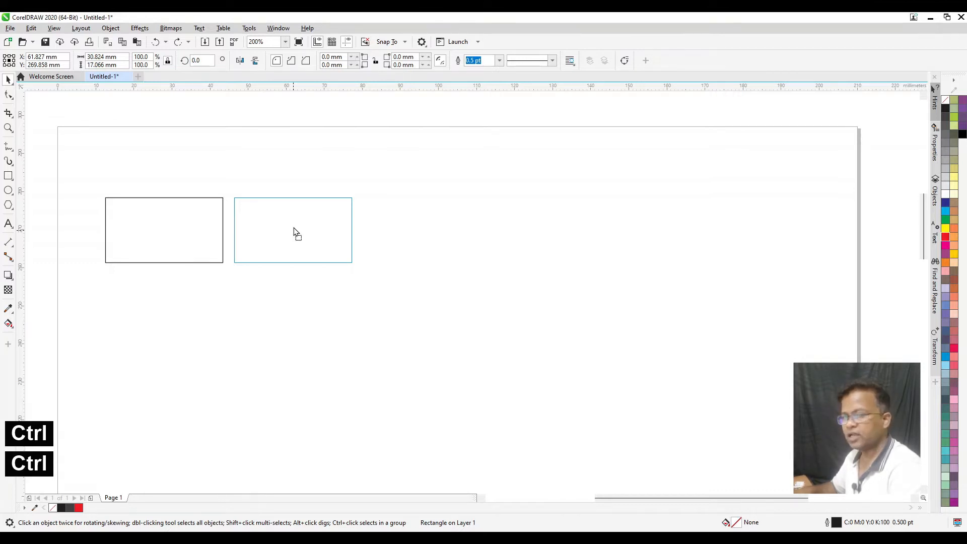
pyautogui.moveTo(294, 229); pyautogui.dragTo(294, 229)
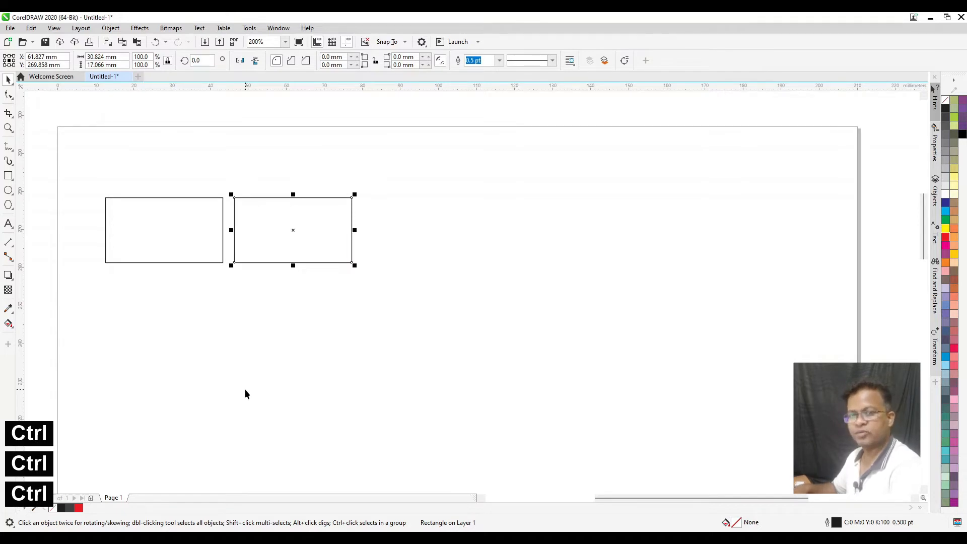
pyautogui.press('ctrl')
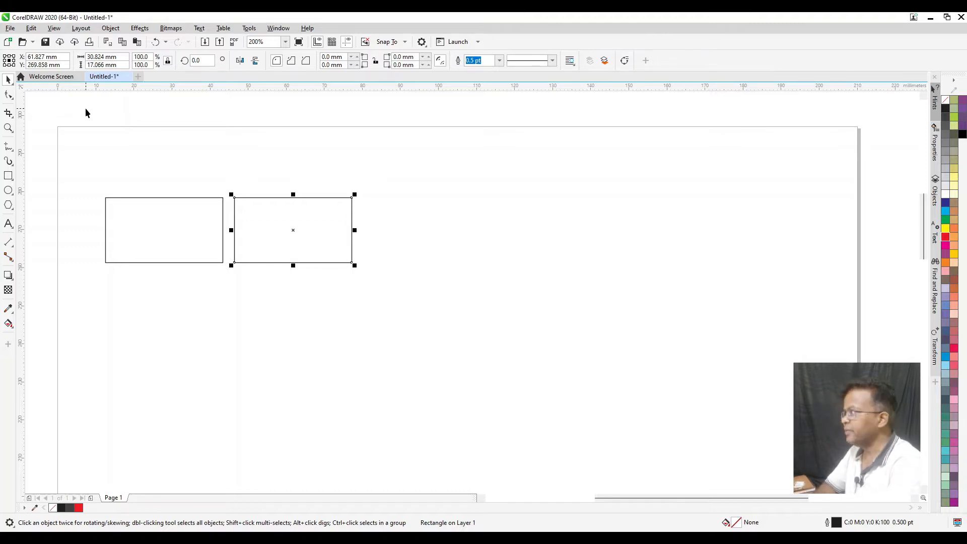
# Step: Repeat the duplication three times to complete a row of five equally spaced rectangles
pyautogui.click(31, 28)
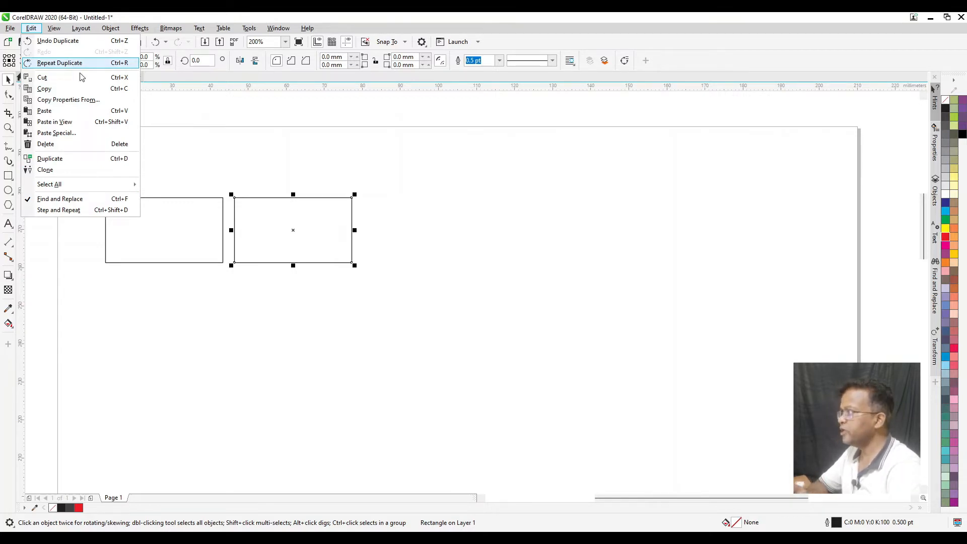
pyautogui.click(277, 242)
pyautogui.hotkey('ctrl', 'r')
pyautogui.hotkey('ctrl', 'r')
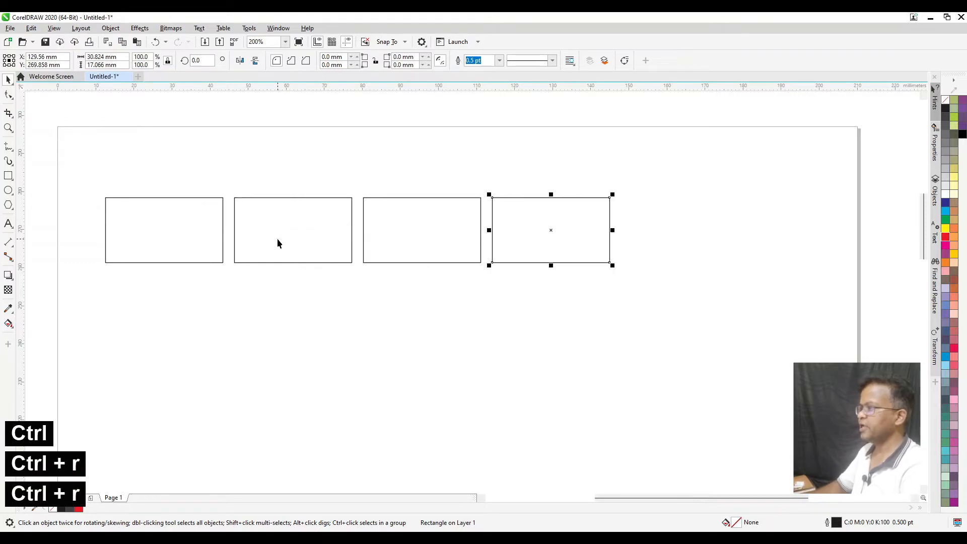
pyautogui.hotkey('ctrl', 'r')
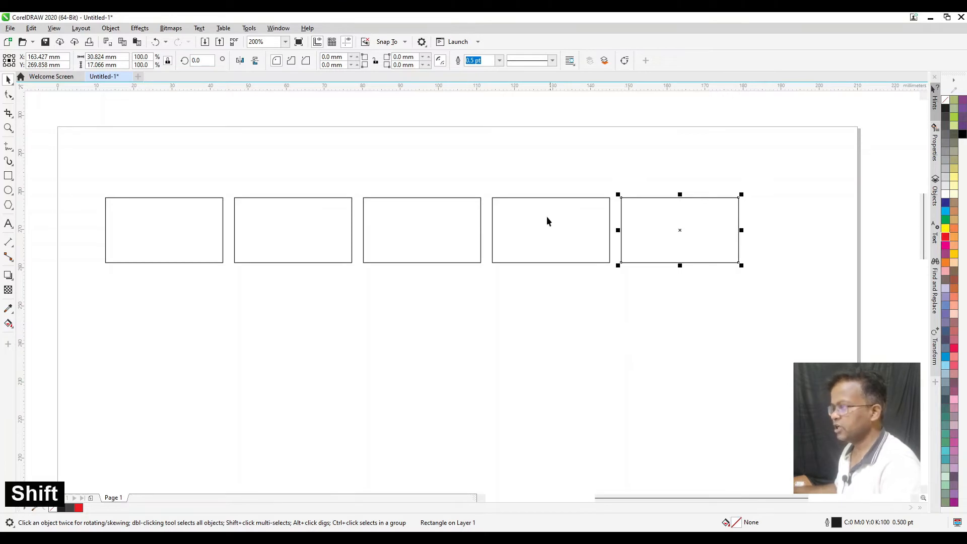
# Step: Select the four outer rectangles without the middle one and move them straight down about 21 mm
pyautogui.keyDown('shift'); pyautogui.click(492, 252); pyautogui.keyUp('shift')
pyautogui.keyDown('shift'); pyautogui.click(468, 262); pyautogui.keyUp('shift')
pyautogui.keyDown('shift'); pyautogui.click(334, 262); pyautogui.keyUp('shift')
pyautogui.keyDown('shift'); pyautogui.click(201, 260); pyautogui.keyUp('shift')
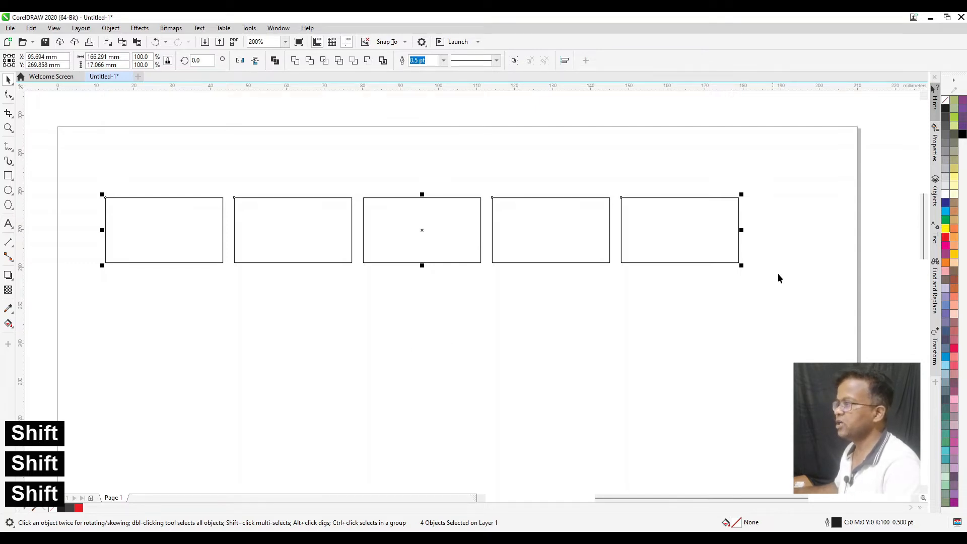
pyautogui.moveTo(708, 237); pyautogui.dragTo(708, 315)
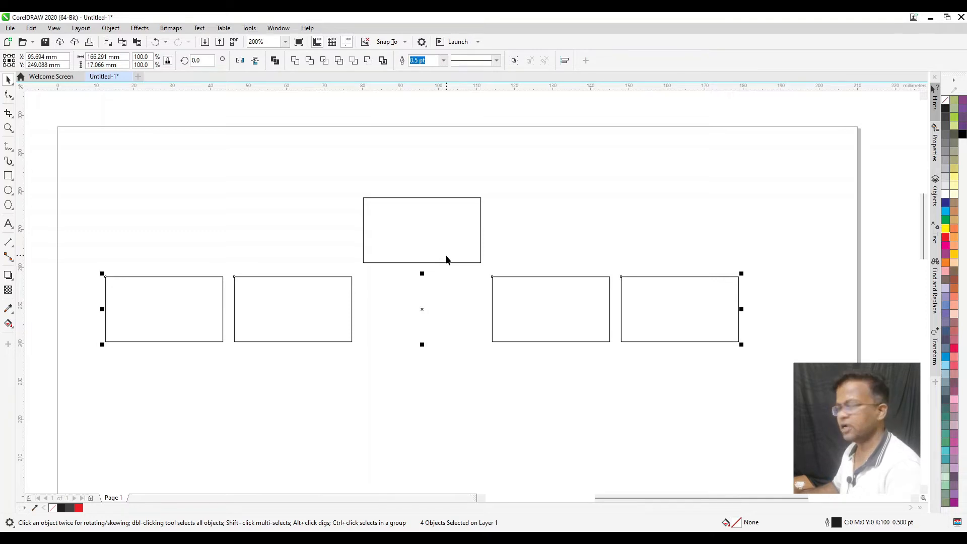
# Step: Delete all the rectangles and add the title SHAPING in 24 pt Arial inside the page's upper-left corner
pyautogui.moveTo(101, 153); pyautogui.dragTo(745, 383)
pyautogui.press('Delete')
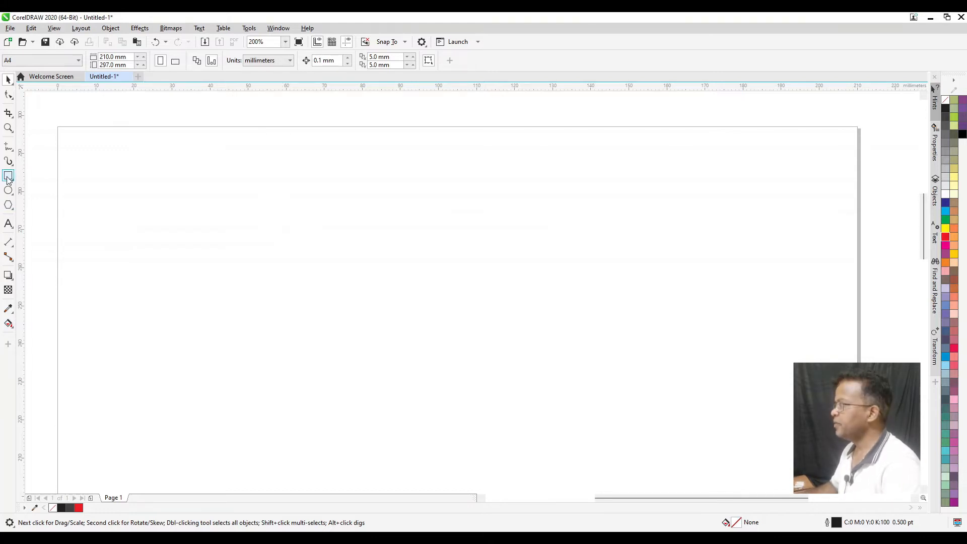
pyautogui.click(8, 223)
pyautogui.click(64, 145)
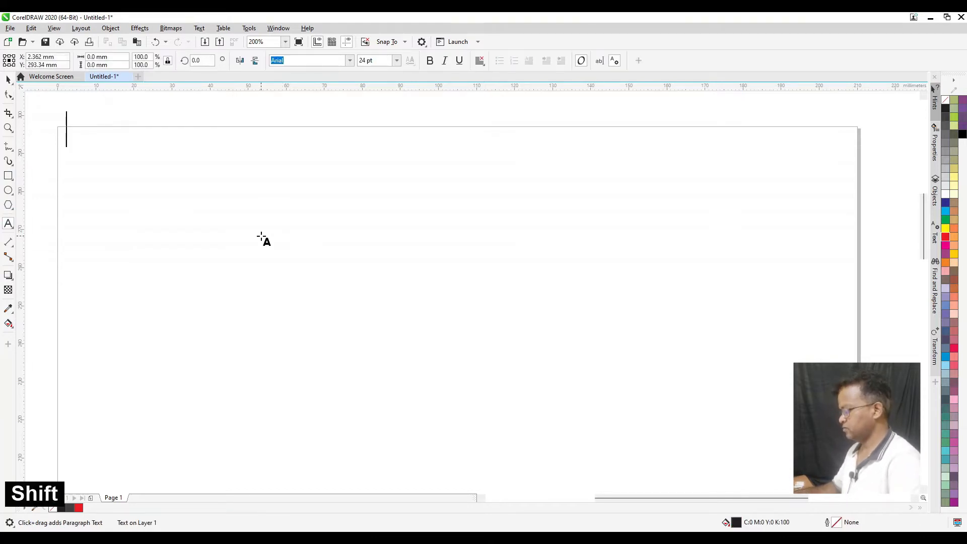
pyautogui.write('SHAPING')
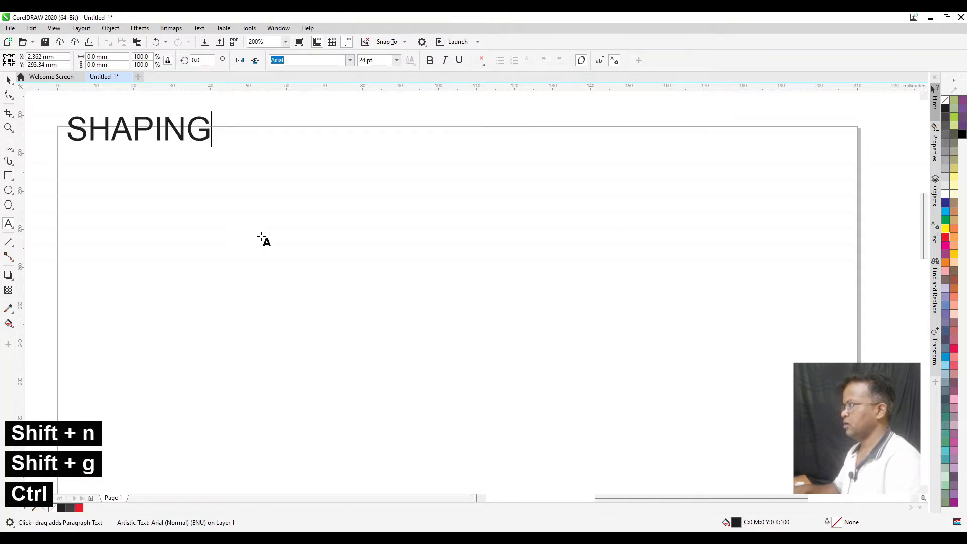
pyautogui.hotkey('ctrl', 'space')
pyautogui.moveTo(158, 135); pyautogui.dragTo(159, 156)
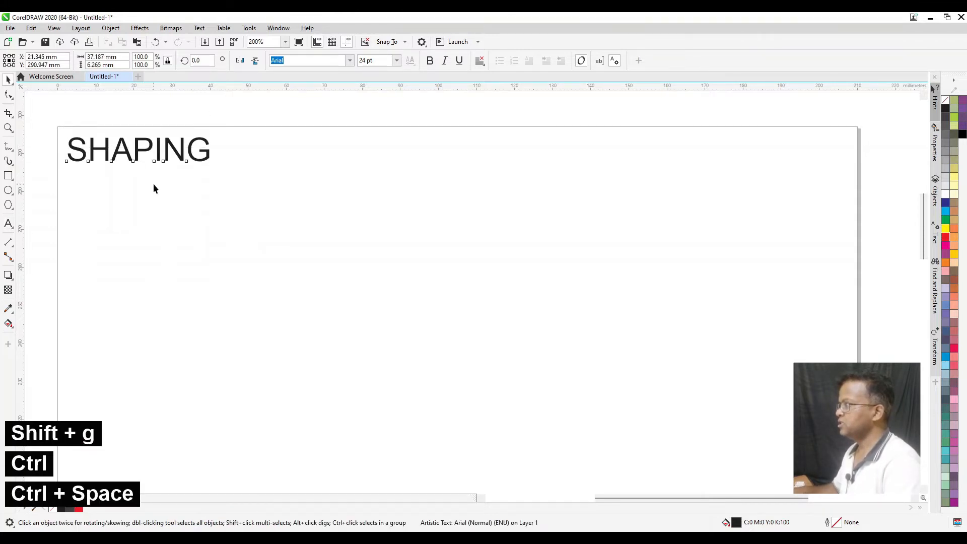
pyautogui.press('space')
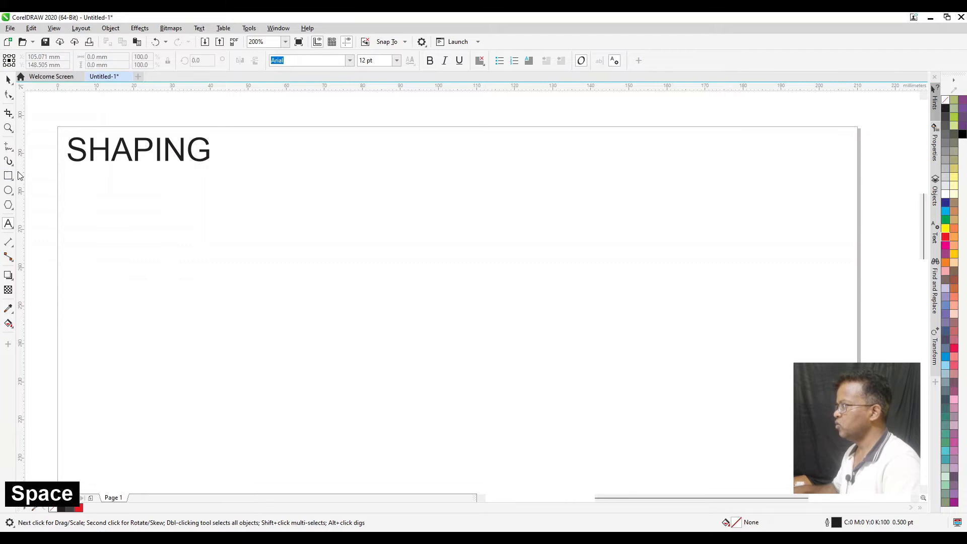
# Step: Draw a cyan rectangle about 41 by 9 mm around the SHAPING title and send it behind the text
pyautogui.press('F6')
pyautogui.moveTo(59, 131); pyautogui.dragTo(220, 171)
pyautogui.click(945, 211)
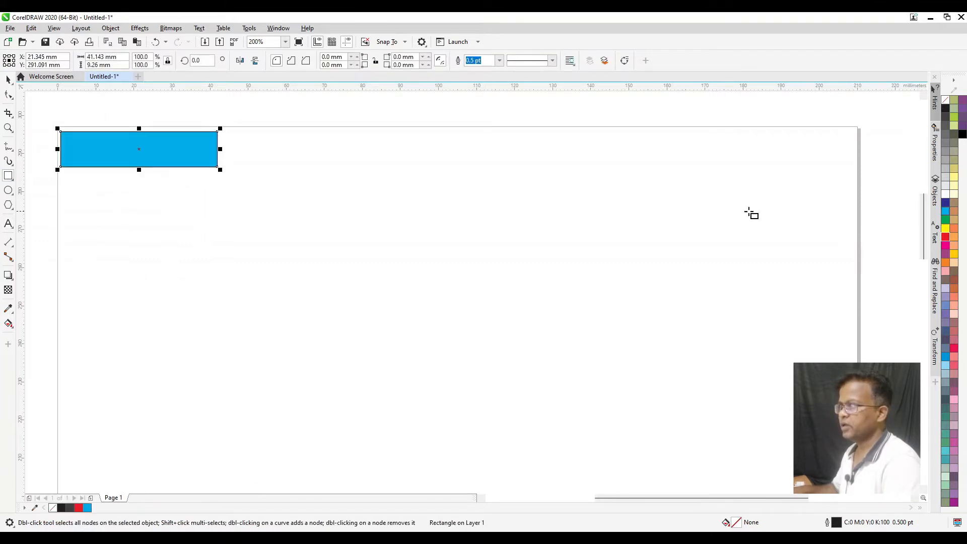
pyautogui.hotkey('shift', 'pagedown')
pyautogui.press('space')
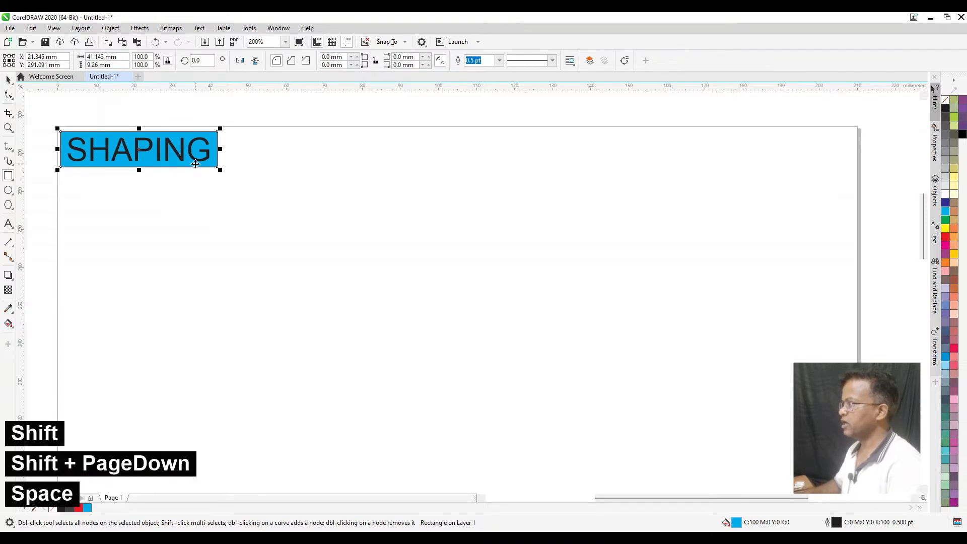
# Step: Recolor the title's background rectangle black and the SHAPING text white
pyautogui.click(945, 108)
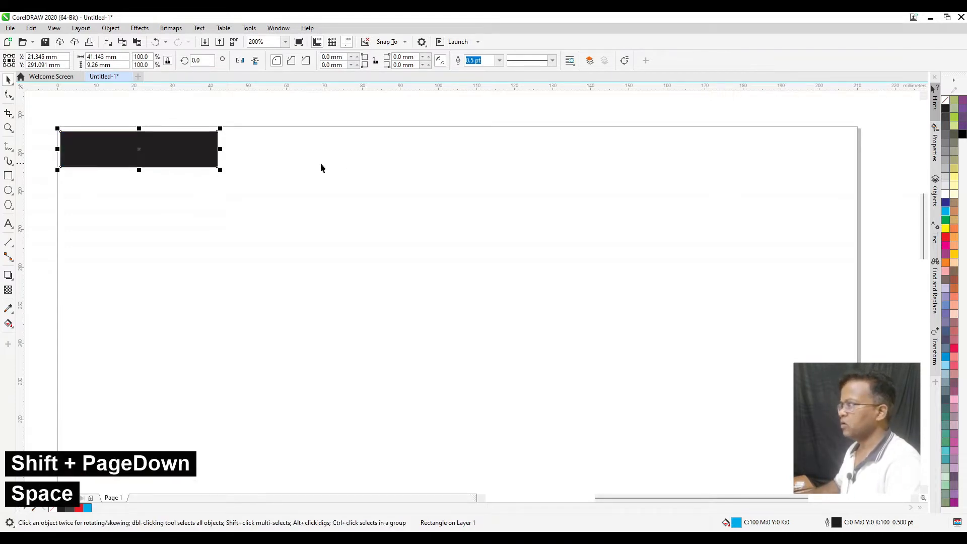
pyautogui.click(196, 161)
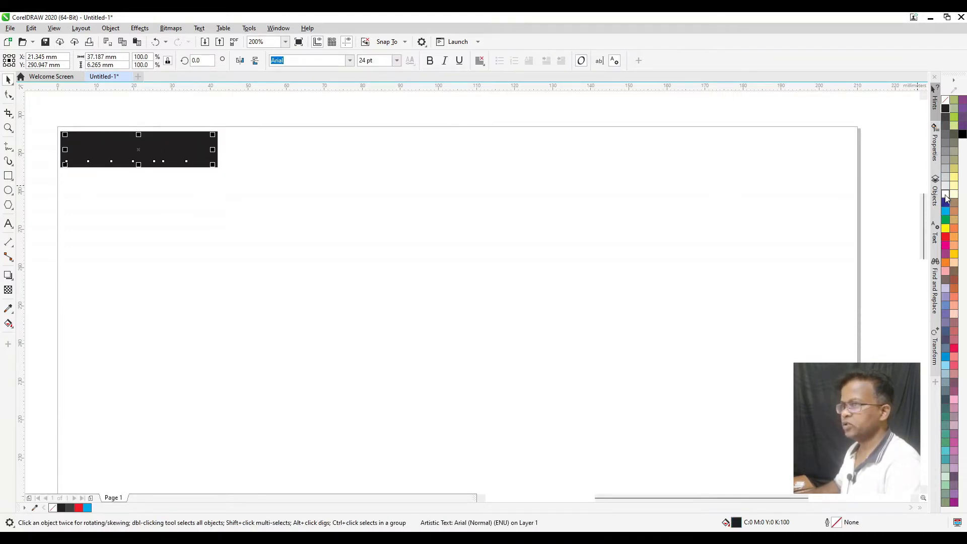
pyautogui.click(946, 194)
pyautogui.click(453, 220)
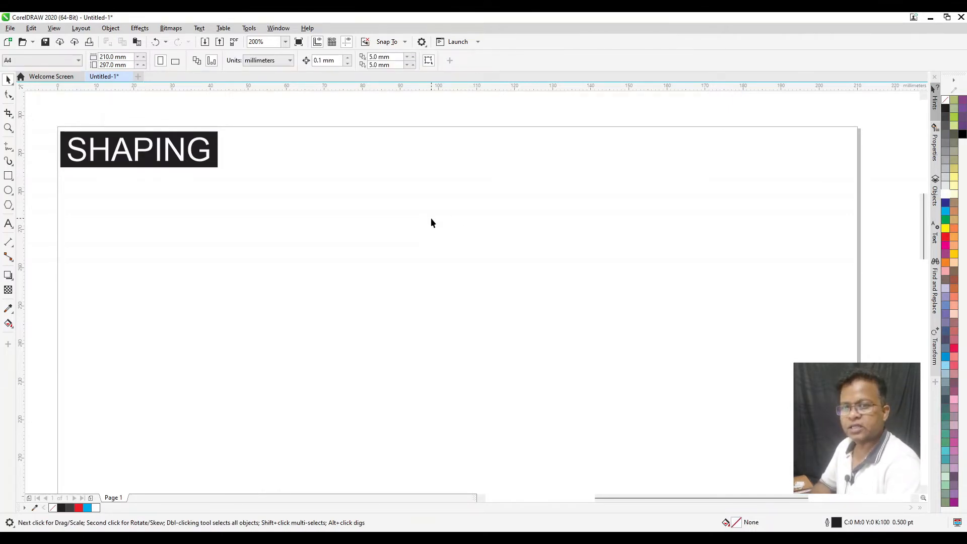
# Step: Draw a circle about 36 mm in diameter below the title and shift it slightly up and to the right
pyautogui.click(8, 190)
pyautogui.moveTo(225, 254)
pyautogui.mouseDown()
pyautogui.moveTo(319, 367)
pyautogui.moveTo(367, 396)
pyautogui.mouseUp()
pyautogui.hotkey('ctrl', 'space')
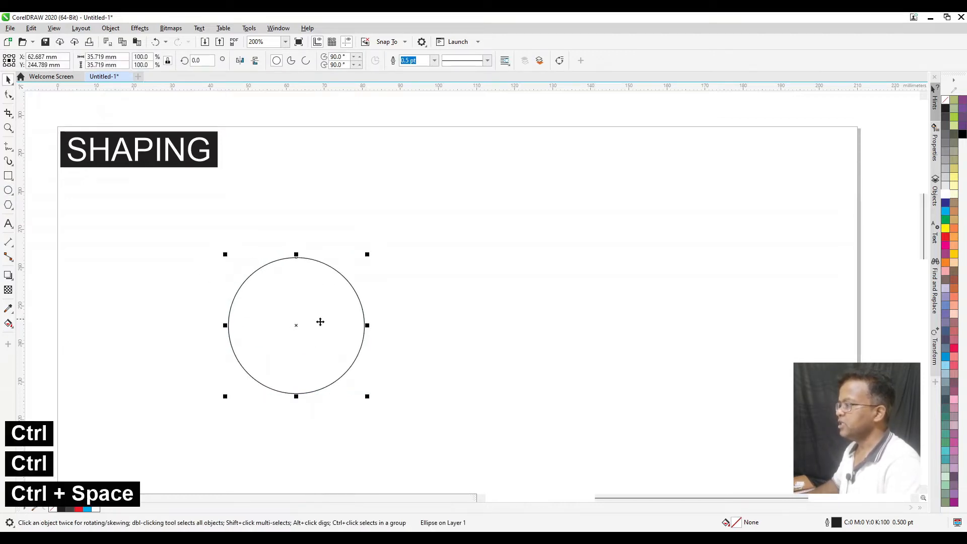
pyautogui.moveTo(305, 325); pyautogui.dragTo(354, 287)
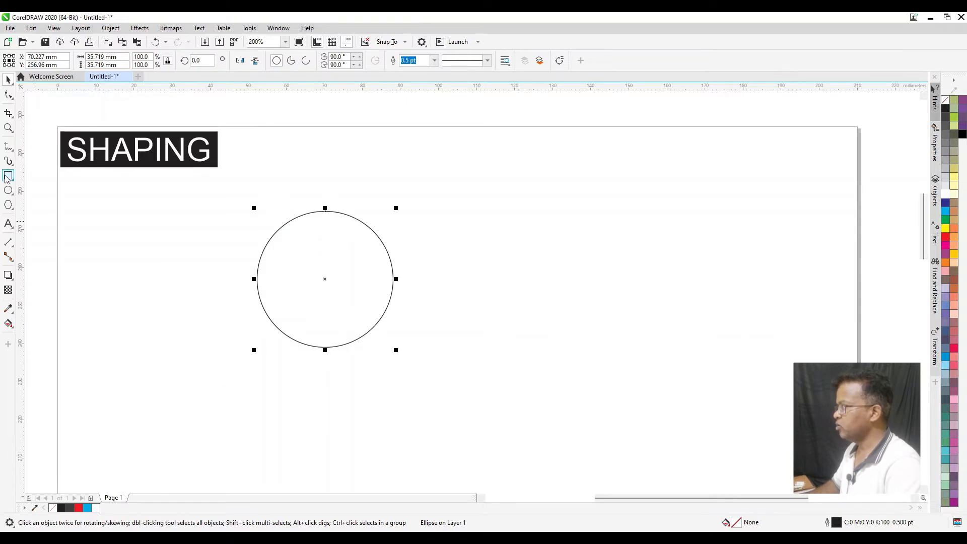
# Step: Draw a circle about 10 mm in diameter inside the large one and fill the large circle yellow
pyautogui.click(8, 191)
pyautogui.moveTo(305, 254); pyautogui.dragTo(345, 295)
pyautogui.hotkey('ctrl', 'space')
pyautogui.click(373, 327)
pyautogui.click(945, 229)
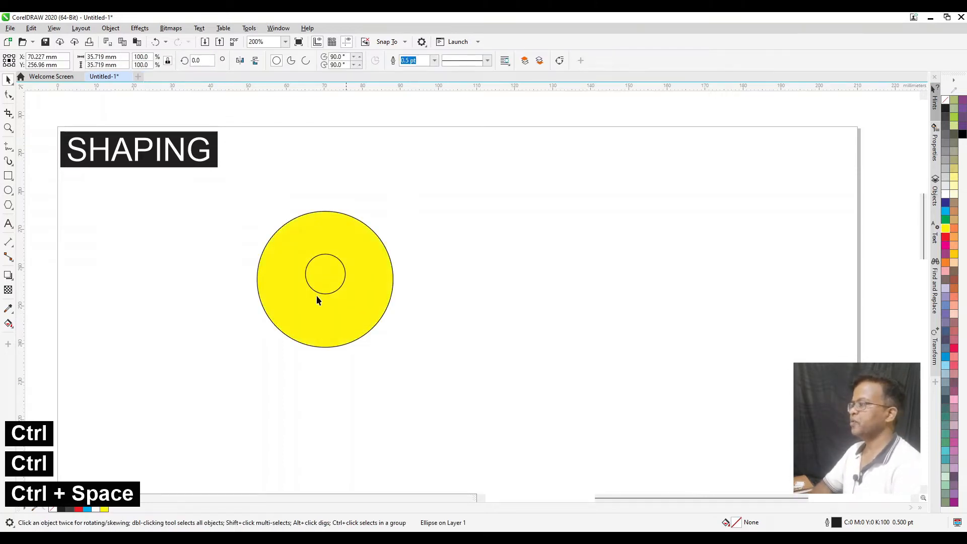
pyautogui.press('Escape')
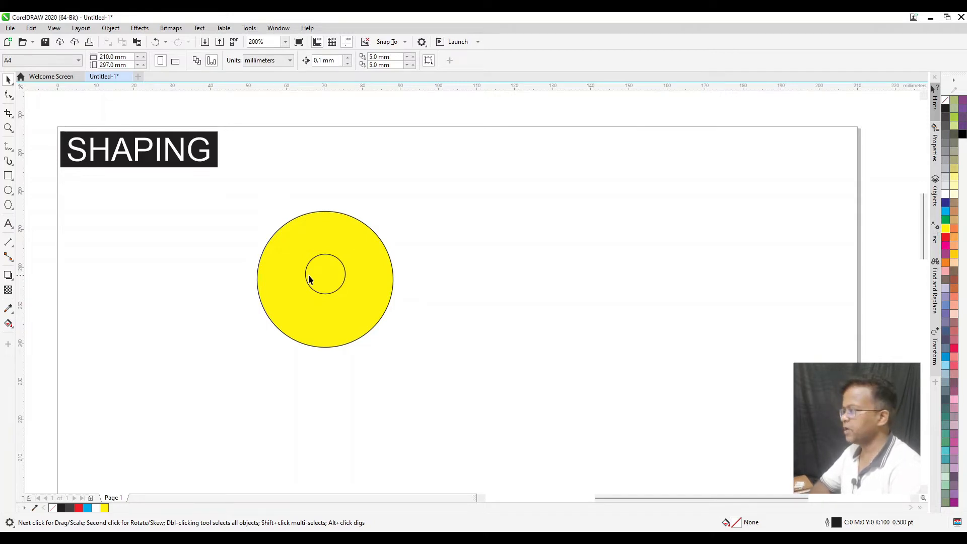
# Step: Combine the two circles into a single shape with a hole and move it down and to the right
pyautogui.moveTo(237, 193); pyautogui.dragTo(423, 380)
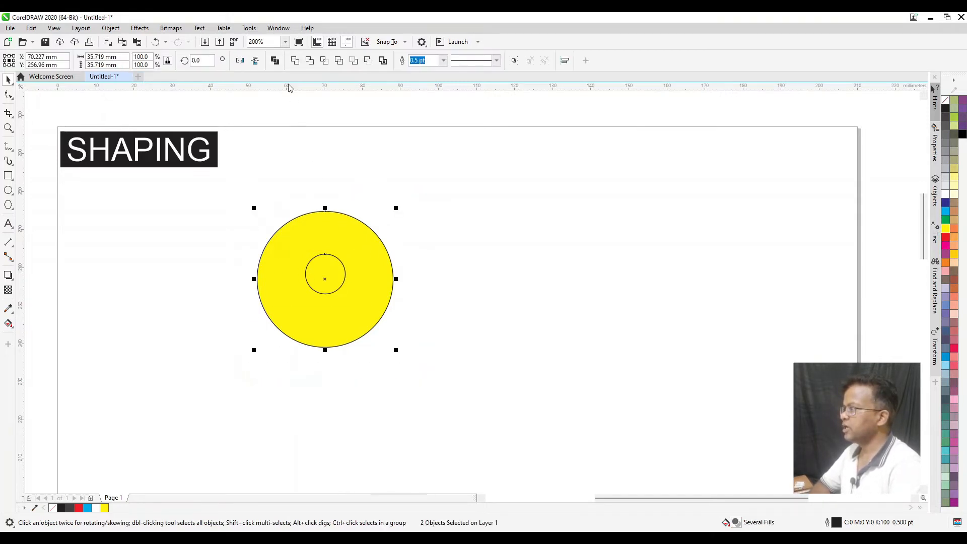
pyautogui.click(275, 60)
pyautogui.click(437, 224)
pyautogui.moveTo(361, 294); pyautogui.dragTo(457, 344)
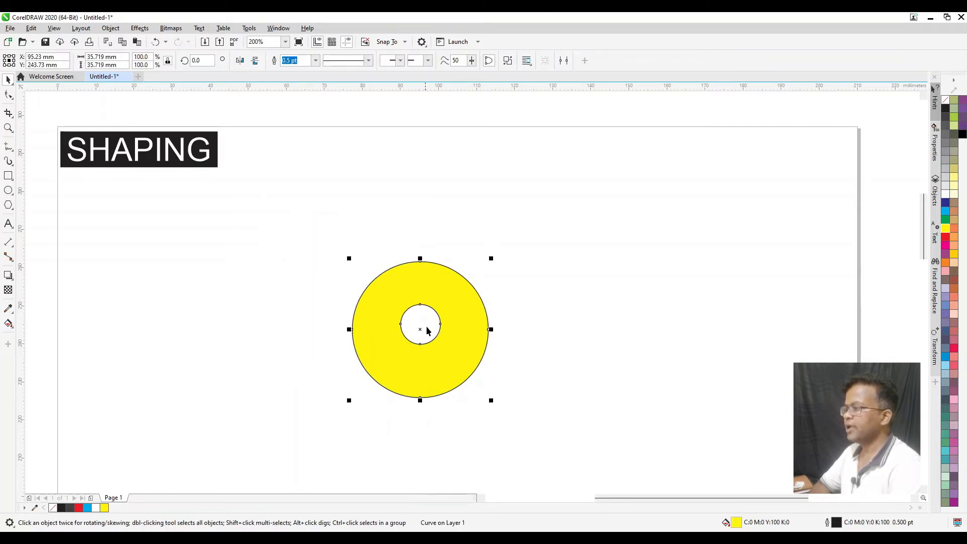
# Step: Draw four circles about 7 mm in diameter around the ring's central hole and combine them with the ring
pyautogui.click(8, 190)
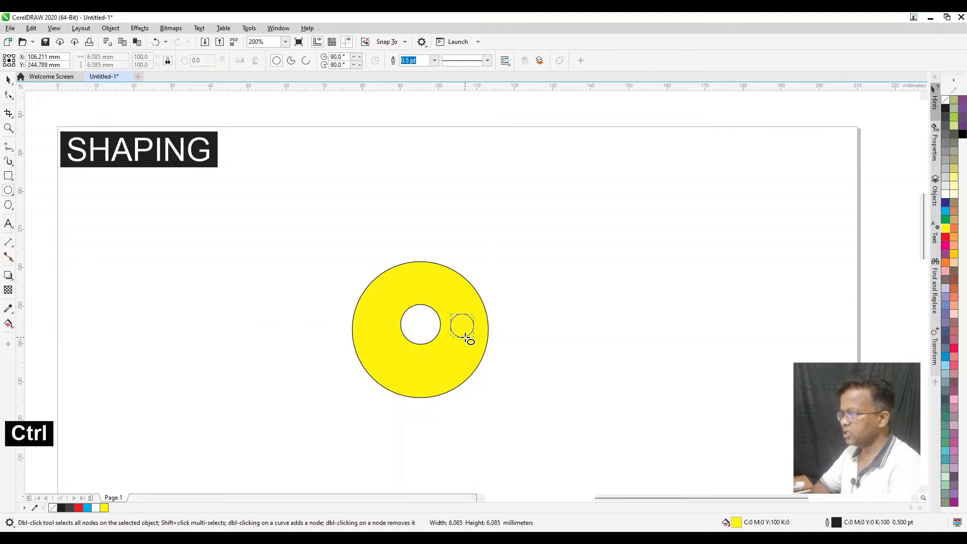
pyautogui.moveTo(451, 314); pyautogui.dragTo(477, 340)
pyautogui.moveTo(405, 358); pyautogui.dragTo(434, 389)
pyautogui.moveTo(370, 310); pyautogui.dragTo(397, 337)
pyautogui.moveTo(412, 271); pyautogui.dragTo(439, 298)
pyautogui.press('space')
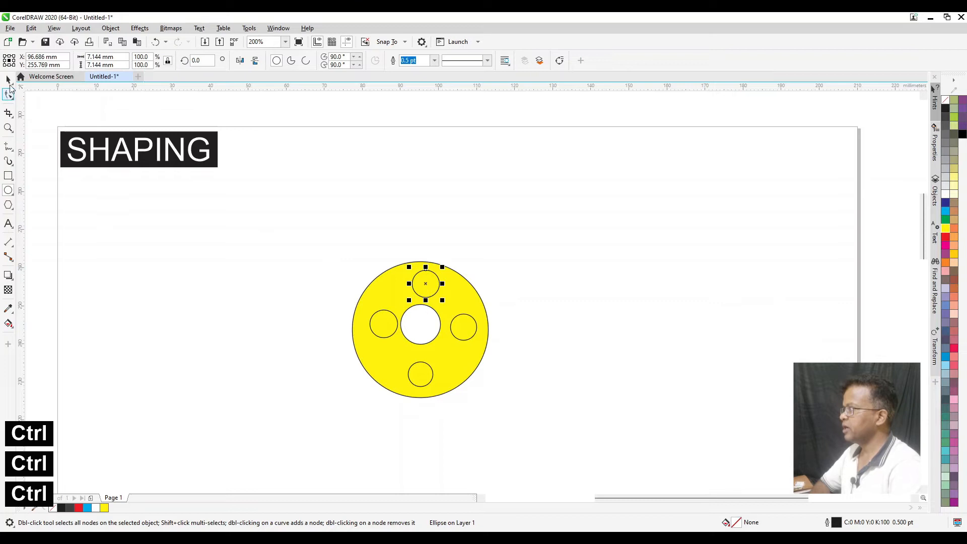
pyautogui.moveTo(487, 373); pyautogui.dragTo(505, 388)
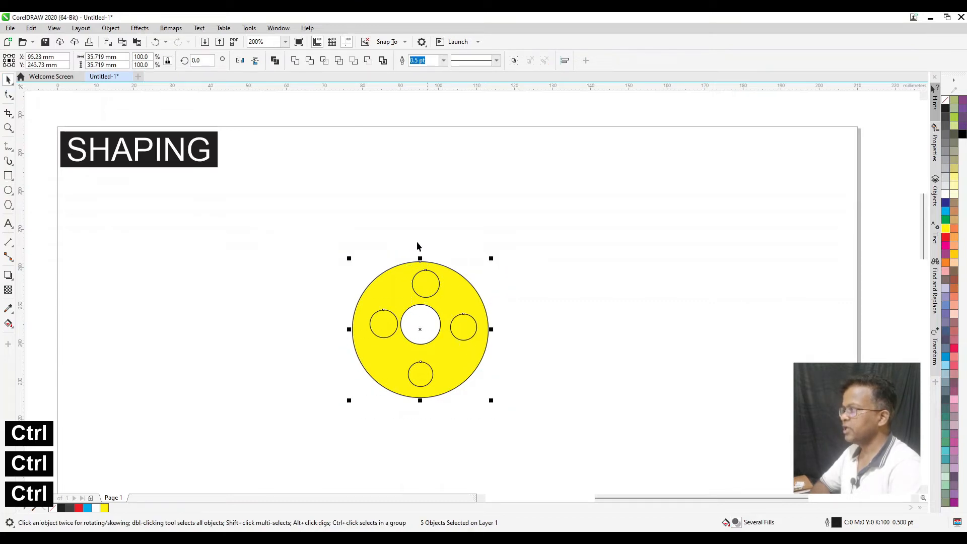
pyautogui.click(275, 61)
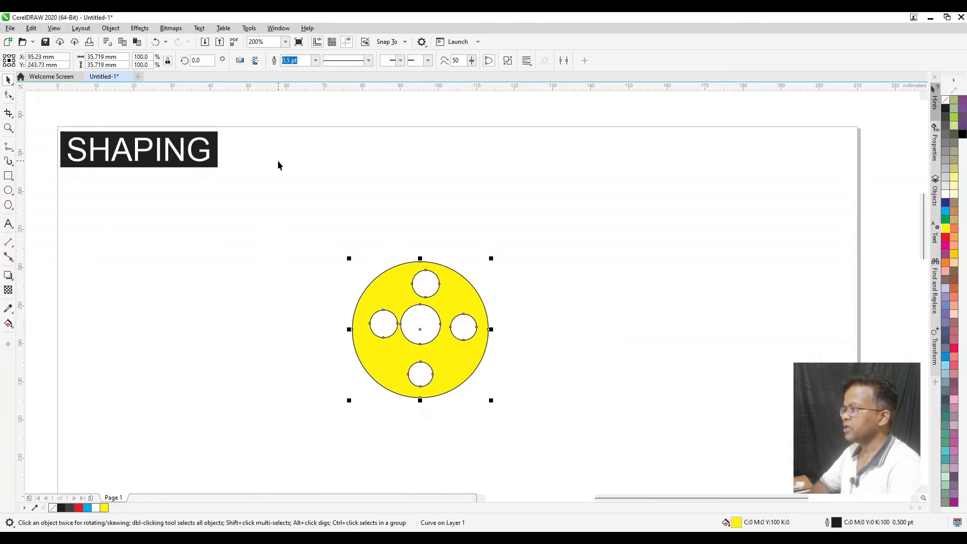
# Step: Break the combined yellow shape apart and move the large circle to the right, clear of the small circles
pyautogui.click(111, 29)
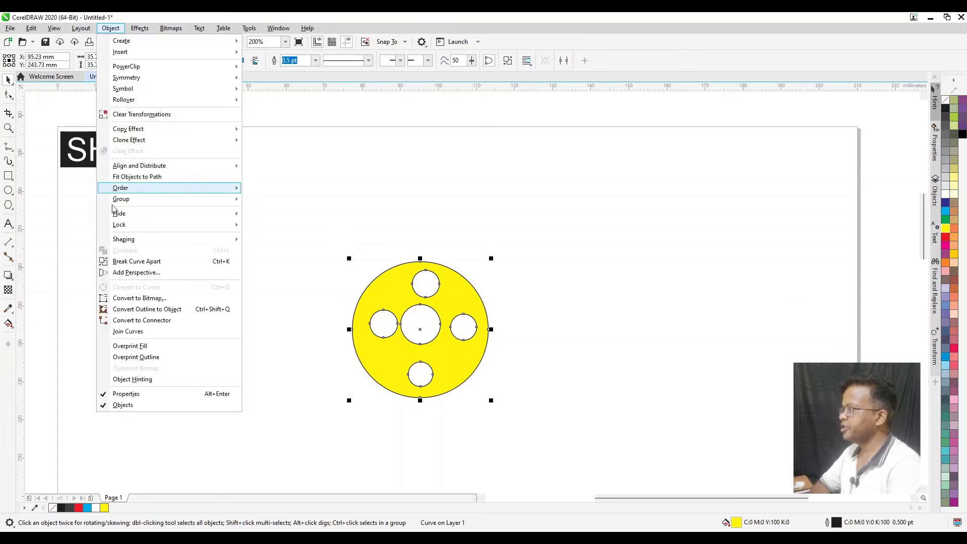
pyautogui.click(141, 261)
pyautogui.click(398, 250)
pyautogui.moveTo(398, 301); pyautogui.dragTo(556, 295)
pyautogui.click(475, 400)
# Step: Pull the central small circle out up and to the right, and delete all five small circles
pyautogui.moveTo(418, 328); pyautogui.dragTo(479, 254)
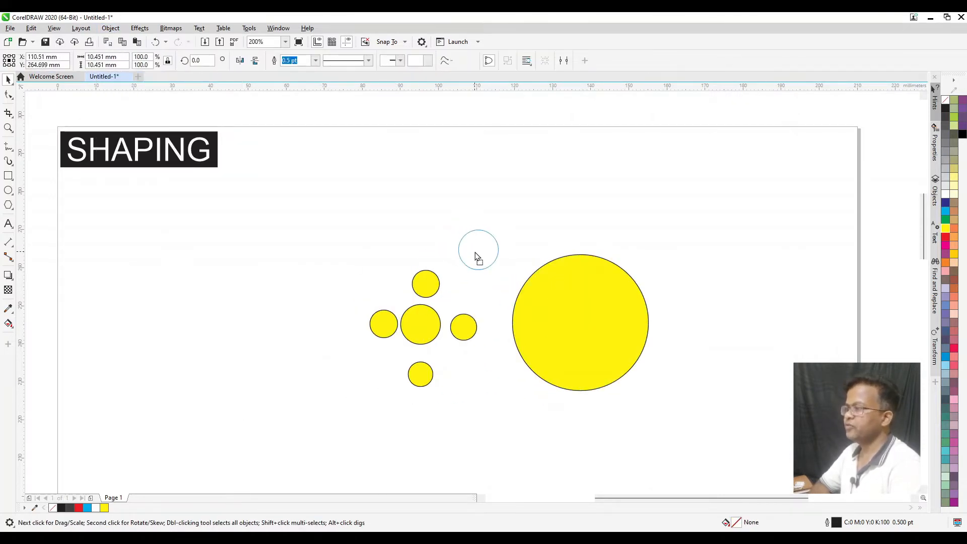
pyautogui.moveTo(353, 216); pyautogui.dragTo(530, 435)
pyautogui.press('Delete')
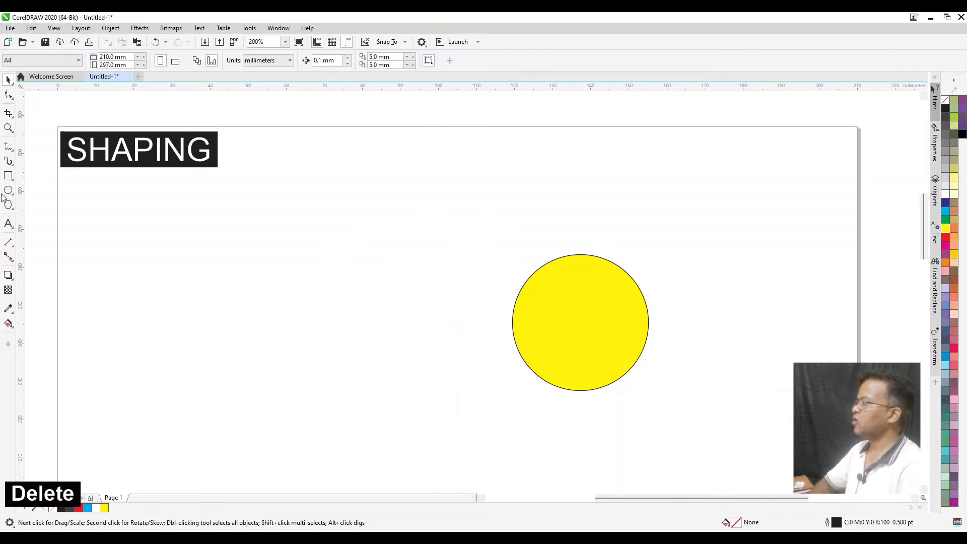
# Step: Draw an ellipse about 12 by 12 mm overlapping the yellow circle's upper-left edge and combine the two shapes
pyautogui.click(8, 190)
pyautogui.moveTo(506, 260); pyautogui.dragTo(552, 304)
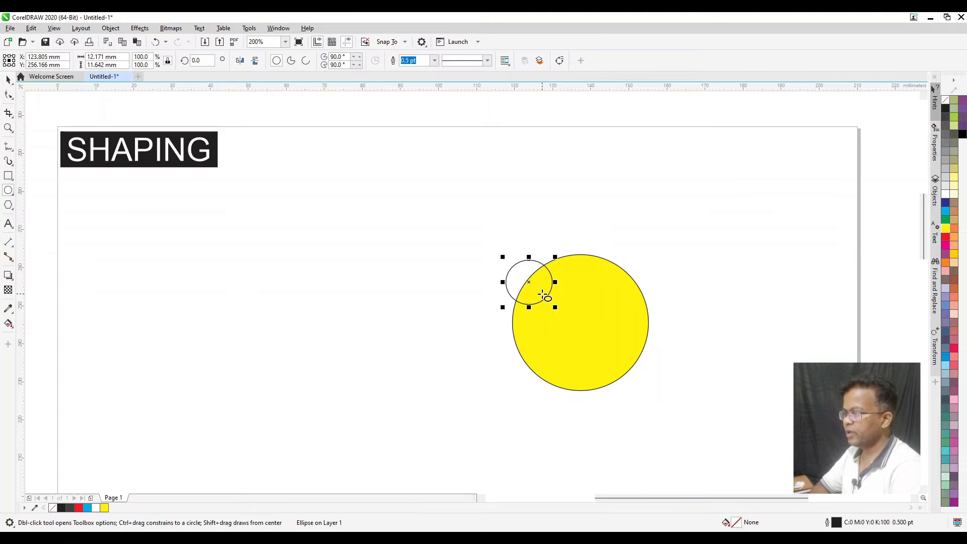
pyautogui.click(8, 79)
pyautogui.moveTo(403, 211); pyautogui.dragTo(693, 428)
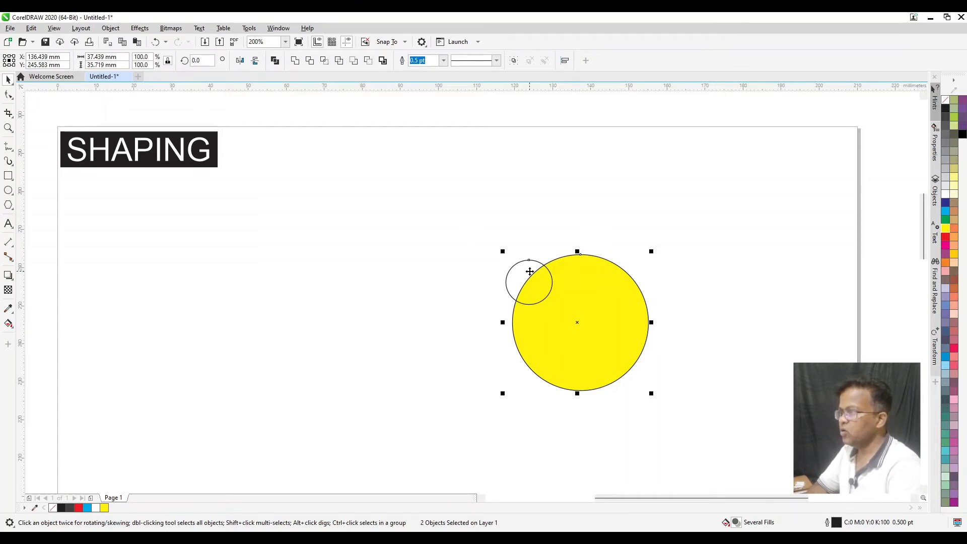
pyautogui.moveTo(465, 203)
pyautogui.mouseDown()
pyautogui.moveTo(577, 337)
pyautogui.moveTo(675, 418)
pyautogui.mouseUp()
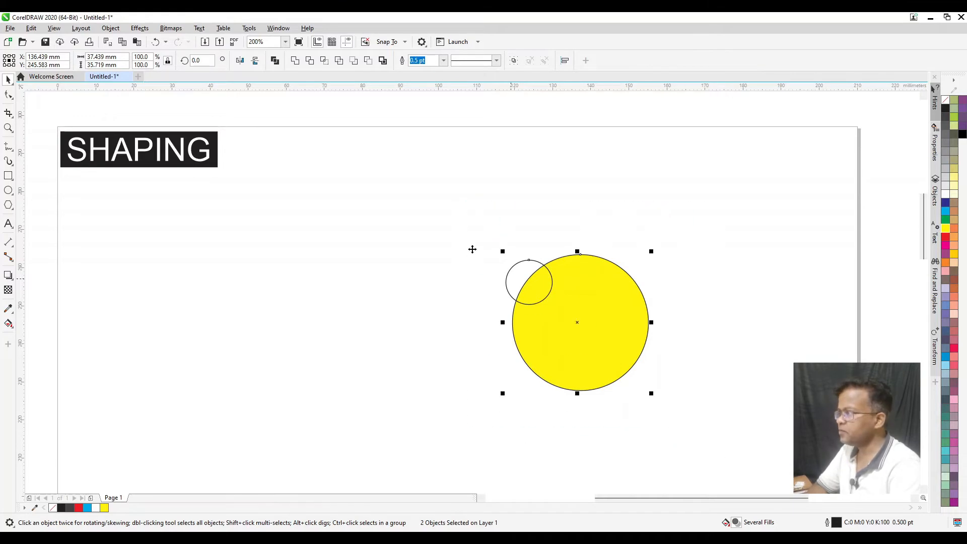
pyautogui.click(274, 60)
# Step: Move the combined shape to the left part of the page and change its fill to cyan
pyautogui.moveTo(564, 343); pyautogui.dragTo(379, 373)
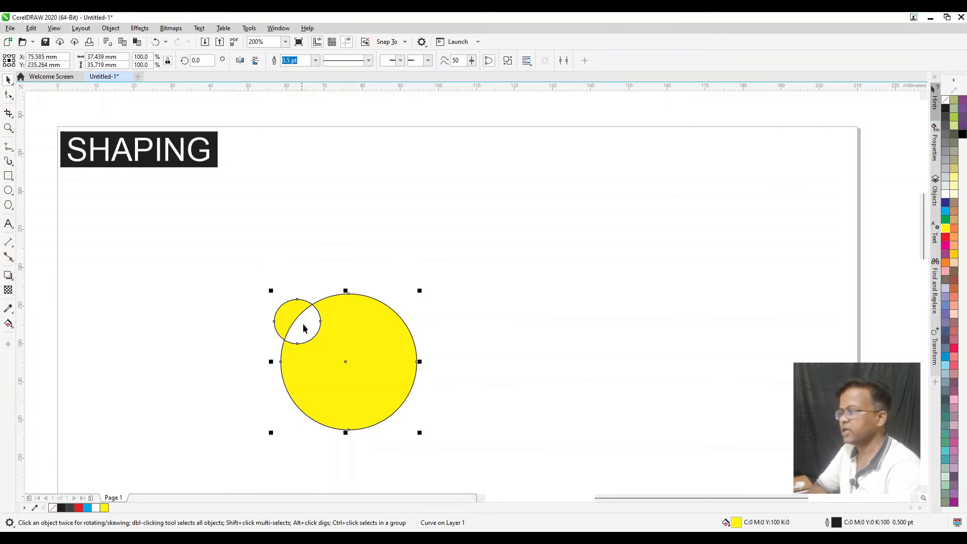
pyautogui.moveTo(357, 348); pyautogui.dragTo(351, 325)
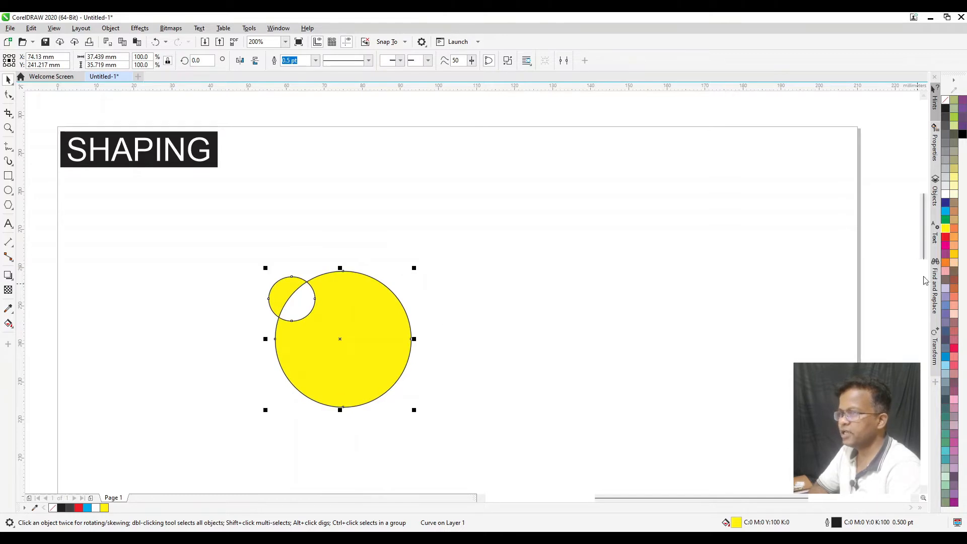
pyautogui.click(945, 244)
pyautogui.moveTo(336, 330); pyautogui.dragTo(295, 303)
pyautogui.click(946, 210)
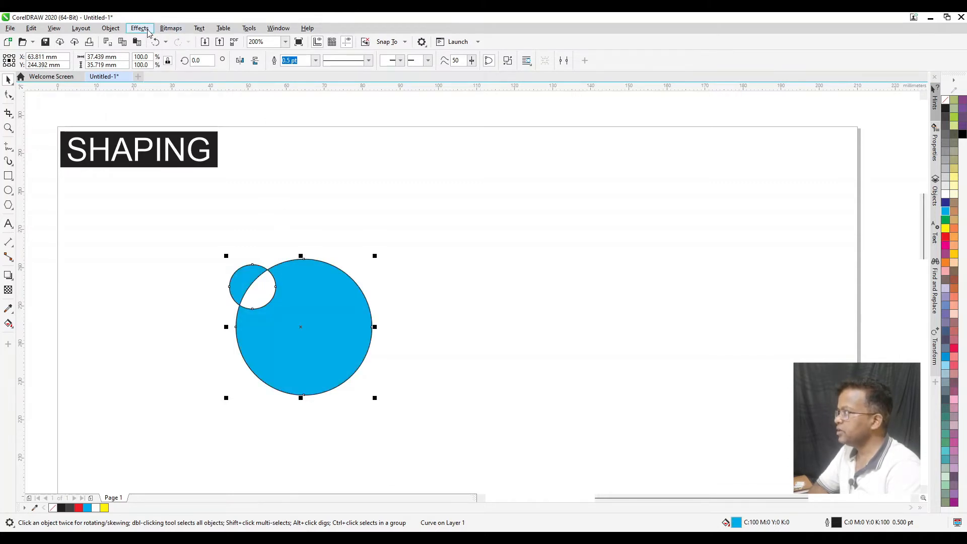
# Step: Break the cyan combined shape apart and move the large circle away from the small one
pyautogui.click(115, 29)
pyautogui.click(115, 29)
pyautogui.moveTo(316, 329); pyautogui.dragTo(344, 340)
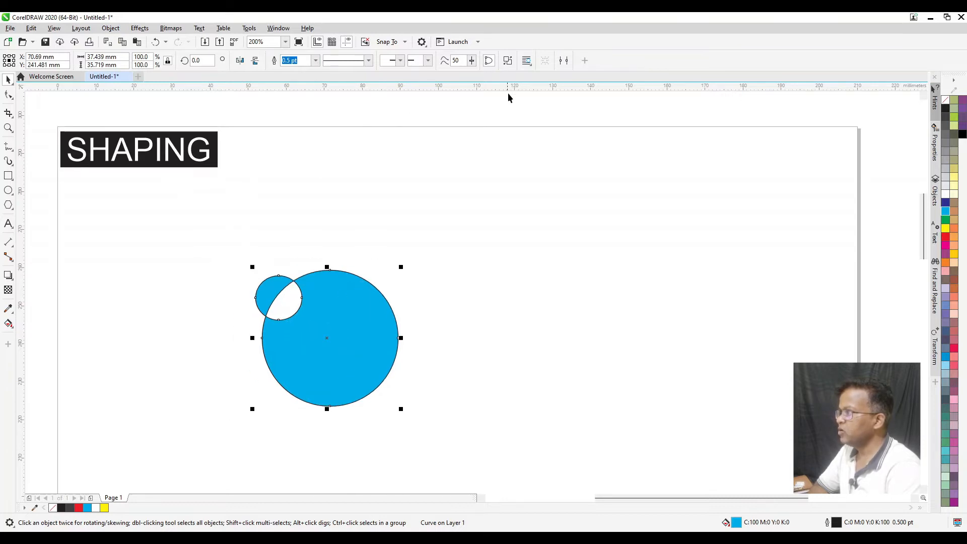
pyautogui.click(508, 61)
pyautogui.moveTo(340, 337); pyautogui.dragTo(309, 367)
# Step: Delete both cyan circles, keeping only the SHAPING title on the page
pyautogui.click(497, 305)
pyautogui.press('Delete')
pyautogui.press('Delete')
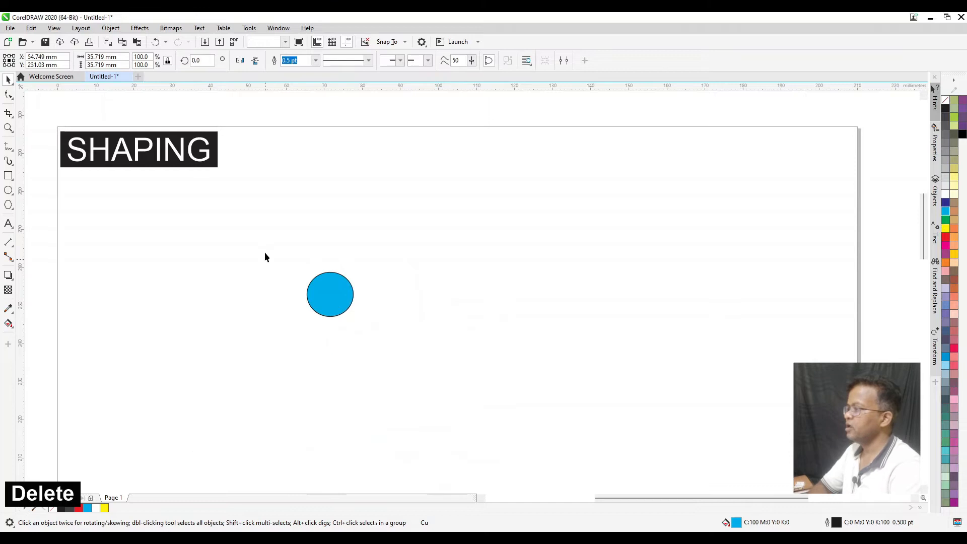
# Step: Draw a vertical rectangle about 12 by 44 mm and a horizontal one about 22 by 8 mm across its middle
pyautogui.click(9, 190)
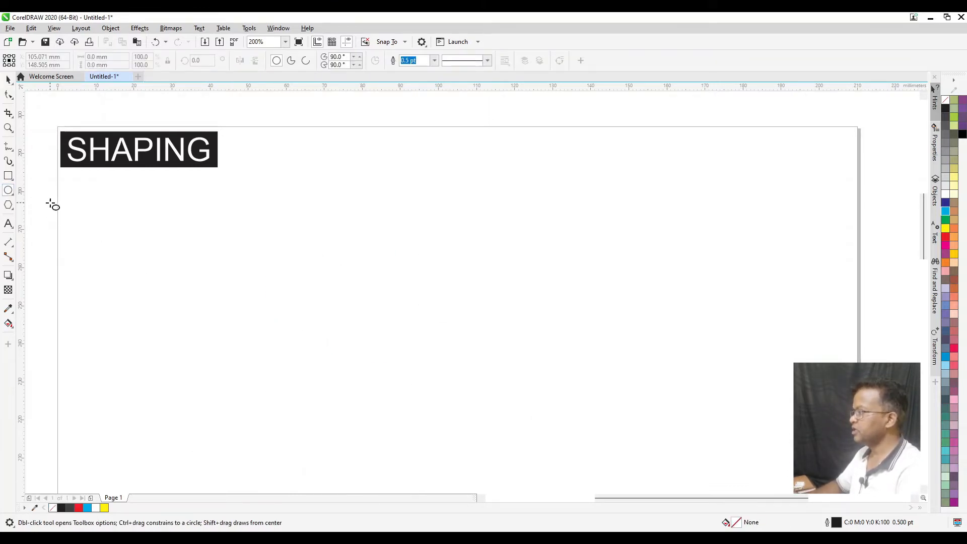
pyautogui.click(8, 175)
pyautogui.moveTo(251, 231); pyautogui.dragTo(296, 399)
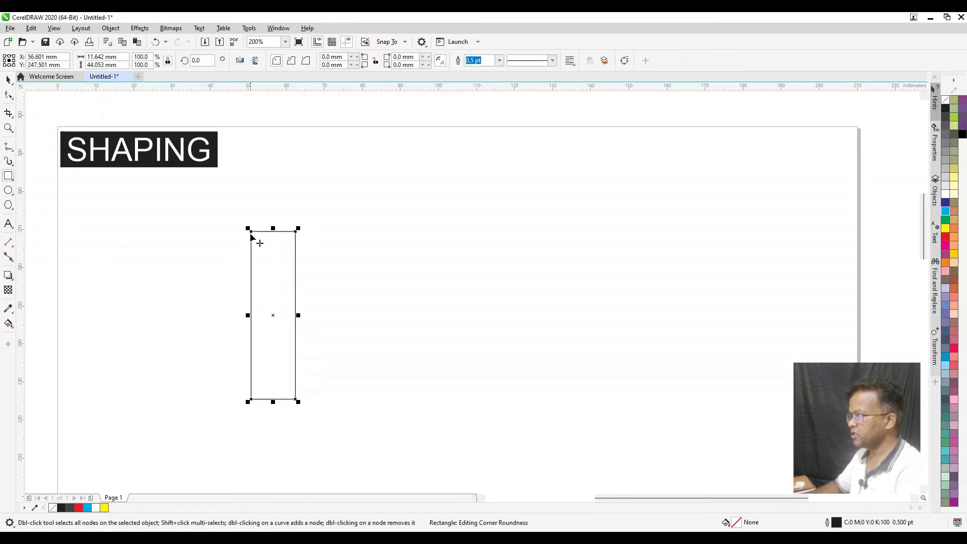
pyautogui.moveTo(257, 298); pyautogui.dragTo(340, 329)
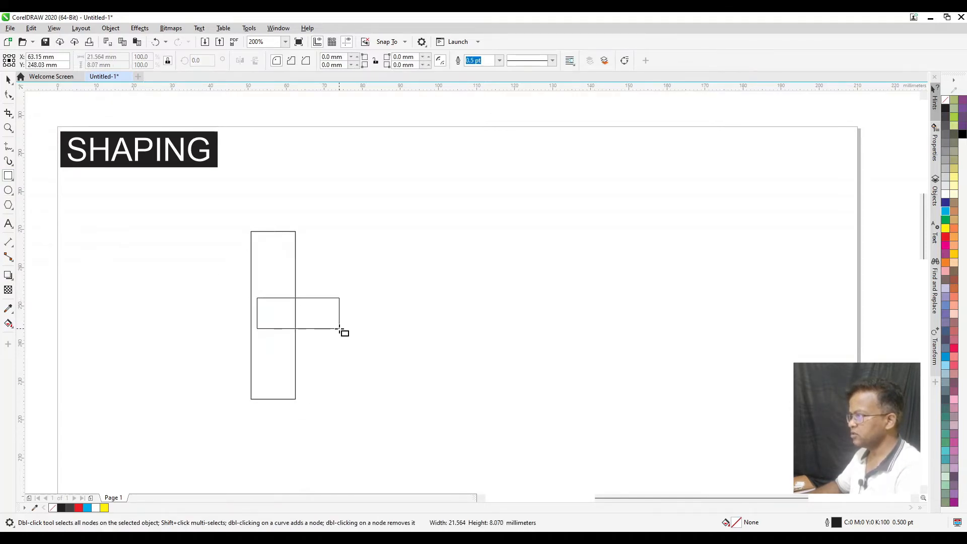
# Step: Copy the vertical rectangle straight to the right and shift the horizontal bar to overlap both uprights, forming an H
pyautogui.press('space')
pyautogui.moveTo(275, 346); pyautogui.dragTo(341, 330)
pyautogui.click(429, 379)
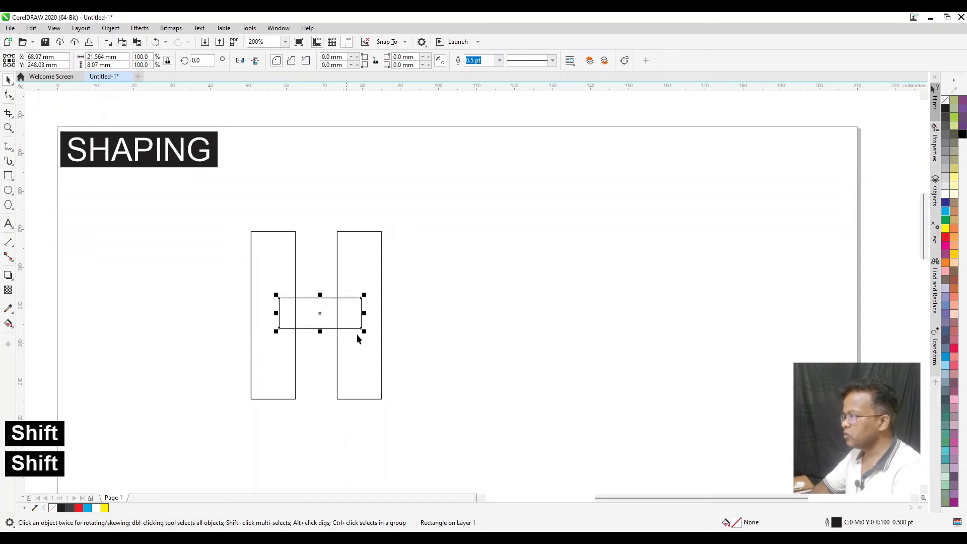
# Step: Fill the three rectangles forming the H with cyan and remove their outlines
pyautogui.click(437, 353)
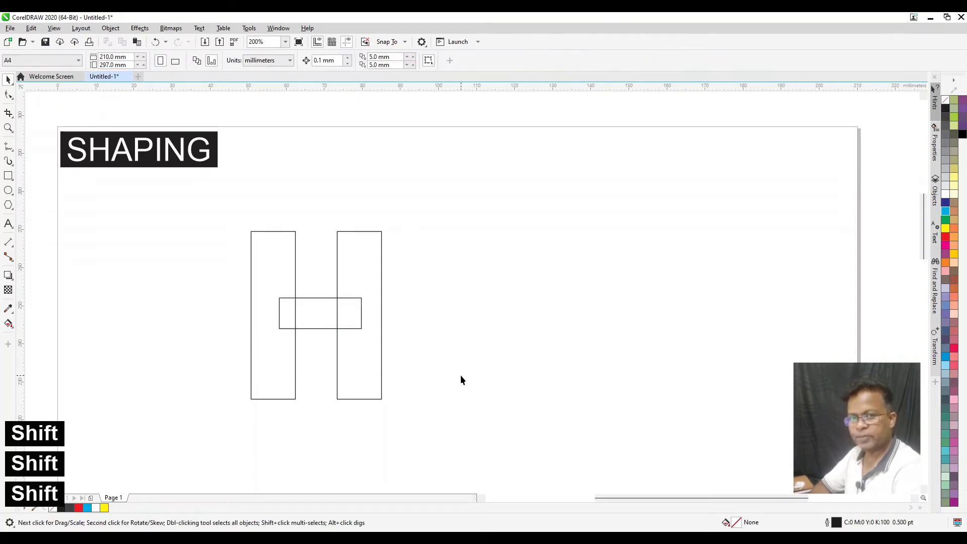
pyautogui.moveTo(423, 442); pyautogui.dragTo(239, 191)
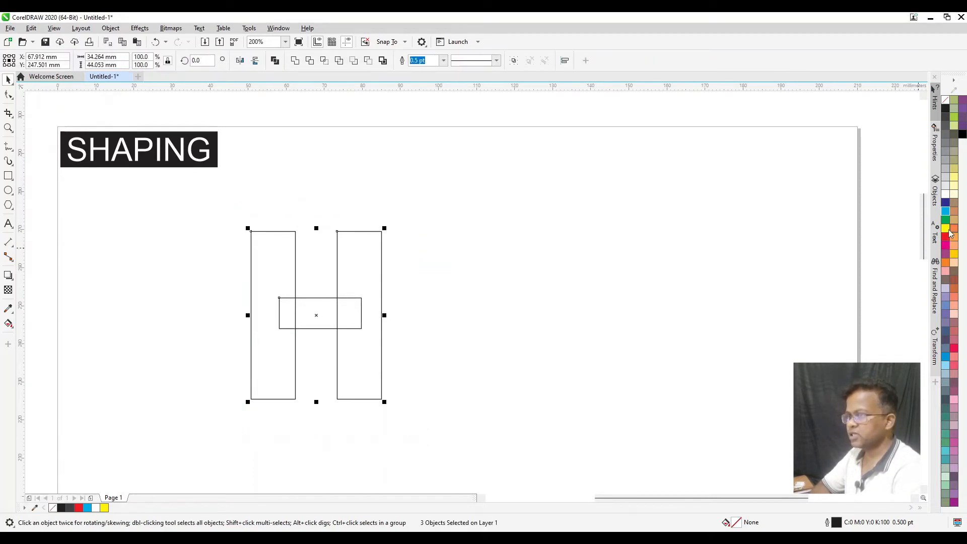
pyautogui.click(946, 211)
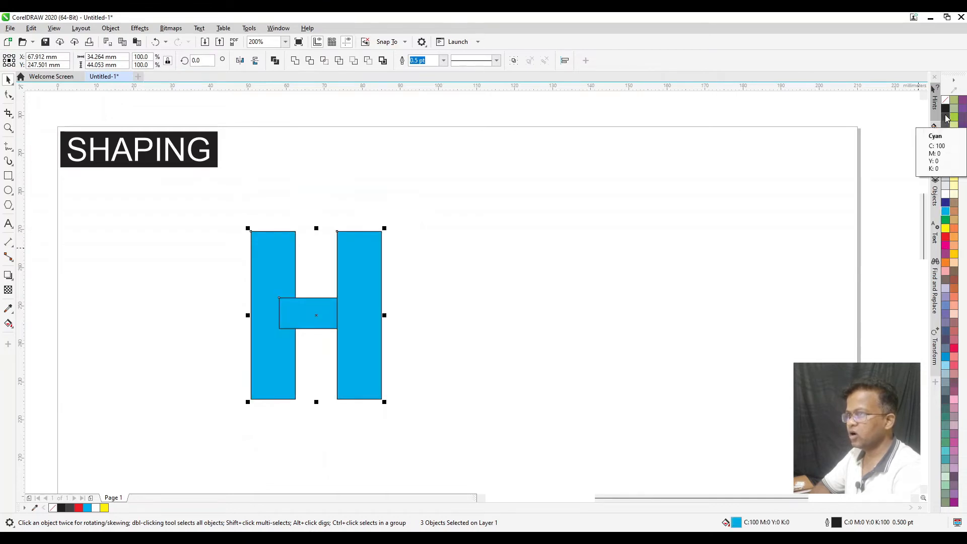
pyautogui.rightClick(945, 104)
pyautogui.click(904, 103)
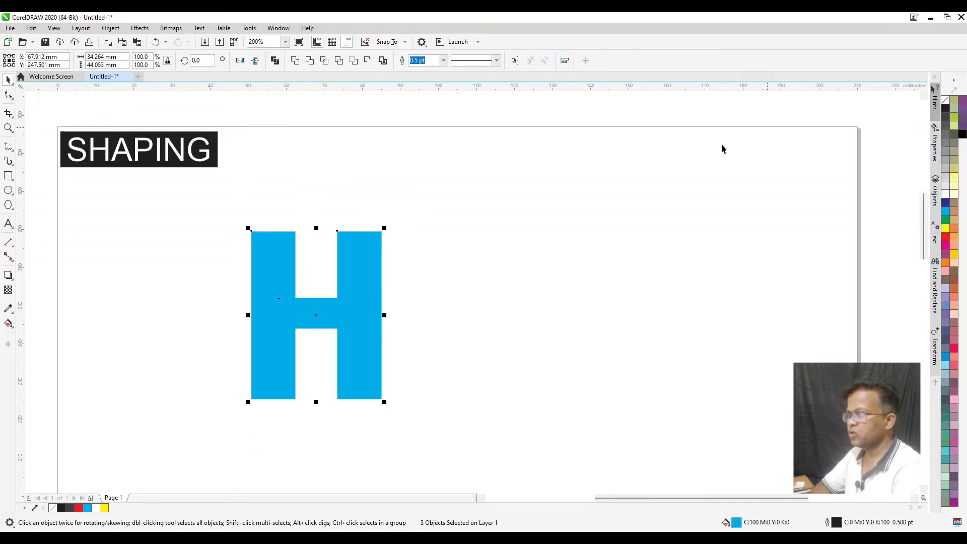
# Step: Move the right upright away from the cyan H to show the separate pieces, and undo the move
pyautogui.click(525, 313)
pyautogui.moveTo(357, 397); pyautogui.dragTo(442, 357)
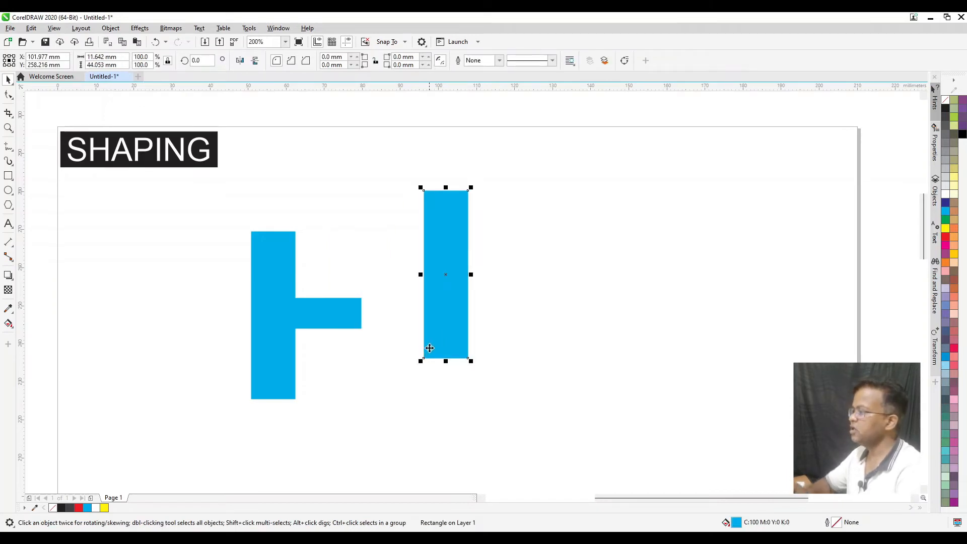
pyautogui.hotkey('ctrl', 'z')
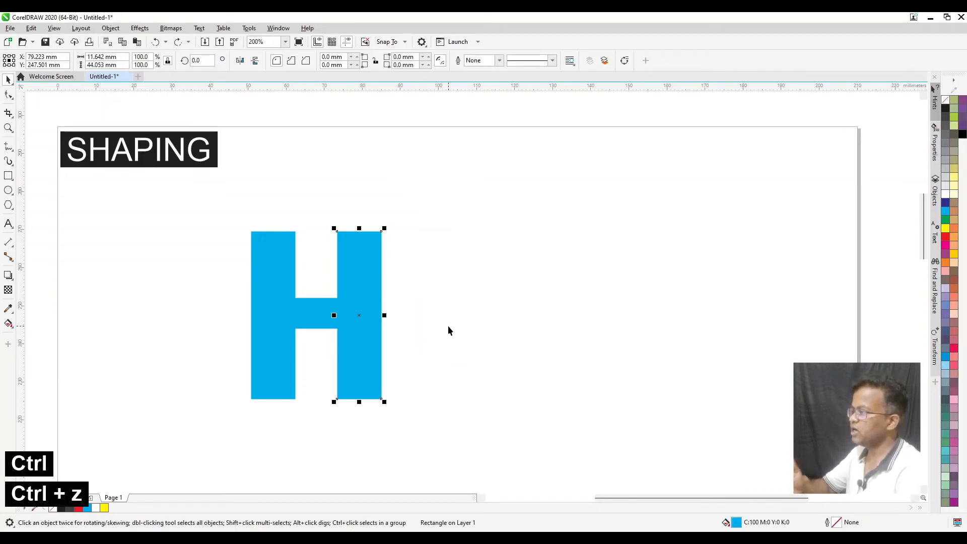
pyautogui.click(313, 353)
pyautogui.click(315, 321)
pyautogui.click(282, 361)
pyautogui.click(364, 364)
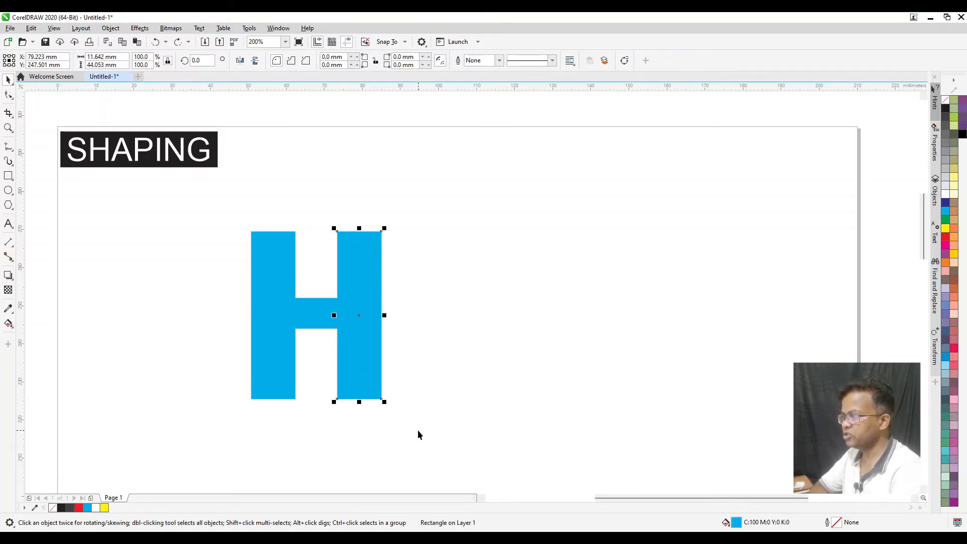
# Step: Weld the three cyan rectangles into a single H shape and recolour it red
pyautogui.moveTo(418, 436); pyautogui.dragTo(417, 415)
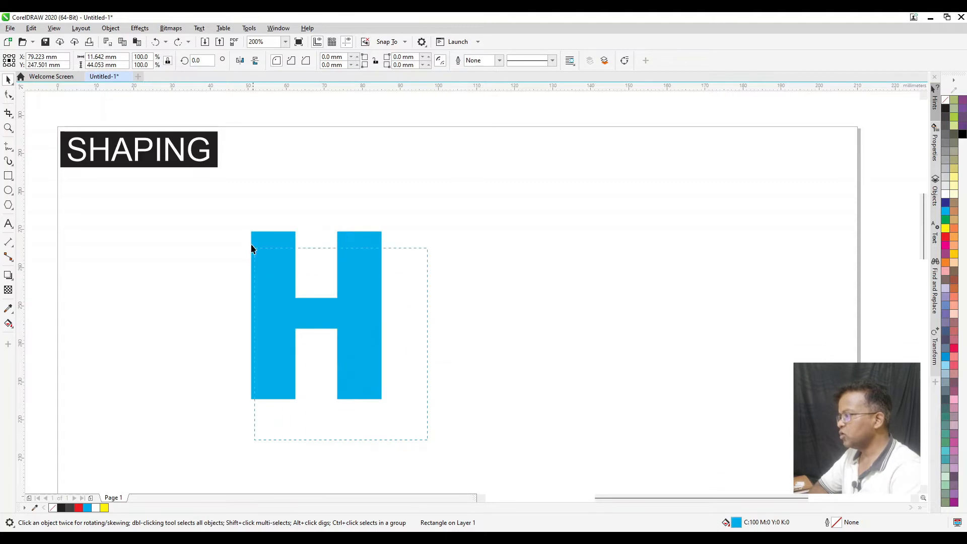
pyautogui.moveTo(252, 247); pyautogui.dragTo(222, 215)
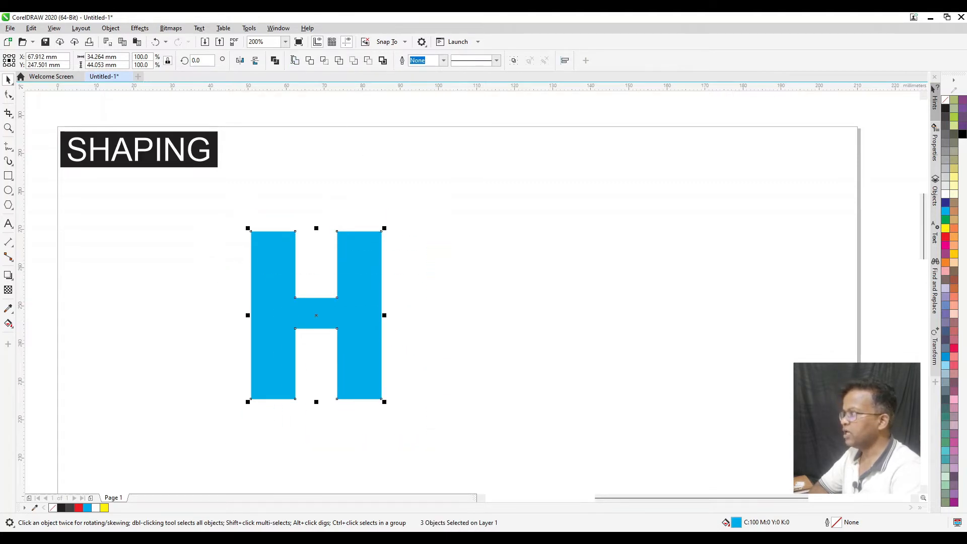
pyautogui.moveTo(361, 309); pyautogui.dragTo(308, 351)
pyautogui.click(945, 242)
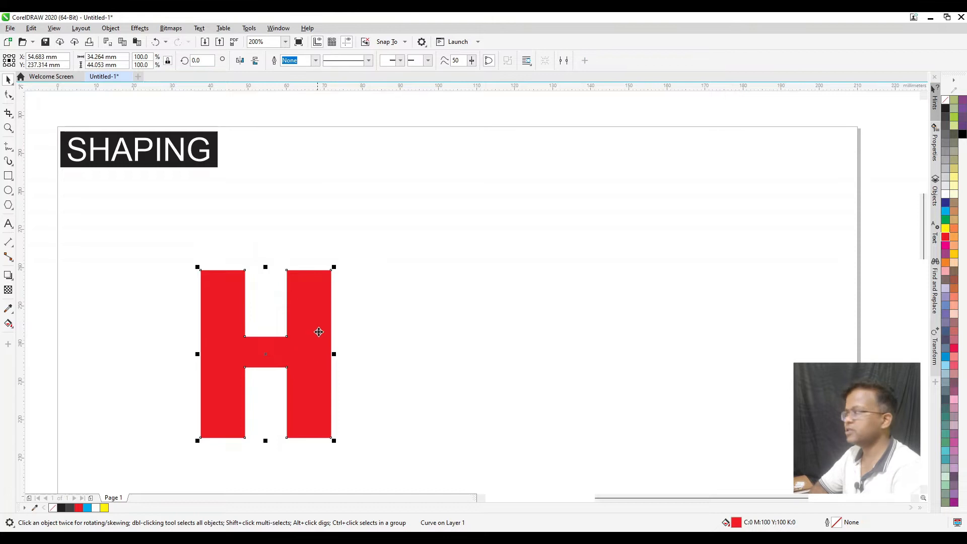
# Step: Place the red H directly beneath the SHAPING title at the page's left edge
pyautogui.click(110, 28)
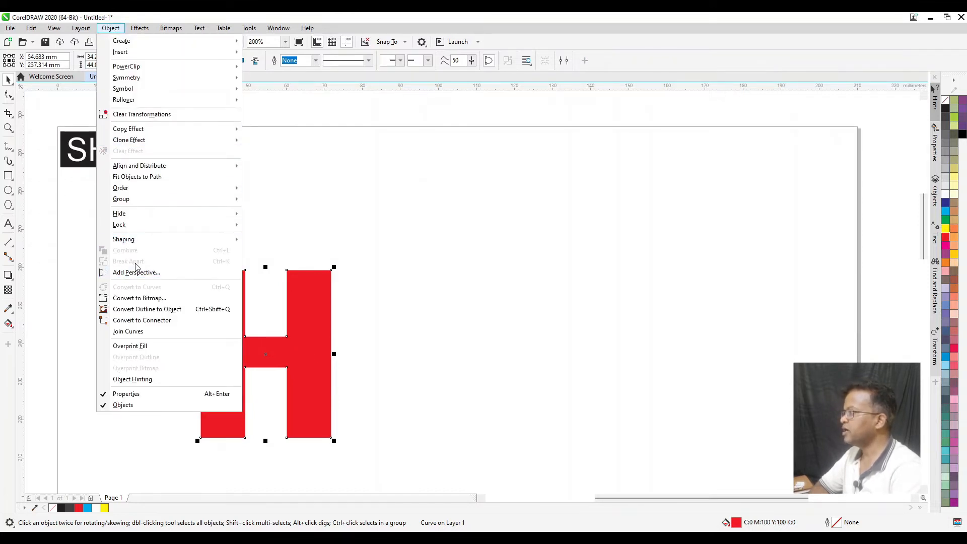
pyautogui.click(285, 306)
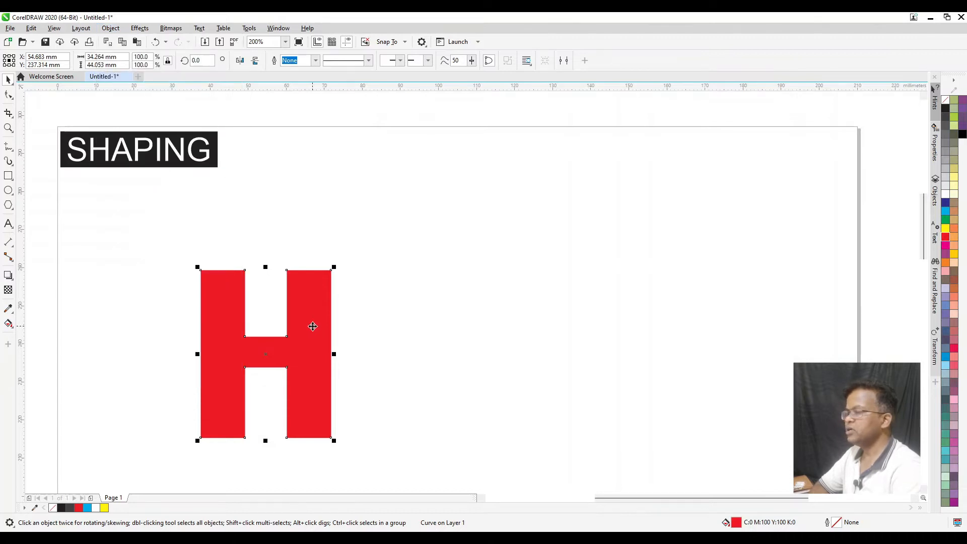
pyautogui.moveTo(313, 326); pyautogui.dragTo(287, 320)
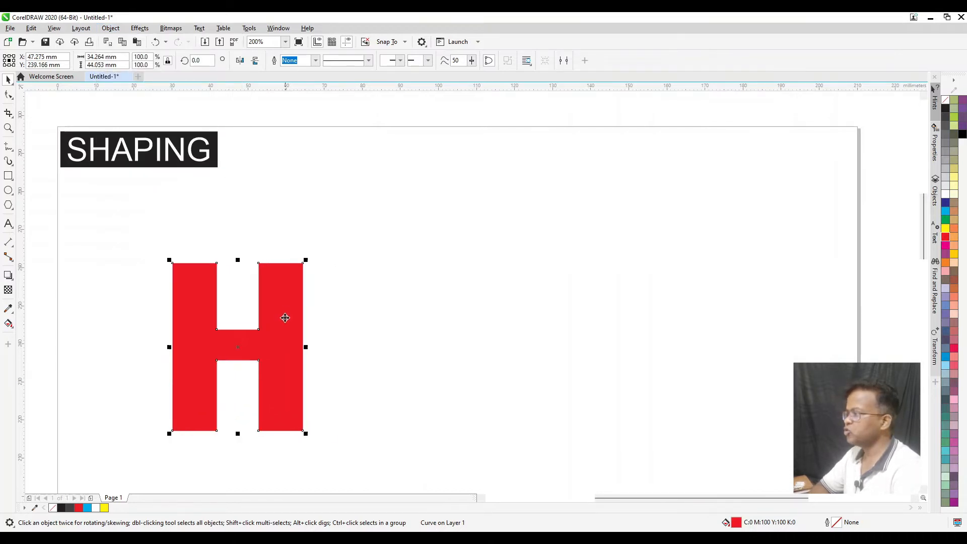
pyautogui.press('Delete')
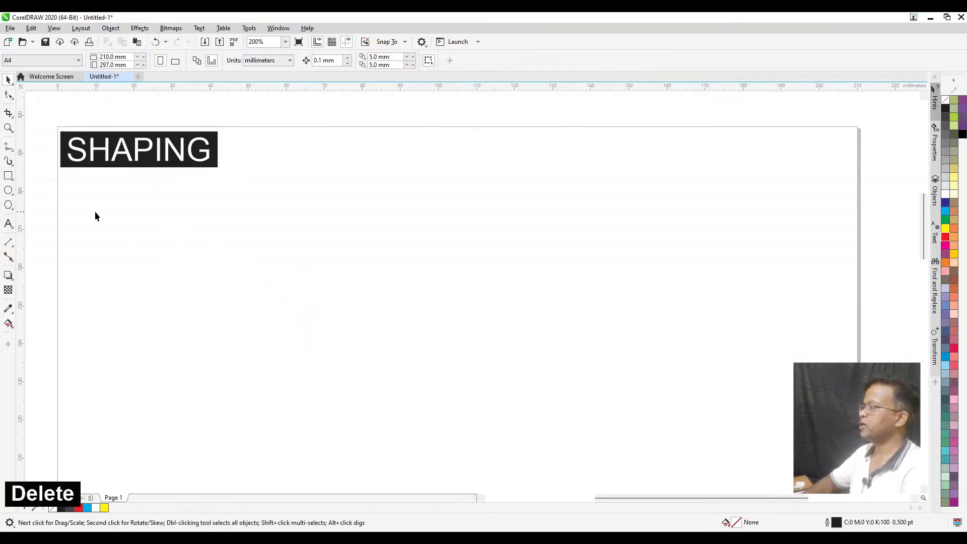
pyautogui.hotkey('ctrl', 'z')
pyautogui.moveTo(185, 310); pyautogui.dragTo(75, 228)
pyautogui.click(294, 256)
# Step: Draw an upright rectangle about 33 mm wide to the right of the red H
pyautogui.click(9, 179)
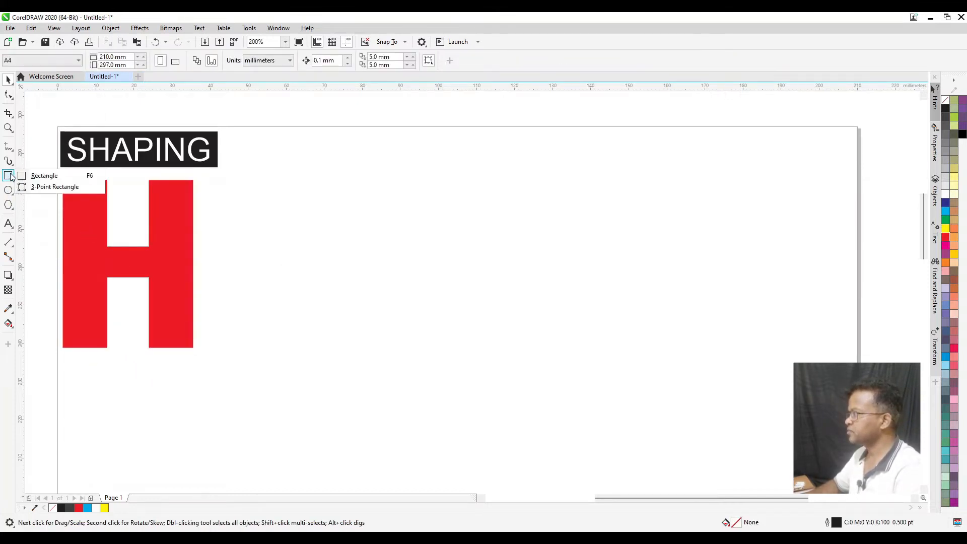
pyautogui.click(30, 173)
pyautogui.moveTo(290, 279)
pyautogui.mouseDown()
pyautogui.moveTo(410, 443)
pyautogui.moveTo(415, 466)
pyautogui.mouseUp()
pyautogui.press('space')
pyautogui.moveTo(354, 326); pyautogui.dragTo(369, 274)
pyautogui.click(247, 294)
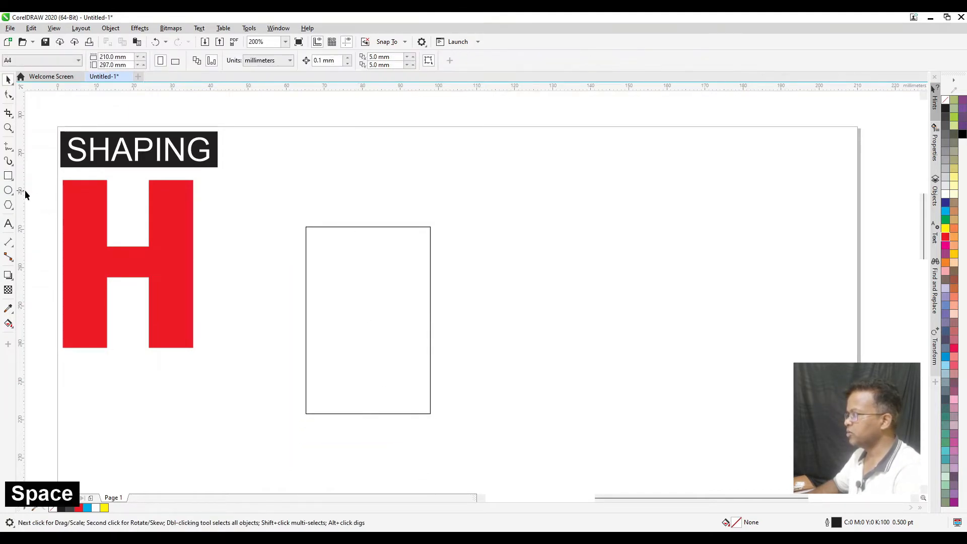
# Step: Draw an ellipse about 3.4 by 6.9 mm across the rectangle's top edge and repeat it into a row of seven
pyautogui.click(8, 190)
pyautogui.moveTo(319, 224); pyautogui.dragTo(339, 242)
pyautogui.press('space')
pyautogui.click(325, 241)
pyautogui.hotkey('ctrl', 'r')
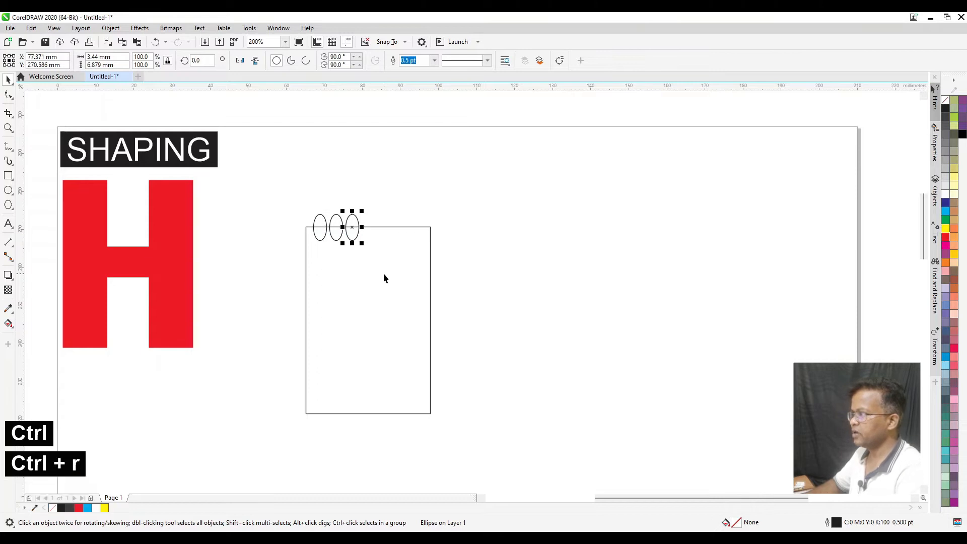
pyautogui.hotkey('ctrl', 'r')
pyautogui.hotkey('ctrl', 'r')
pyautogui.hotkey('ctrl', 'r')
pyautogui.hotkey('ctrl', 'r')
pyautogui.click(447, 298)
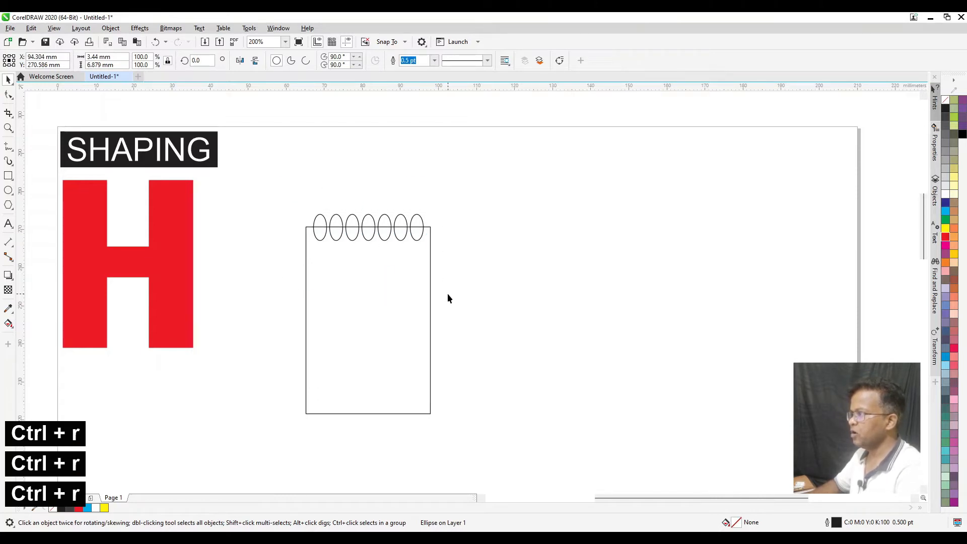
# Step: Weld the seven ellipses into one object and fill it with black
pyautogui.moveTo(448, 293); pyautogui.dragTo(447, 292)
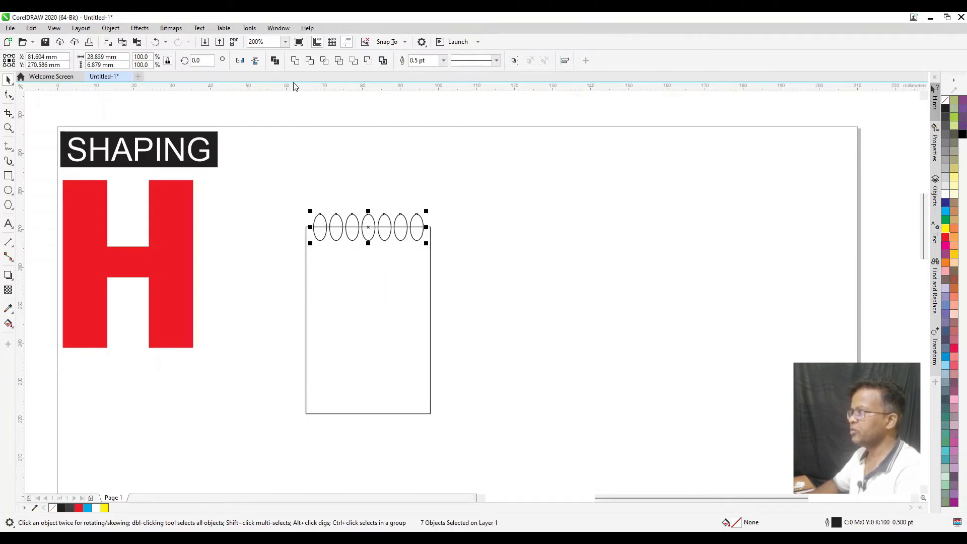
pyautogui.click(295, 60)
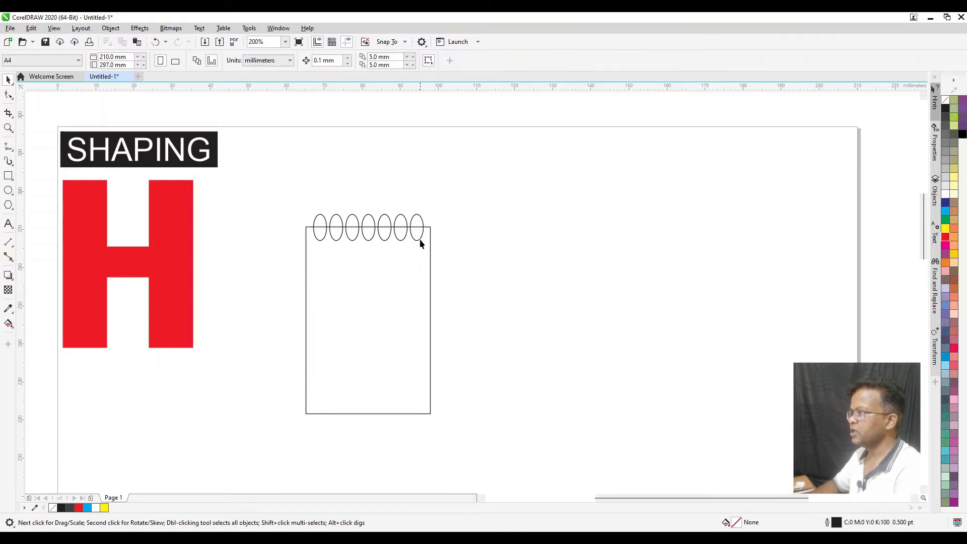
pyautogui.moveTo(418, 242); pyautogui.dragTo(498, 308)
pyautogui.hotkey('ctrl', 'z')
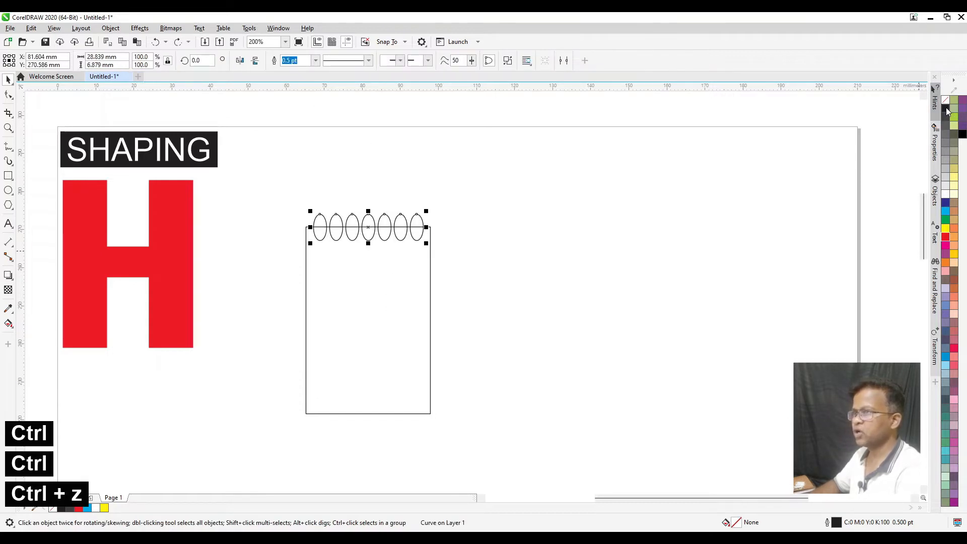
pyautogui.click(945, 109)
pyautogui.click(687, 236)
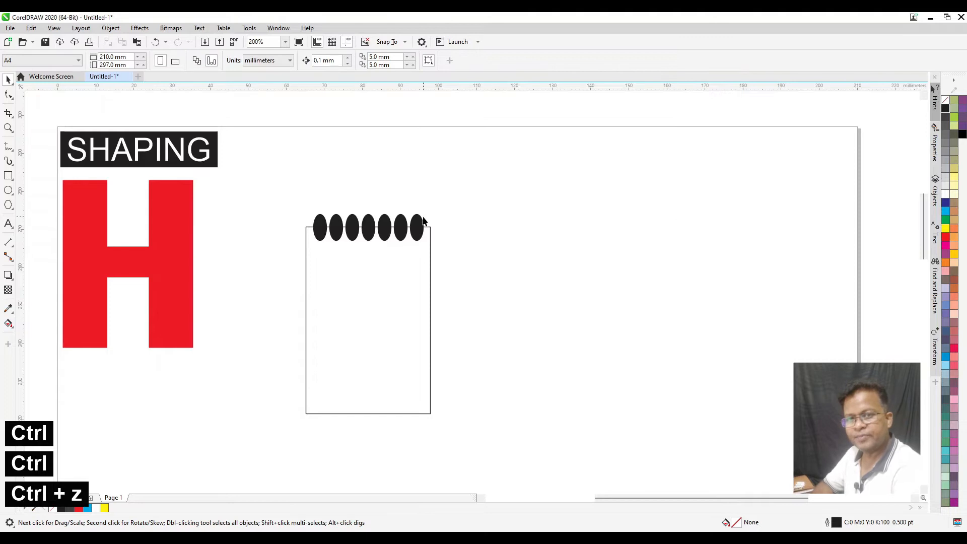
# Step: Weld the black row of ellipses with the rectangle beneath to form one shape with a scalloped top edge
pyautogui.moveTo(403, 227); pyautogui.dragTo(402, 175)
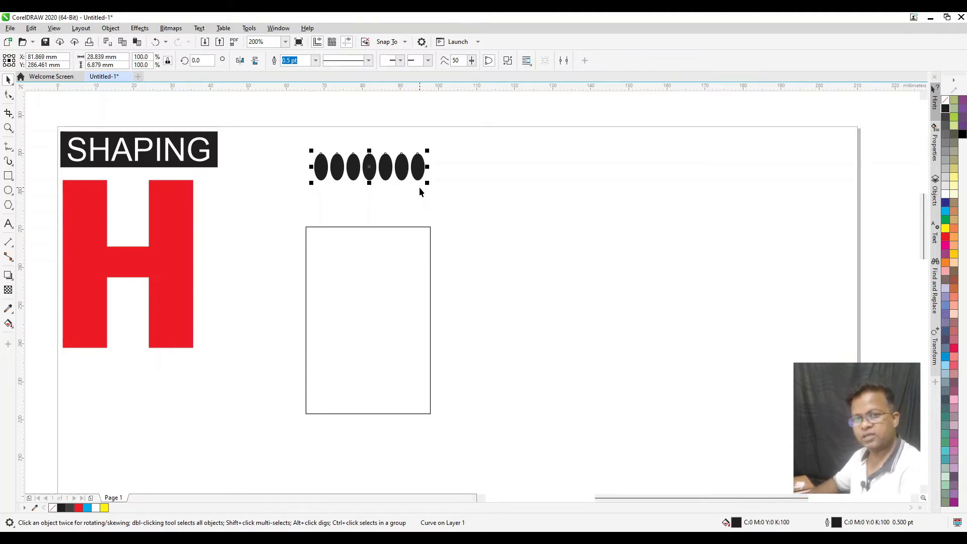
pyautogui.hotkey('ctrl', 'z')
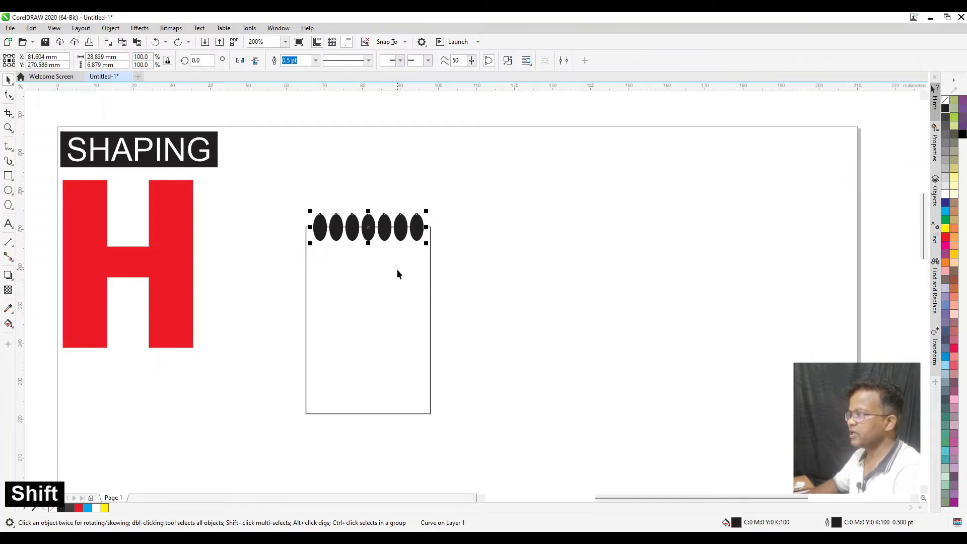
pyautogui.keyDown('shift'); pyautogui.click(416, 247); pyautogui.keyUp('shift')
pyautogui.click(295, 60)
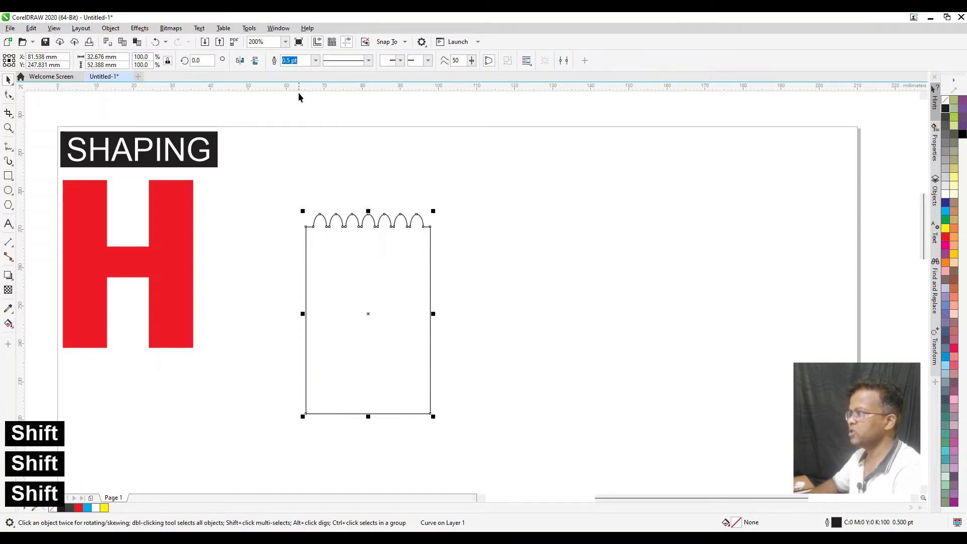
pyautogui.click(499, 256)
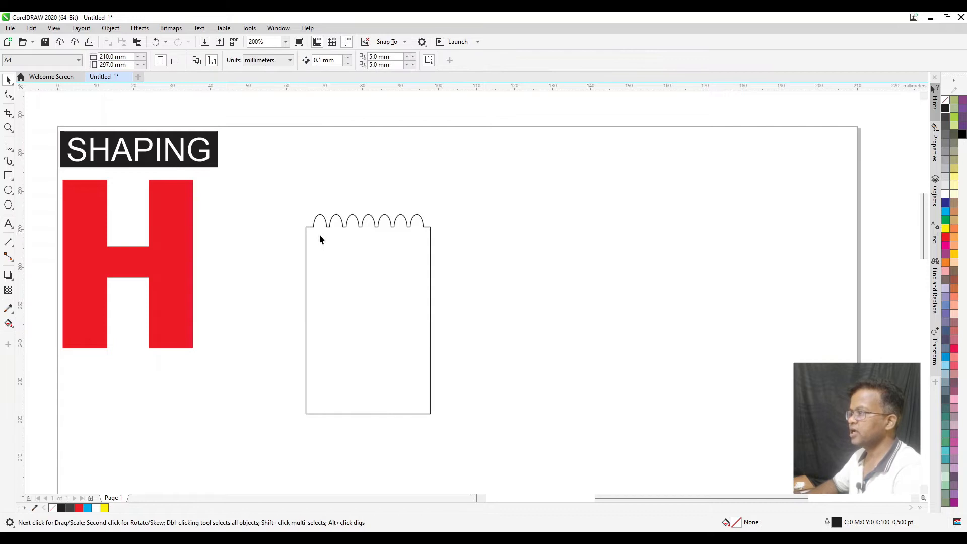
# Step: Fill the scalloped shape with orange (M 40, Y 80) and move it beside the red H
pyautogui.click(383, 283)
pyautogui.click(953, 234)
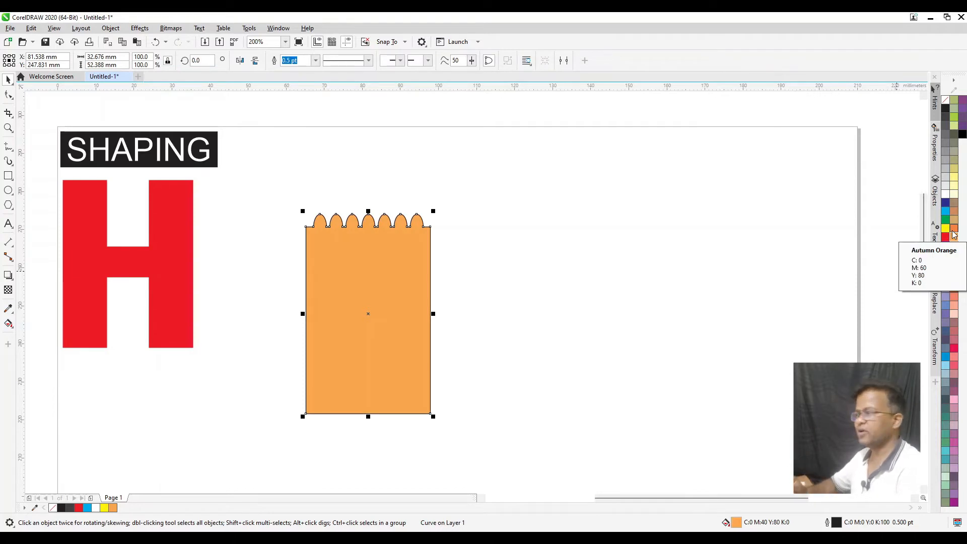
pyautogui.moveTo(361, 285); pyautogui.dragTo(328, 247)
pyautogui.click(435, 232)
pyautogui.click(415, 272)
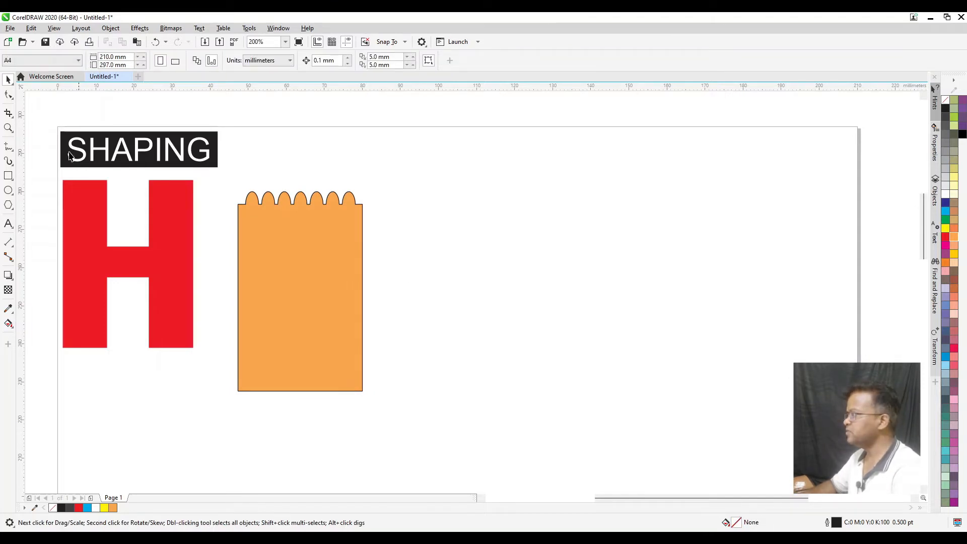
pyautogui.moveTo(338, 266); pyautogui.dragTo(318, 240)
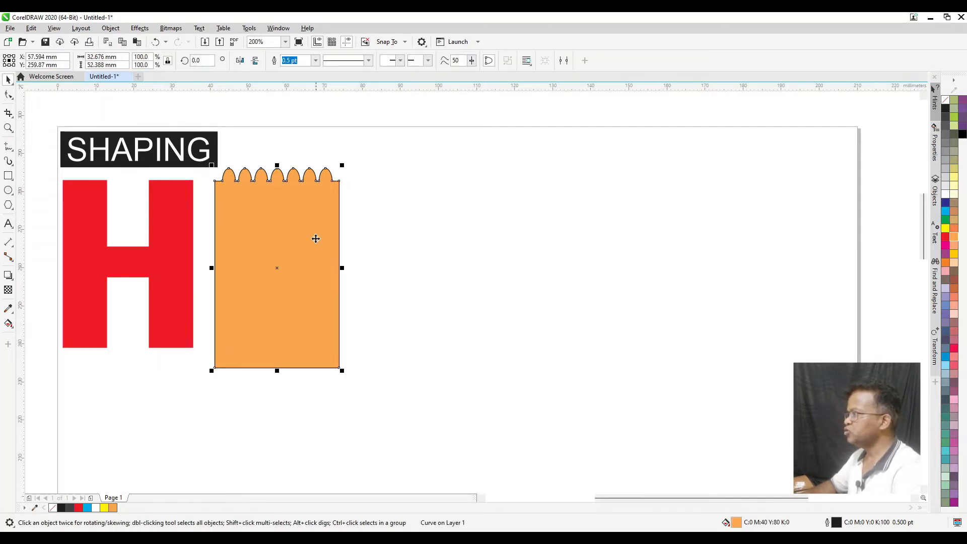
pyautogui.click(340, 154)
# Step: Draw a circle about 32 mm in diameter to the right of the orange shape
pyautogui.click(8, 190)
pyautogui.moveTo(392, 186); pyautogui.dragTo(518, 311)
pyautogui.hotkey('ctrl', 'space')
# Step: Draw a tilted five-pointed star about 27 by 26 mm and move it to overlap the circle's lower right edge
pyautogui.click(8, 205)
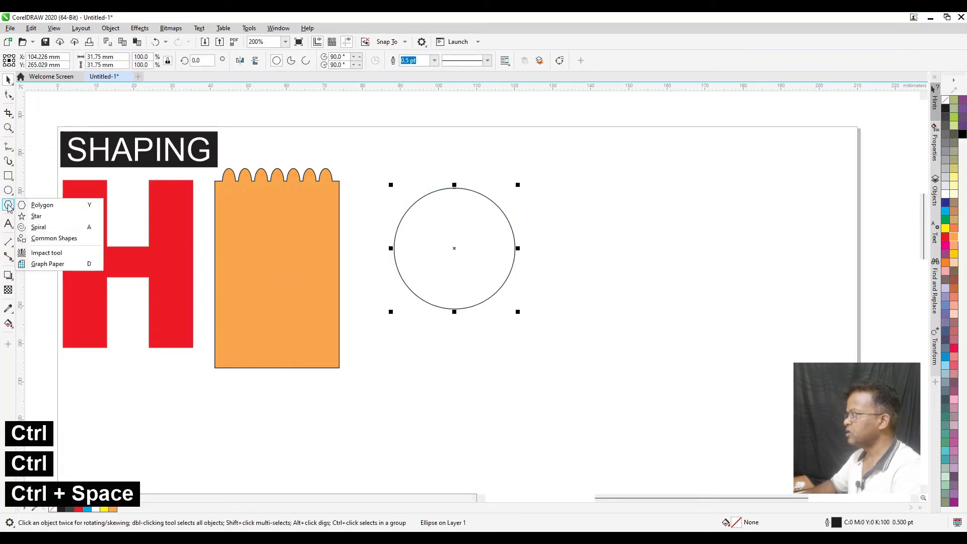
pyautogui.click(35, 214)
pyautogui.moveTo(465, 275); pyautogui.dragTo(492, 316)
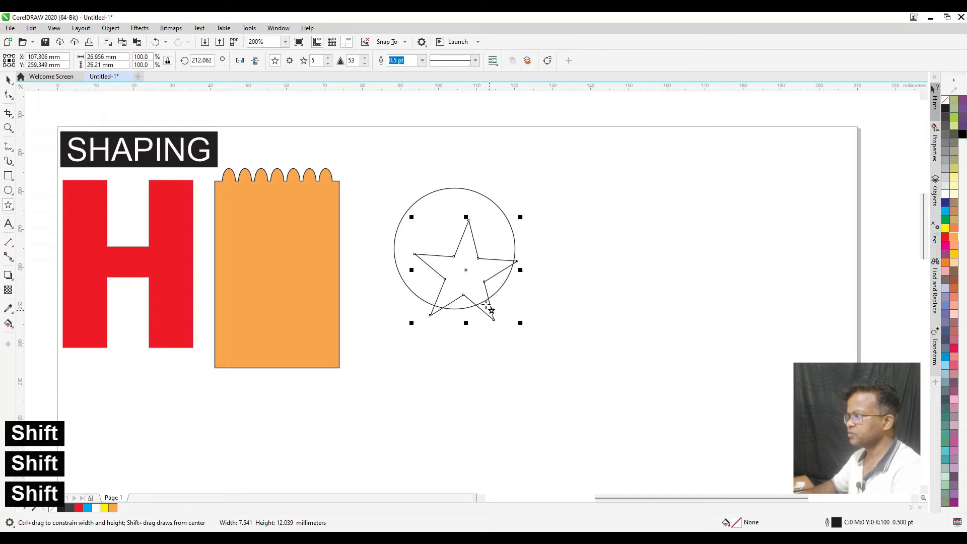
pyautogui.press('space')
pyautogui.moveTo(470, 277); pyautogui.dragTo(493, 298)
pyautogui.click(591, 320)
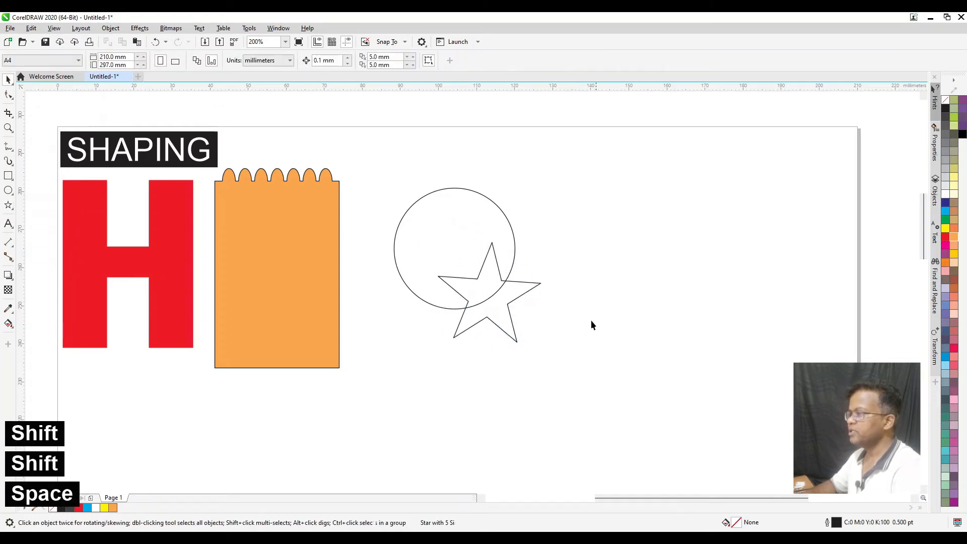
# Step: Fill the star with green and the circle with pale sage green
pyautogui.click(505, 335)
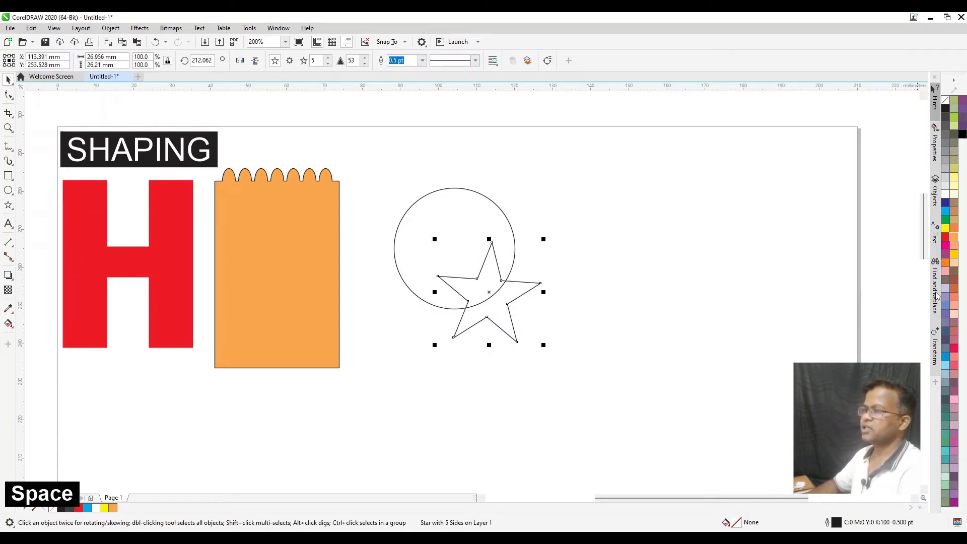
pyautogui.click(945, 219)
pyautogui.press('Tab')
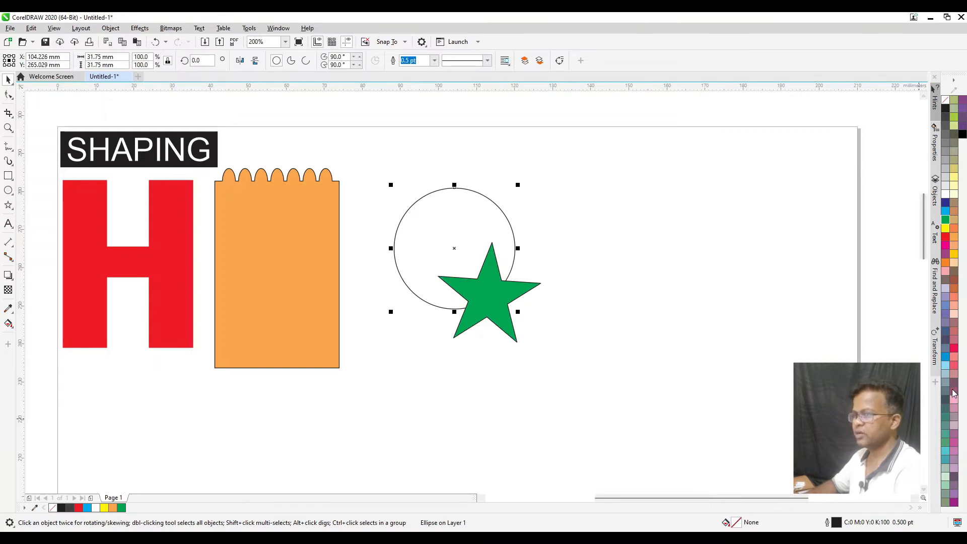
pyautogui.click(953, 108)
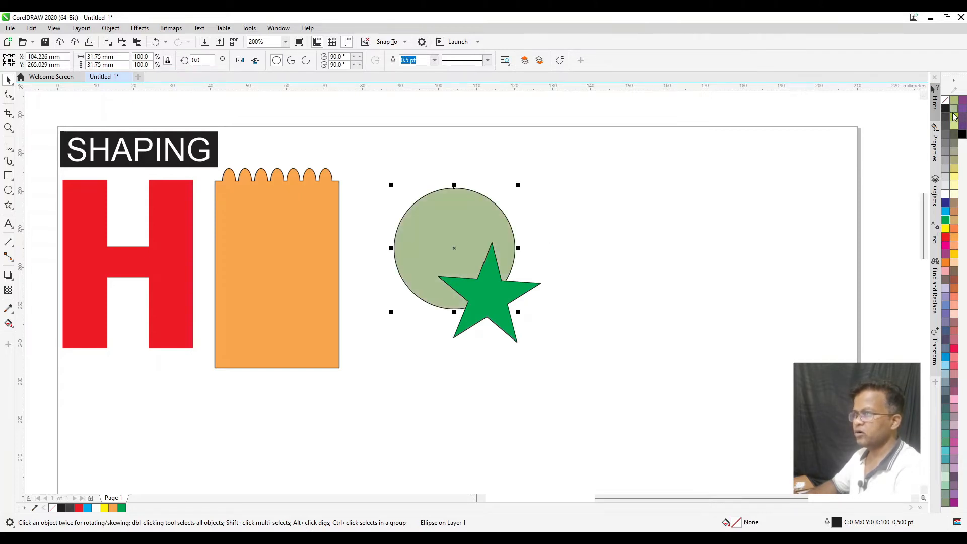
# Step: Fill the circle with lime green (C 40, Y 100) and place a copy of the circle and star at the page's right edge
pyautogui.click(953, 117)
pyautogui.click(544, 256)
pyautogui.moveTo(581, 382); pyautogui.dragTo(390, 166)
pyautogui.moveTo(463, 228)
pyautogui.mouseDown()
pyautogui.moveTo(432, 207)
pyautogui.moveTo(793, 226)
pyautogui.mouseUp()
pyautogui.click(636, 259)
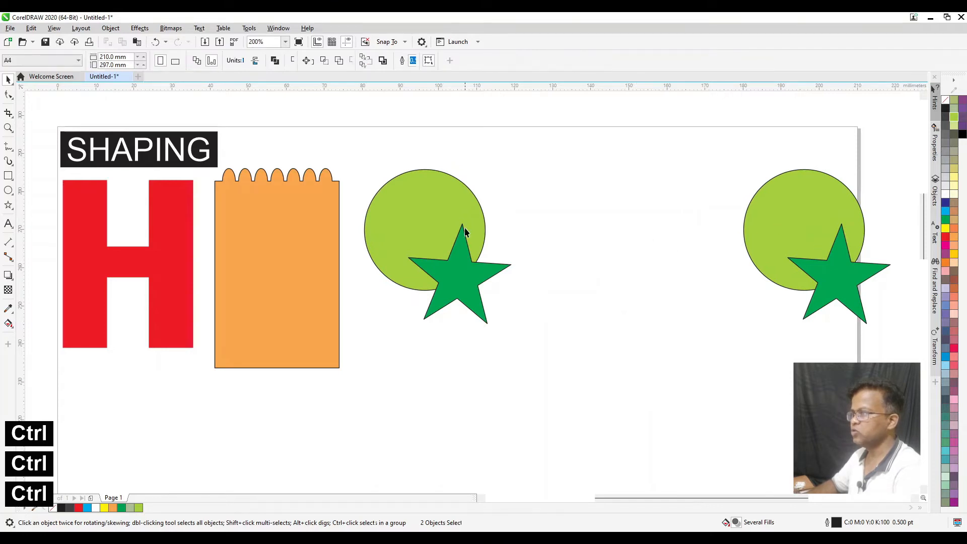
# Step: Trim the lime circle beside the orange shape with its overlapping star
pyautogui.moveTo(353, 147); pyautogui.dragTo(545, 363)
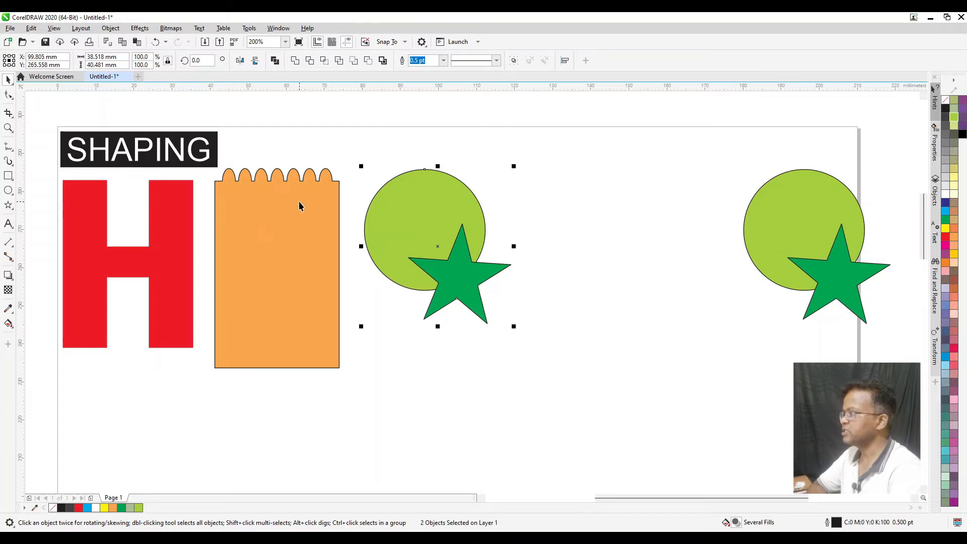
pyautogui.click(311, 62)
pyautogui.click(552, 283)
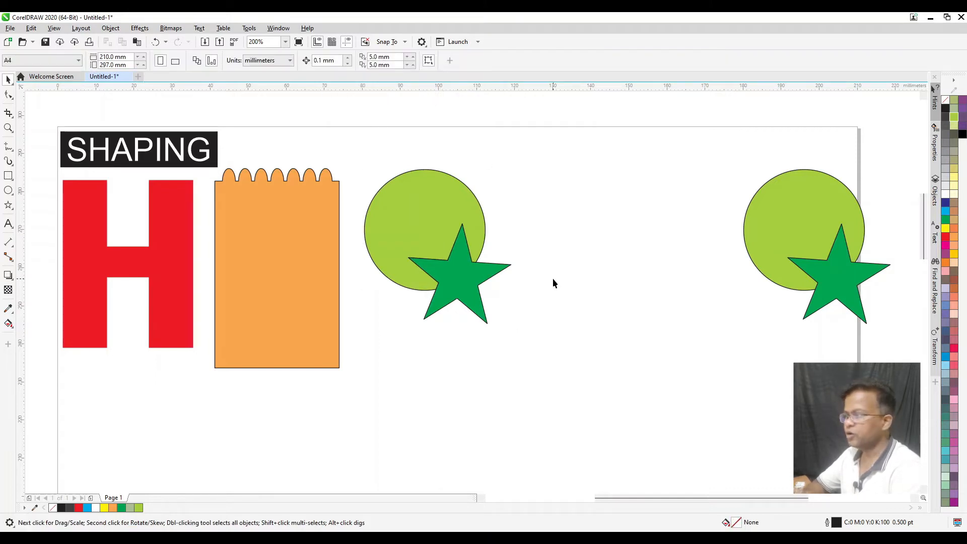
# Step: Move the star clear of the trimmed circle, and undo that move
pyautogui.moveTo(452, 296); pyautogui.dragTo(478, 369)
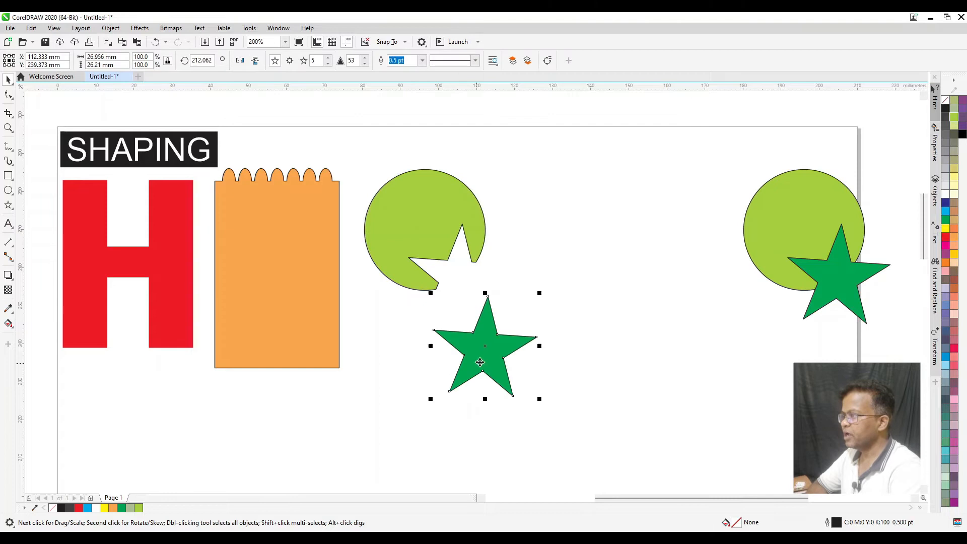
pyautogui.click(584, 292)
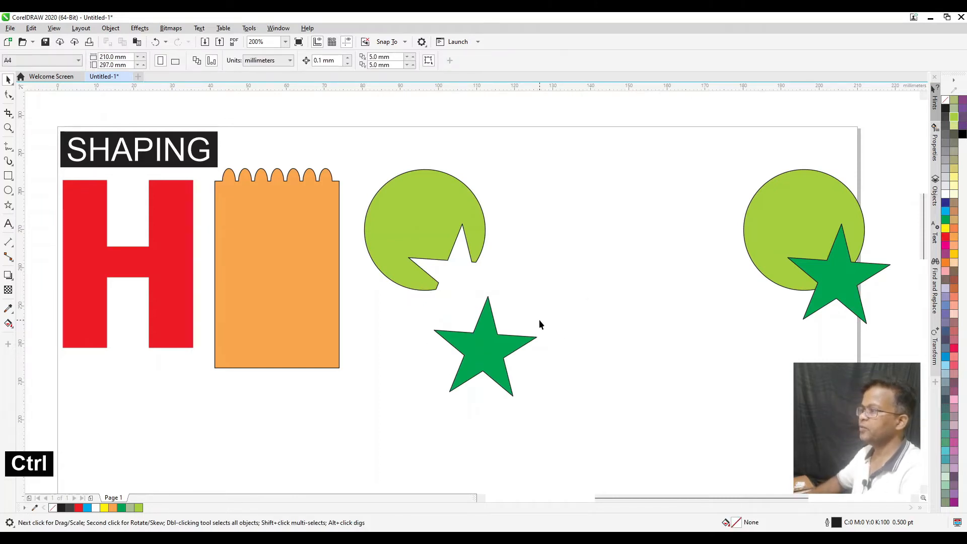
pyautogui.hotkey('ctrl', 'z')
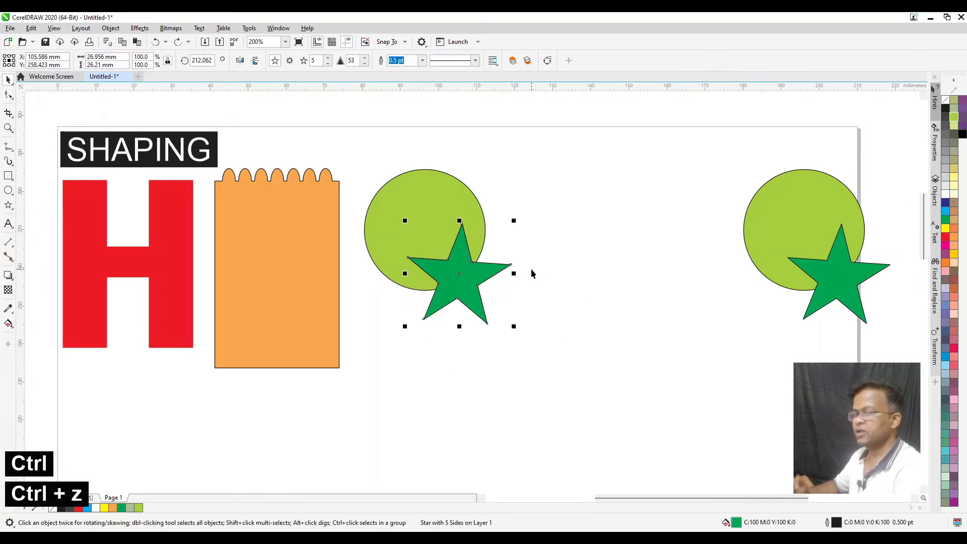
pyautogui.click(533, 273)
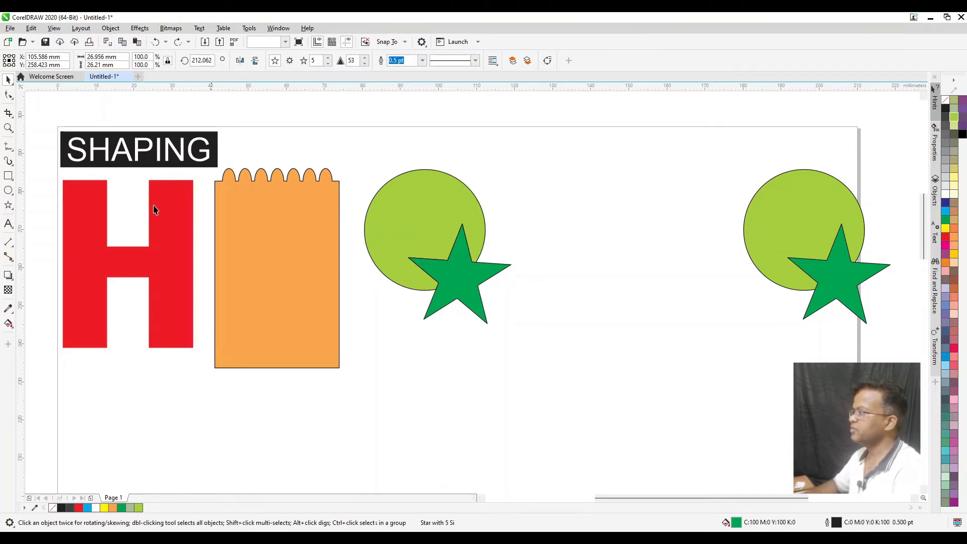
# Step: Draw four small circles, about 10 to 16 mm in diameter, overlapping the edge of the trimmed lime circle
pyautogui.click(8, 190)
pyautogui.moveTo(368, 166); pyautogui.dragTo(406, 206)
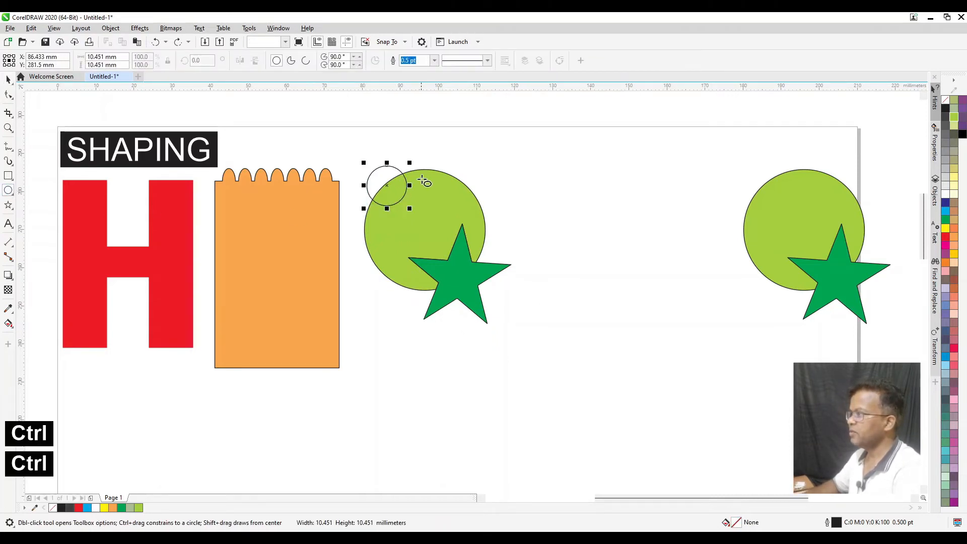
pyautogui.moveTo(415, 151); pyautogui.dragTo(481, 226)
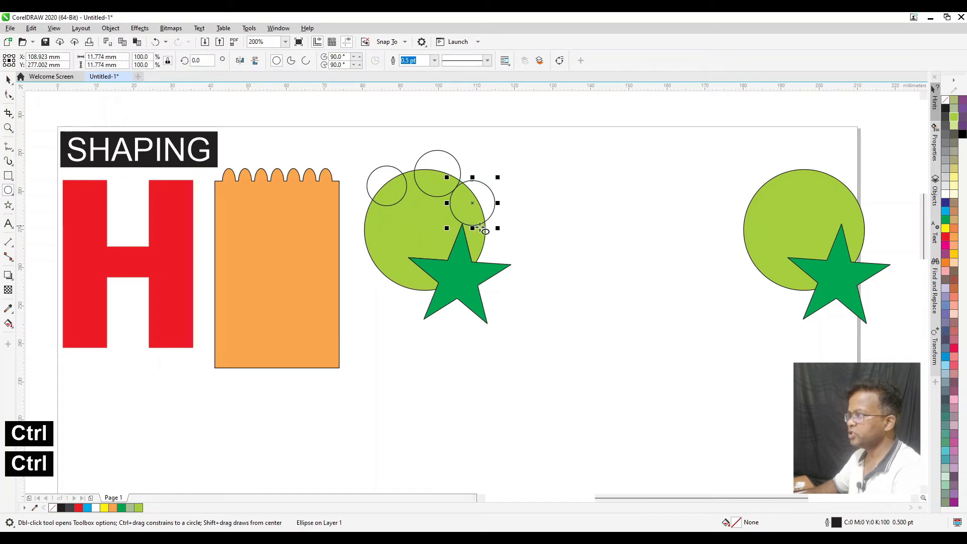
pyautogui.moveTo(360, 286); pyautogui.dragTo(417, 229)
# Step: Fill the four small circles with yellow
pyautogui.hotkey('ctrl', 'space')
pyautogui.keyDown('shift'); pyautogui.click(441, 167); pyautogui.keyUp('shift')
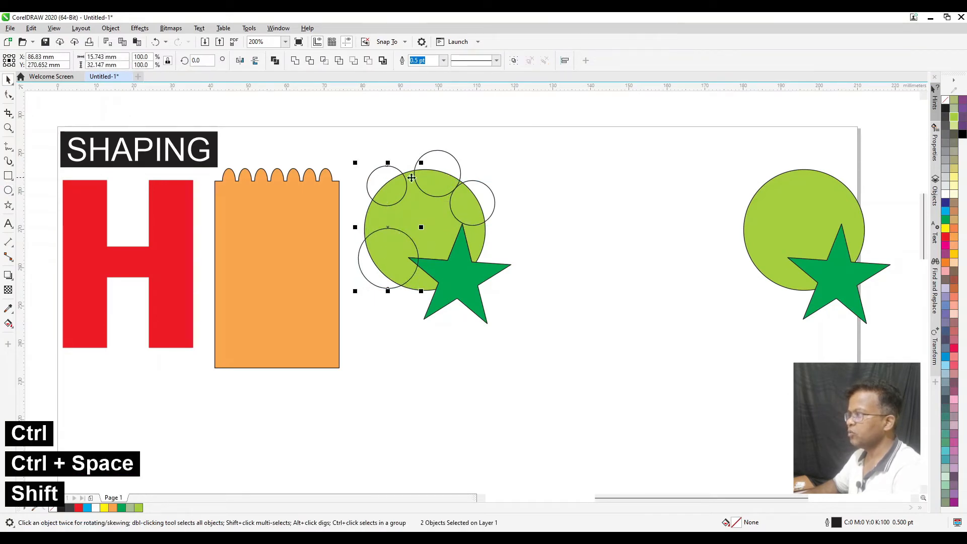
pyautogui.keyDown('shift'); pyautogui.click(485, 198); pyautogui.keyUp('shift')
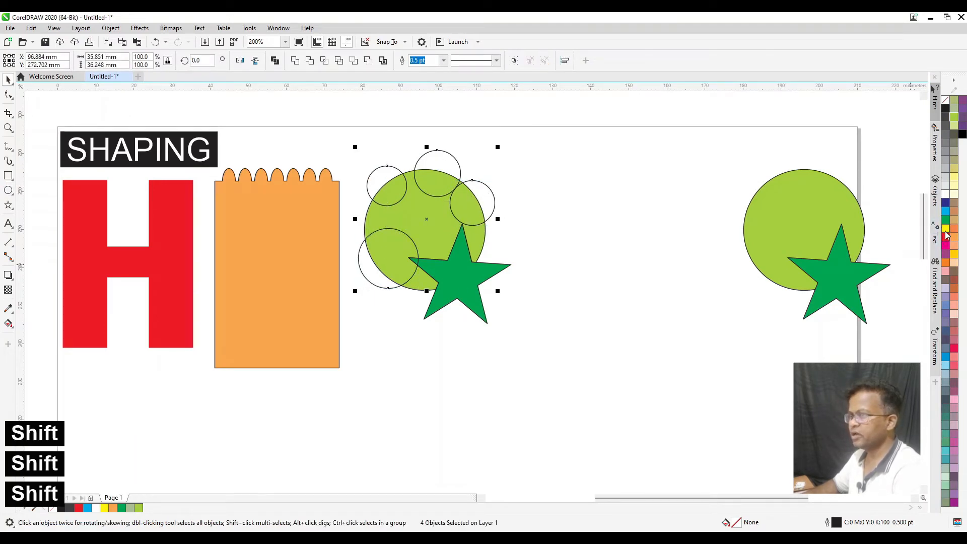
pyautogui.click(945, 228)
# Step: Trim the lime shape with the four yellow circles and delete the star overlapping it
pyautogui.keyDown('shift'); pyautogui.click(480, 309); pyautogui.keyUp('shift')
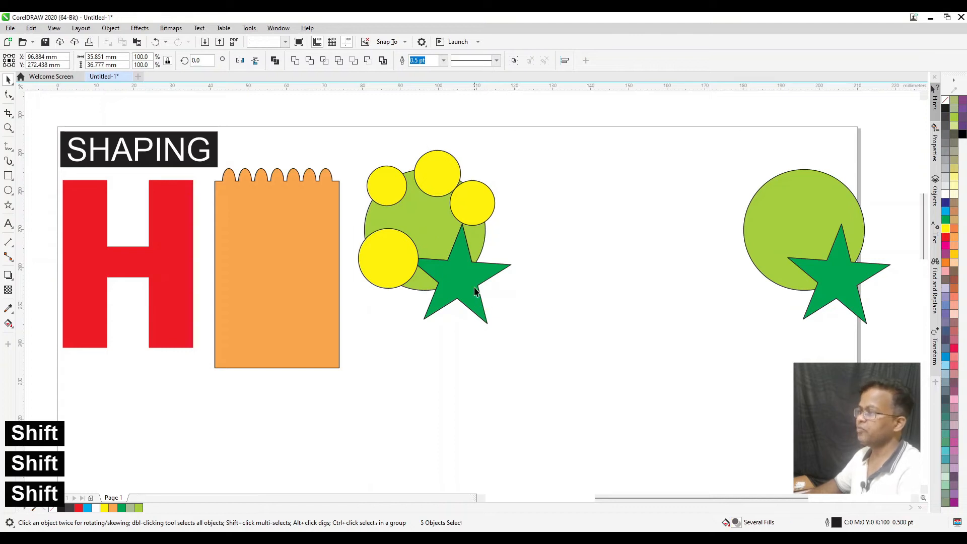
pyautogui.moveTo(481, 308); pyautogui.dragTo(620, 362)
pyautogui.press('Delete')
pyautogui.moveTo(347, 129); pyautogui.dragTo(550, 360)
# Step: Move the trimmed lime shape away from the yellow circles, and undo that move
pyautogui.moveTo(442, 241); pyautogui.dragTo(520, 332)
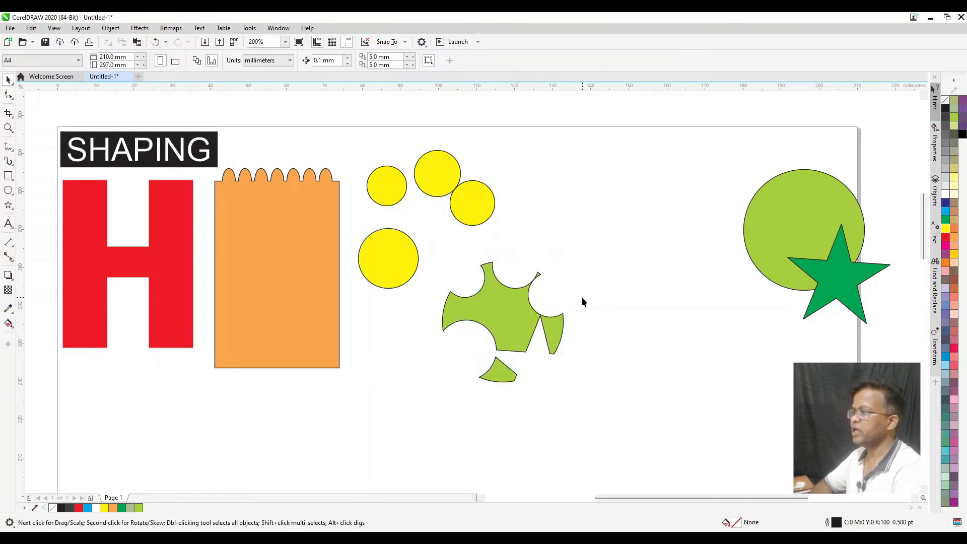
pyautogui.hotkey('ctrl', 'z')
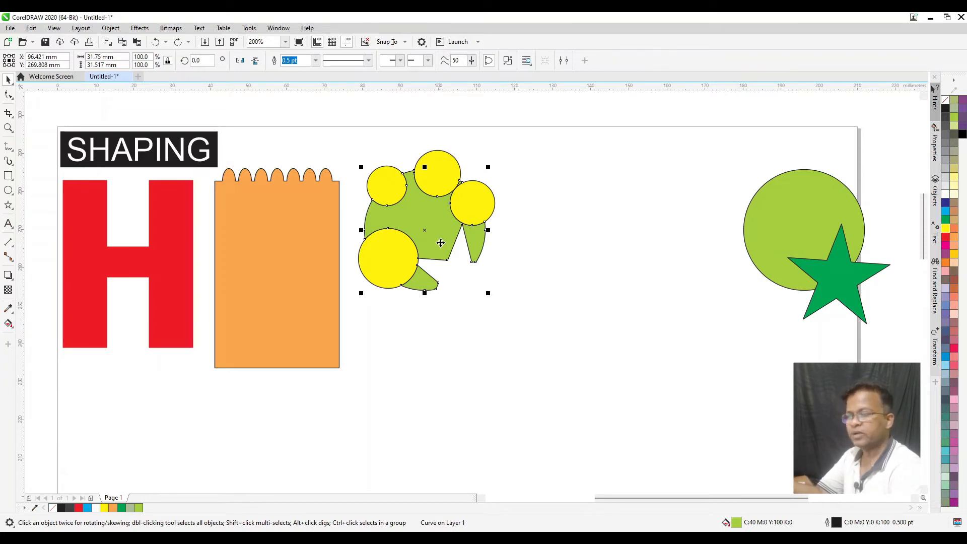
pyautogui.click(587, 265)
# Step: Move the spare circle and star beside the yellow-circle shape and place a copy of the pair at the page's right edge
pyautogui.moveTo(886, 355); pyautogui.dragTo(692, 165)
pyautogui.moveTo(784, 231); pyautogui.dragTo(552, 220)
pyautogui.moveTo(835, 282); pyautogui.dragTo(610, 263)
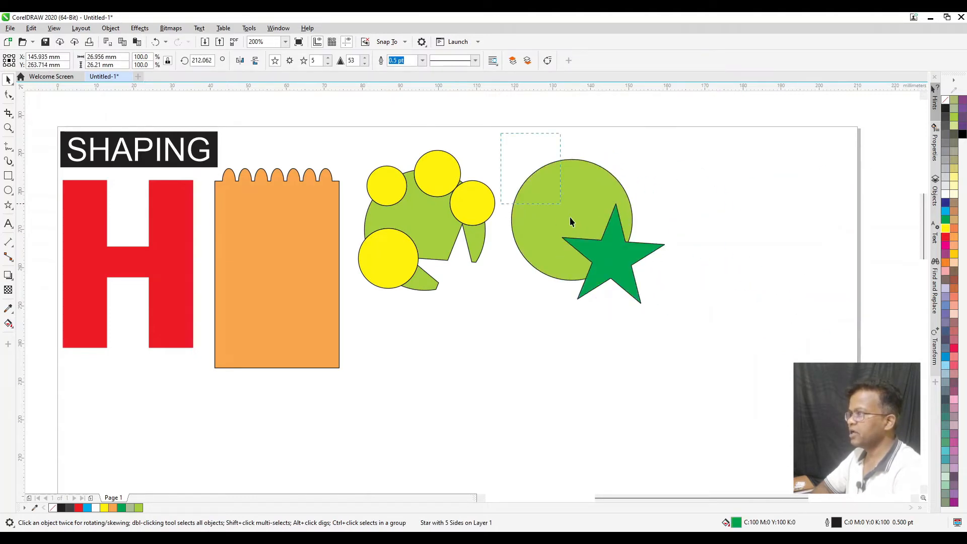
pyautogui.moveTo(570, 221); pyautogui.dragTo(670, 308)
pyautogui.moveTo(602, 257); pyautogui.dragTo(851, 255)
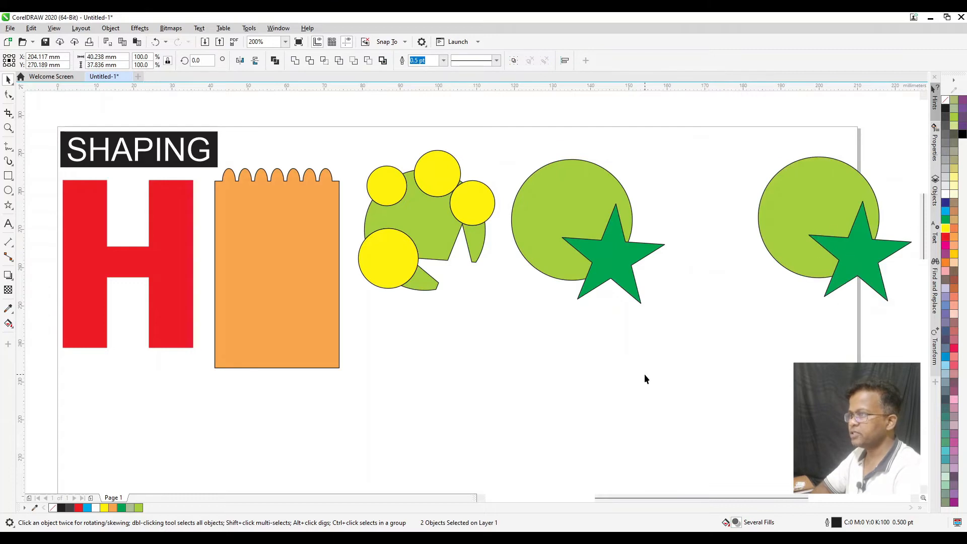
# Step: Intersect the circle and star in the middle of the page and move the overlap piece down, clear of both
pyautogui.moveTo(695, 309); pyautogui.dragTo(659, 256)
pyautogui.moveTo(498, 146); pyautogui.dragTo(499, 146)
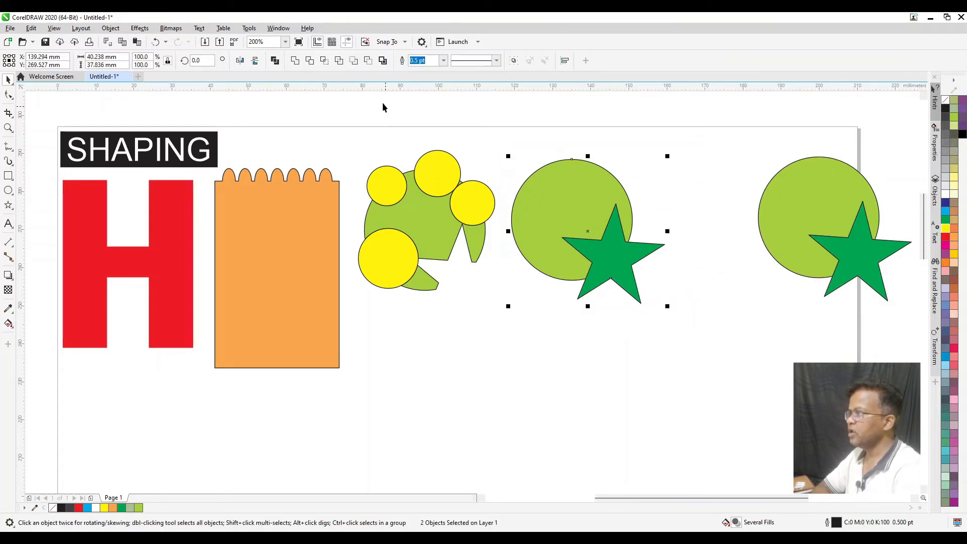
pyautogui.click(324, 61)
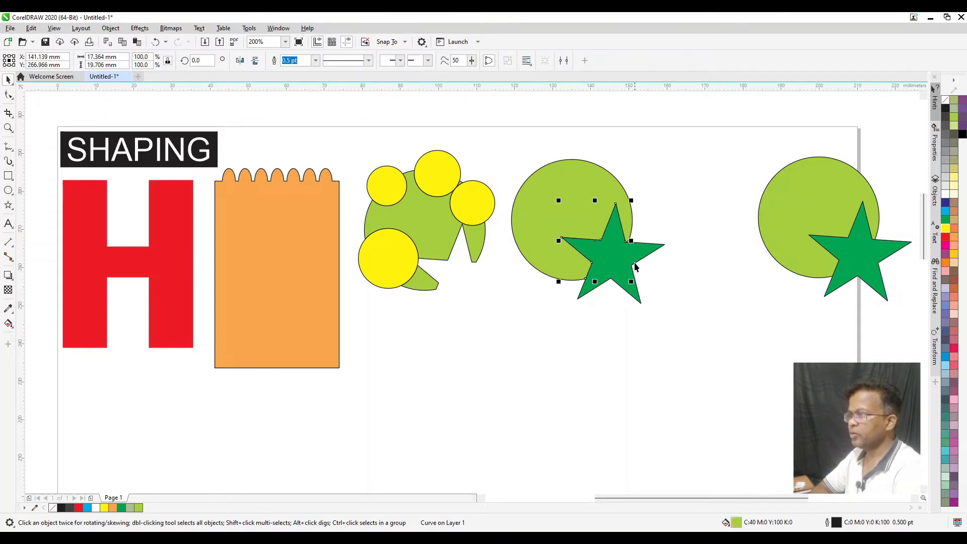
pyautogui.moveTo(593, 242); pyautogui.dragTo(512, 316)
pyautogui.moveTo(613, 273); pyautogui.dragTo(687, 332)
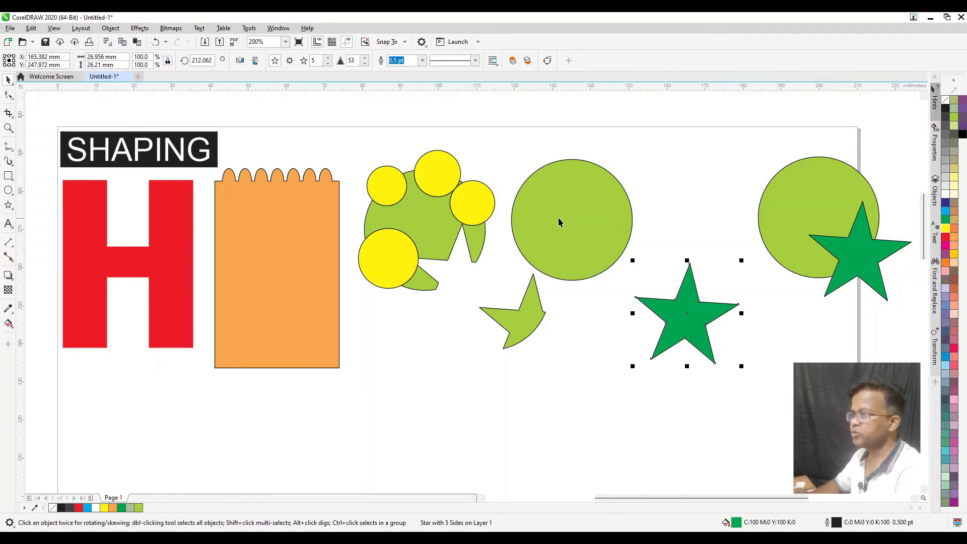
pyautogui.hotkey('ctrl', 'z')
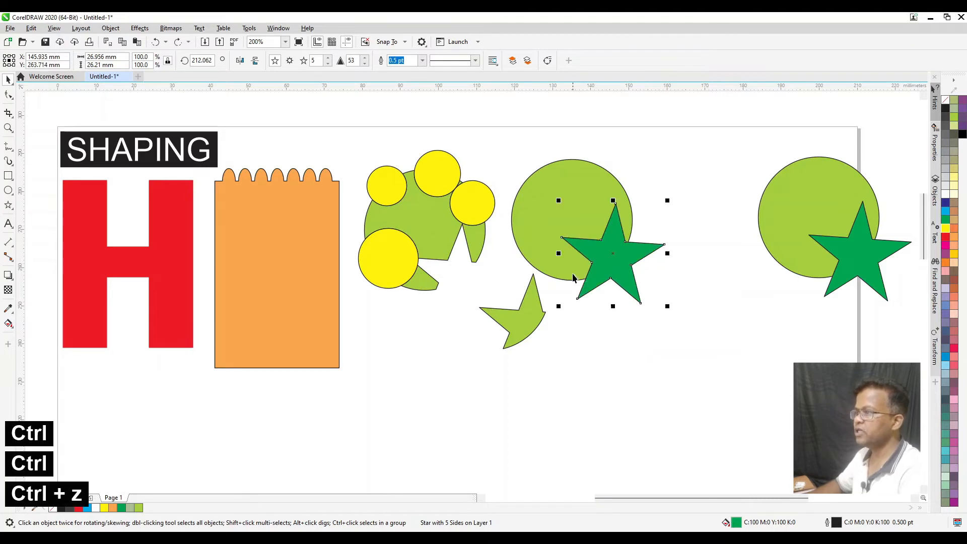
# Step: Delete the overlap piece and the star on the middle circle
pyautogui.moveTo(529, 326); pyautogui.dragTo(565, 405)
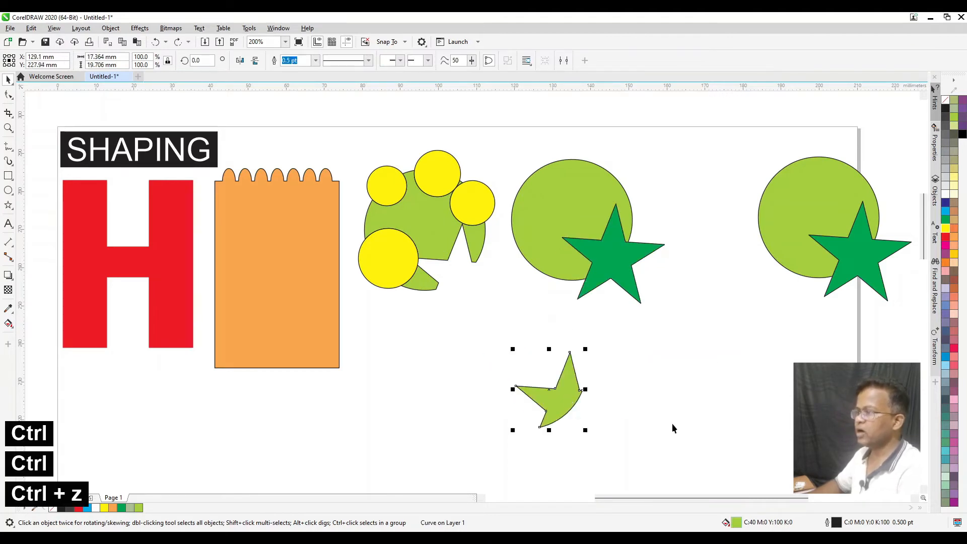
pyautogui.press('Delete')
pyautogui.click(615, 252)
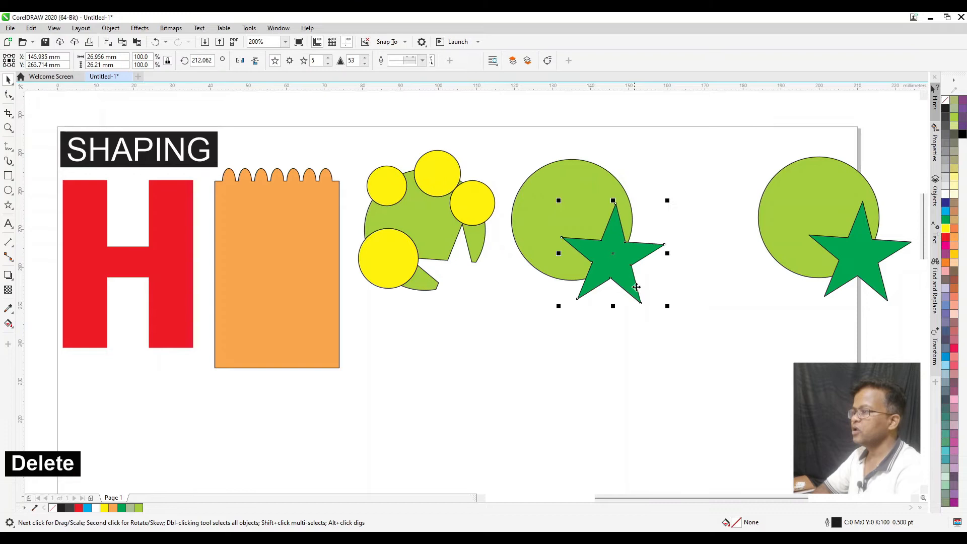
pyautogui.press('Delete')
# Step: Move the remaining circle lower on the page, overlap it with a copy side by side, and intersect the two circles
pyautogui.moveTo(573, 232); pyautogui.dragTo(516, 405)
pyautogui.keyDown('shift'); pyautogui.click(434, 397); pyautogui.keyUp('shift')
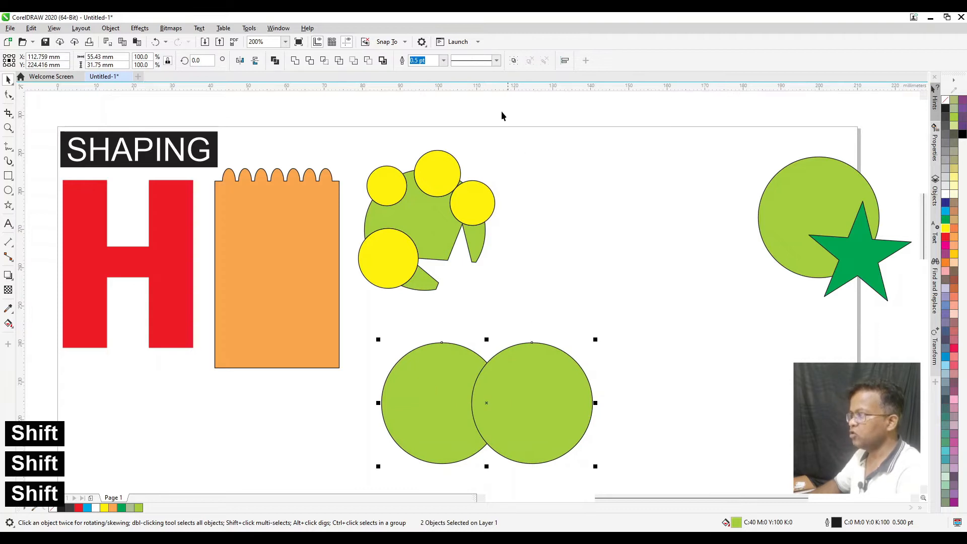
pyautogui.click(325, 61)
# Step: Move the leaf-shaped overlap piece up and aside, and delete the two source circles
pyautogui.moveTo(482, 405); pyautogui.dragTo(552, 379)
pyautogui.click(557, 409)
pyautogui.press('Delete')
pyautogui.click(414, 431)
pyautogui.press('Delete')
# Step: Rotate the leaf shape about 55 degrees and place a horizontally mirrored copy against its right side
pyautogui.click(546, 375)
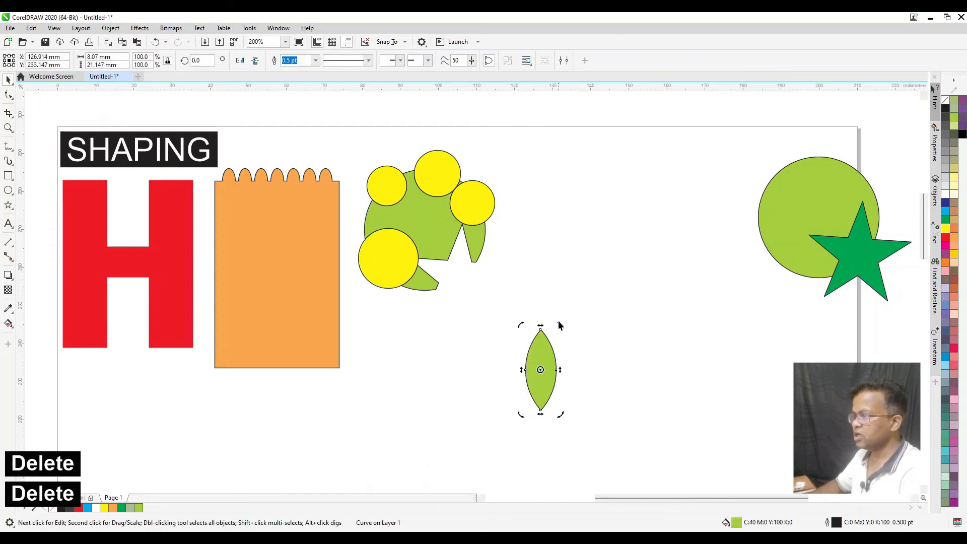
pyautogui.moveTo(560, 326); pyautogui.dragTo(509, 319)
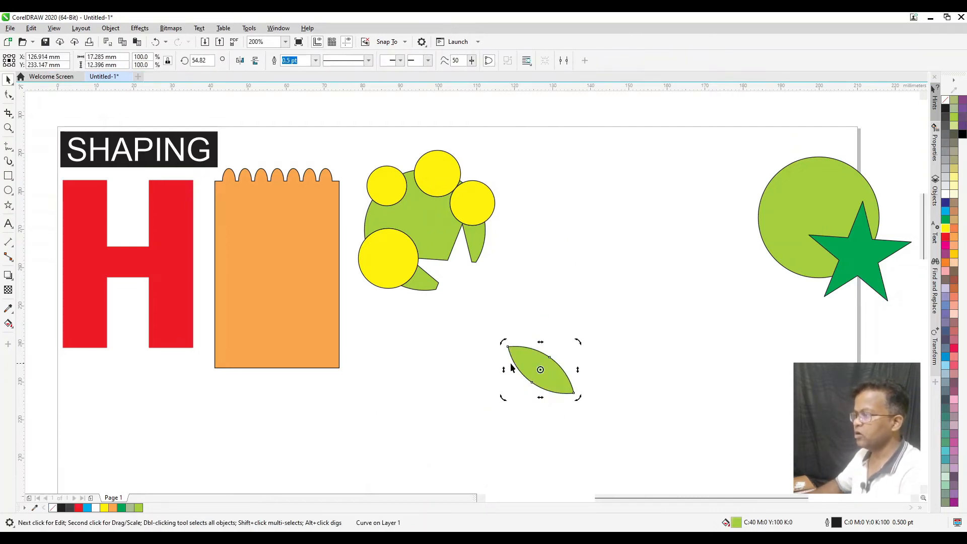
pyautogui.press('space')
pyautogui.press('space')
pyautogui.moveTo(532, 362); pyautogui.dragTo(598, 363)
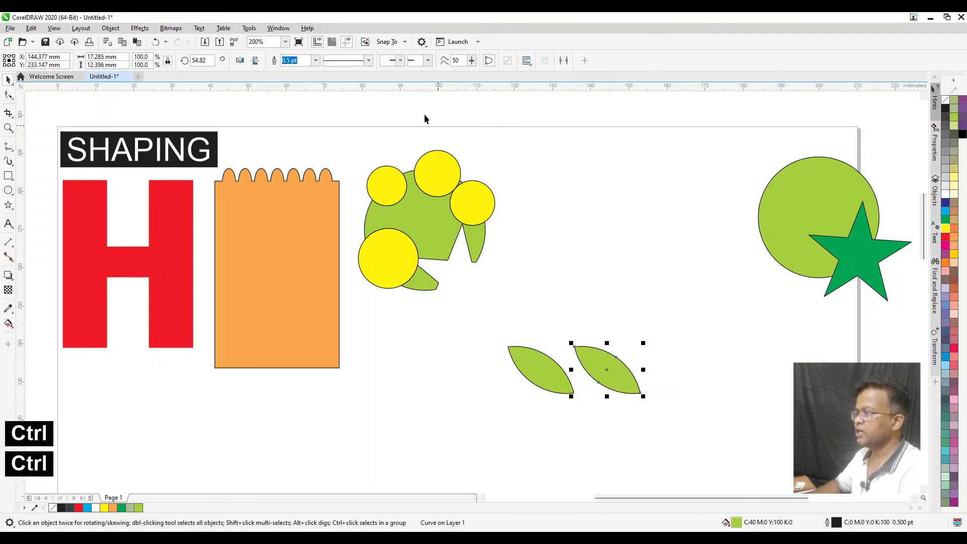
pyautogui.click(240, 61)
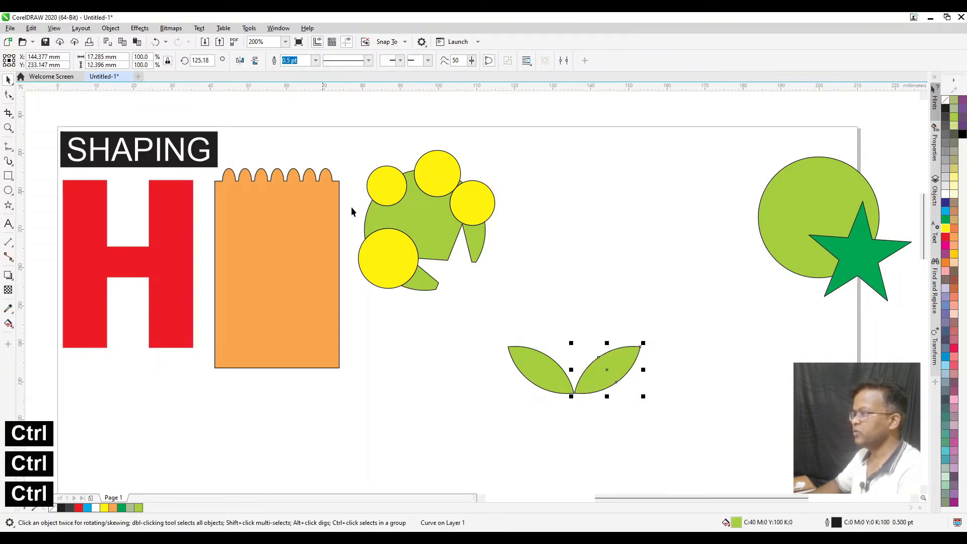
# Step: Copy the leaf pair about 11 mm upward and repeat the duplication five times to make a column of seven pairs
pyautogui.keyDown('shift'); pyautogui.click(565, 387); pyautogui.keyUp('shift')
pyautogui.moveTo(590, 387); pyautogui.dragTo(593, 349)
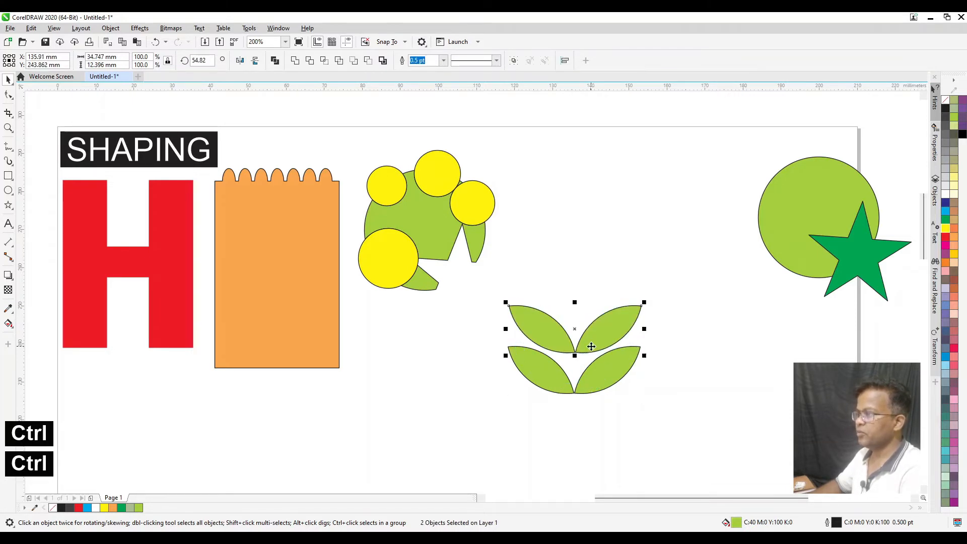
pyautogui.hotkey('ctrl', 'd')
pyautogui.hotkey('ctrl', 'd')
pyautogui.hotkey('ctrl', 'd')
pyautogui.hotkey('ctrl', 'd')
pyautogui.hotkey('ctrl', 'd')
# Step: Scale down the whole leaf column and position it below the lime shape with yellow circles
pyautogui.moveTo(545, 135); pyautogui.dragTo(587, 326)
pyautogui.hotkey('ctrl', 'z')
pyautogui.moveTo(647, 101); pyautogui.dragTo(395, 328)
pyautogui.click(453, 382)
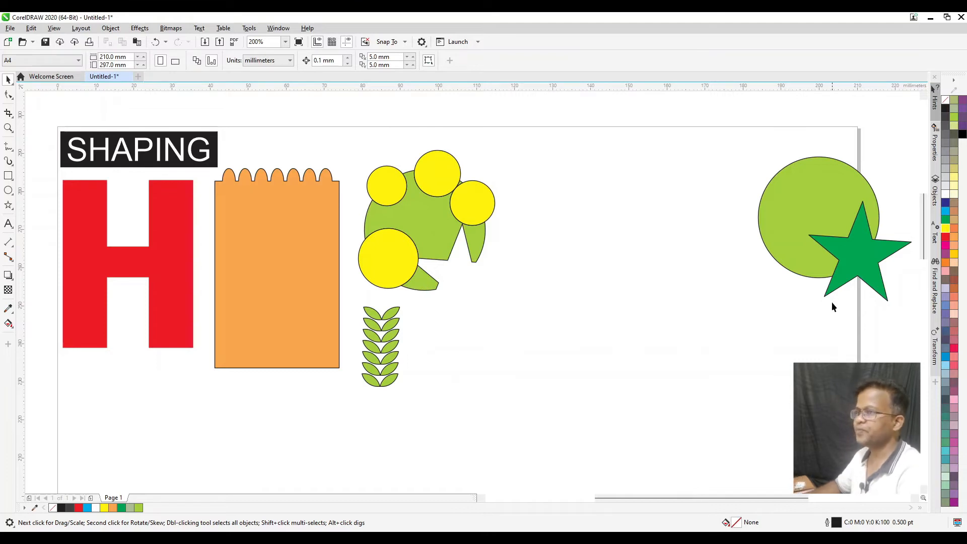
pyautogui.moveTo(797, 172); pyautogui.dragTo(598, 246)
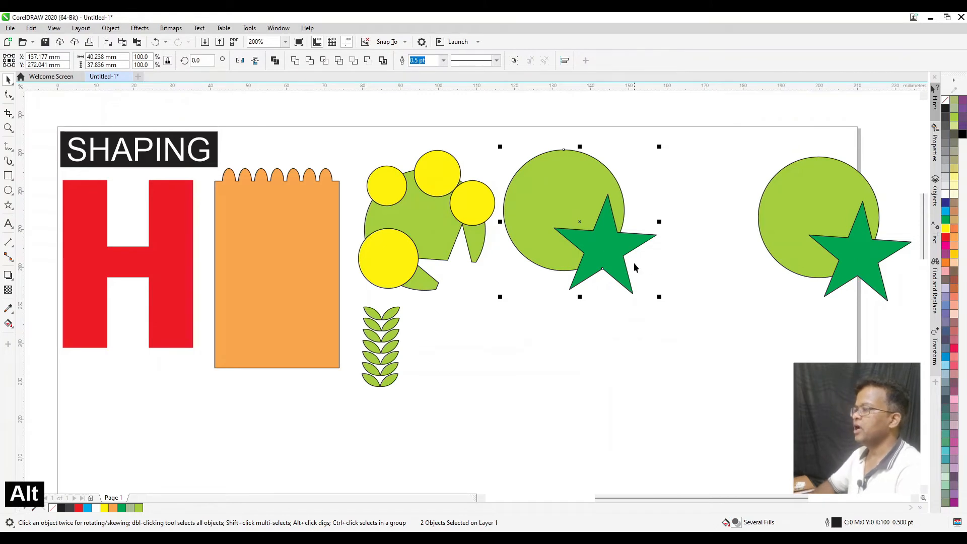
pyautogui.hotkey('ctrl', 'z')
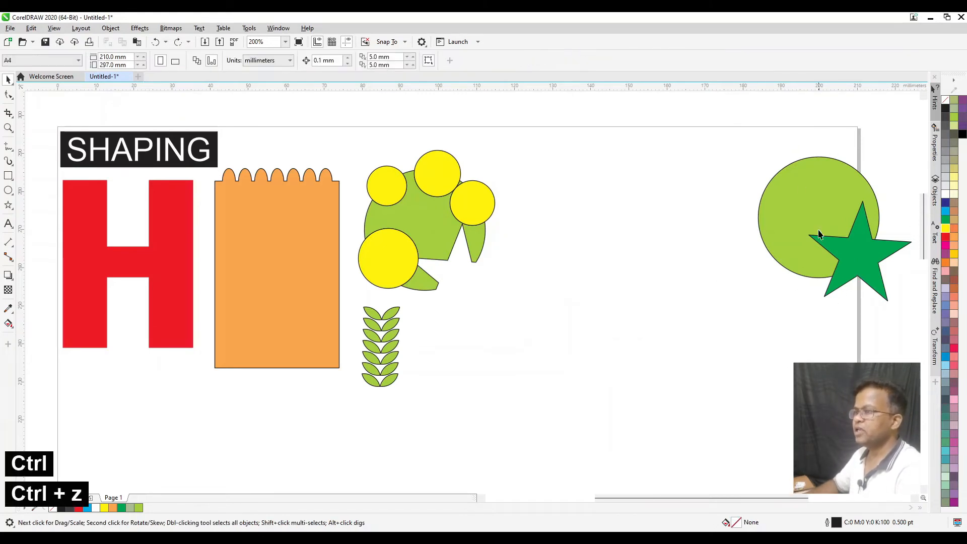
pyautogui.moveTo(814, 215); pyautogui.dragTo(569, 332)
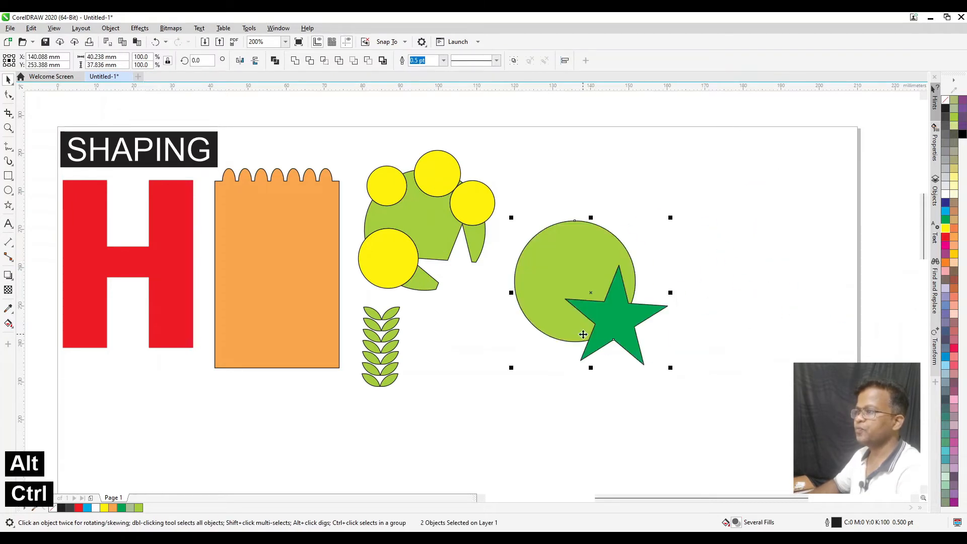
pyautogui.hotkey('ctrl', 'z')
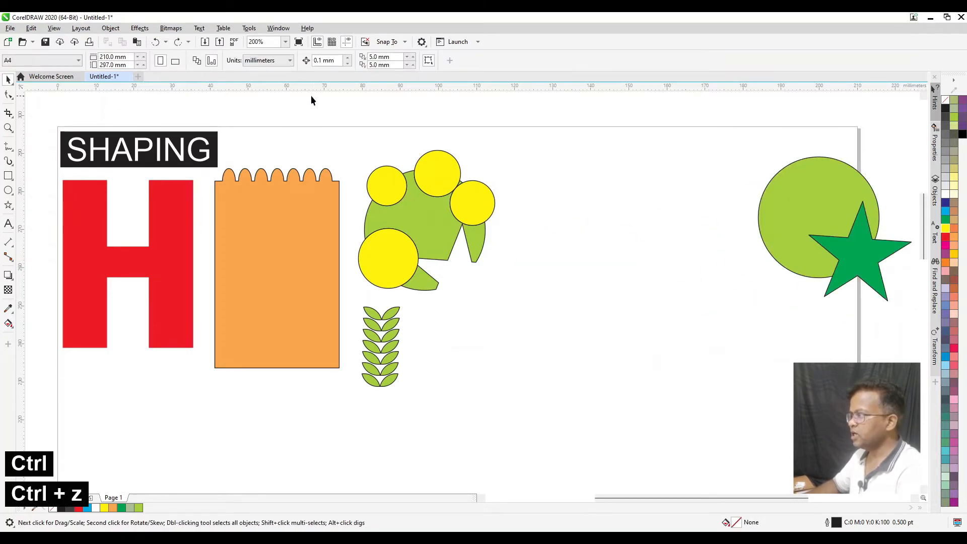
pyautogui.moveTo(346, 123); pyautogui.dragTo(532, 313)
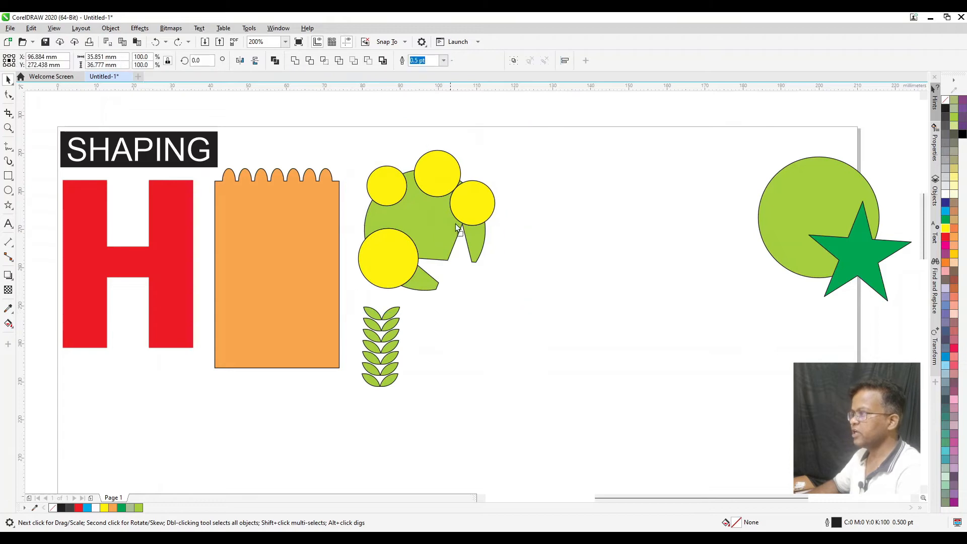
pyautogui.moveTo(455, 228); pyautogui.dragTo(598, 223)
pyautogui.hotkey('ctrl', 'z')
pyautogui.click(601, 328)
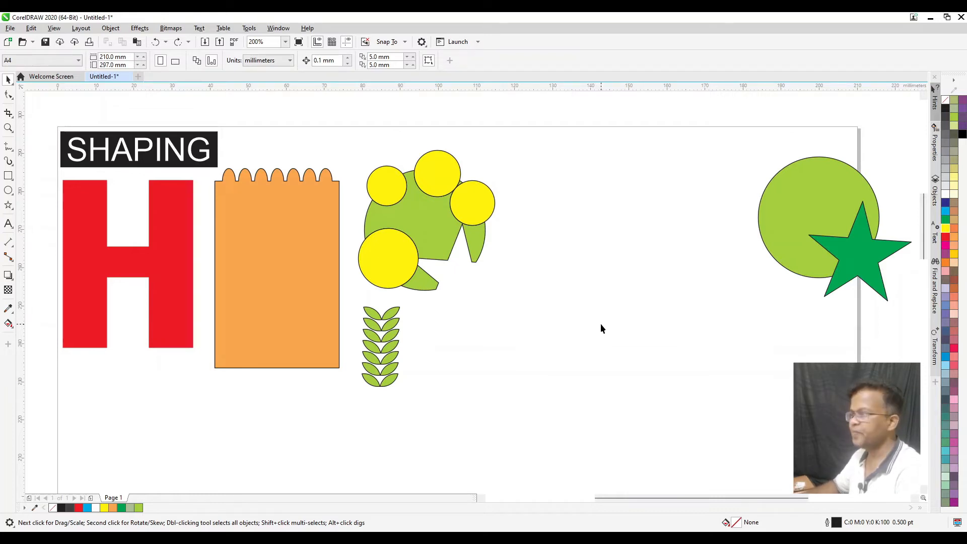
pyautogui.press('alt')
pyautogui.press('alt')
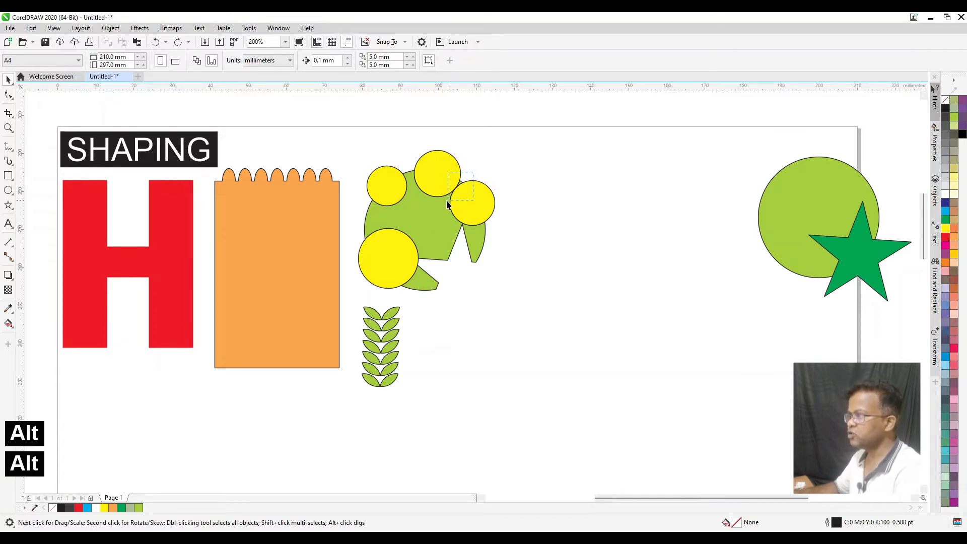
pyautogui.moveTo(438, 204); pyautogui.dragTo(390, 266)
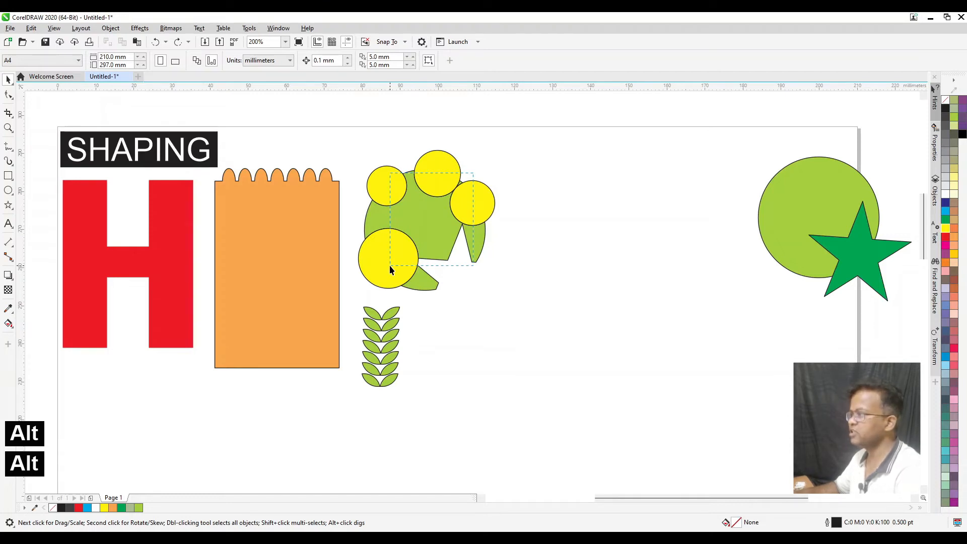
pyautogui.moveTo(242, 236); pyautogui.dragTo(172, 253)
pyautogui.moveTo(319, 301); pyautogui.dragTo(600, 353)
pyautogui.hotkey('ctrl', 'z')
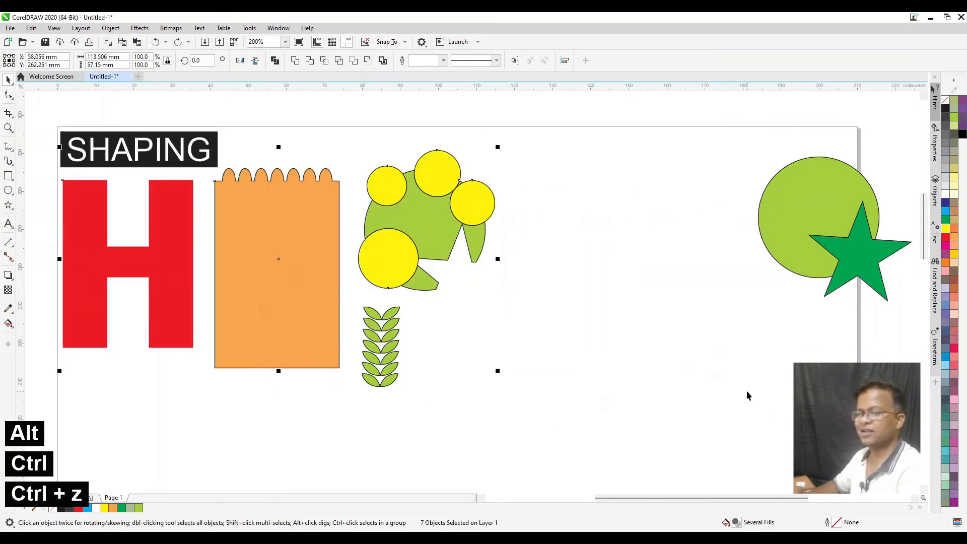
# Step: Place a copy of the lime circle and green star pair in the space beside the lime shape with yellow circles
pyautogui.click(725, 272)
pyautogui.moveTo(881, 318); pyautogui.dragTo(806, 339)
pyautogui.moveTo(714, 253); pyautogui.dragTo(457, 233)
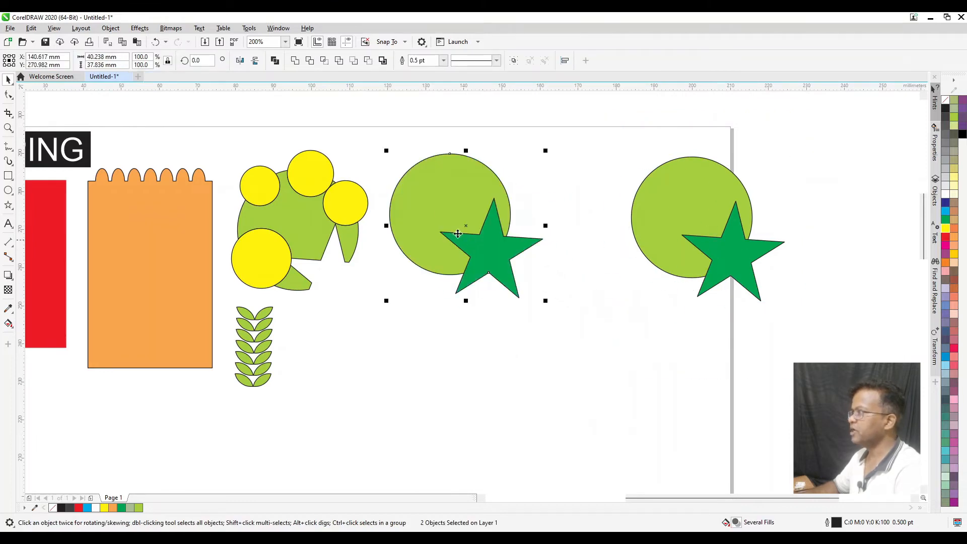
# Step: Simplify the copied circle and star, and move the star down and away from the circle
pyautogui.click(338, 63)
pyautogui.click(535, 244)
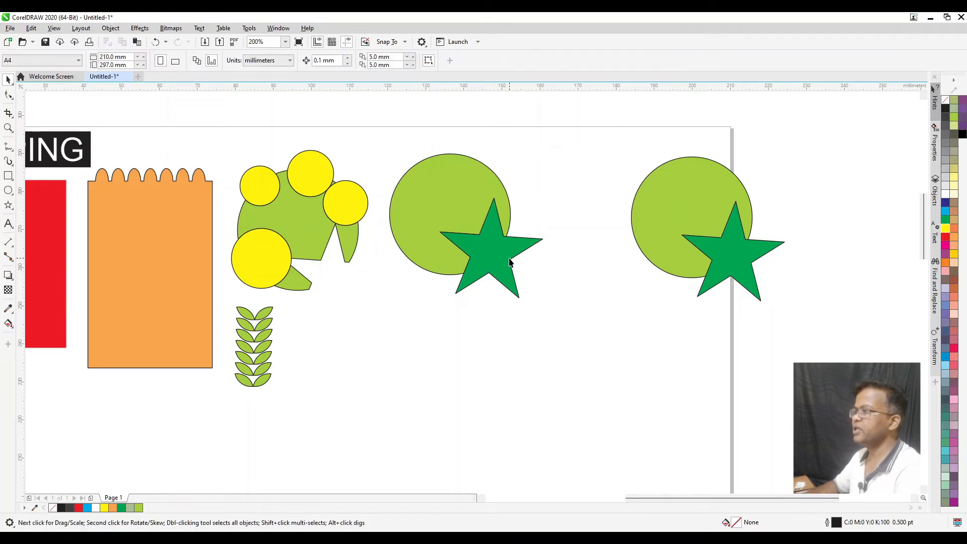
pyautogui.moveTo(534, 244); pyautogui.dragTo(557, 297)
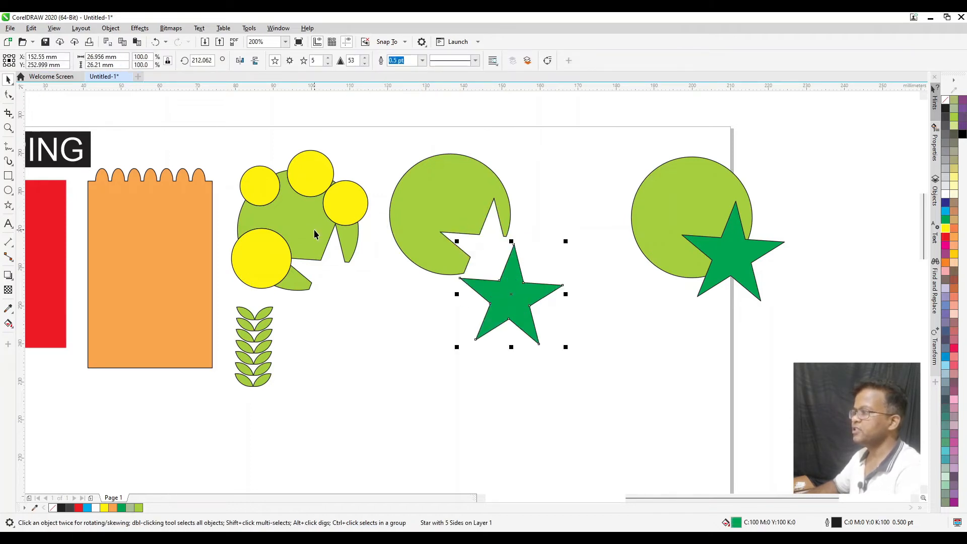
# Step: Move the yellow circles outward from the lime shape to expose the cutouts beneath them
pyautogui.moveTo(345, 191); pyautogui.dragTo(308, 148)
pyautogui.moveTo(258, 185); pyautogui.dragTo(253, 161)
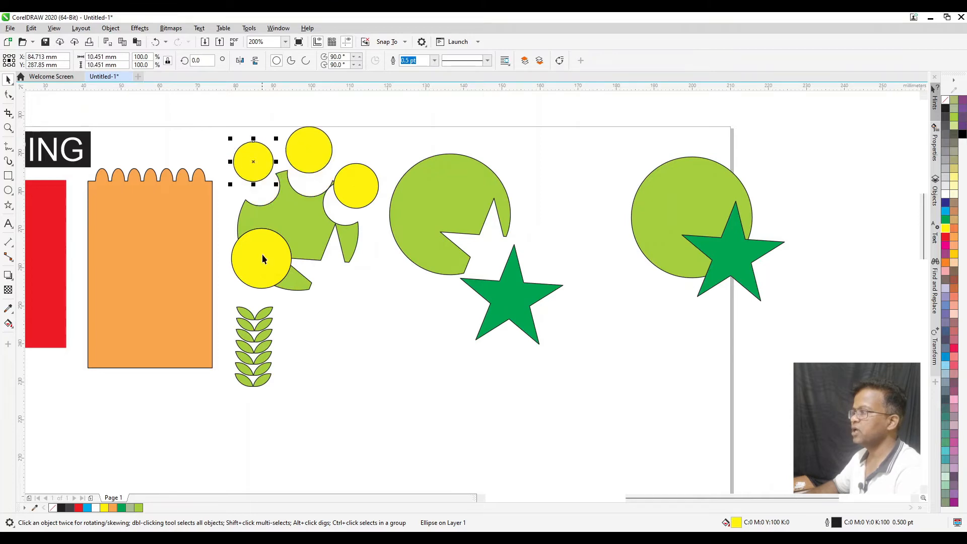
pyautogui.moveTo(263, 256); pyautogui.dragTo(244, 266)
# Step: Undo the yellow circle moves, the star moves and the Simplify operation on the copied pair
pyautogui.hotkey('ctrl', 'z')
pyautogui.hotkey('ctrl', 'z')
pyautogui.hotkey('ctrl', 'z')
pyautogui.hotkey('ctrl', 'z')
pyautogui.hotkey('ctrl', 'z')
pyautogui.hotkey('ctrl', 'z')
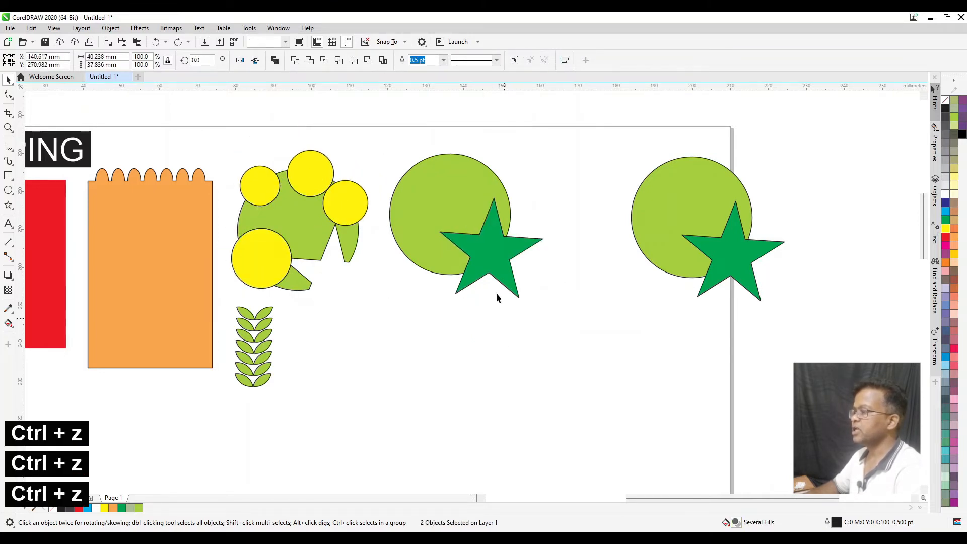
pyautogui.moveTo(494, 287); pyautogui.dragTo(507, 333)
pyautogui.hotkey('ctrl', 'z')
pyautogui.keyDown('shift'); pyautogui.click(433, 167); pyautogui.keyUp('shift')
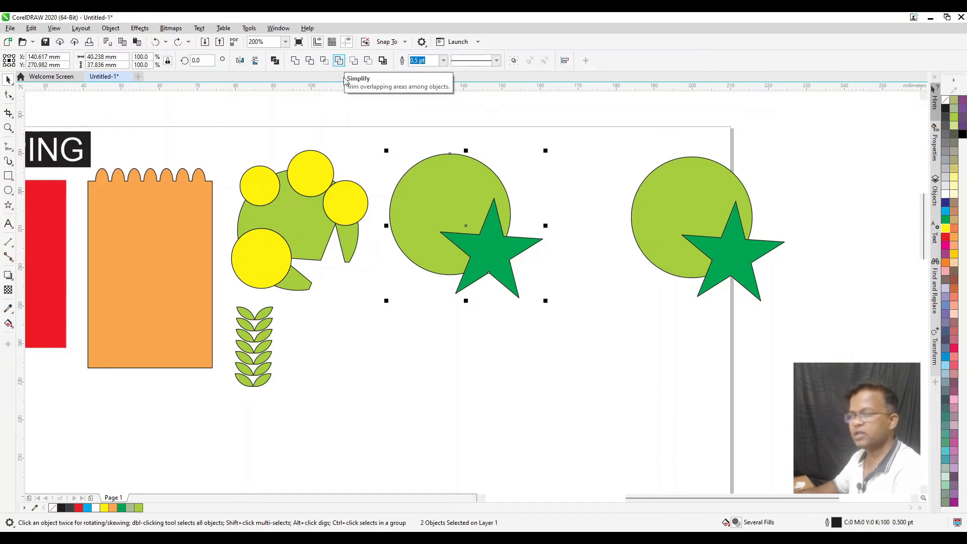
pyautogui.click(473, 337)
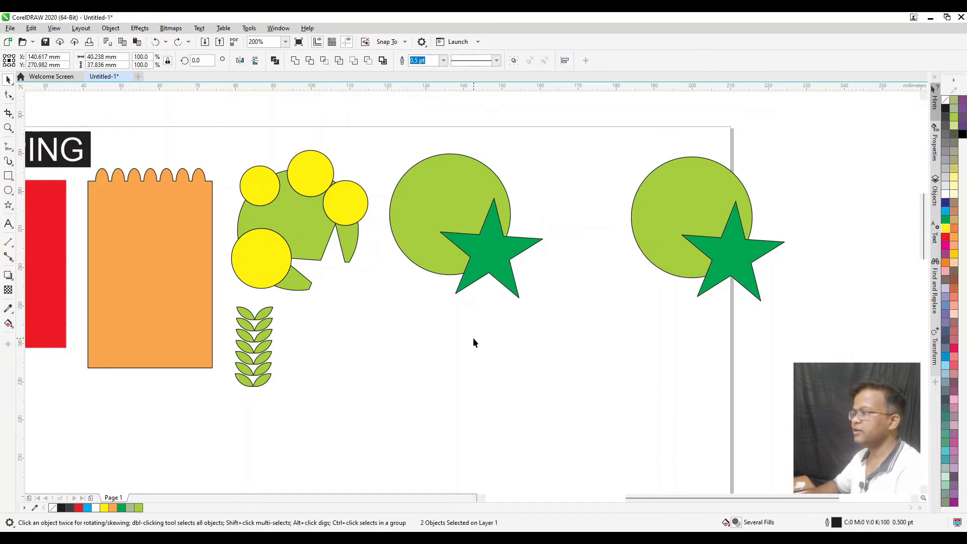
# Step: Shift the copied star up and cover it with three overlapping copies of the lime circle
pyautogui.click(494, 255)
pyautogui.moveTo(518, 258); pyautogui.dragTo(487, 247)
pyautogui.moveTo(446, 173); pyautogui.dragTo(488, 187)
pyautogui.rightClick(488, 186)
pyautogui.moveTo(510, 190); pyautogui.dragTo(430, 211)
pyautogui.rightClick(473, 232)
pyautogui.rightClick(430, 211)
pyautogui.press('Escape')
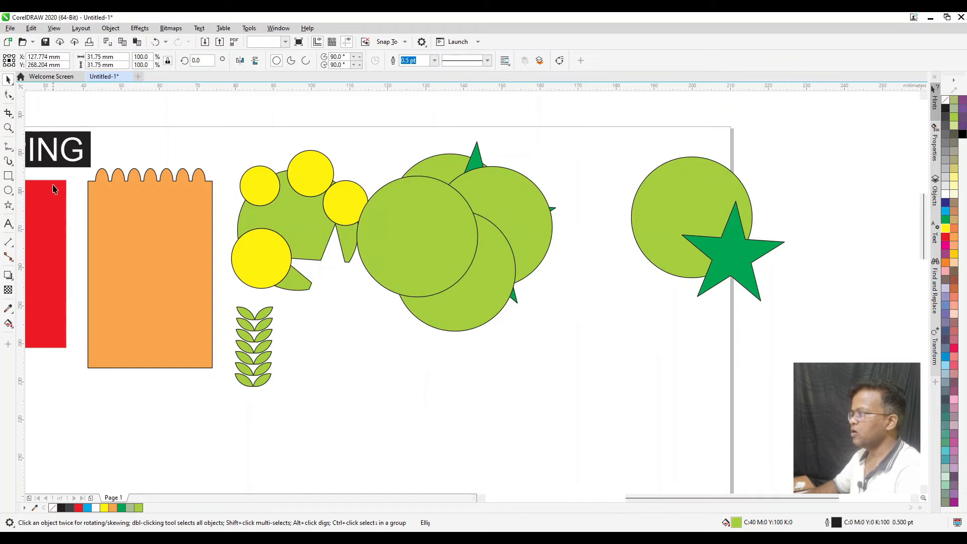
# Step: Draw a circle about 14 mm in diameter over the centre of the overlapping lime circles and fill it red
pyautogui.click(9, 190)
pyautogui.moveTo(442, 195); pyautogui.dragTo(458, 230)
pyautogui.hotkey('ctrl', 'space')
pyautogui.click(945, 241)
pyautogui.press('space')
pyautogui.press('space')
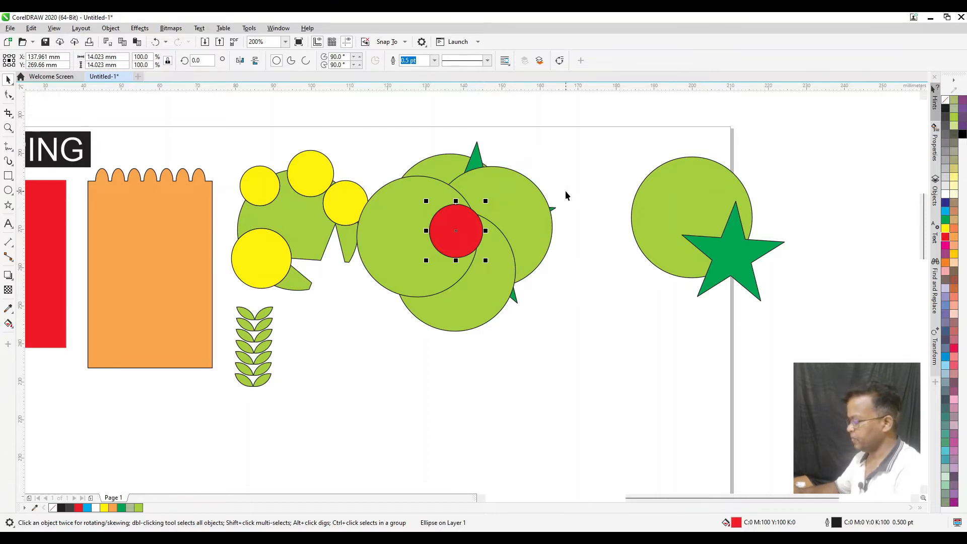
# Step: Simplify the star, the four lime circles and the red circle together, and pull the resulting pieces apart
pyautogui.moveTo(412, 161); pyautogui.dragTo(454, 221)
pyautogui.moveTo(539, 300); pyautogui.dragTo(540, 301)
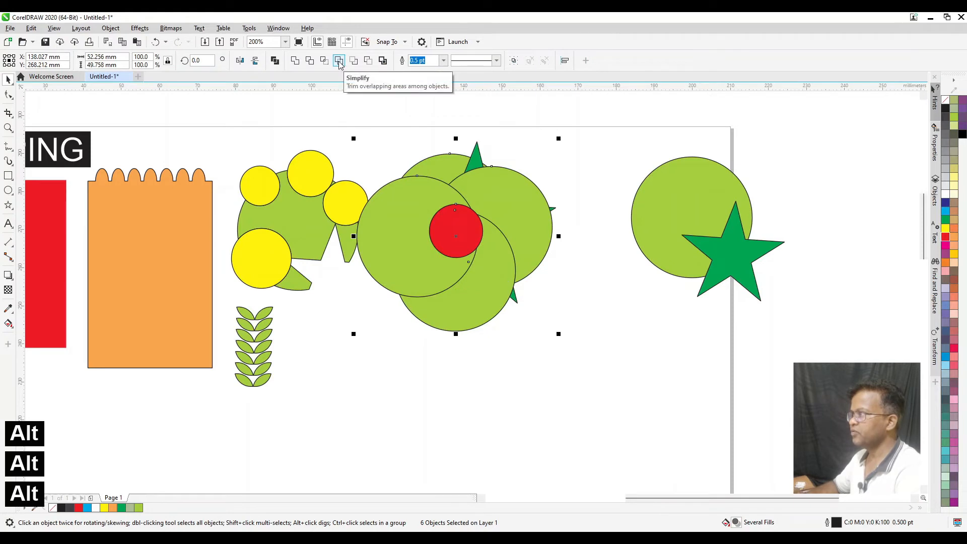
pyautogui.click(552, 328)
pyautogui.moveTo(468, 239); pyautogui.dragTo(513, 415)
pyautogui.moveTo(451, 262); pyautogui.dragTo(397, 370)
pyautogui.moveTo(471, 290); pyautogui.dragTo(591, 397)
pyautogui.moveTo(520, 241); pyautogui.dragTo(558, 181)
pyautogui.moveTo(448, 170); pyautogui.dragTo(426, 163)
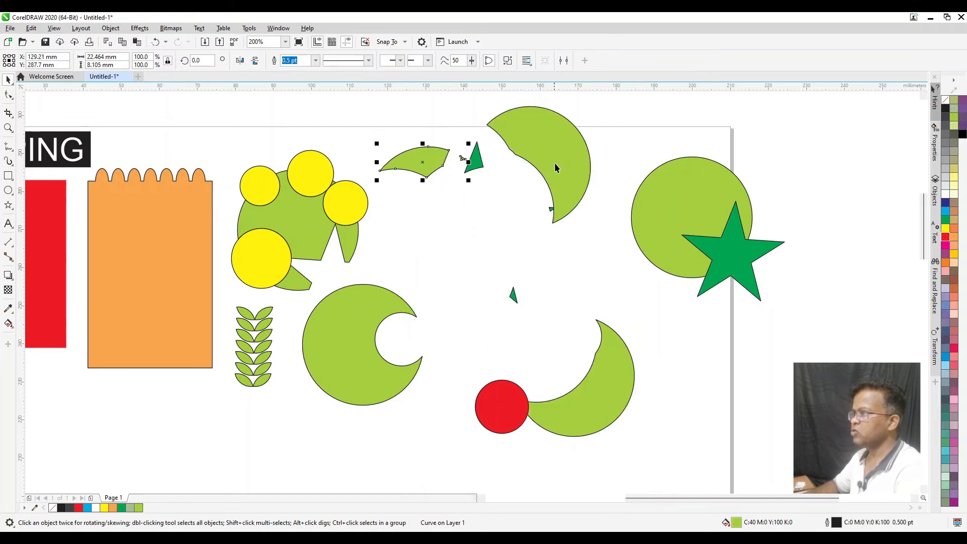
# Step: Undo the moves of the separated pieces and delete the whole cluster of overlapping circles and star
pyautogui.hotkey('ctrl', 'z')
pyautogui.hotkey('ctrl', 'z')
pyautogui.hotkey('ctrl', 'z')
pyautogui.hotkey('ctrl', 'z')
pyautogui.hotkey('ctrl', 'z')
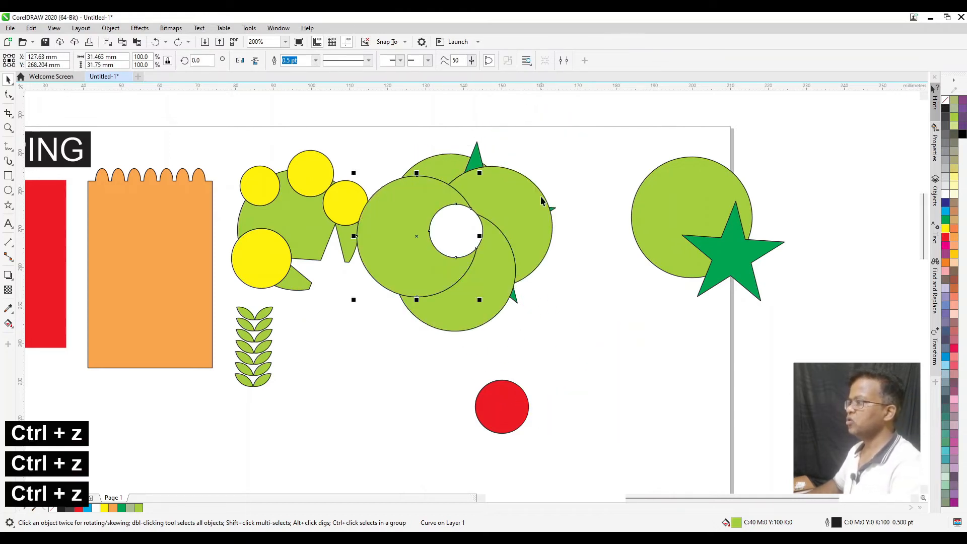
pyautogui.moveTo(347, 117); pyautogui.dragTo(565, 380)
pyautogui.press('Delete')
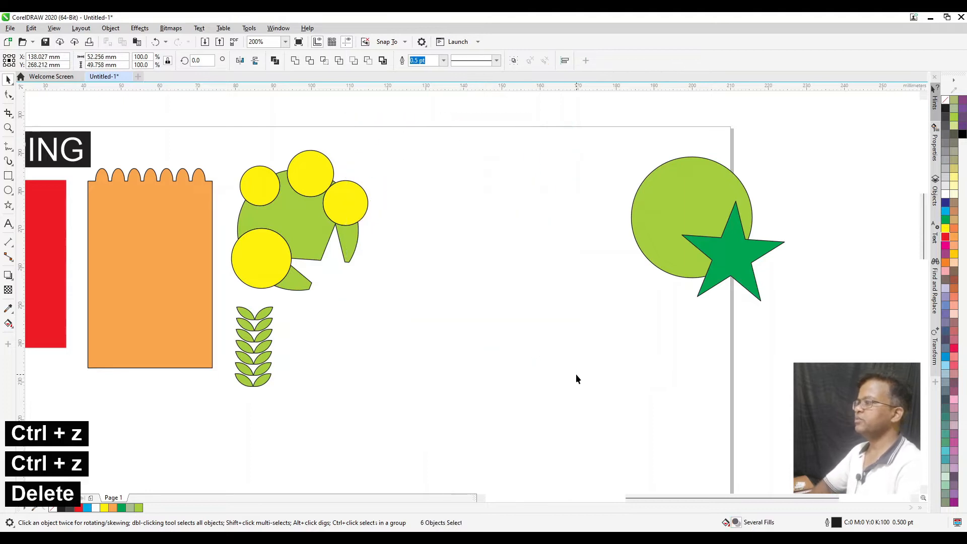
# Step: Move the remaining circle and star pair beside the lime shape, and try Front Minus Back on it before undoing the cut
pyautogui.moveTo(799, 314); pyautogui.dragTo(579, 124)
pyautogui.moveTo(725, 249); pyautogui.dragTo(473, 259)
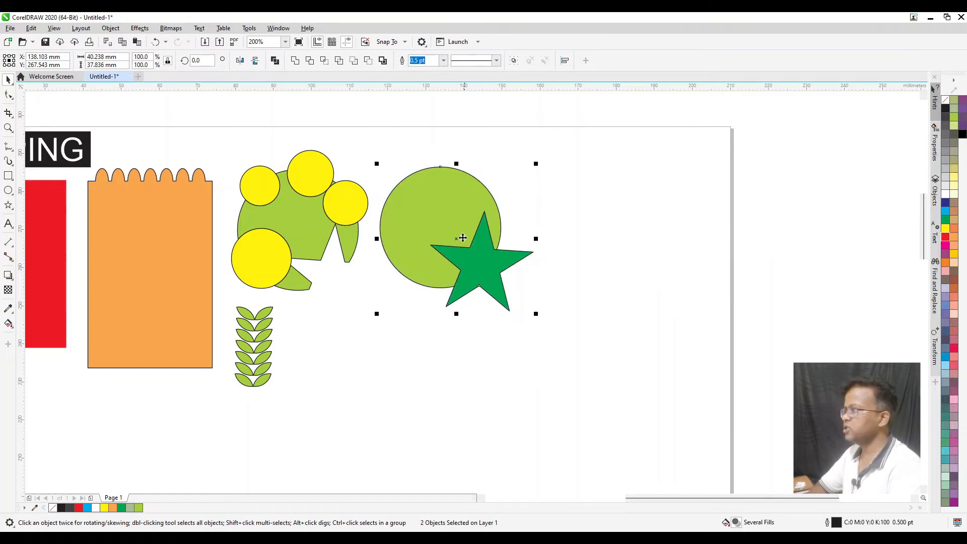
pyautogui.click(353, 61)
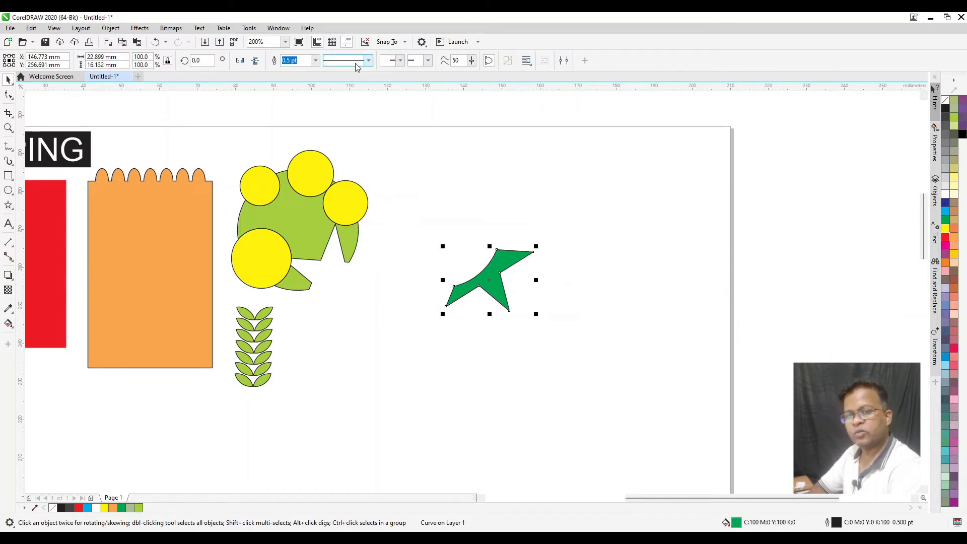
pyautogui.hotkey('ctrl', 'z')
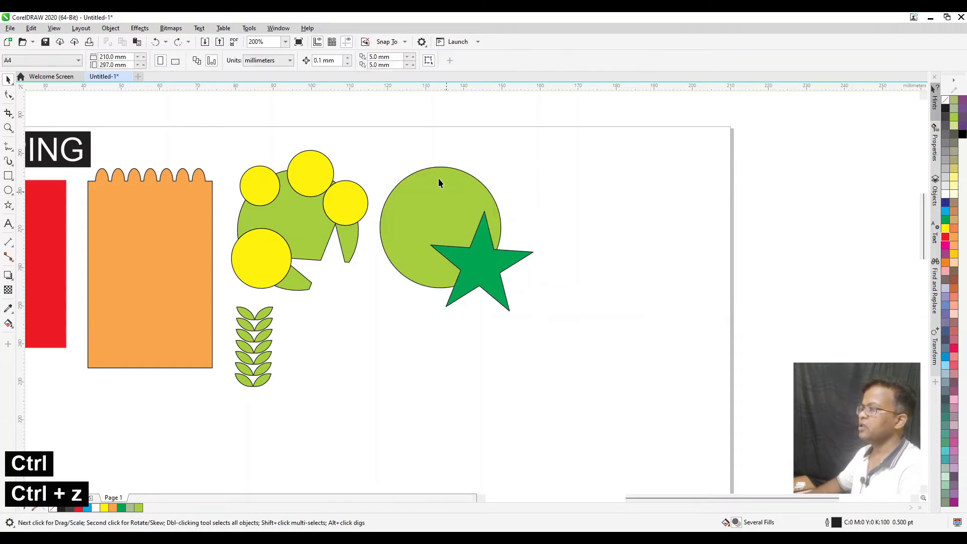
# Step: Cut the star out of the lime circle with Back Minus Front, and undo the cut
pyautogui.moveTo(479, 282); pyautogui.dragTo(599, 361)
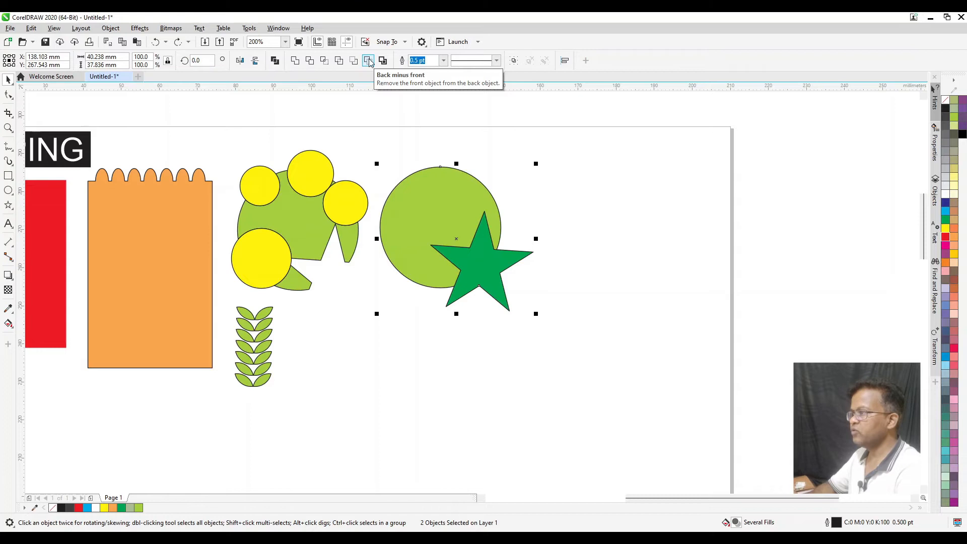
pyautogui.click(368, 61)
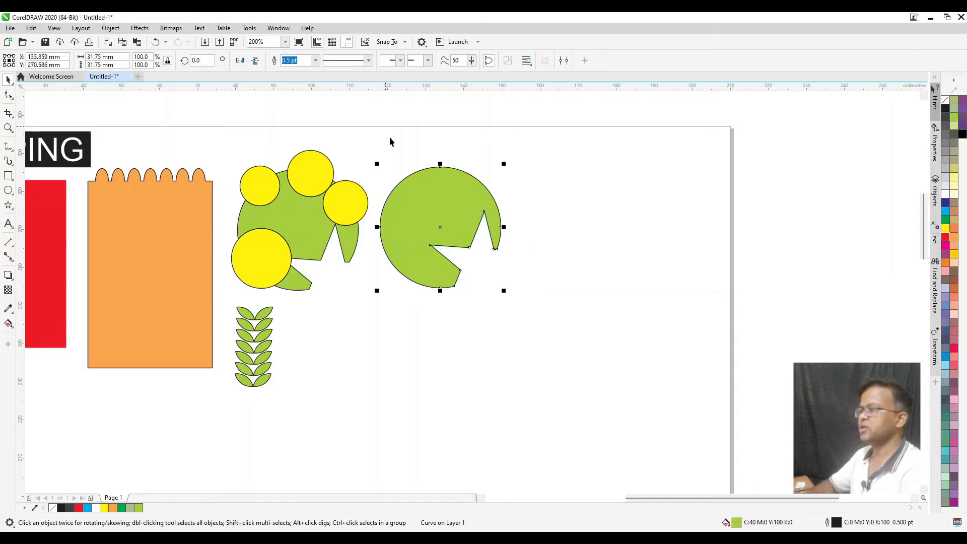
pyautogui.hotkey('ctrl', 'z')
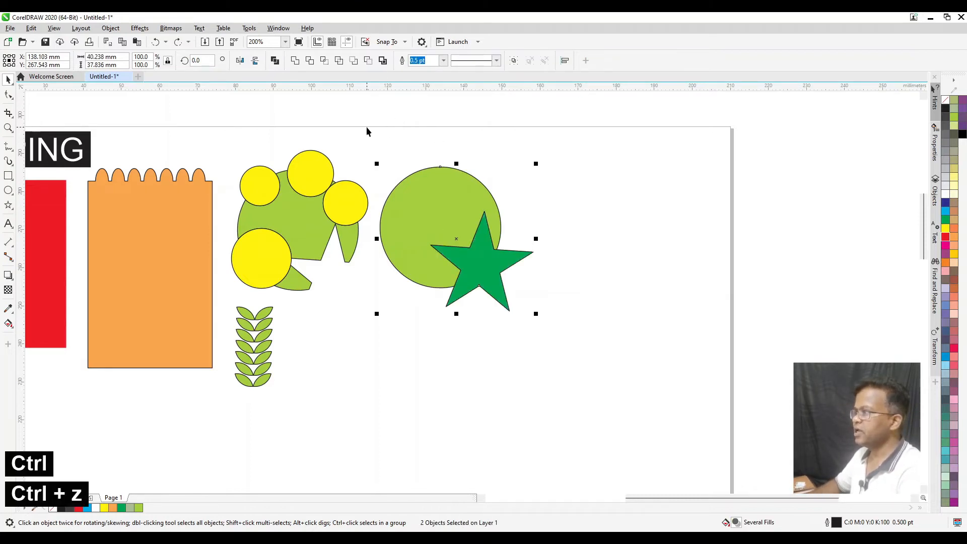
# Step: Create a boundary around the circle and star, and move the new outline to the right of the pair
pyautogui.moveTo(604, 400); pyautogui.dragTo(604, 401)
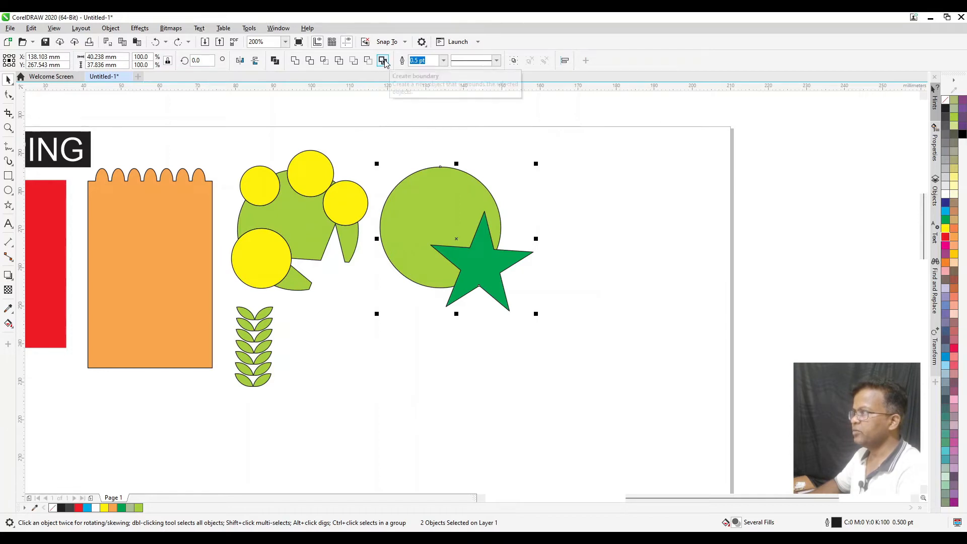
pyautogui.click(383, 60)
pyautogui.moveTo(458, 242); pyautogui.dragTo(640, 225)
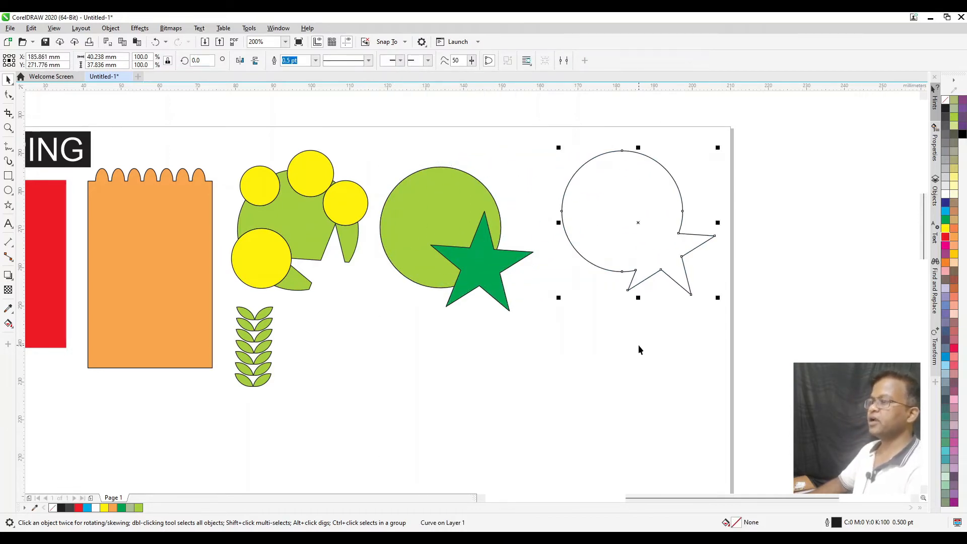
pyautogui.moveTo(485, 282); pyautogui.dragTo(475, 355)
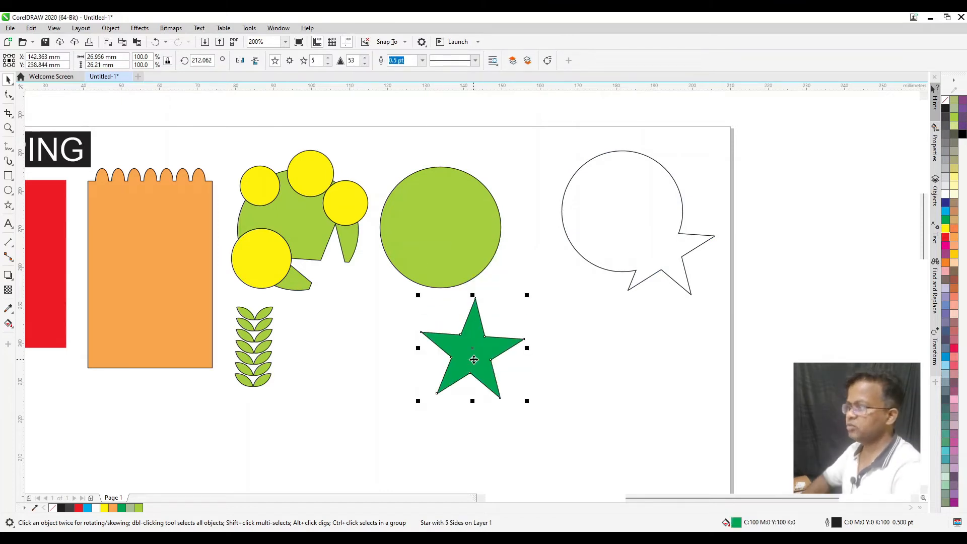
pyautogui.hotkey('ctrl', 'z')
pyautogui.press('ctrl')
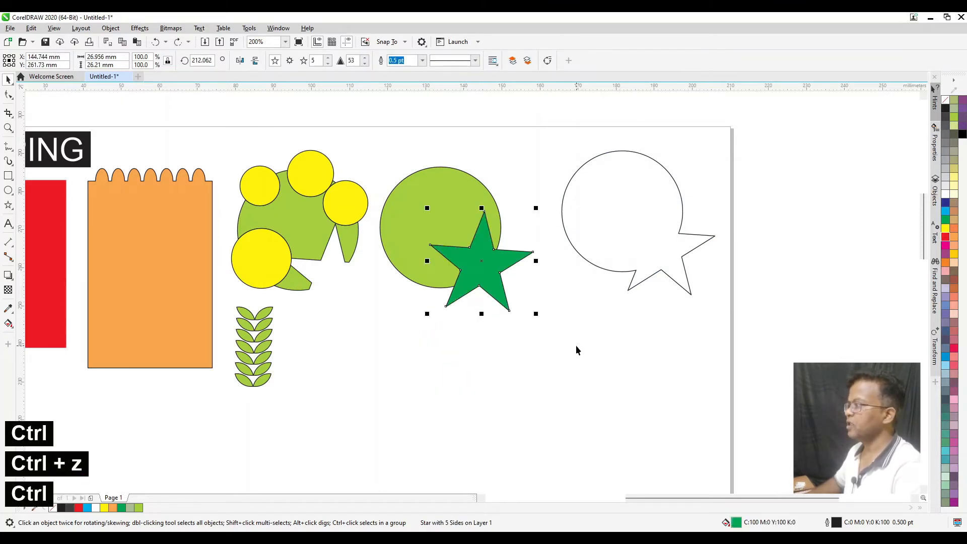
# Step: Select all the example shapes below the SHAPING title and delete them
pyautogui.moveTo(640, 498); pyautogui.dragTo(584, 498)
pyautogui.moveTo(207, 189); pyautogui.dragTo(826, 339)
pyautogui.press('alt')
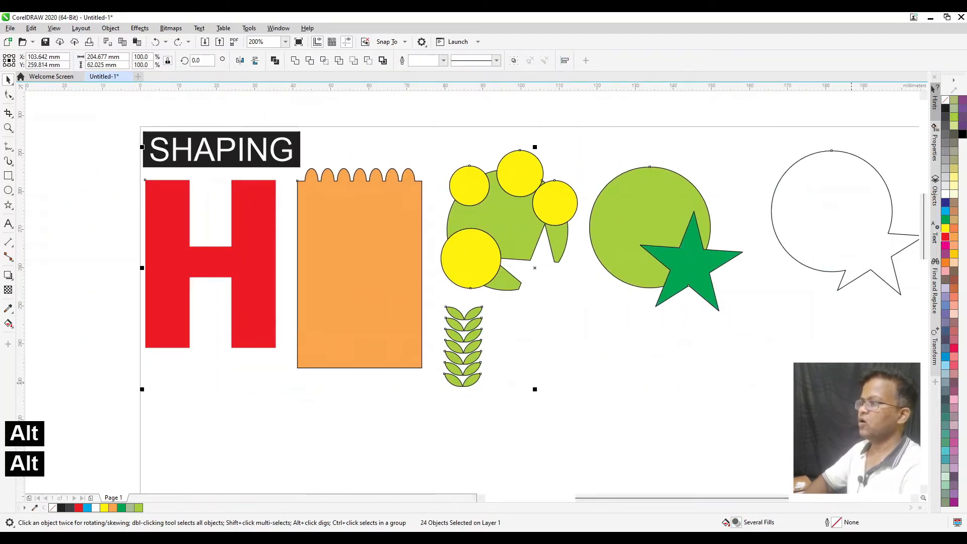
pyautogui.press('Delete')
# Step: Draw a rectangle about 91 by 62 mm on the empty page and shift it slightly up and left
pyautogui.scroll(-3, 346, 385)
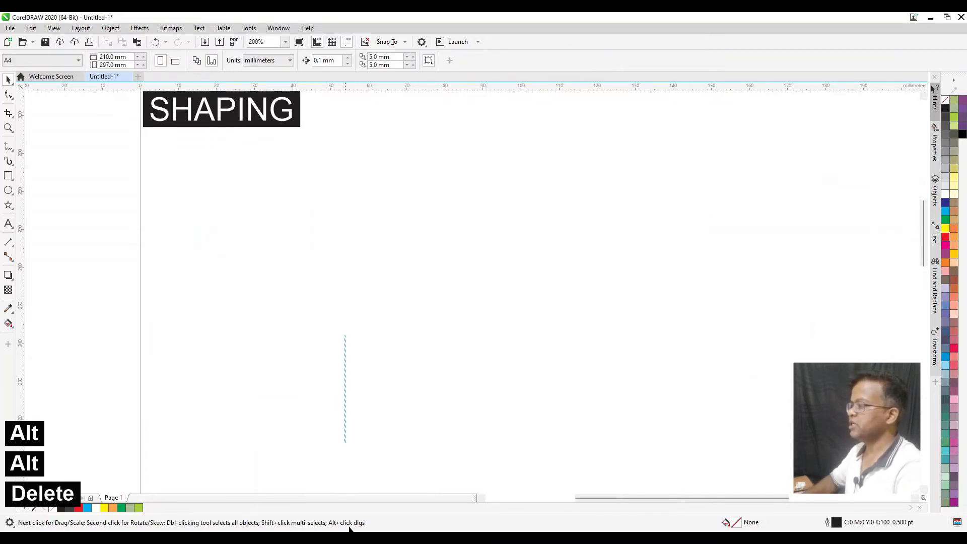
pyautogui.click(8, 176)
pyautogui.moveTo(275, 223)
pyautogui.mouseDown()
pyautogui.moveTo(594, 427)
pyautogui.moveTo(624, 458)
pyautogui.mouseUp()
pyautogui.press('space')
pyautogui.scroll(-2, 669, 473)
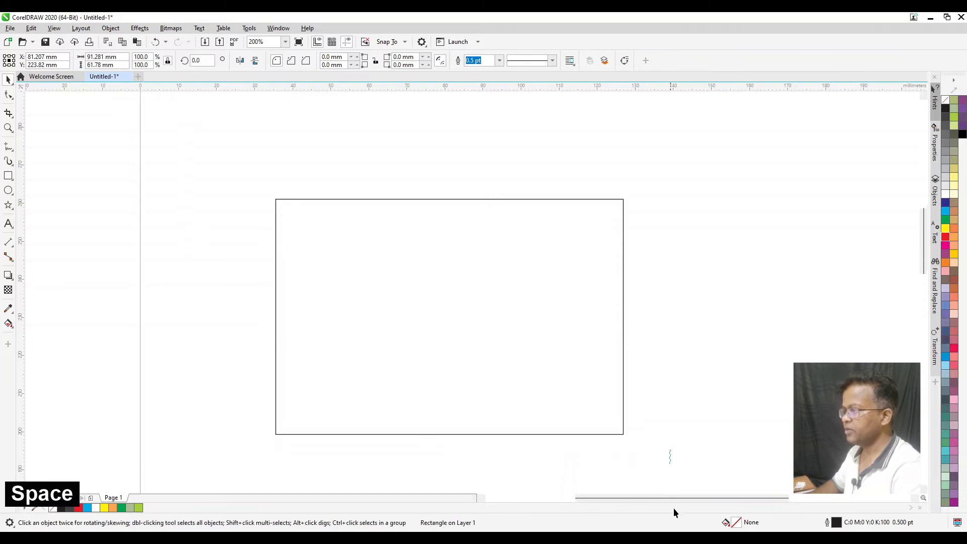
pyautogui.click(678, 370)
pyautogui.moveTo(419, 289); pyautogui.dragTo(394, 273)
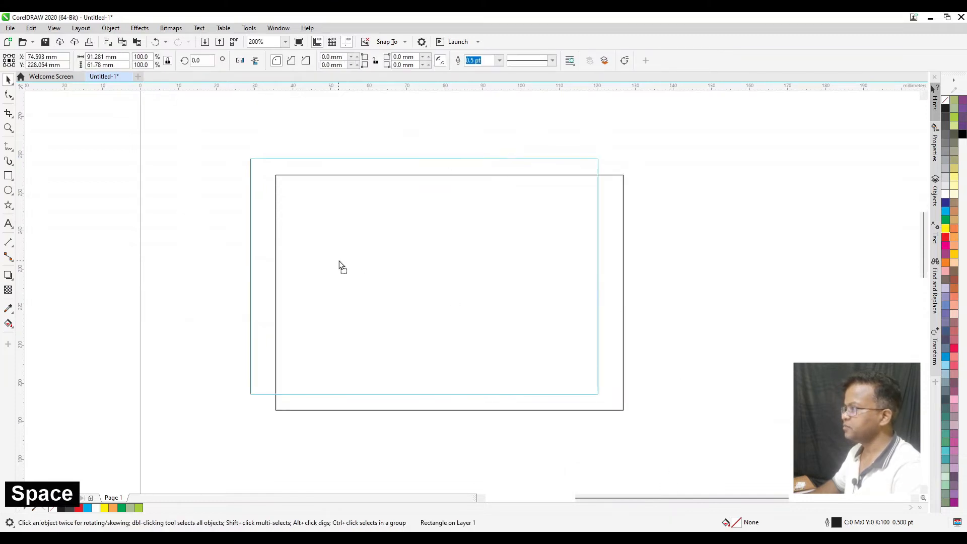
pyautogui.click(688, 251)
# Step: Draw a circle about 135 mm in diameter and position it over the rectangle's lower-left area
pyautogui.click(8, 191)
pyautogui.moveTo(126, 137); pyautogui.dragTo(642, 474)
pyautogui.hotkey('ctrl', 'space')
pyautogui.moveTo(483, 198); pyautogui.dragTo(383, 164)
pyautogui.moveTo(517, 250); pyautogui.dragTo(465, 399)
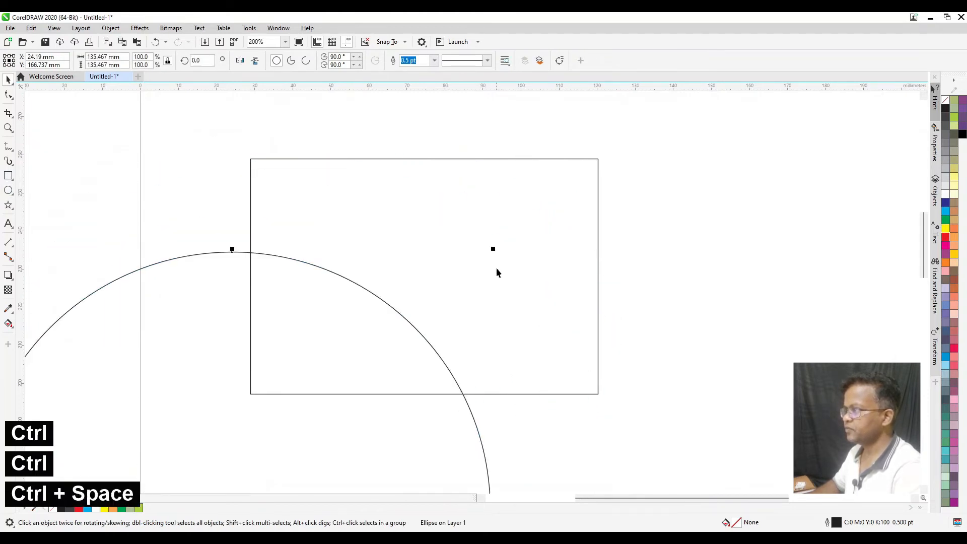
# Step: Enlarge the circle to about 198 mm in diameter and add three slightly offset copies crossing the rectangle
pyautogui.moveTo(493, 249); pyautogui.dragTo(610, 129)
pyautogui.moveTo(469, 313); pyautogui.dragTo(442, 292)
pyautogui.rightClick(462, 278)
pyautogui.click(619, 200)
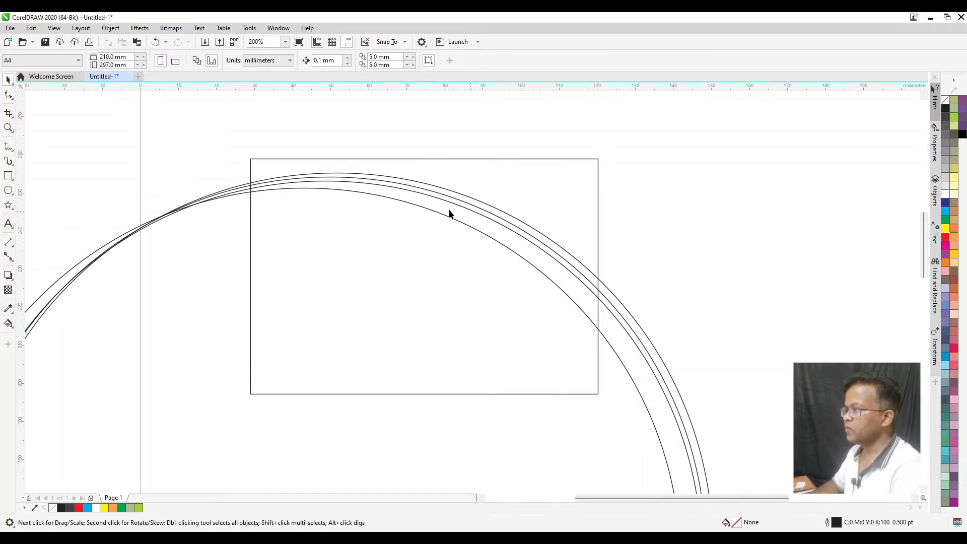
# Step: Intersect the lowest of the large circles with the rectangle
pyautogui.click(322, 229)
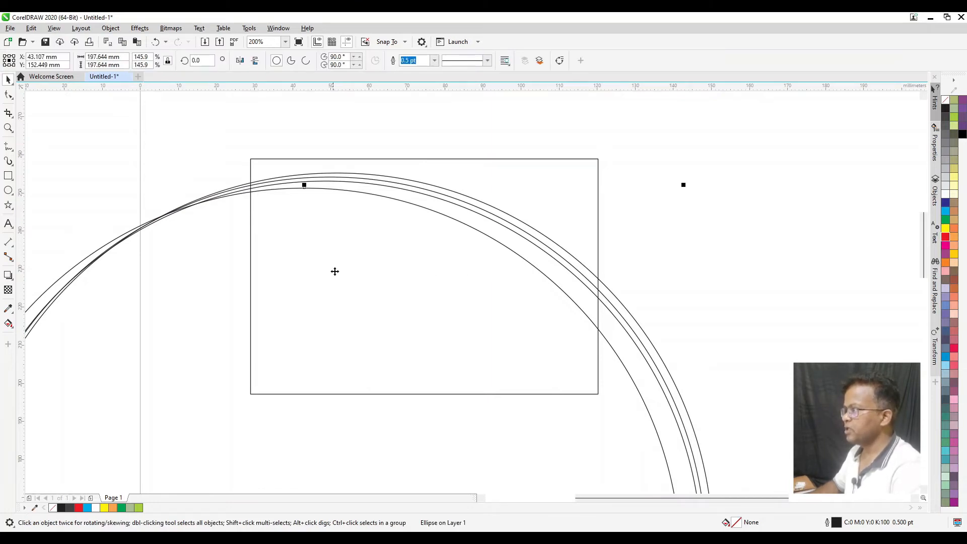
pyautogui.keyDown('shift'); pyautogui.click(584, 169); pyautogui.keyUp('shift')
pyautogui.press('shift')
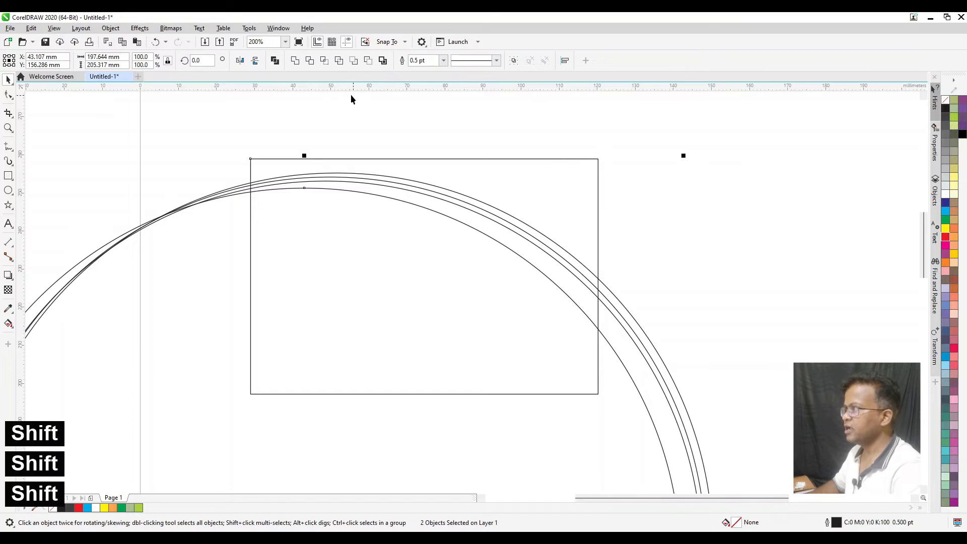
pyautogui.click(325, 61)
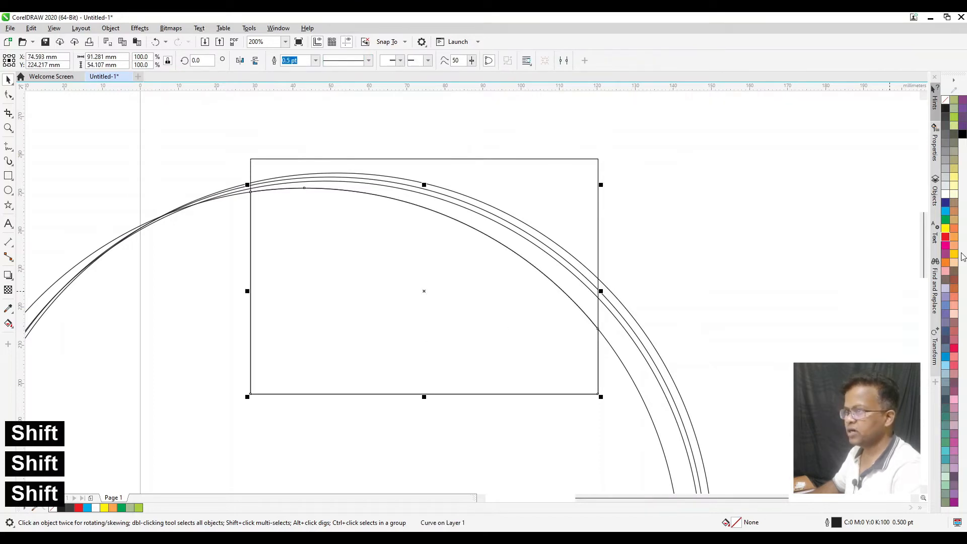
# Step: Fill the intersected shape inside the rectangle with yellow and delete the large circle that formed it
pyautogui.click(945, 228)
pyautogui.click(703, 219)
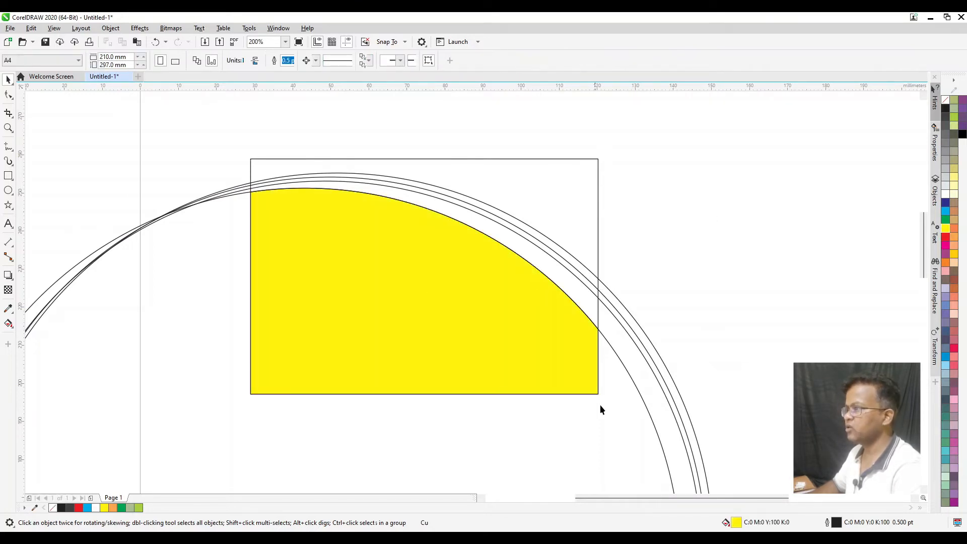
pyautogui.click(627, 436)
pyautogui.press('Delete')
pyautogui.click(580, 303)
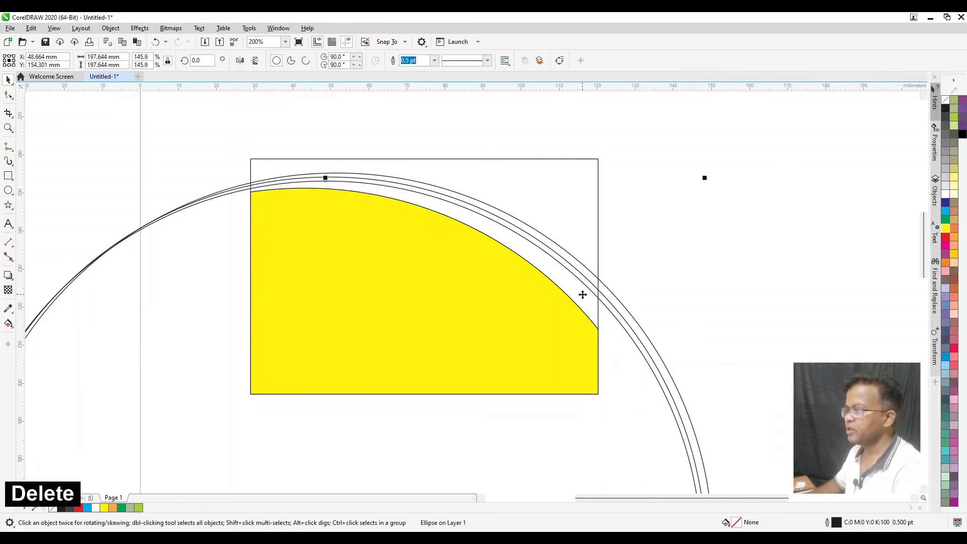
pyautogui.keyDown('shift'); pyautogui.click(575, 170); pyautogui.keyUp('shift')
pyautogui.click(715, 250)
pyautogui.click(574, 282)
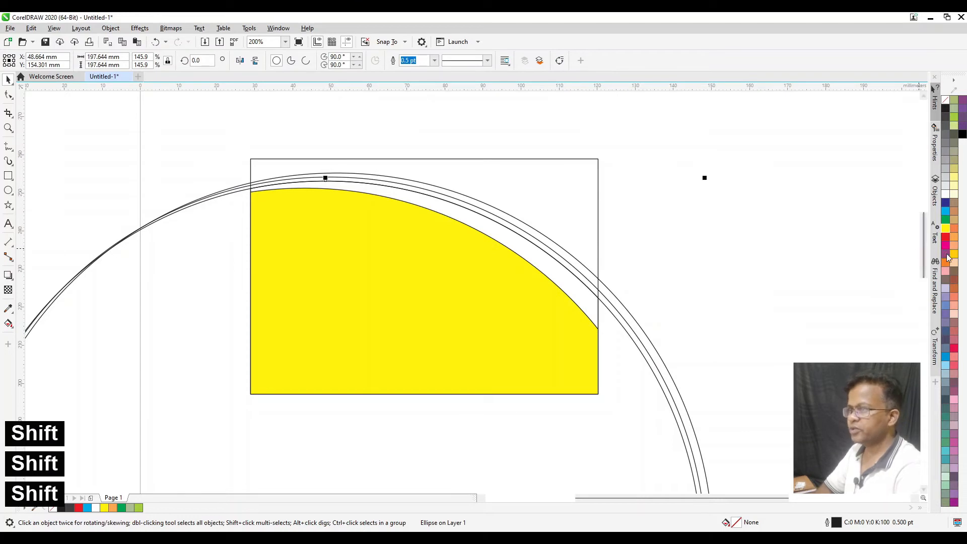
pyautogui.click(954, 255)
pyautogui.press('Delete')
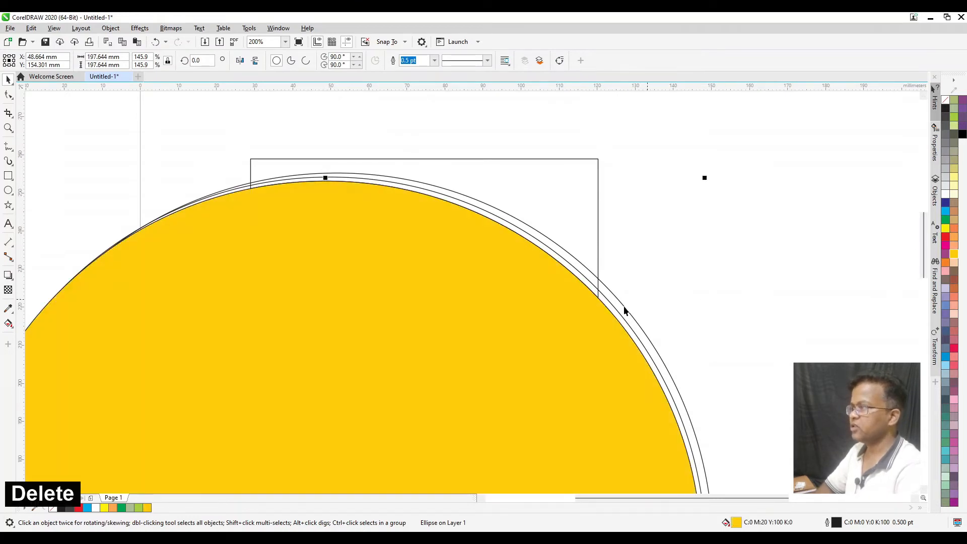
pyautogui.click(595, 303)
pyautogui.click(952, 257)
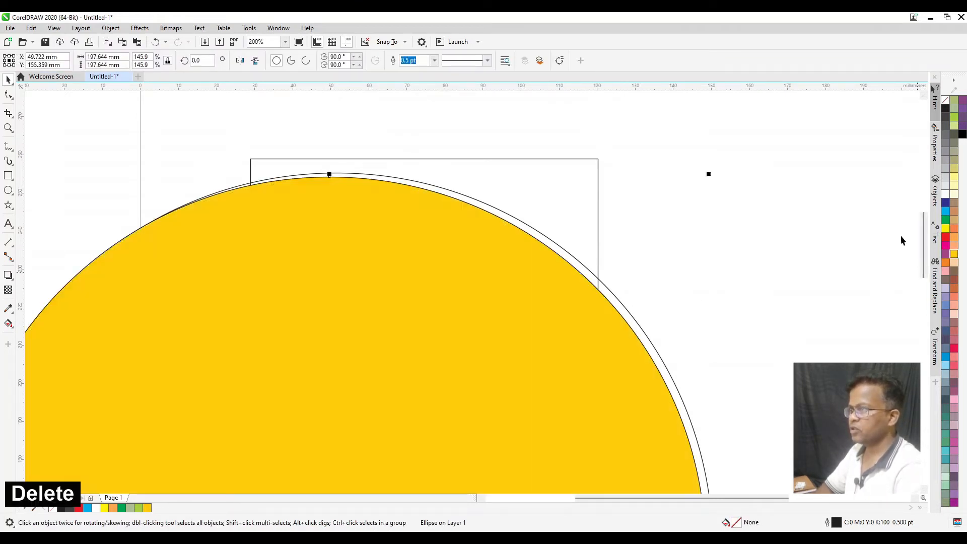
pyautogui.hotkey('ctrl', 'z')
pyautogui.hotkey('ctrl', 'z')
pyautogui.hotkey('ctrl', 'z')
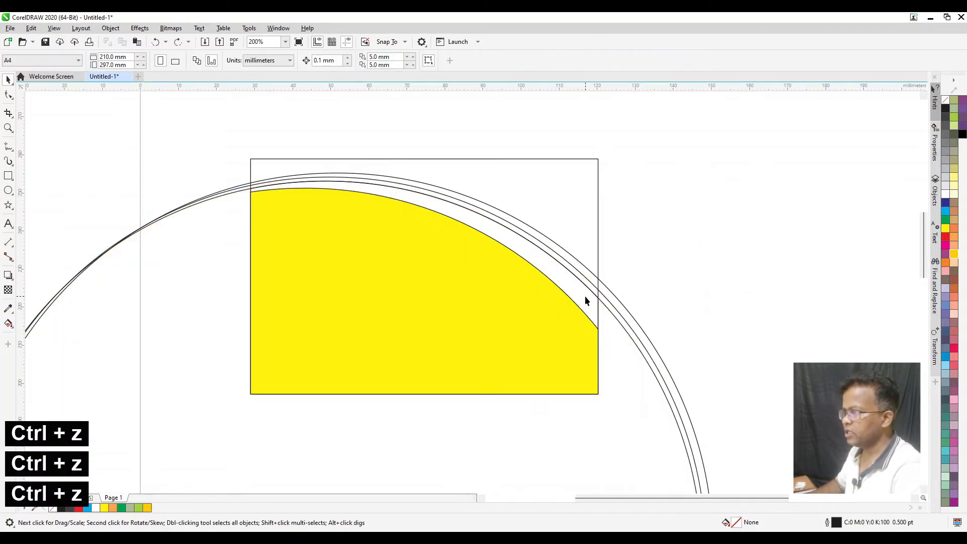
pyautogui.click(598, 316)
pyautogui.moveTo(598, 315); pyautogui.dragTo(622, 356)
pyautogui.hotkey('ctrl', 'z')
# Step: Dig-select through the overlapping circles to reach the one directly above the yellow shape, and clear the selection
pyautogui.click(579, 294)
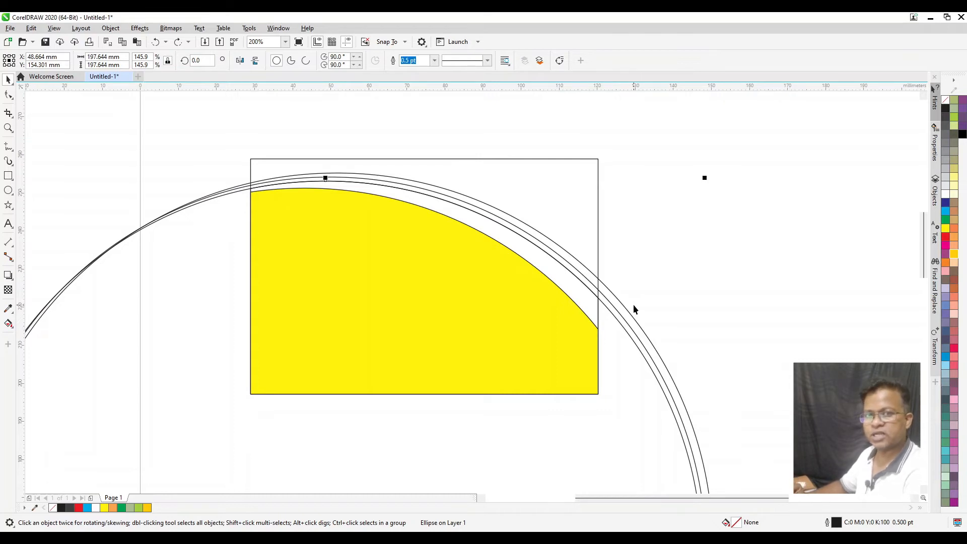
pyautogui.click(562, 278)
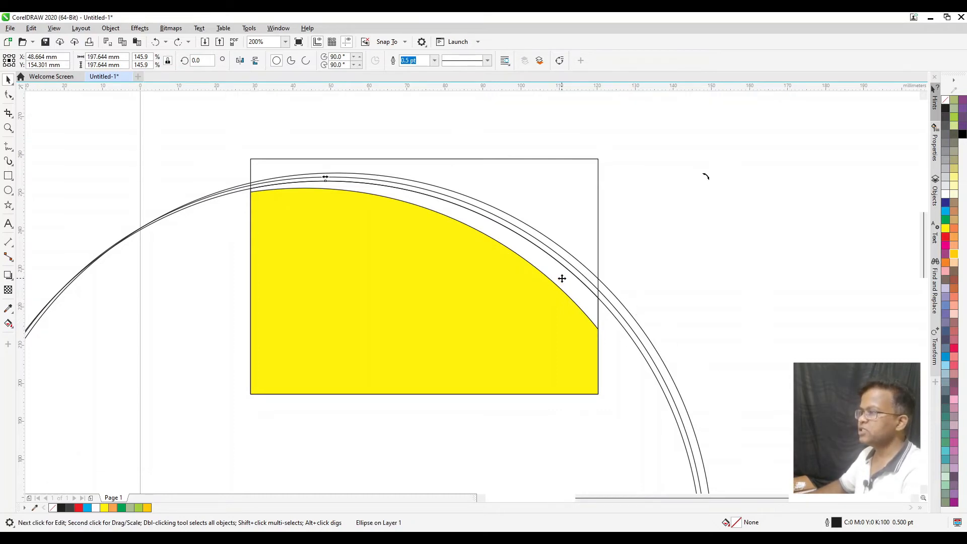
pyautogui.click(726, 278)
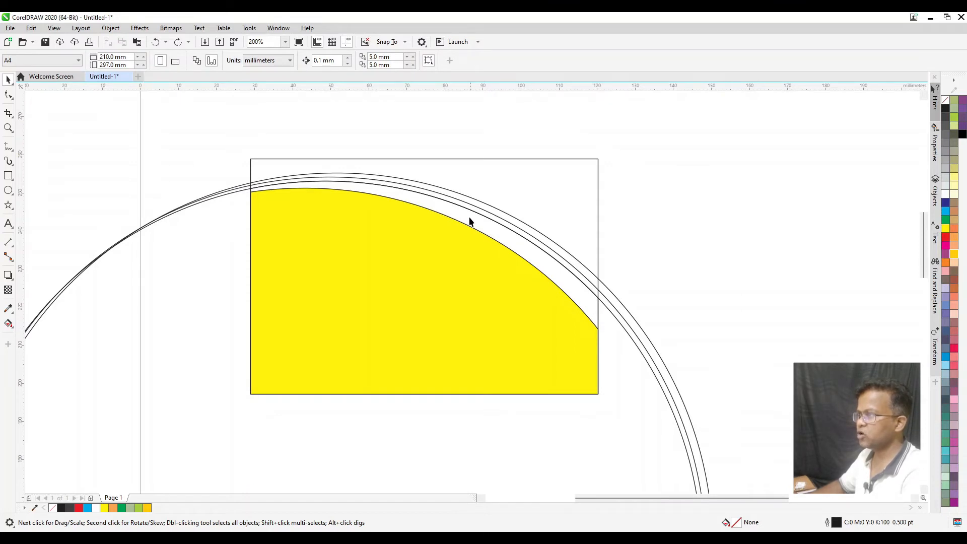
pyautogui.keyDown('alt'); pyautogui.click(585, 305); pyautogui.keyUp('alt')
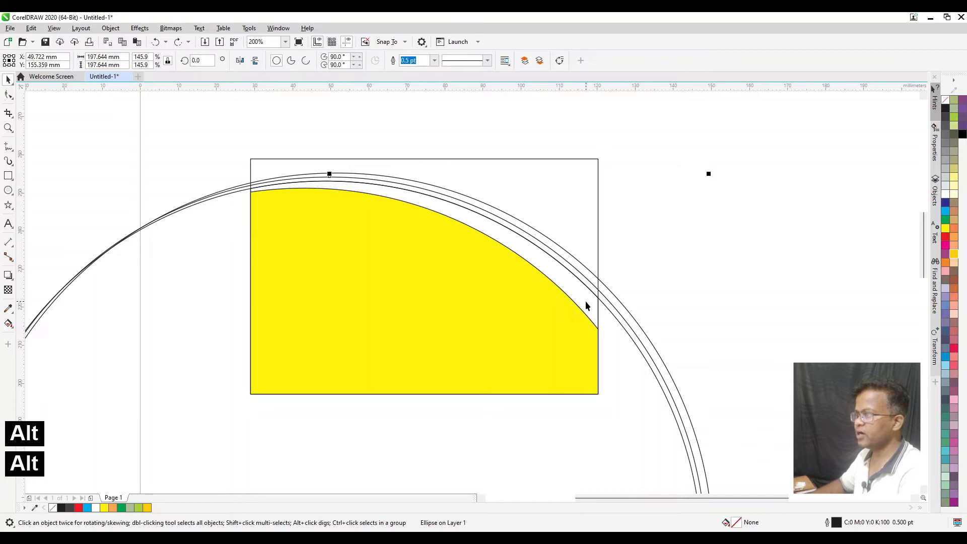
pyautogui.keyDown('alt'); pyautogui.click(527, 250); pyautogui.keyUp('alt')
pyautogui.click(470, 219)
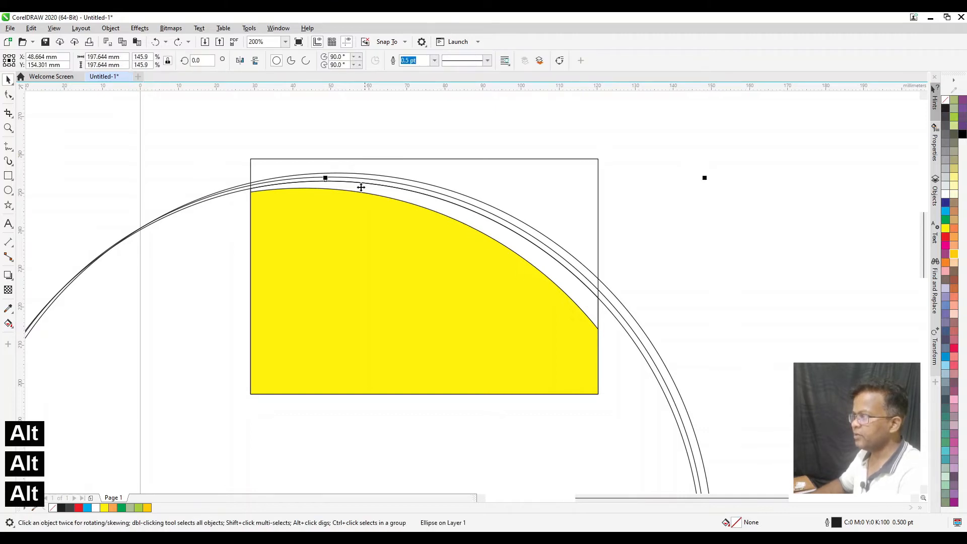
pyautogui.click(725, 261)
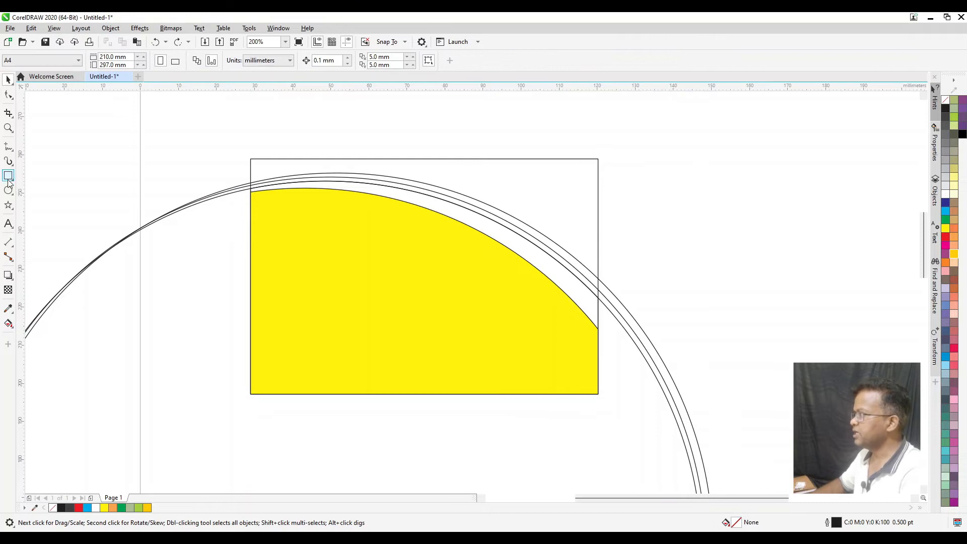
# Step: Stack two offset red rectangles, each about 52 by 56 mm, in the empty area beside the design
pyautogui.moveTo(638, 157)
pyautogui.mouseDown()
pyautogui.moveTo(718, 352)
pyautogui.moveTo(711, 369)
pyautogui.mouseUp()
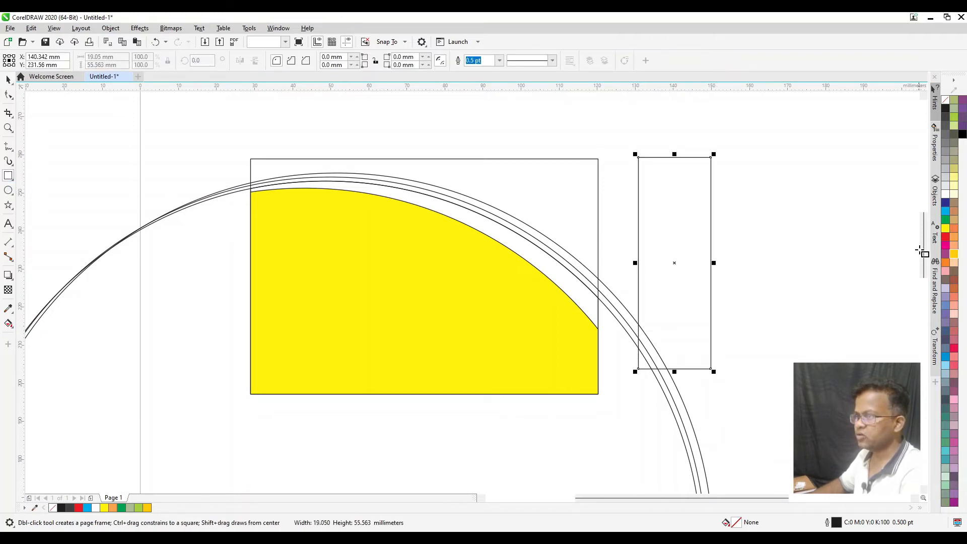
pyautogui.click(946, 242)
pyautogui.press('space')
pyautogui.moveTo(675, 201); pyautogui.dragTo(690, 181)
pyautogui.rightClick(690, 180)
pyautogui.keyDown('shift'); pyautogui.click(692, 357); pyautogui.keyUp('shift')
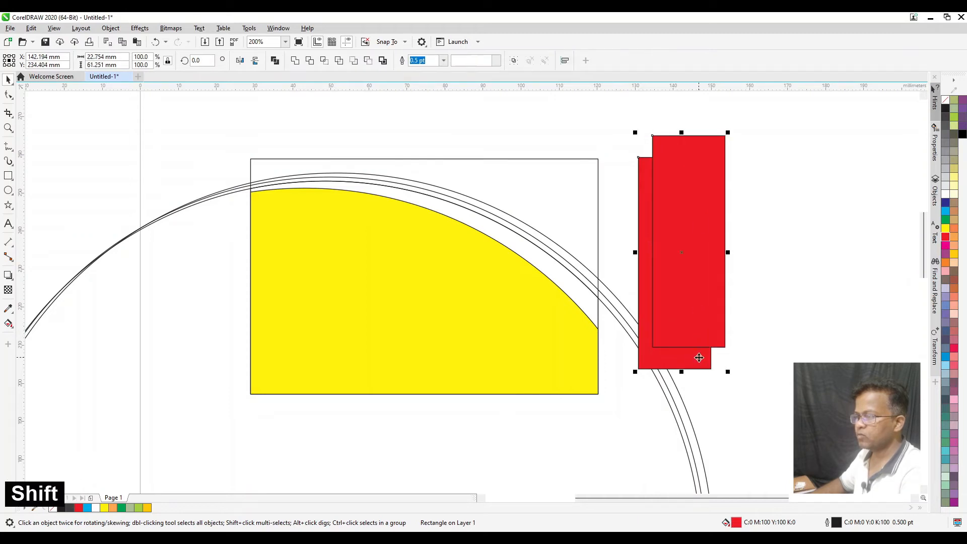
pyautogui.moveTo(728, 251); pyautogui.dragTo(877, 250)
pyautogui.press('Escape')
# Step: Build the rectangle stack up with offset copies filled cyan, green, brown and dark blue above the red one
pyautogui.moveTo(714, 253); pyautogui.dragTo(748, 252)
pyautogui.click(946, 212)
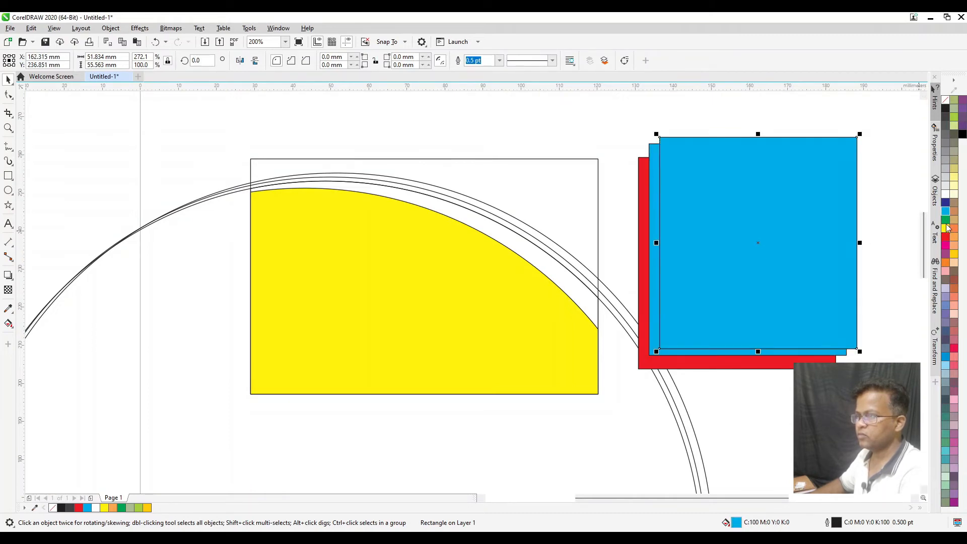
pyautogui.click(945, 219)
pyautogui.moveTo(702, 317); pyautogui.dragTo(724, 309)
pyautogui.click(954, 279)
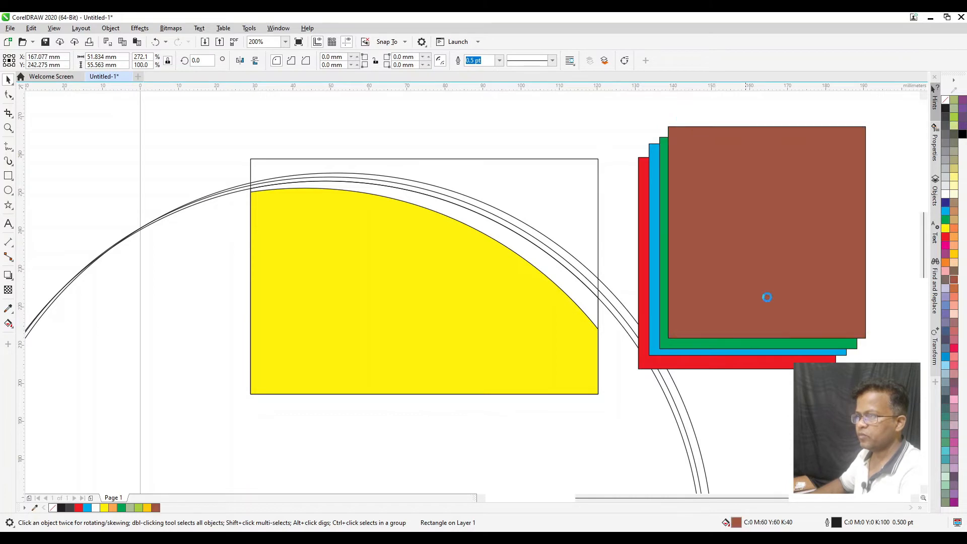
pyautogui.click(945, 202)
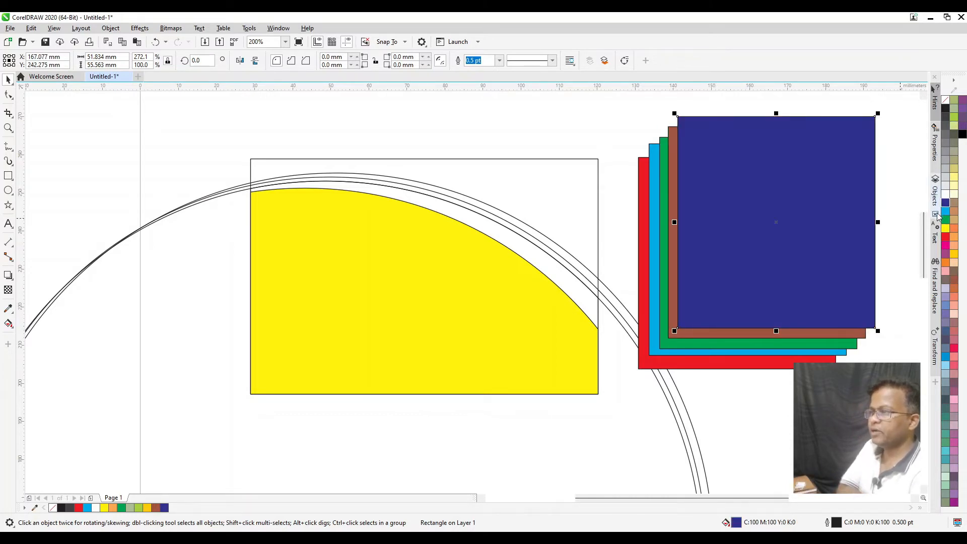
pyautogui.click(902, 218)
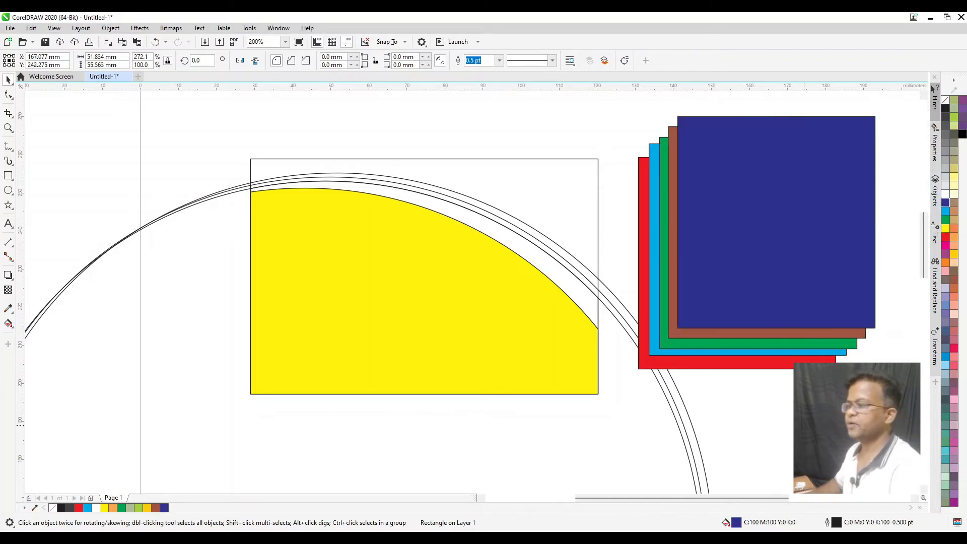
# Step: Dig-select down through the stack from the dark blue rectangle to the red one, and delete all the stacked rectangles
pyautogui.click(762, 215)
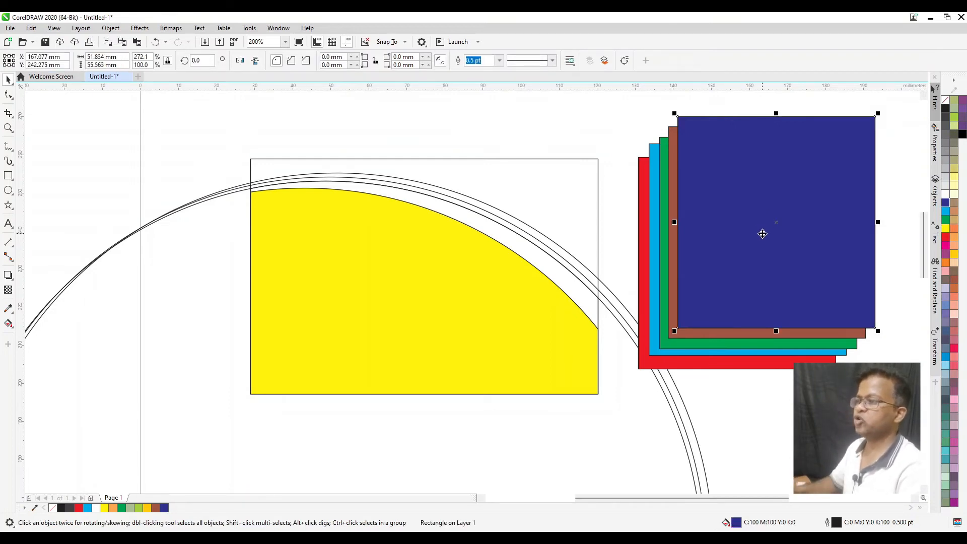
pyautogui.keyDown('alt'); pyautogui.click(761, 237); pyautogui.keyUp('alt')
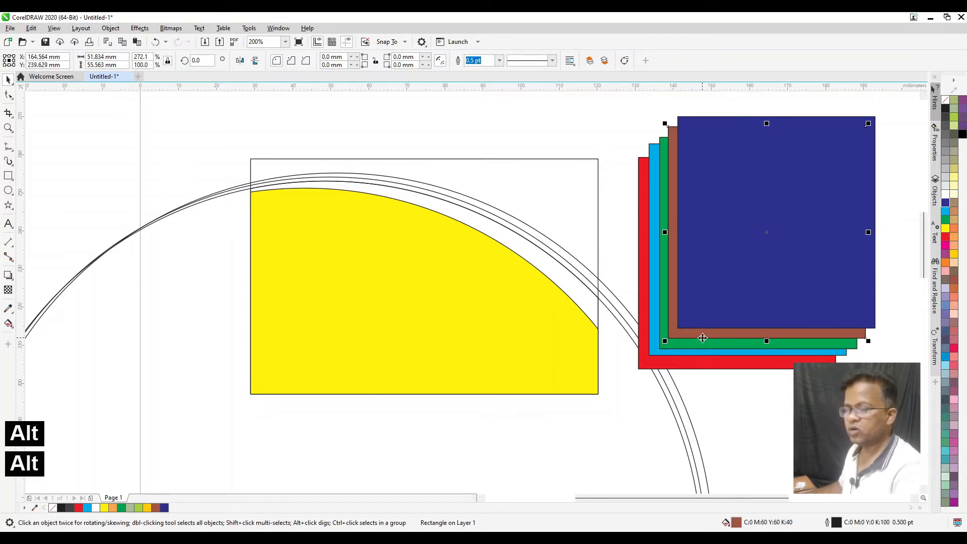
pyautogui.keyDown('alt'); pyautogui.click(725, 285); pyautogui.keyUp('alt')
pyautogui.keyDown('alt'); pyautogui.click(725, 285); pyautogui.keyUp('alt')
pyautogui.keyDown('alt'); pyautogui.click(726, 286); pyautogui.keyUp('alt')
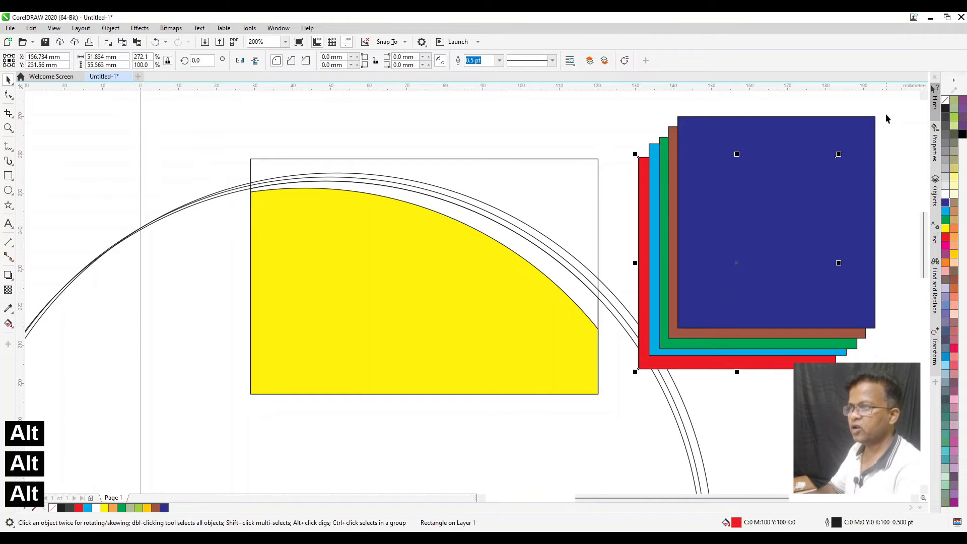
pyautogui.moveTo(893, 105); pyautogui.dragTo(624, 388)
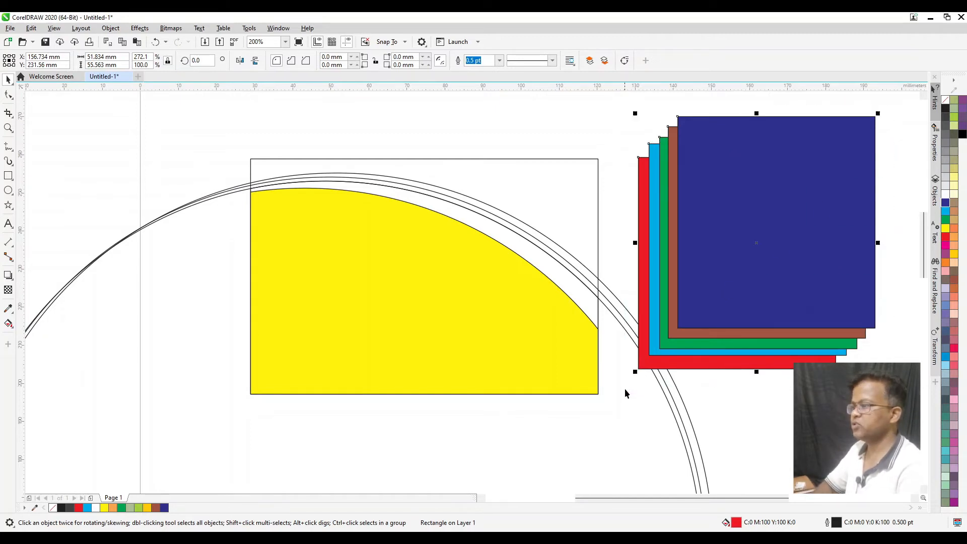
pyautogui.press('Delete')
# Step: Intersect the lowest remaining circle with the rectangle as a light orange band (C0 M60 Y80 K0) and delete that circle
pyautogui.keyDown('alt'); pyautogui.click(584, 310); pyautogui.keyUp('alt')
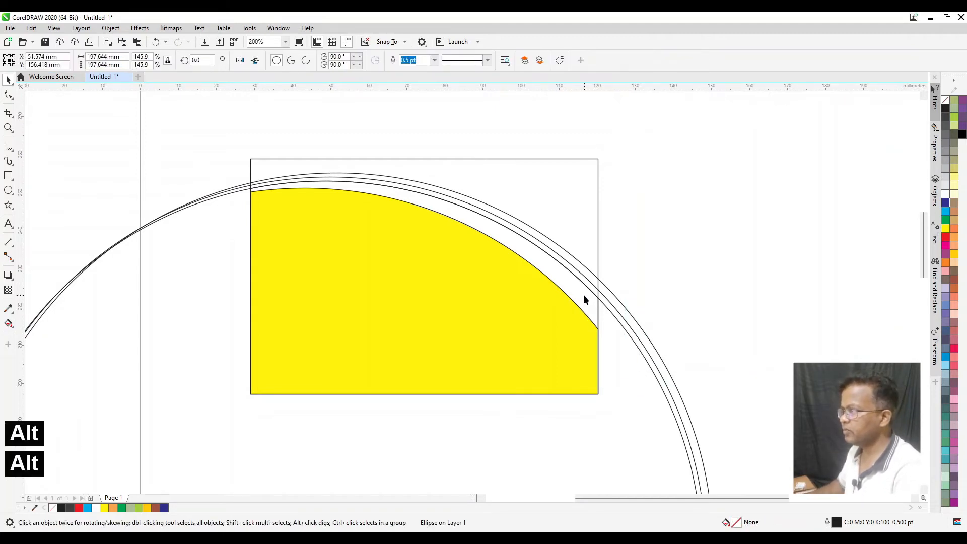
pyautogui.keyDown('alt'); pyautogui.click(587, 311); pyautogui.keyUp('alt')
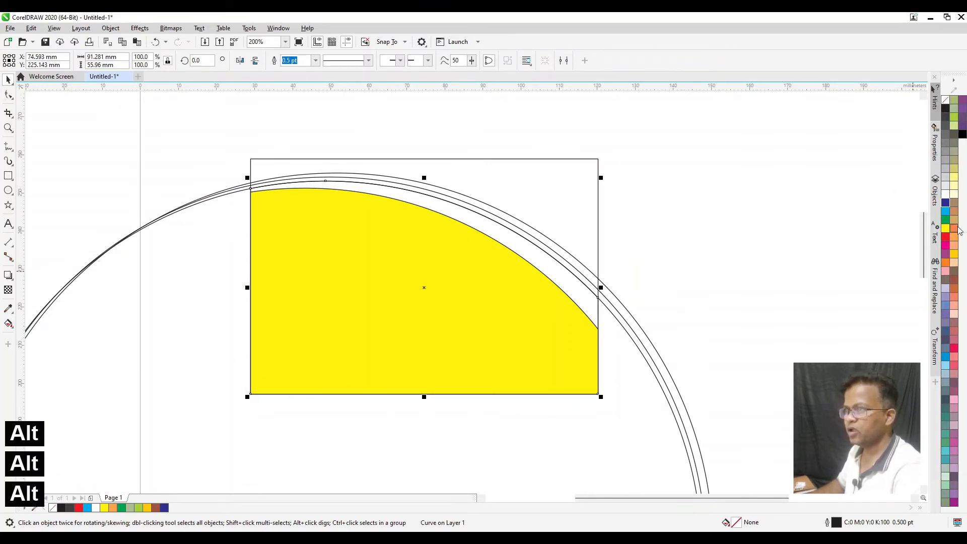
pyautogui.click(955, 240)
pyautogui.click(676, 308)
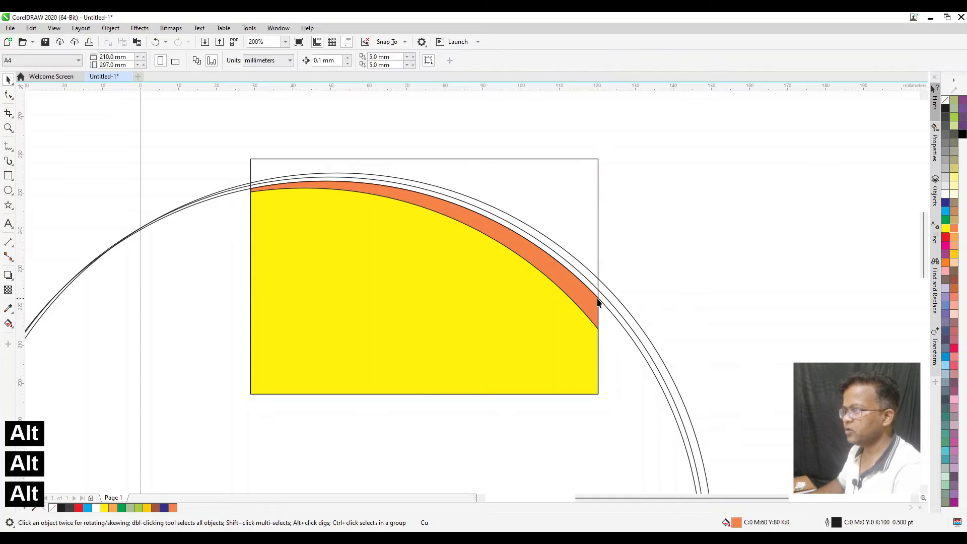
pyautogui.click(609, 327)
pyautogui.press('Delete')
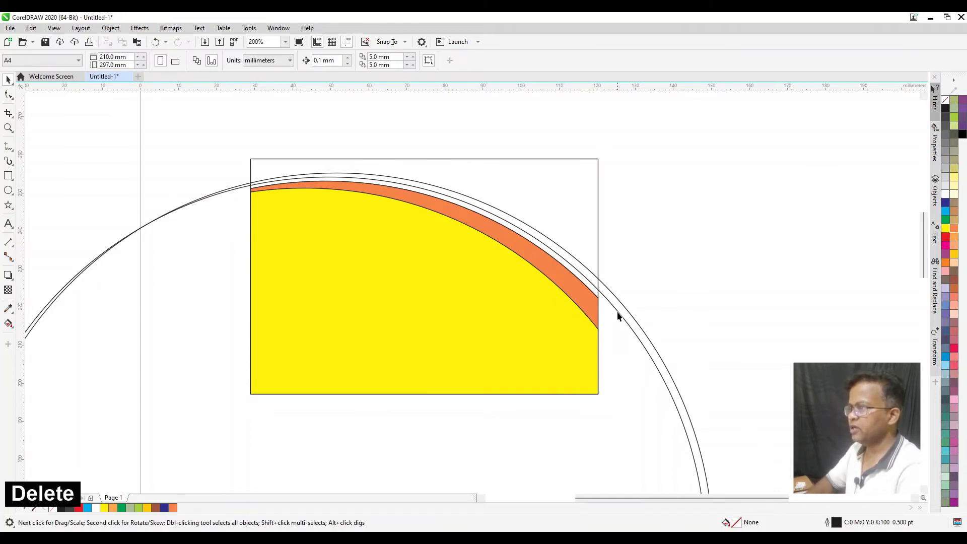
# Step: Intersect the middle circle with the rectangle as a darker orange band and delete that circle
pyautogui.click(606, 306)
pyautogui.keyDown('shift'); pyautogui.click(576, 201); pyautogui.keyUp('shift')
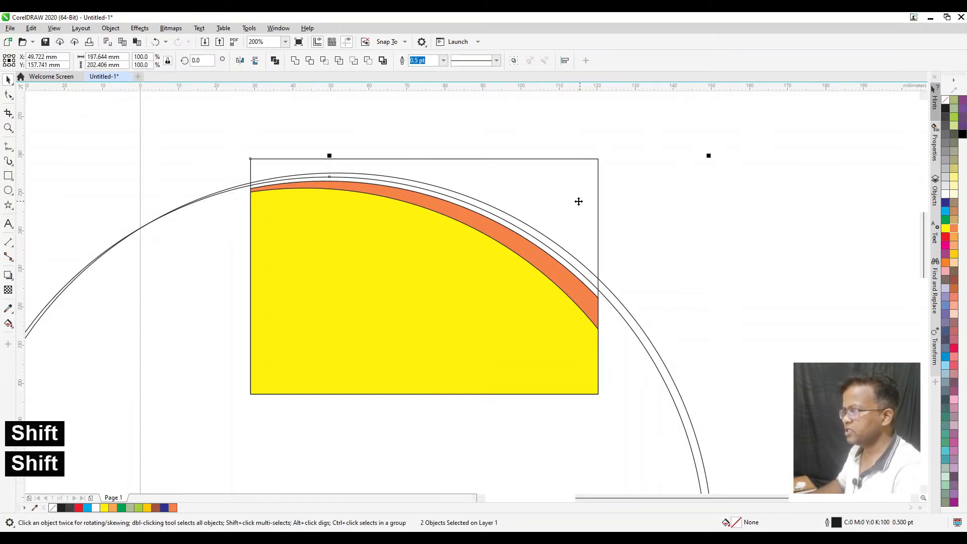
pyautogui.click(324, 60)
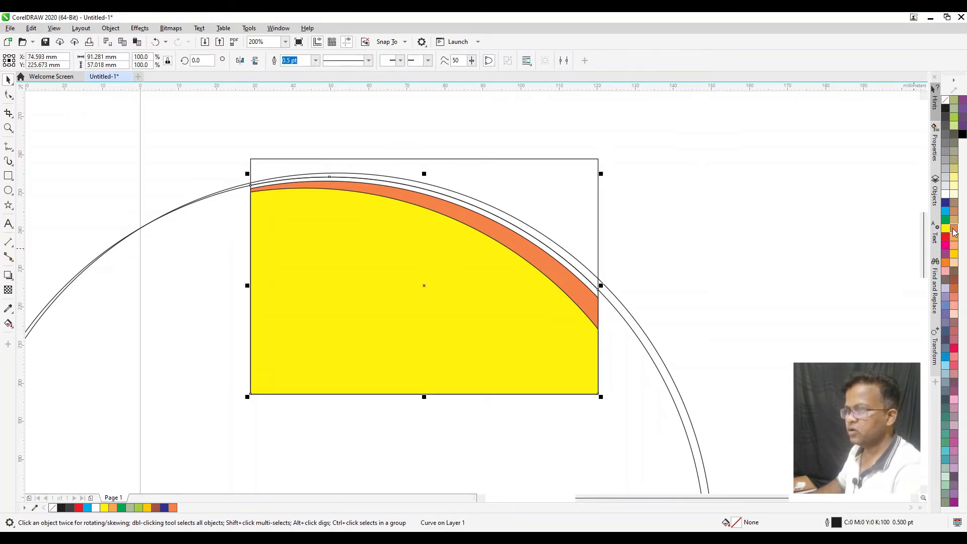
pyautogui.click(954, 232)
pyautogui.click(941, 253)
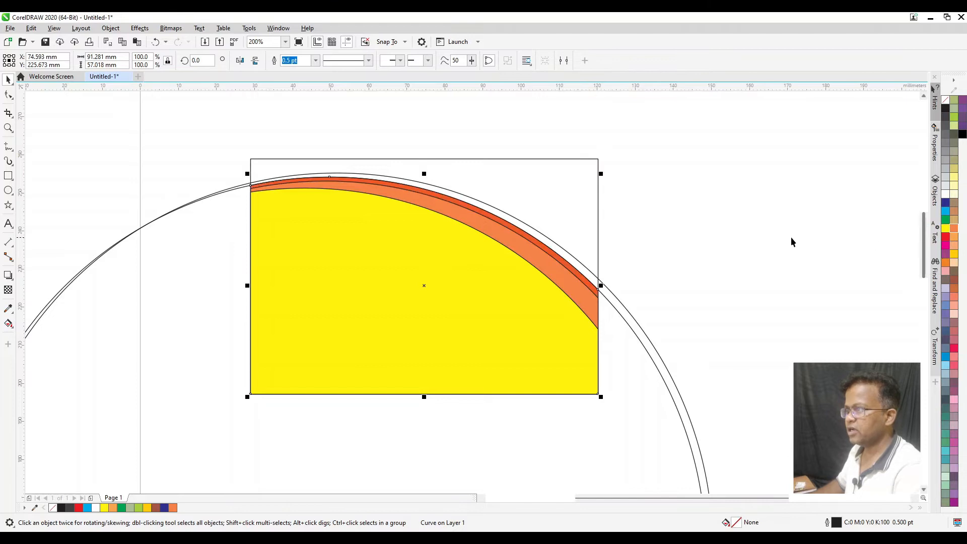
pyautogui.click(634, 303)
pyautogui.click(615, 327)
pyautogui.press('Delete')
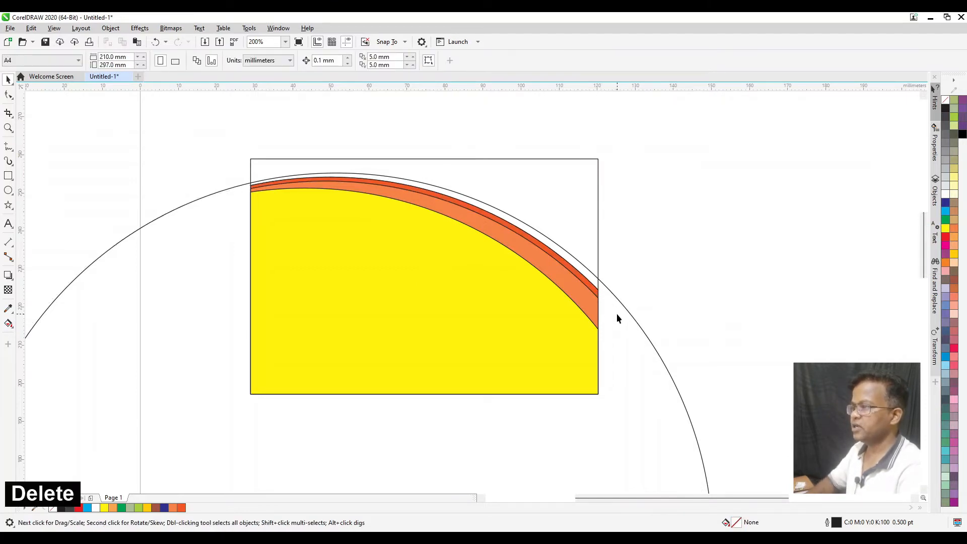
# Step: Intersect the last large circle with the rectangle as a red band and delete the circle
pyautogui.click(616, 314)
pyautogui.keyDown('shift'); pyautogui.click(561, 209); pyautogui.keyUp('shift')
pyautogui.click(325, 60)
pyautogui.click(946, 240)
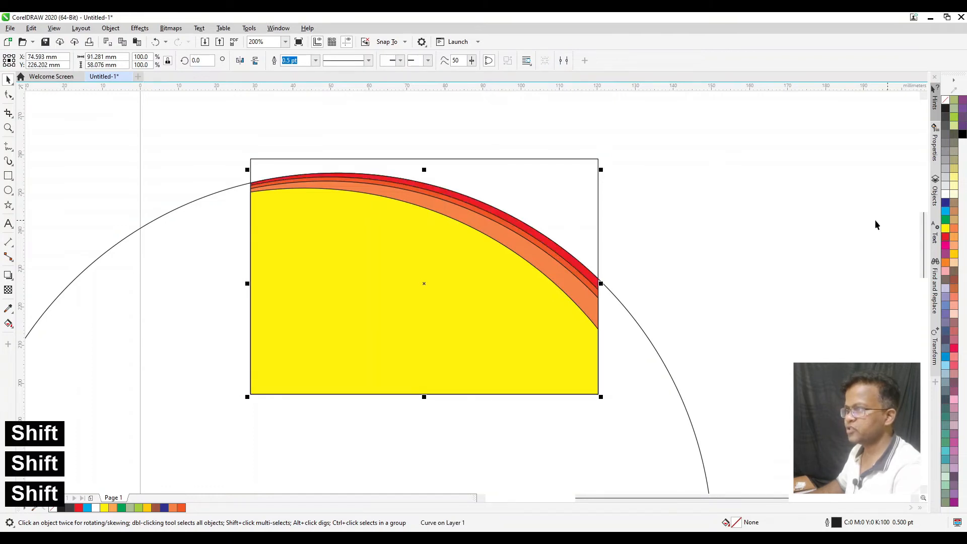
pyautogui.click(722, 248)
pyautogui.click(654, 362)
pyautogui.press('Delete')
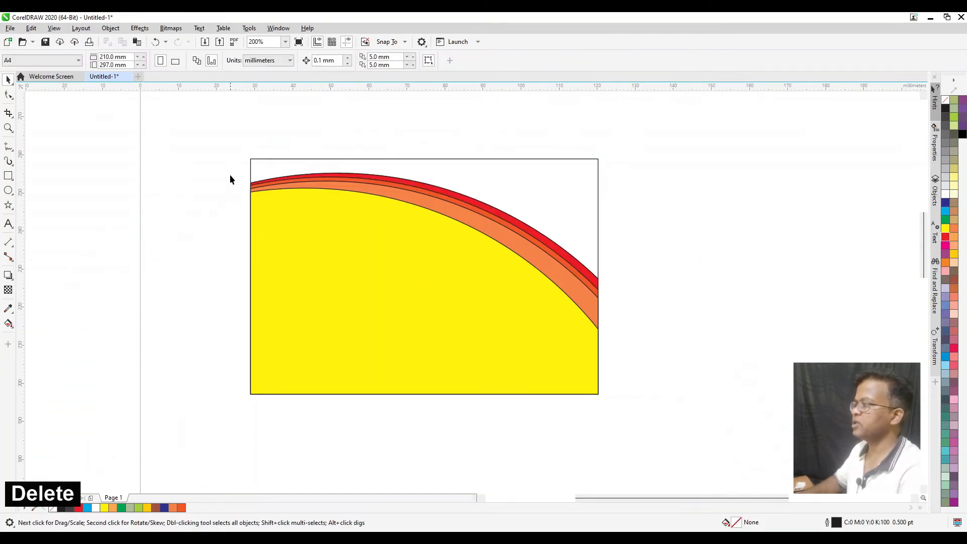
# Step: Remove the outlines from the yellow, orange and red shapes, leaving out the enclosing rectangle
pyautogui.moveTo(617, 430); pyautogui.dragTo(617, 428)
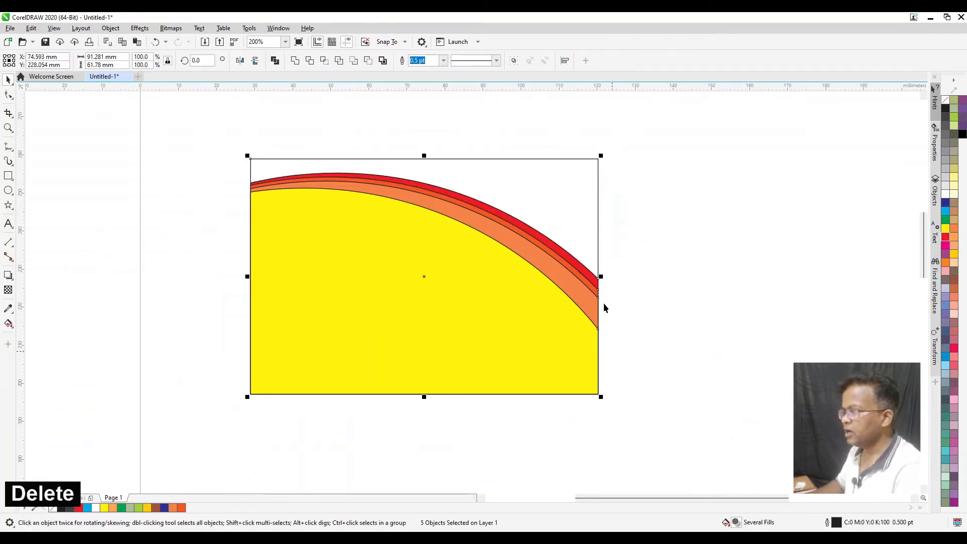
pyautogui.rightClick(945, 101)
pyautogui.click(912, 107)
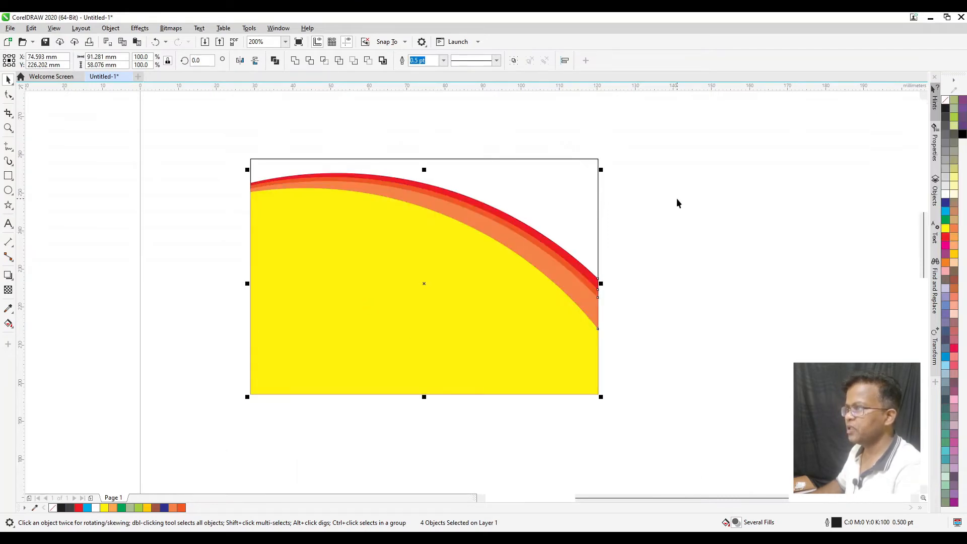
pyautogui.click(676, 199)
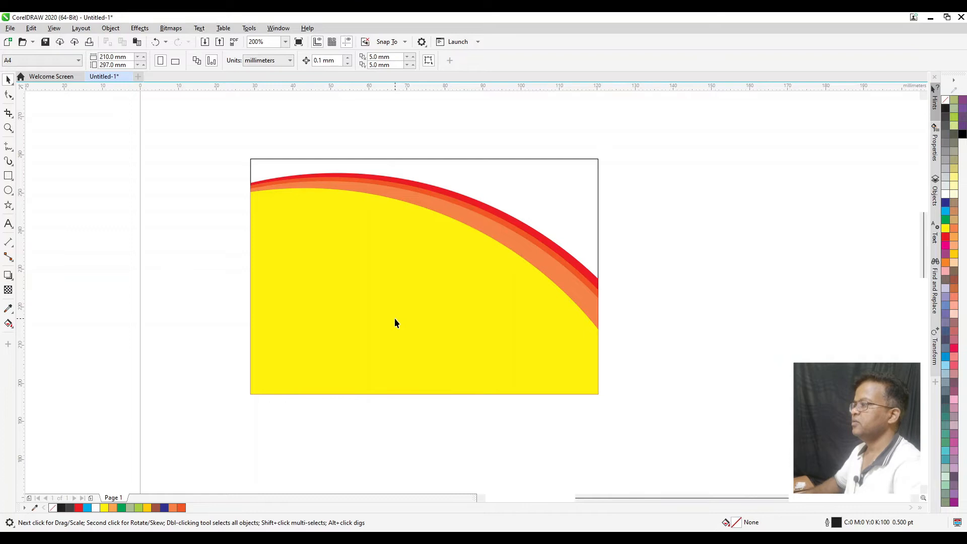
# Step: Copy the enclosing rectangle as a strip about 6 mm high along its lower edge, fill it red and remove its outline
pyautogui.click(471, 179)
pyautogui.moveTo(424, 158); pyautogui.dragTo(425, 370)
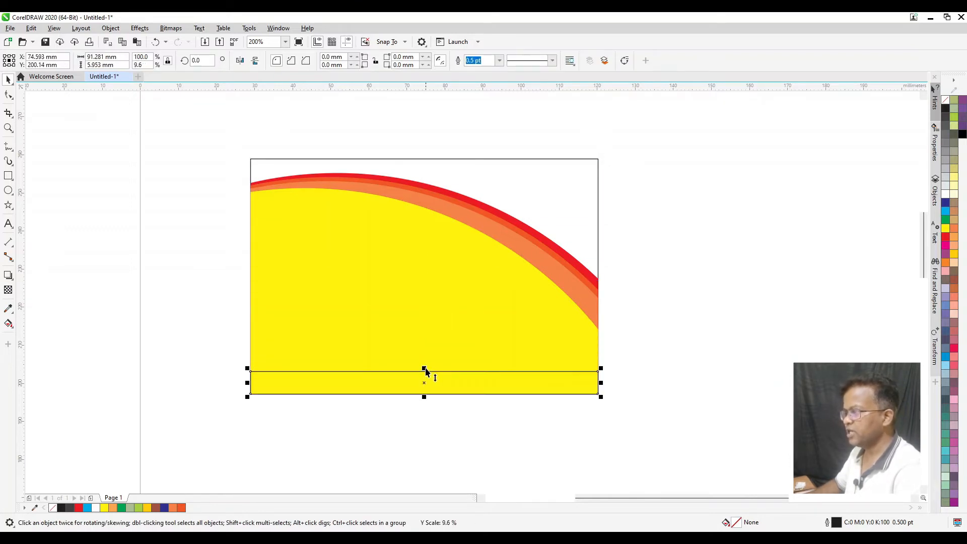
pyautogui.click(945, 238)
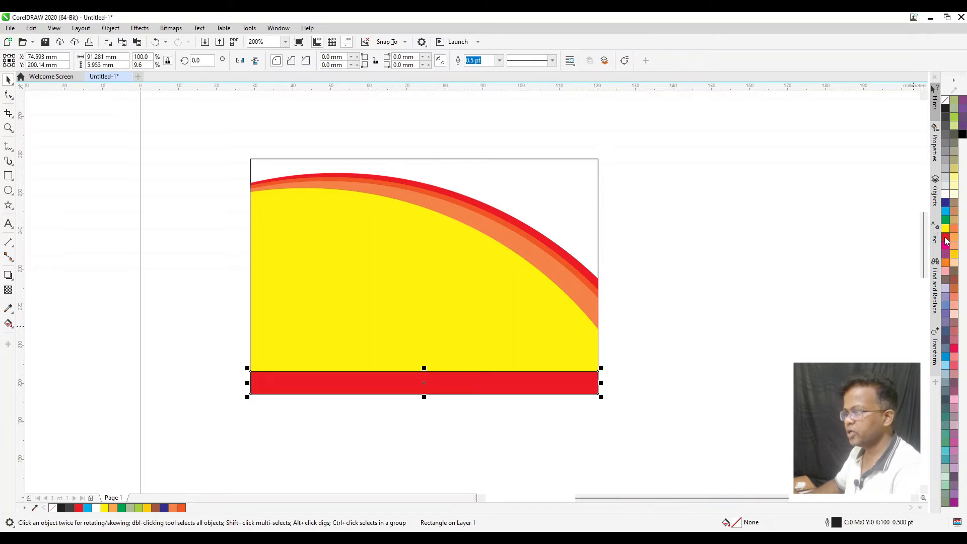
pyautogui.rightClick(945, 103)
pyautogui.click(910, 109)
pyautogui.click(728, 240)
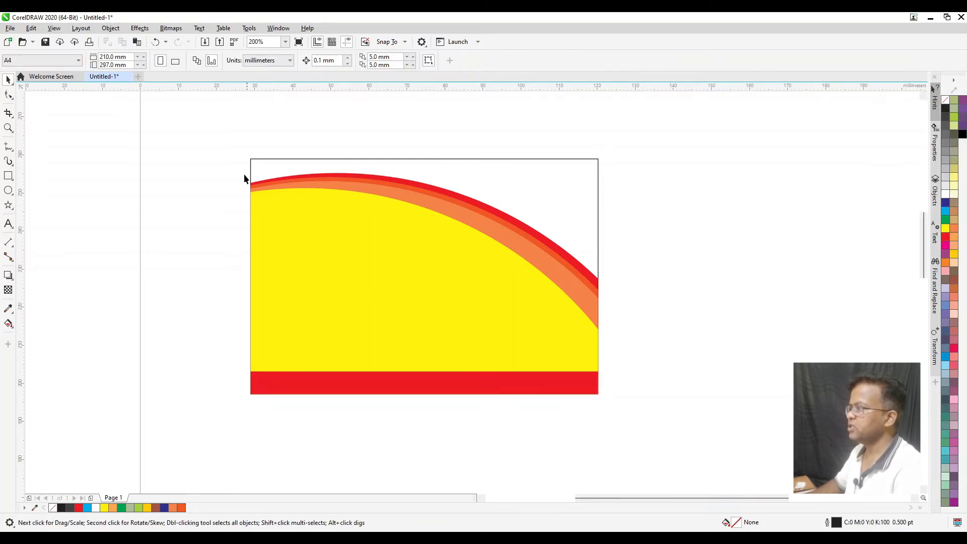
# Step: Delete the whole card design and the SHAPING heading from the page
pyautogui.moveTo(592, 358); pyautogui.dragTo(717, 351)
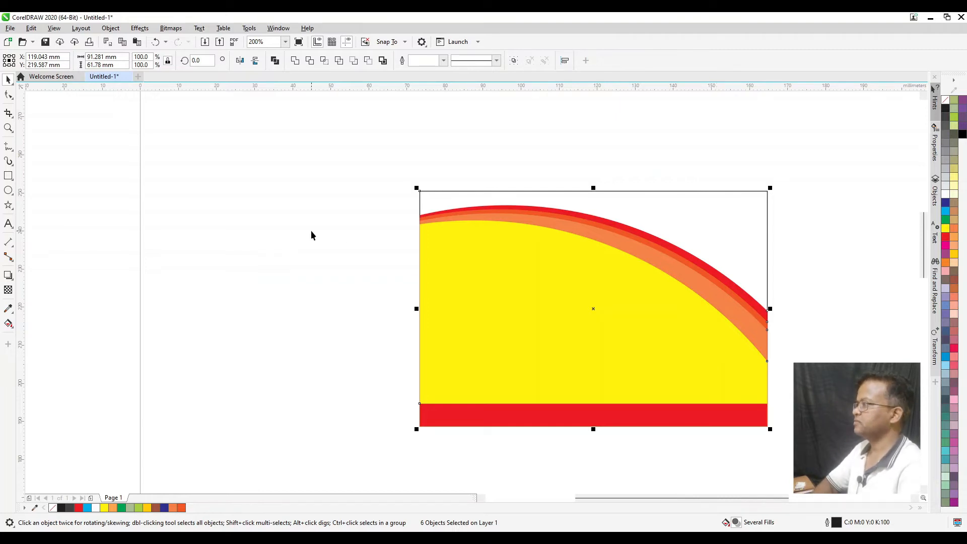
pyautogui.press('Delete')
pyautogui.moveTo(925, 252); pyautogui.dragTo(925, 229)
pyautogui.moveTo(121, 132); pyautogui.dragTo(391, 259)
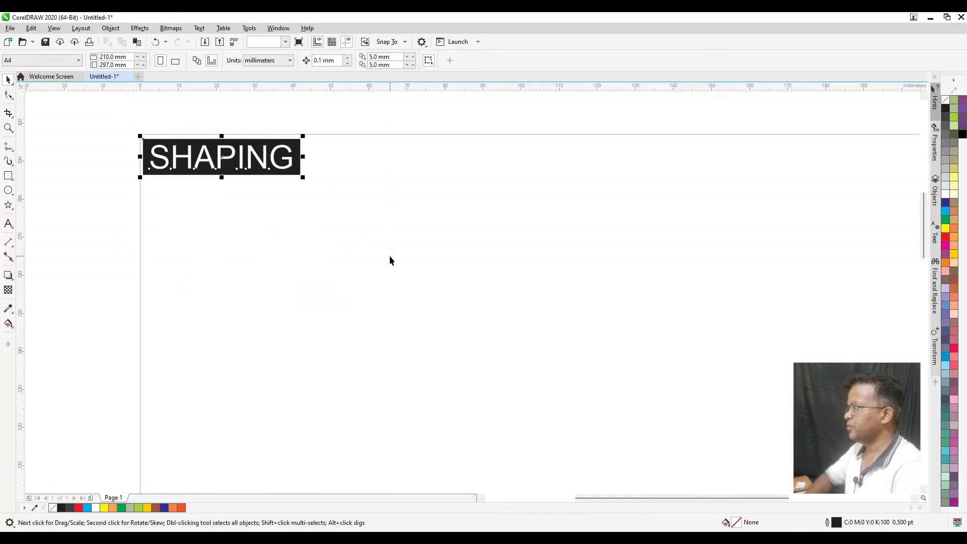
pyautogui.press('Delete')
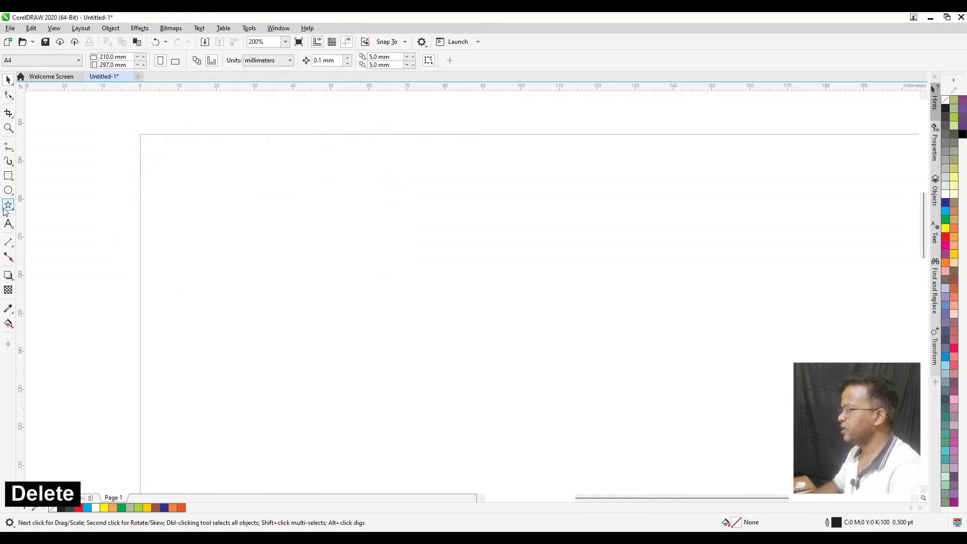
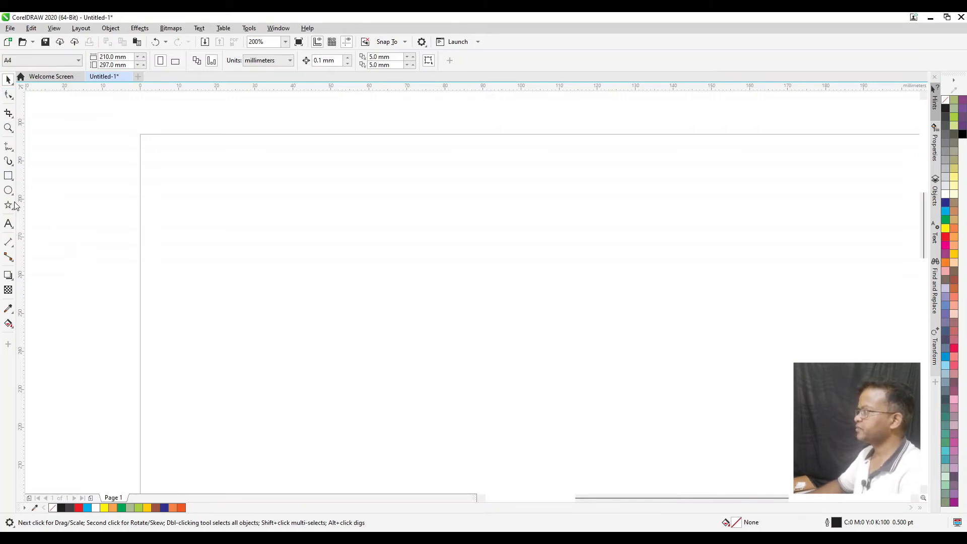
# Step: Draw a rectangle about 49 mm wide and 37 mm high near the upper-left corner of the page
pyautogui.click(8, 175)
pyautogui.moveTo(198, 202); pyautogui.dragTo(386, 347)
pyautogui.press('space')
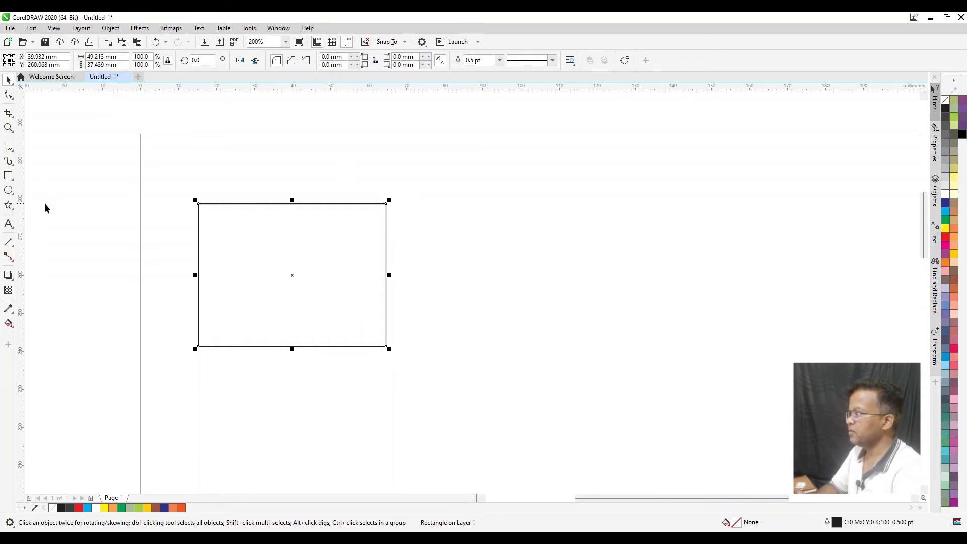
# Step: Draw an ellipse about 47 mm wide and 51 mm high beside the rectangle and convert it to an arc
pyautogui.click(8, 192)
pyautogui.moveTo(426, 202); pyautogui.dragTo(613, 401)
pyautogui.click(291, 61)
pyautogui.click(305, 61)
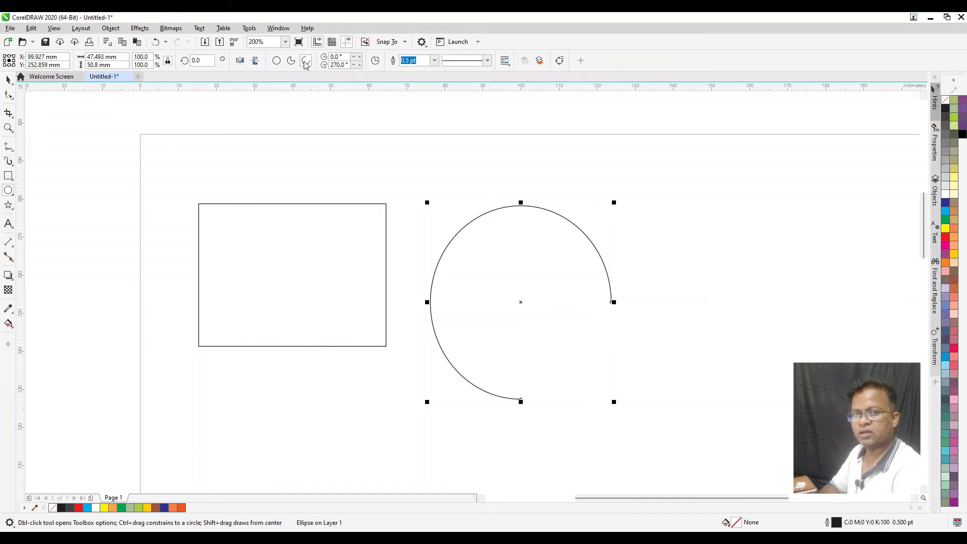
# Step: Reshape the arc with the Shape tool, trying pie and arc forms, until only a small upper-right gap remains, and try a red fill
pyautogui.click(9, 96)
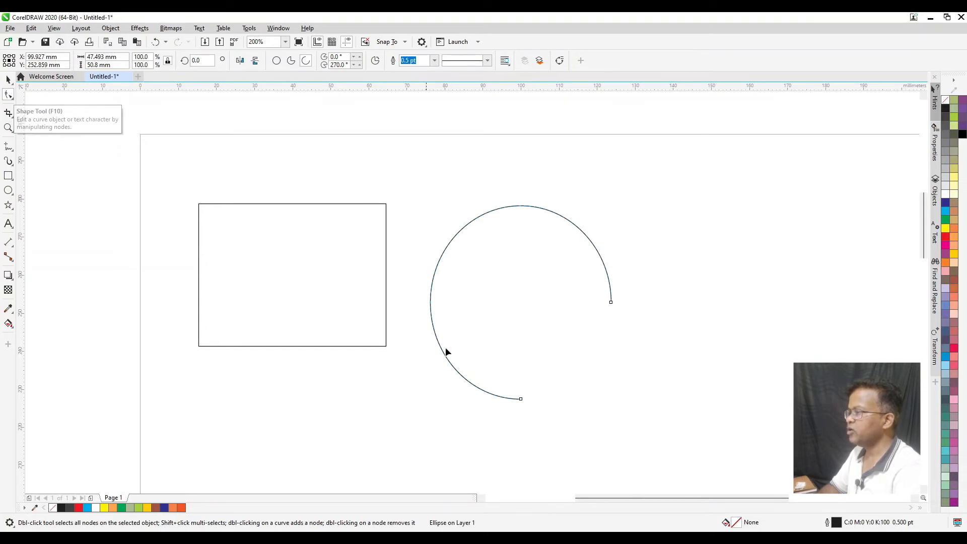
pyautogui.moveTo(611, 304); pyautogui.dragTo(567, 216)
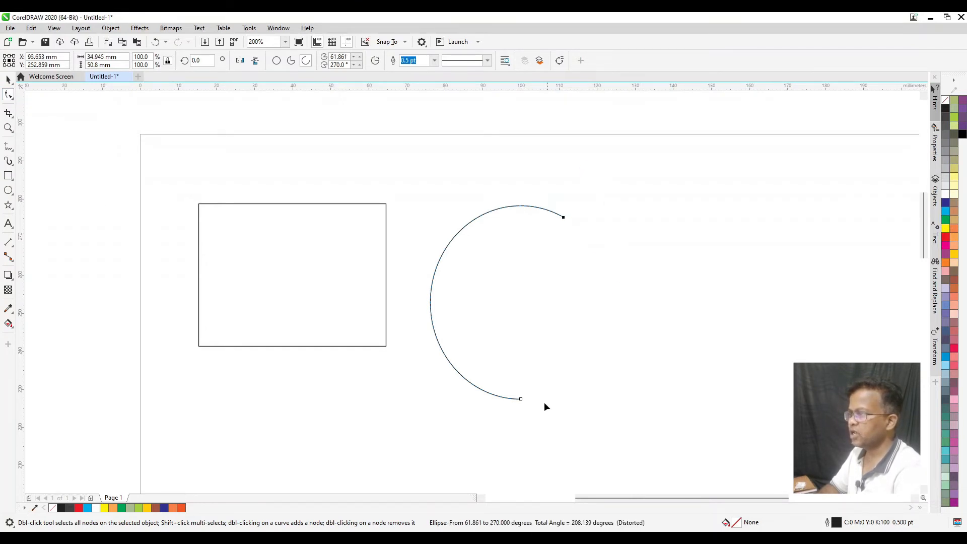
pyautogui.moveTo(415, 223); pyautogui.dragTo(428, 230)
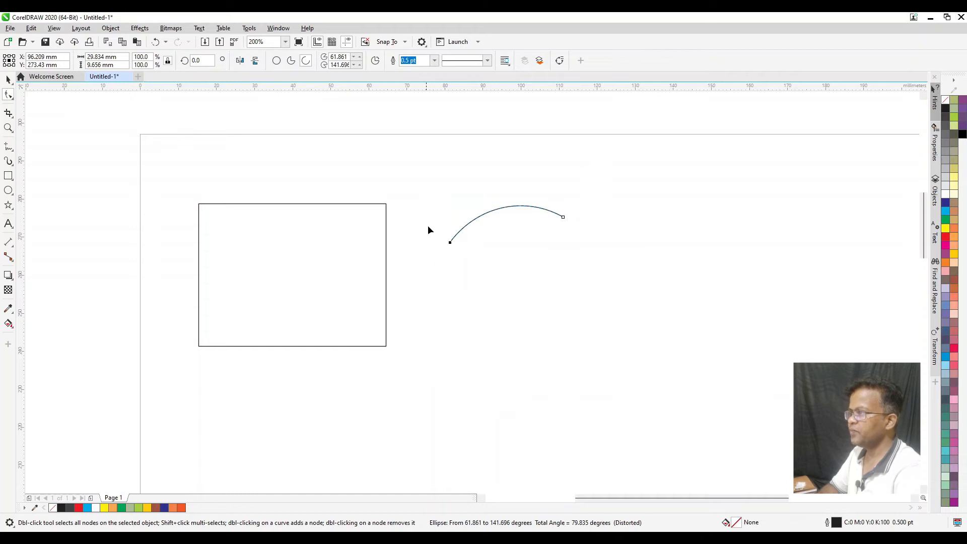
pyautogui.moveTo(469, 259); pyautogui.dragTo(550, 292)
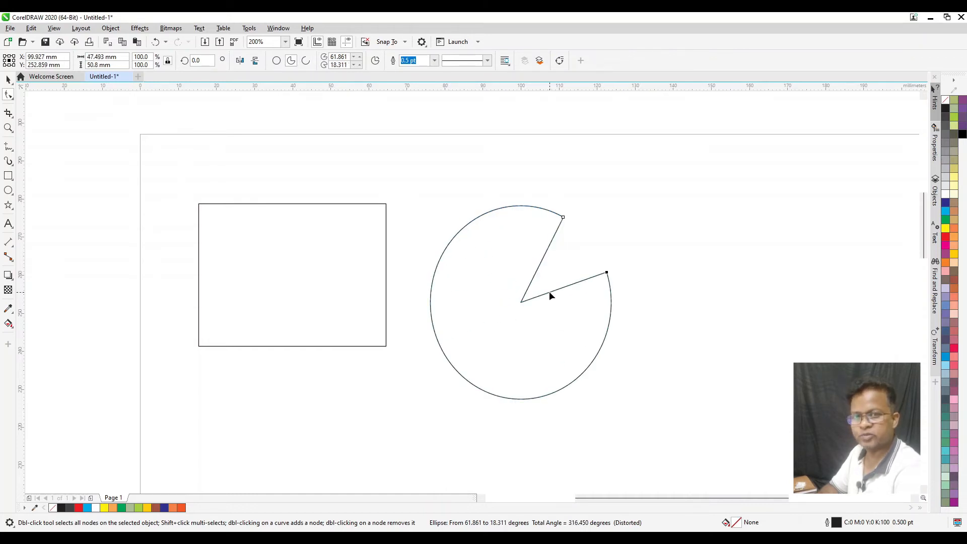
pyautogui.moveTo(607, 274); pyautogui.dragTo(634, 214)
pyautogui.click(943, 236)
# Step: Try to pull the rectangle's upper-right corner node outward with the Shape tool
pyautogui.click(267, 240)
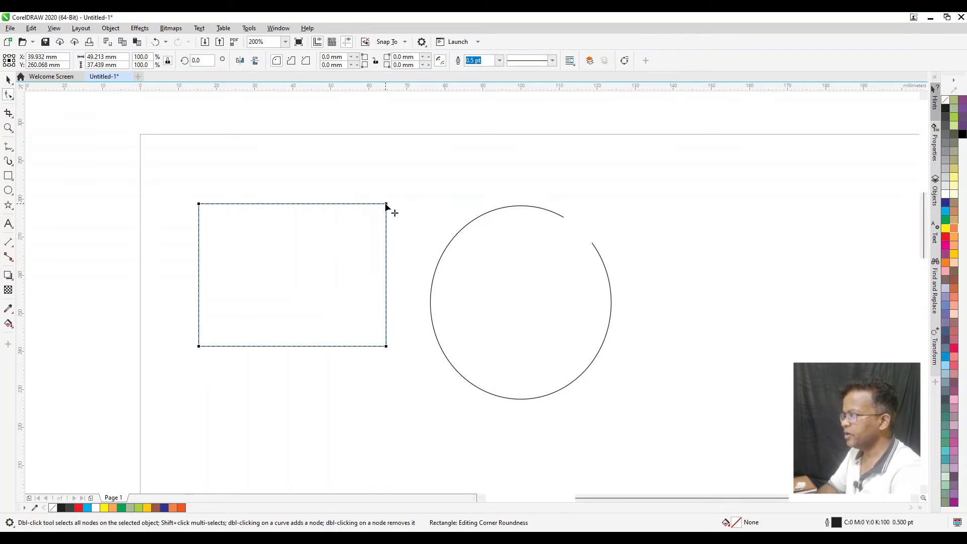
pyautogui.moveTo(386, 205); pyautogui.dragTo(422, 168)
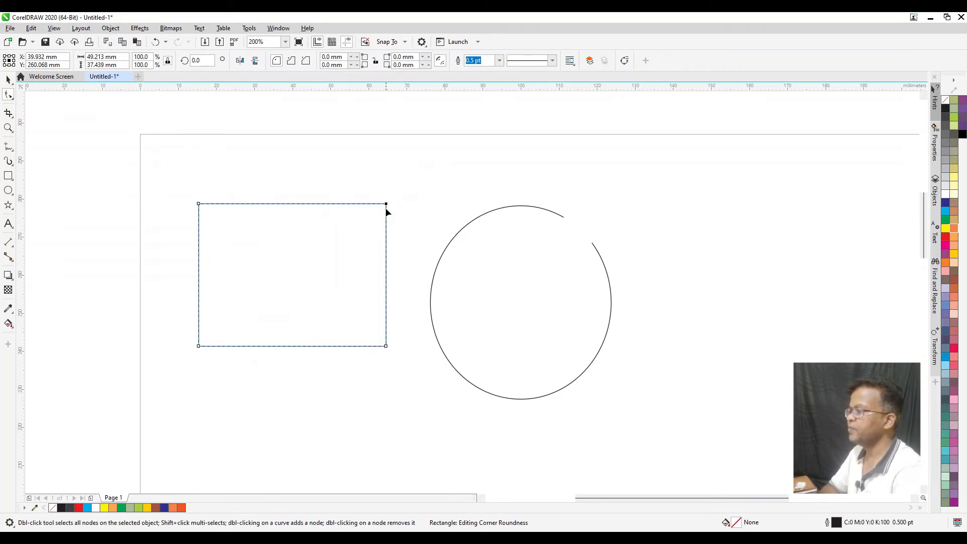
pyautogui.click(177, 204)
pyautogui.click(8, 79)
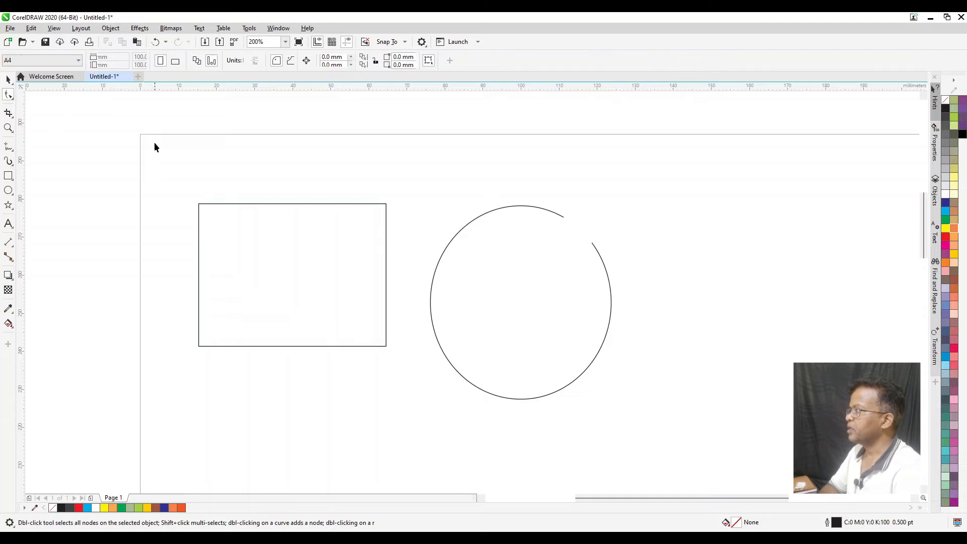
# Step: Select the rectangle again and activate the Shape tool on its corner nodes
pyautogui.click(264, 256)
pyautogui.click(8, 95)
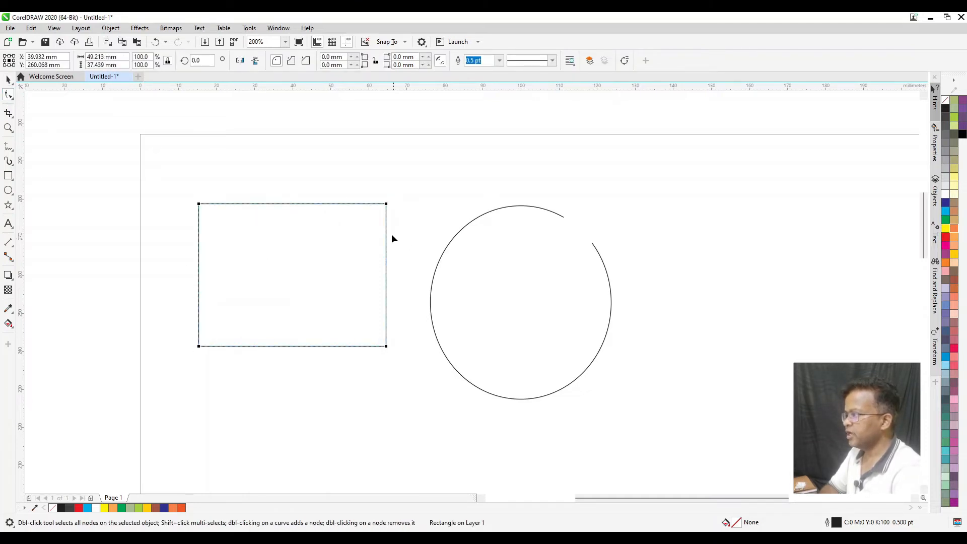
# Step: Round three rectangle corners individually: top right about 12.3 mm, bottom left about 18.7 mm and bottom right about 2.9 mm
pyautogui.click(387, 205)
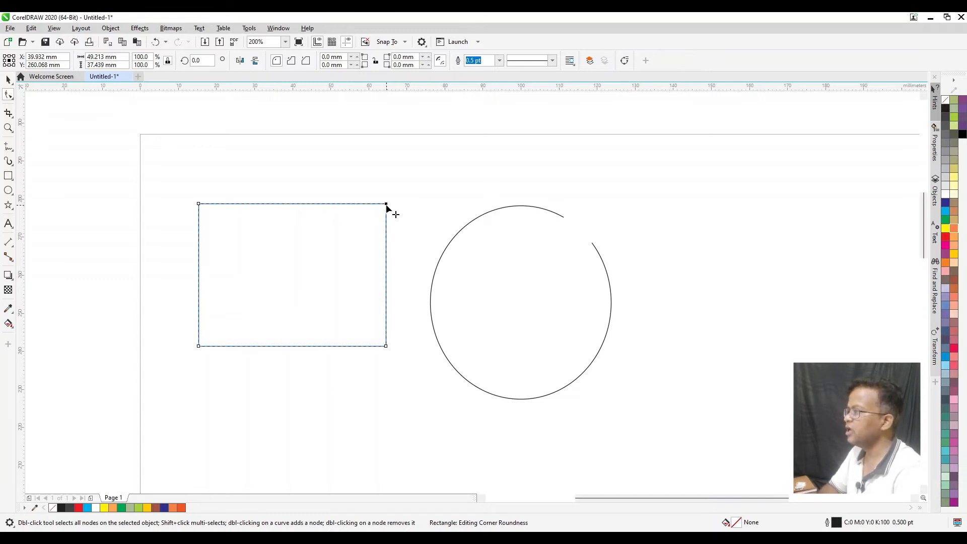
pyautogui.moveTo(386, 206); pyautogui.dragTo(388, 253)
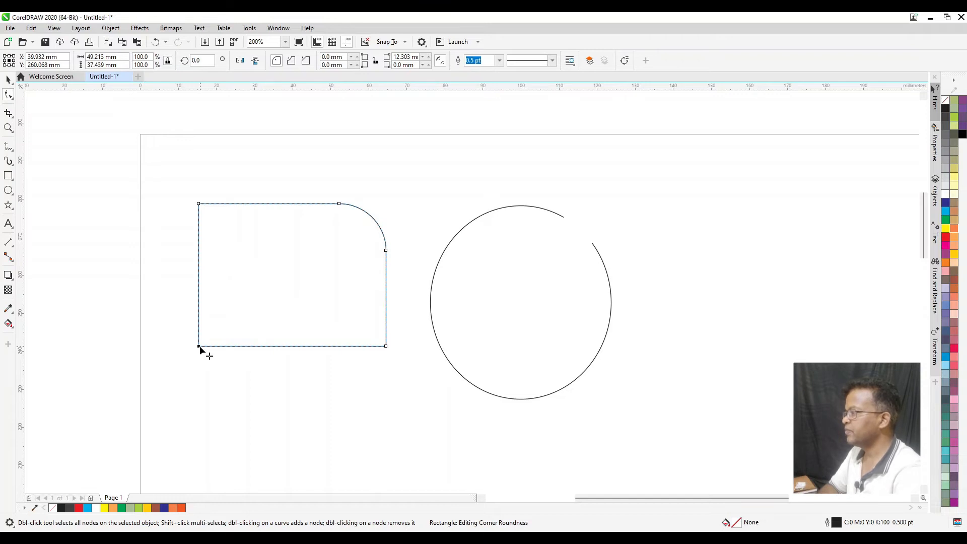
pyautogui.moveTo(260, 327); pyautogui.dragTo(313, 280)
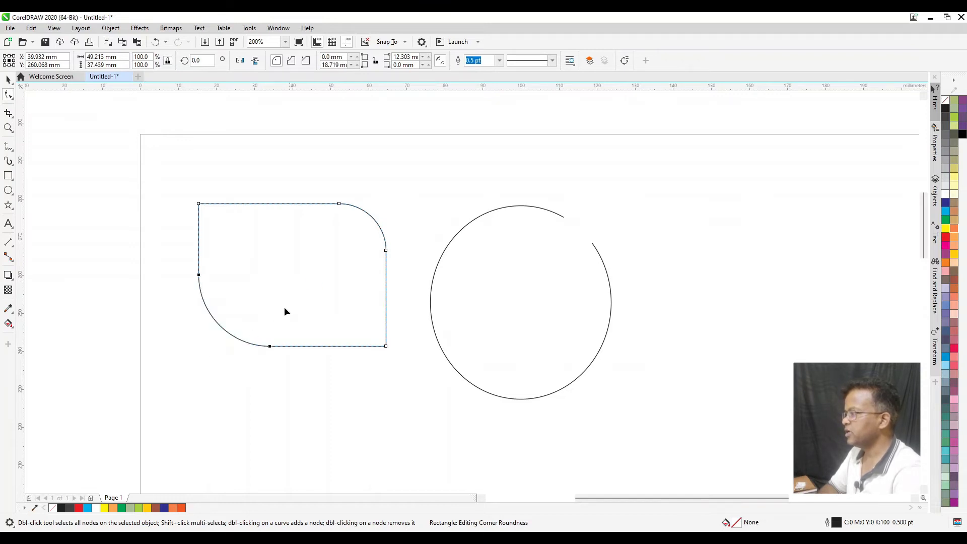
pyautogui.moveTo(386, 348); pyautogui.dragTo(386, 336)
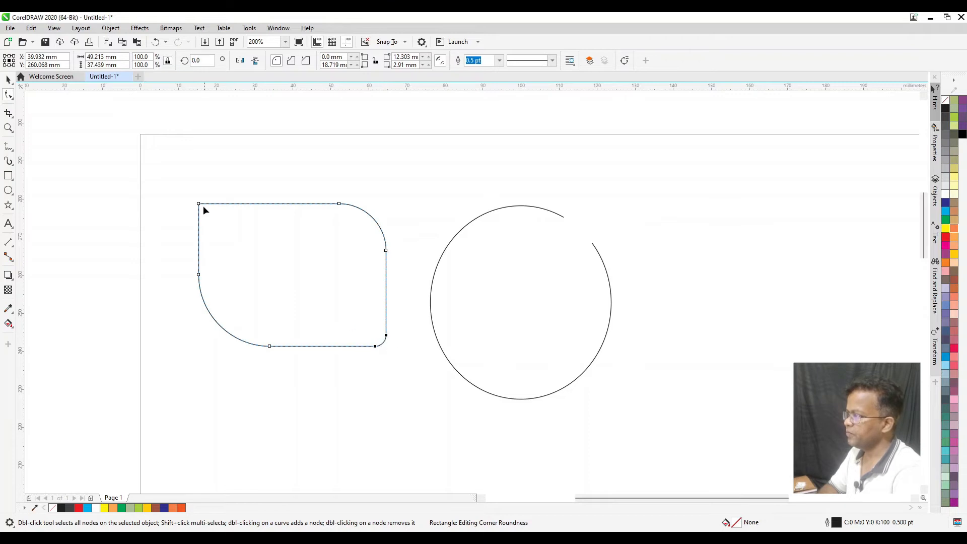
pyautogui.press('space')
pyautogui.click(355, 403)
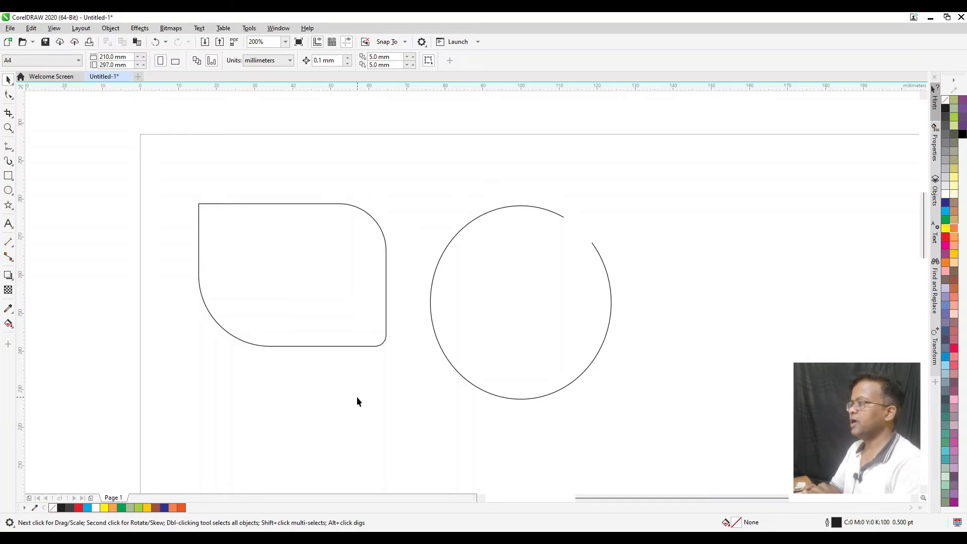
# Step: Delete the open circle and the rounded rectangle from the page
pyautogui.click(568, 305)
pyautogui.press('Delete')
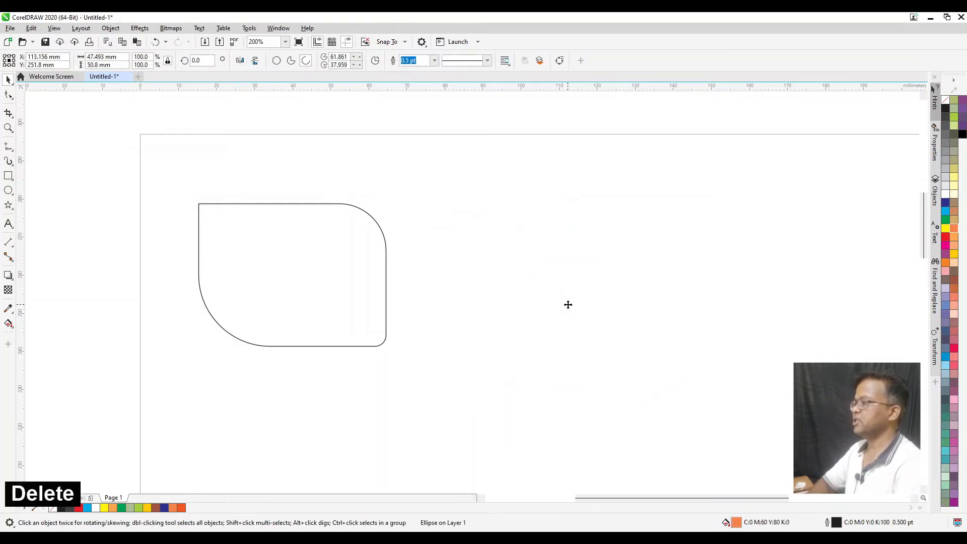
pyautogui.press('space')
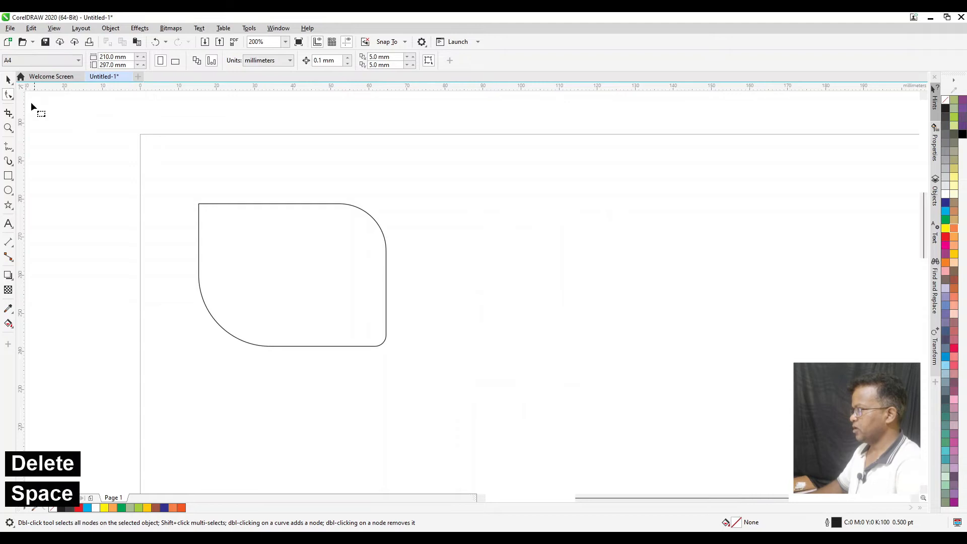
pyautogui.press('space')
pyautogui.moveTo(294, 276); pyautogui.dragTo(416, 313)
pyautogui.press('Delete')
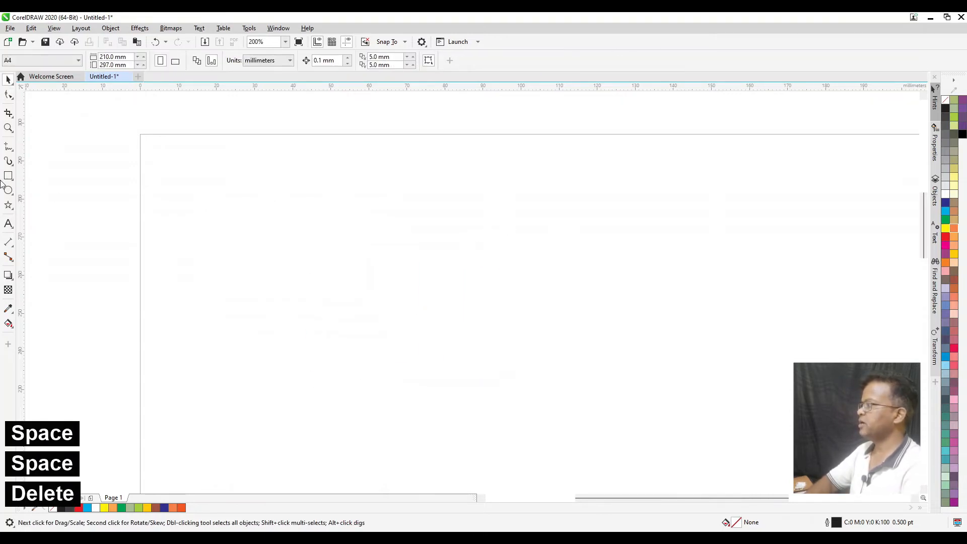
# Step: Draw a rectangle about 44 by 25 mm and convert it to curves for node editing
pyautogui.press('F6')
pyautogui.moveTo(271, 265); pyautogui.dragTo(439, 362)
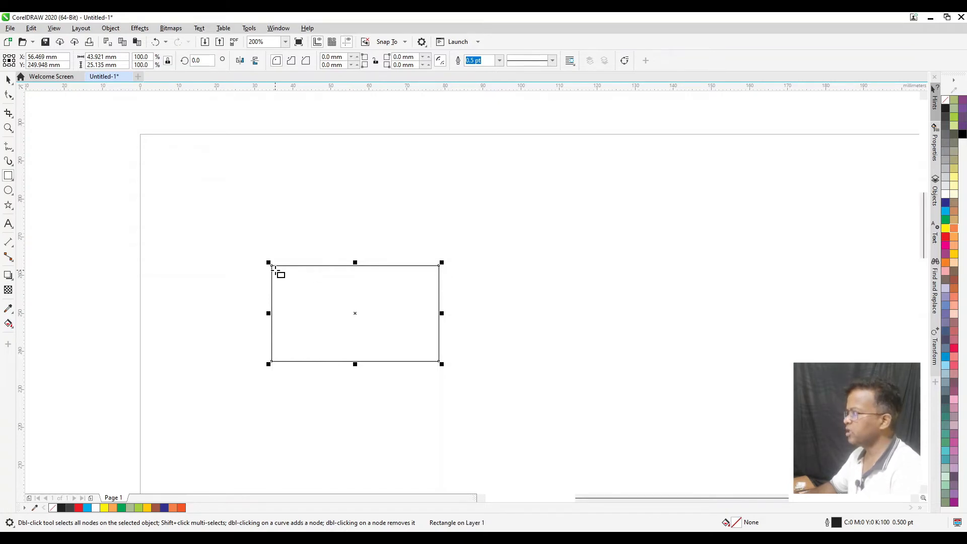
pyautogui.click(8, 94)
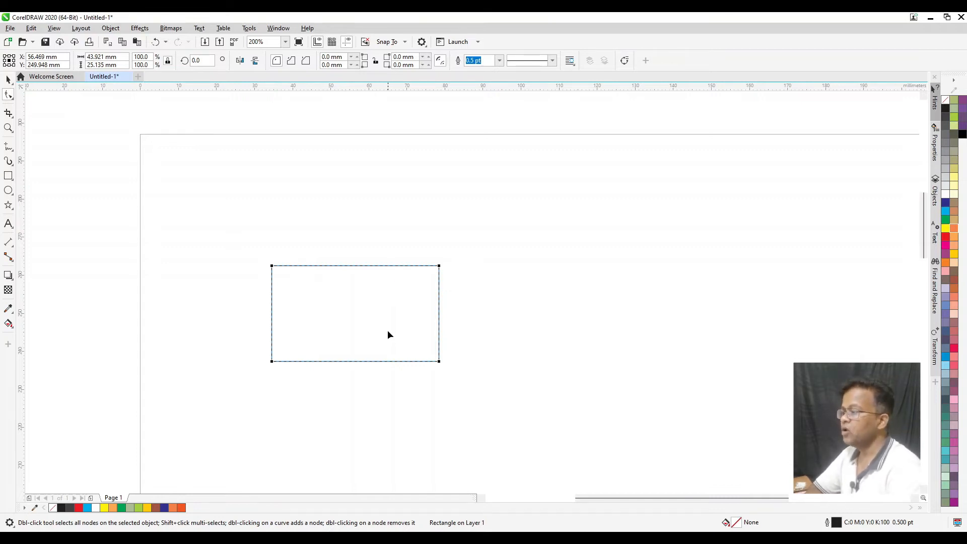
pyautogui.click(625, 62)
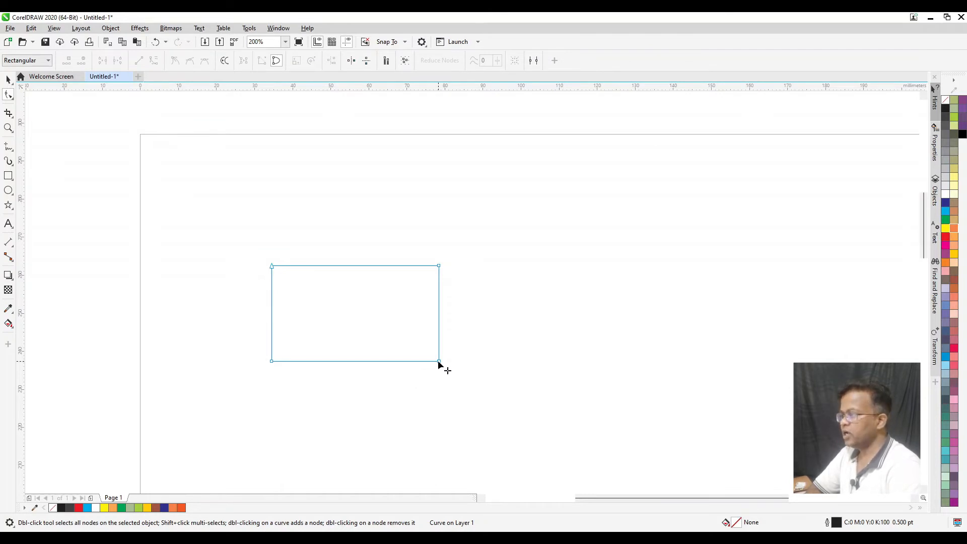
# Step: Reshape the rectangle into a larger irregular quadrilateral by moving its four corner nodes, and fill it with yellow
pyautogui.moveTo(438, 362); pyautogui.dragTo(537, 418)
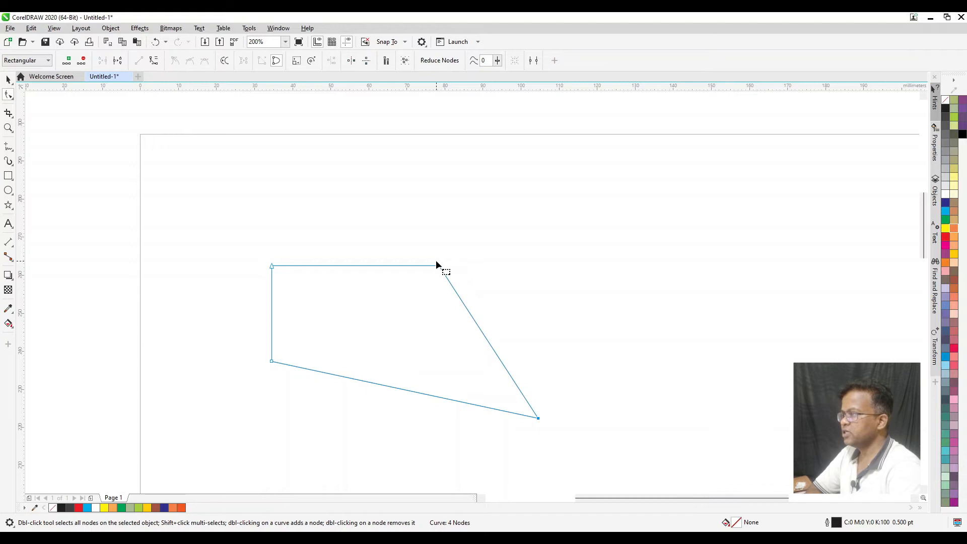
pyautogui.moveTo(437, 266); pyautogui.dragTo(619, 180)
pyautogui.moveTo(270, 267); pyautogui.dragTo(330, 212)
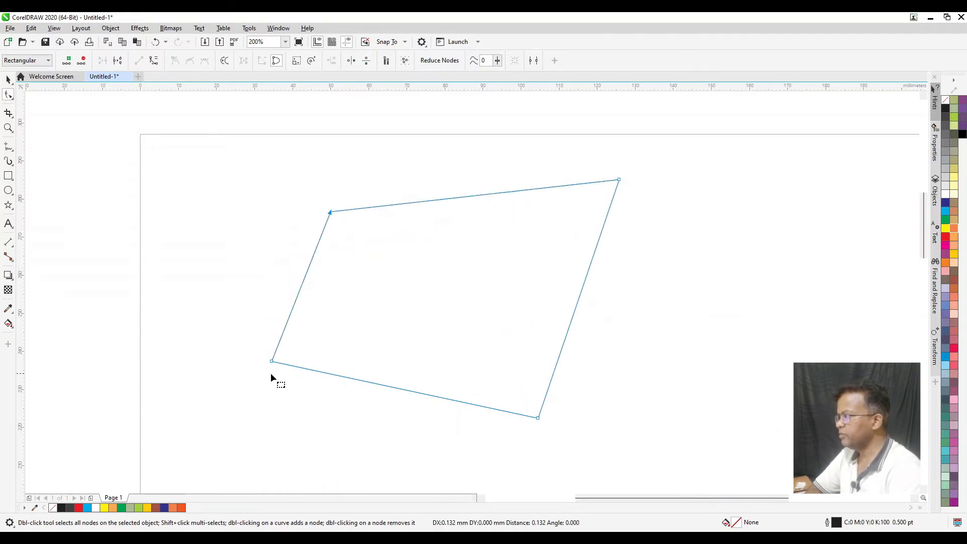
pyautogui.moveTo(271, 362); pyautogui.dragTo(278, 397)
pyautogui.click(946, 228)
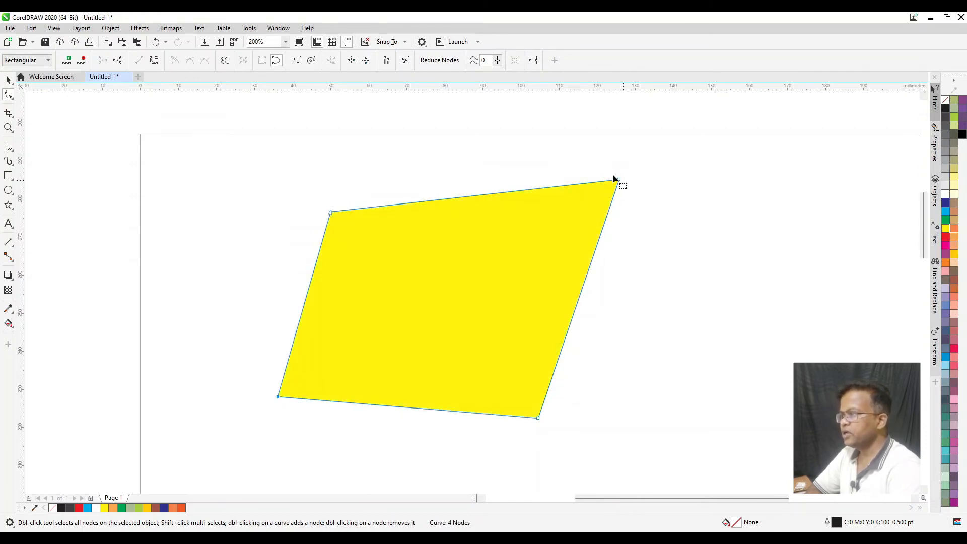
# Step: Move the bottom right, top right and top left nodes of the yellow shape to form a narrower, tilted quadrilateral
pyautogui.moveTo(537, 416); pyautogui.dragTo(403, 460)
pyautogui.moveTo(619, 180); pyautogui.dragTo(525, 312)
pyautogui.moveTo(330, 210); pyautogui.dragTo(380, 187)
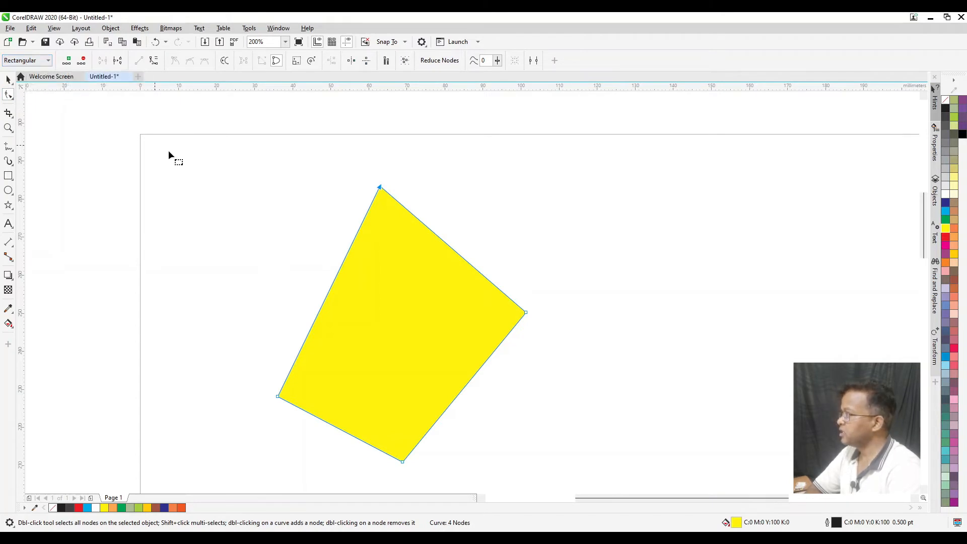
# Step: Set the node selection mode to Freehand, then lasso the left and right nodes and move them upward together
pyautogui.moveTo(244, 169)
pyautogui.mouseDown()
pyautogui.moveTo(378, 296)
pyautogui.moveTo(510, 392)
pyautogui.moveTo(576, 466)
pyautogui.mouseUp()
pyautogui.click(34, 62)
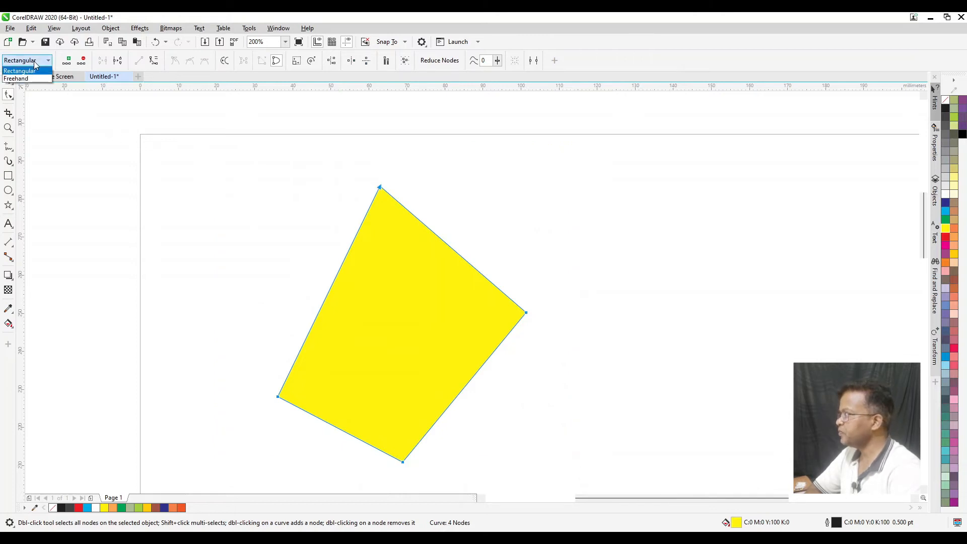
pyautogui.click(16, 78)
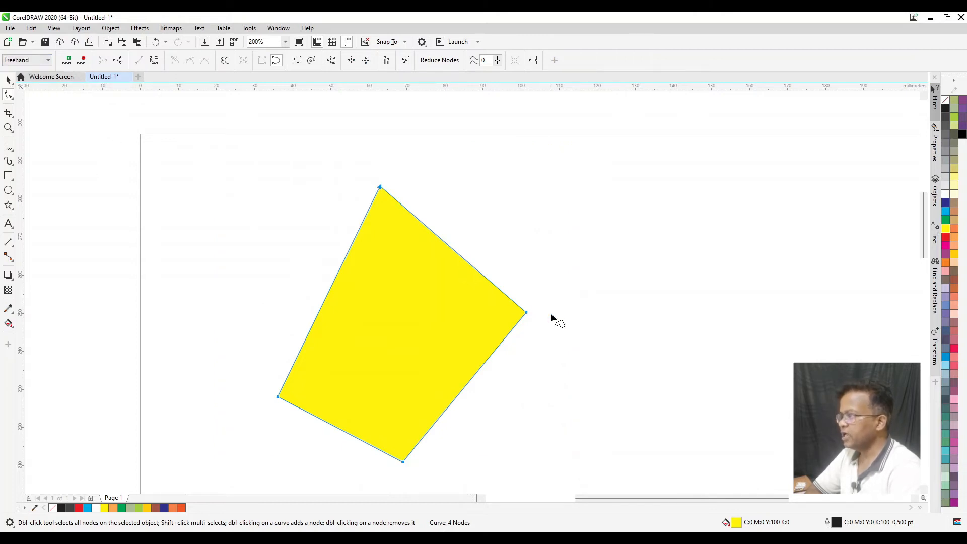
pyautogui.moveTo(514, 308)
pyautogui.mouseDown()
pyautogui.moveTo(478, 367)
pyautogui.moveTo(448, 381)
pyautogui.moveTo(362, 392)
pyautogui.moveTo(316, 372)
pyautogui.moveTo(275, 431)
pyautogui.moveTo(553, 387)
pyautogui.moveTo(573, 351)
pyautogui.moveTo(572, 313)
pyautogui.moveTo(531, 285)
pyautogui.moveTo(531, 237)
pyautogui.moveTo(550, 296)
pyautogui.moveTo(679, 326)
pyautogui.moveTo(762, 293)
pyautogui.moveTo(781, 259)
pyautogui.moveTo(768, 270)
pyautogui.moveTo(416, 299)
pyautogui.moveTo(451, 373)
pyautogui.moveTo(582, 361)
pyautogui.moveTo(610, 268)
pyautogui.moveTo(534, 223)
pyautogui.moveTo(480, 274)
pyautogui.moveTo(506, 264)
pyautogui.mouseUp()
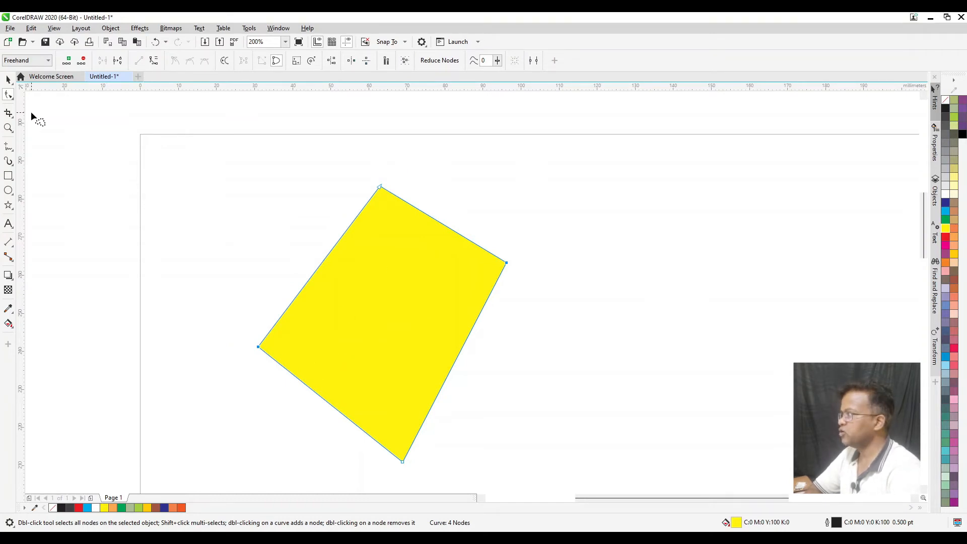
# Step: Set the node selection mode back to Rectangular and marquee-select the left, top and right nodes
pyautogui.click(23, 60)
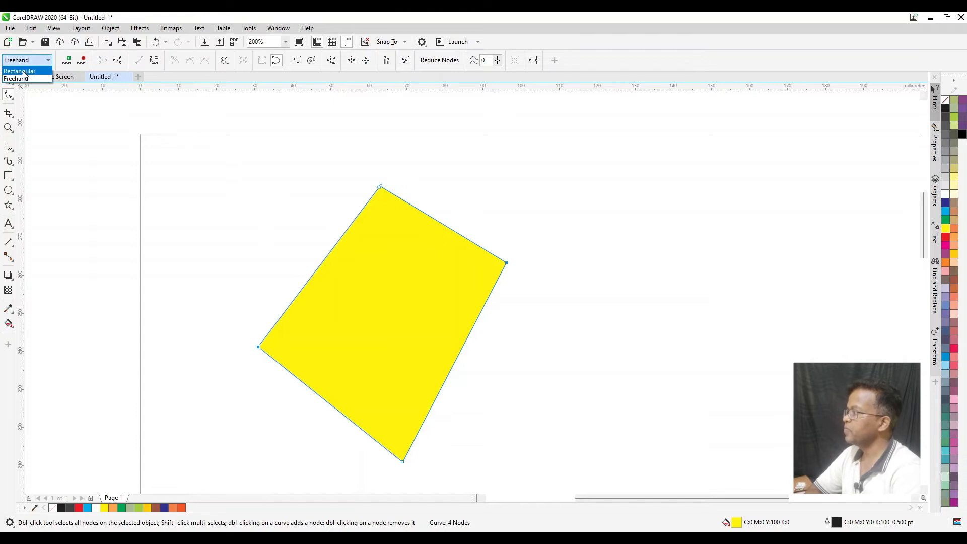
pyautogui.click(24, 72)
pyautogui.moveTo(238, 152); pyautogui.dragTo(560, 431)
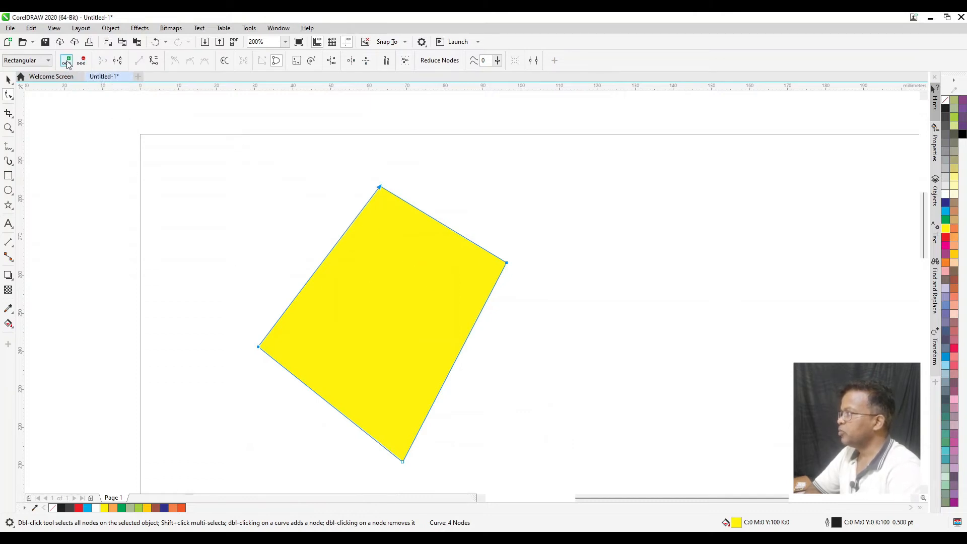
# Step: Add a node midway along the shape's lower right edge, pull it outward to the lower right, and delete it
pyautogui.click(462, 348)
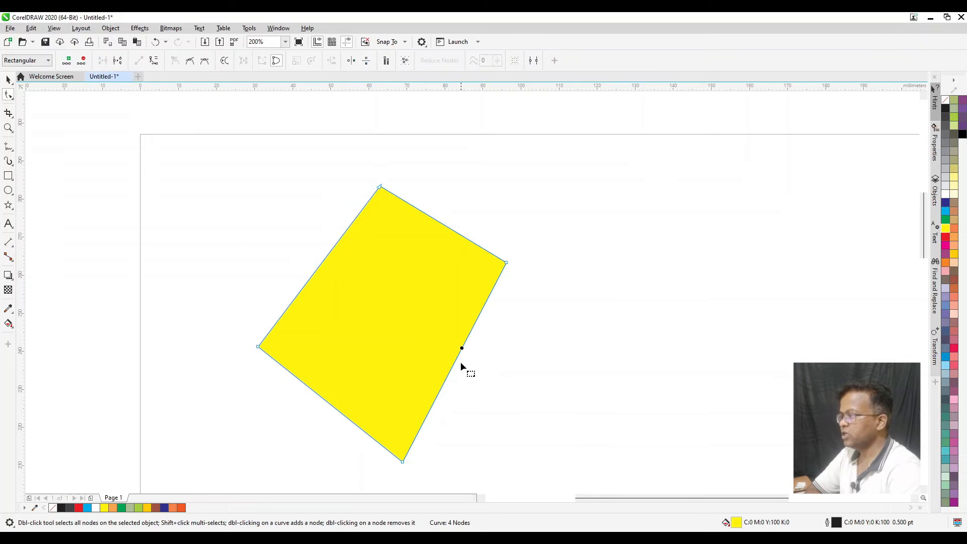
pyautogui.click(452, 369)
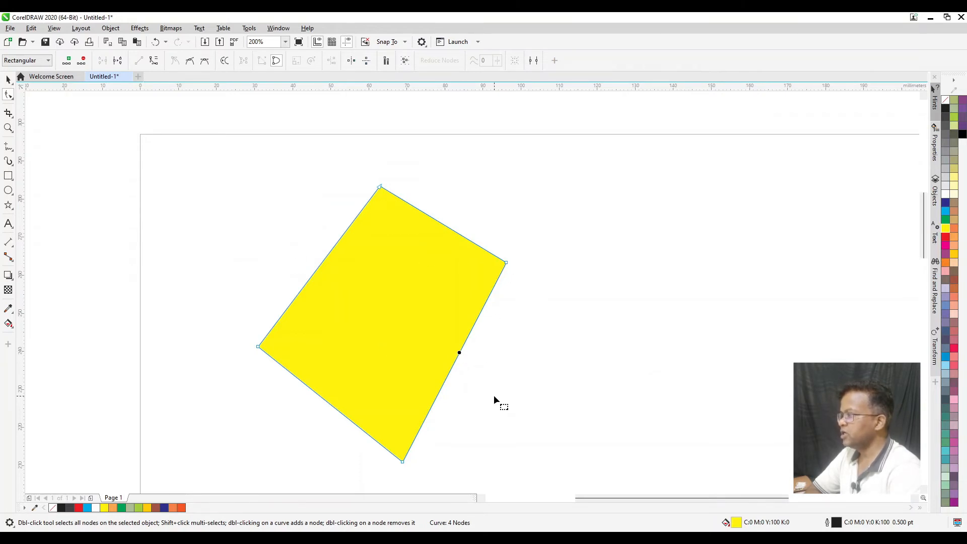
pyautogui.click(505, 263)
pyautogui.click(455, 359)
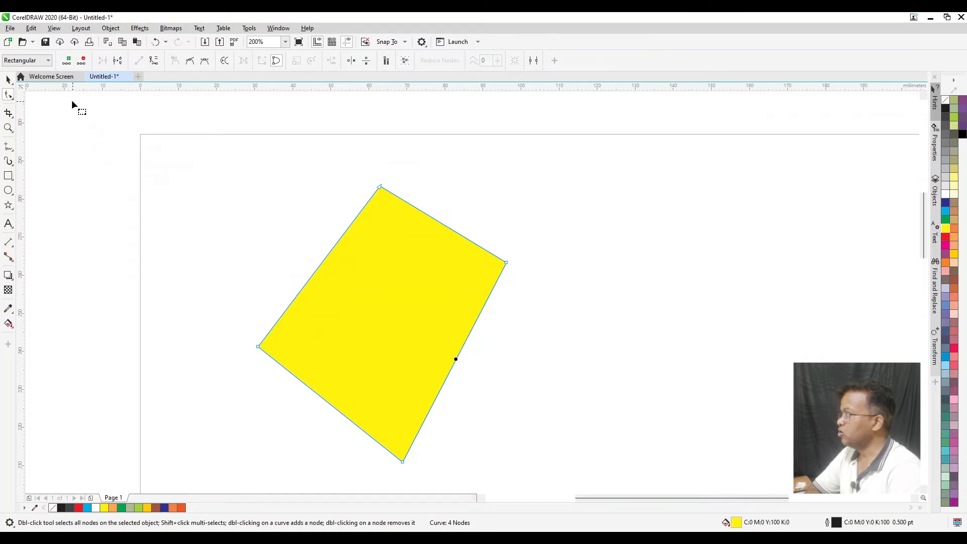
pyautogui.click(66, 60)
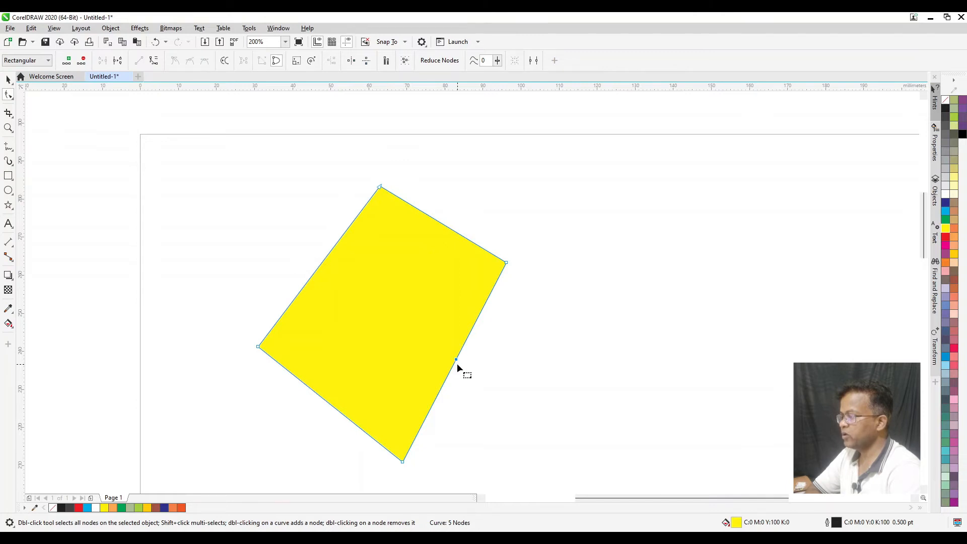
pyautogui.moveTo(457, 358); pyautogui.dragTo(565, 410)
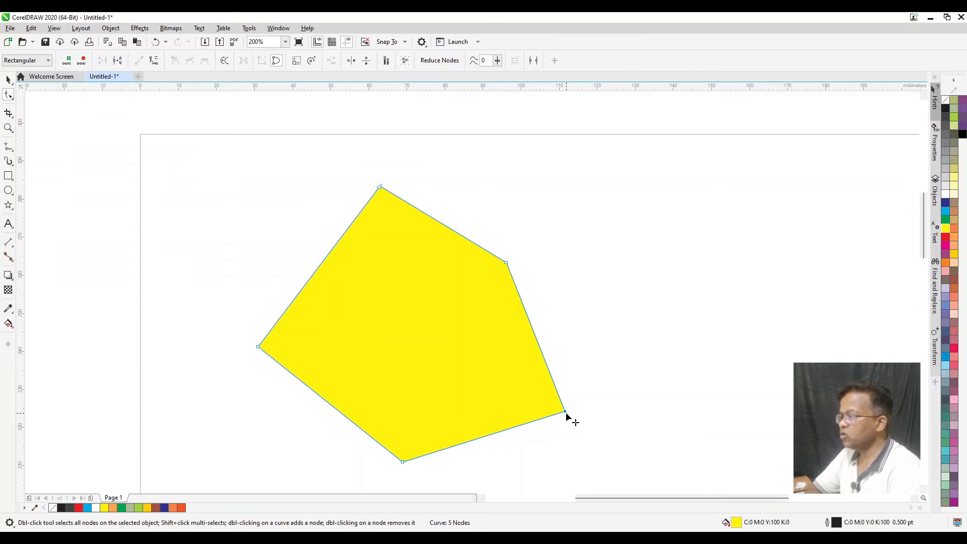
pyautogui.click(82, 61)
# Step: Break the curve at the yellow shape's top node and undo the break
pyautogui.moveTo(364, 171); pyautogui.dragTo(397, 201)
pyautogui.click(118, 61)
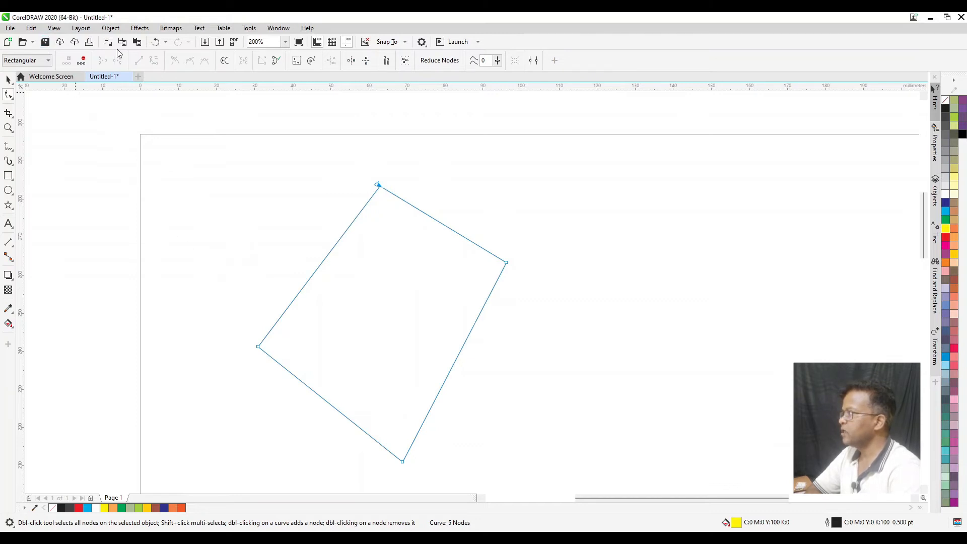
pyautogui.click(156, 42)
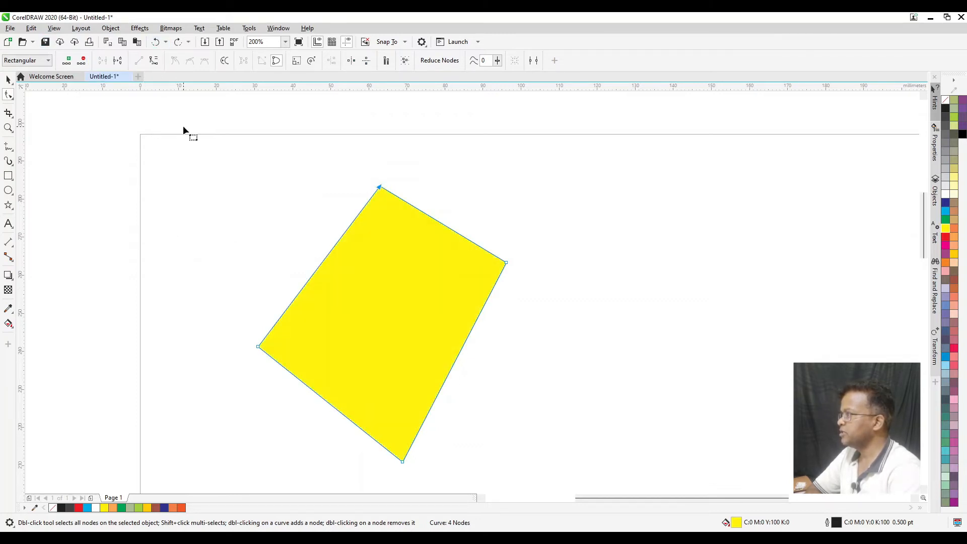
# Step: Replace the top node with a new upper-edge node pulled far to the upper left, and delete the right corner node
pyautogui.press('Delete')
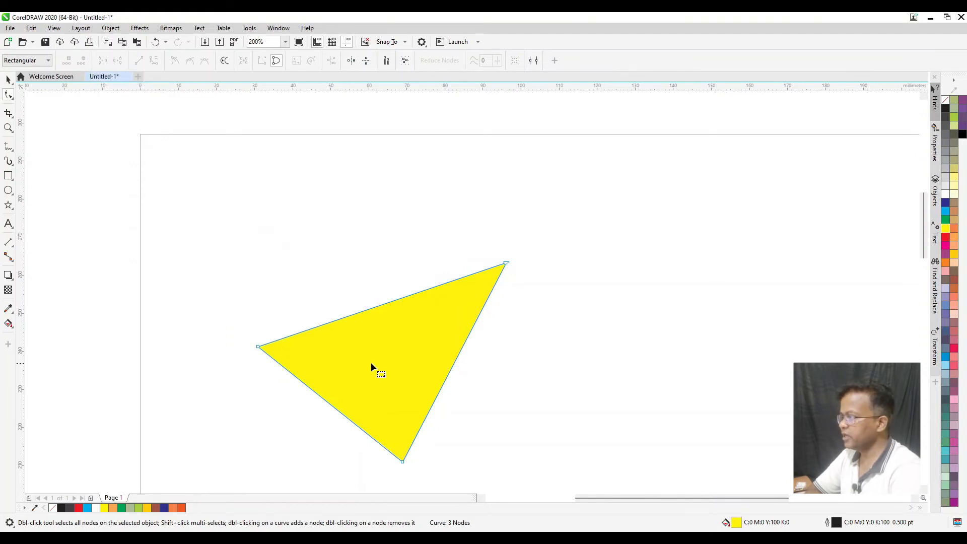
pyautogui.click(382, 303)
pyautogui.moveTo(382, 303); pyautogui.dragTo(307, 239)
pyautogui.doubleClick(505, 262)
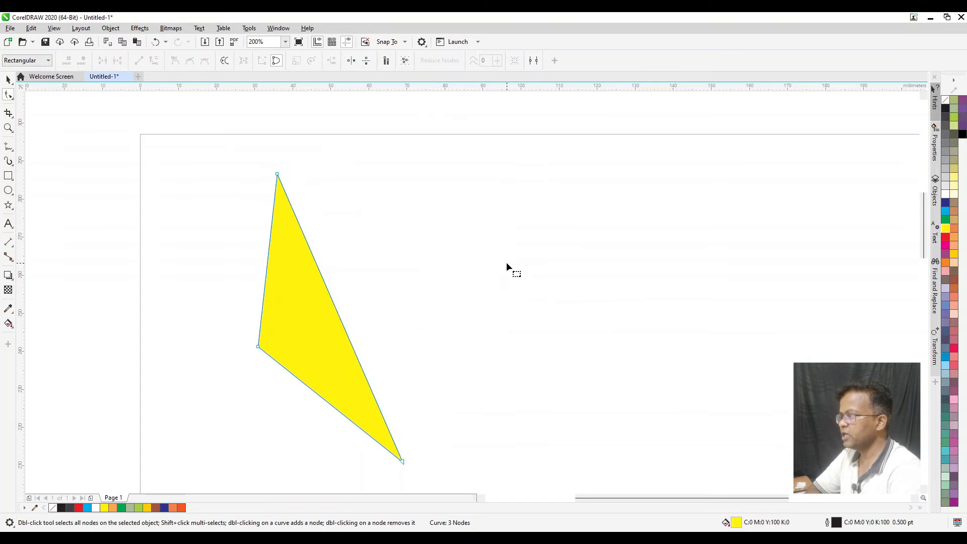
# Step: Add three nodes along the long right edge and move them to turn the triangle into an L-like polygon
pyautogui.doubleClick(360, 364)
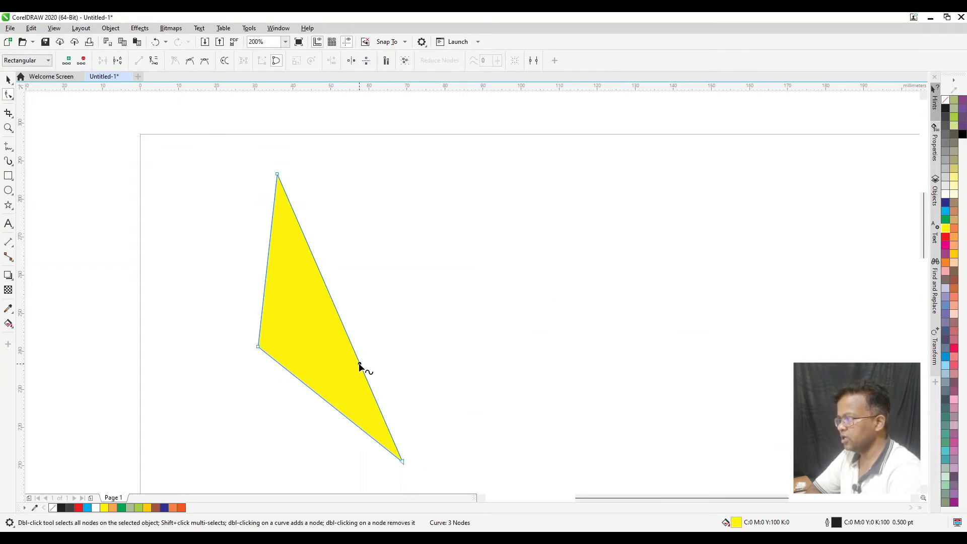
pyautogui.moveTo(359, 365); pyautogui.dragTo(580, 420)
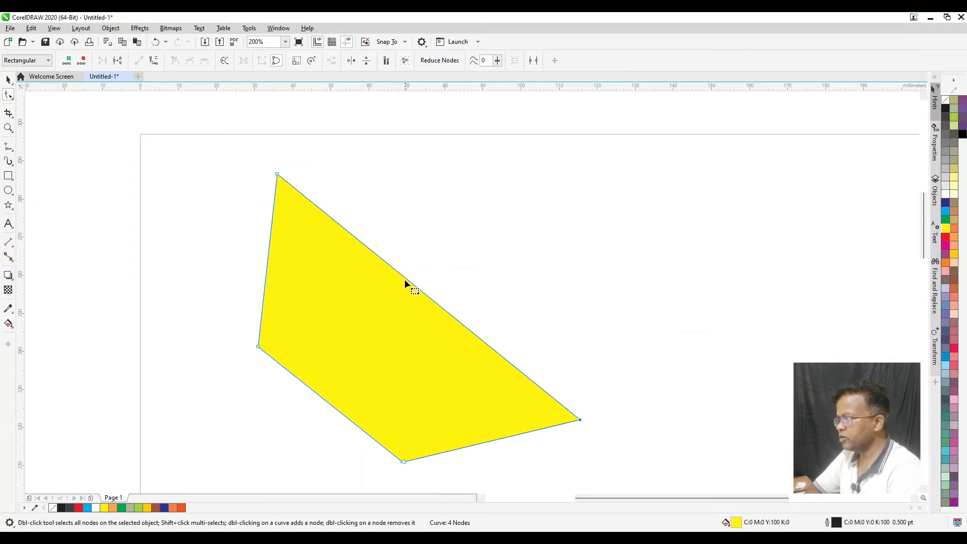
pyautogui.doubleClick(405, 283)
pyautogui.moveTo(405, 283); pyautogui.dragTo(357, 358)
pyautogui.click(406, 373)
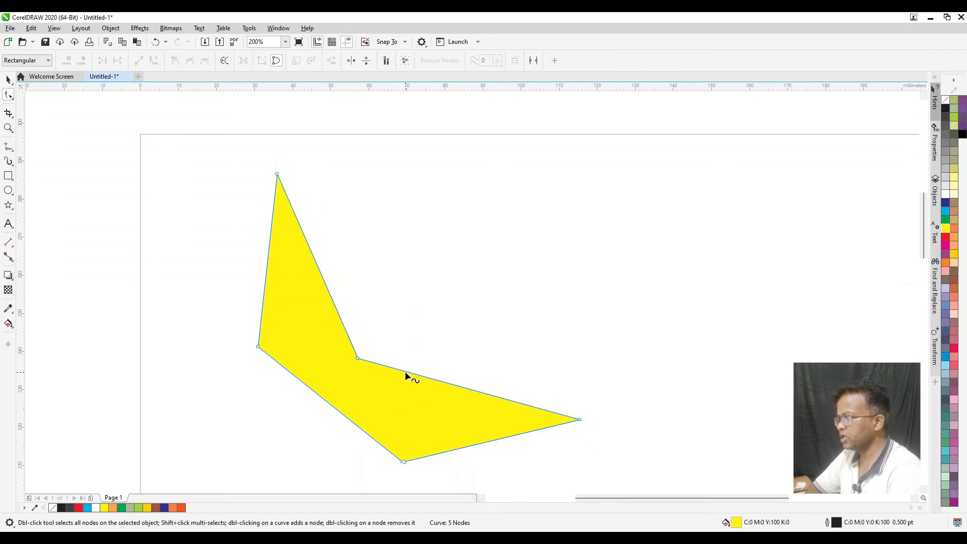
pyautogui.doubleClick(405, 374)
pyautogui.moveTo(405, 373); pyautogui.dragTo(457, 330)
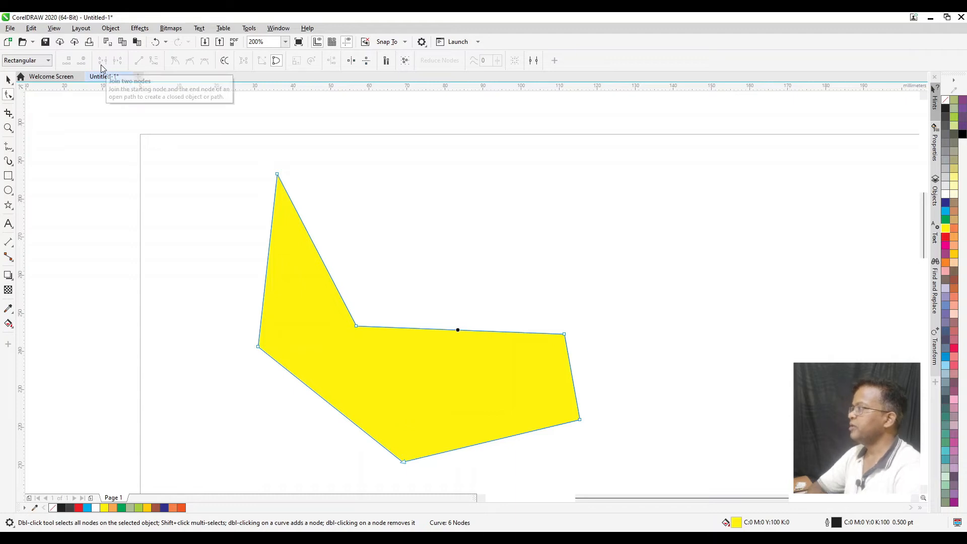
# Step: Move the whole yellow polygon down and to the left on the page, and return to node editing
pyautogui.click(124, 119)
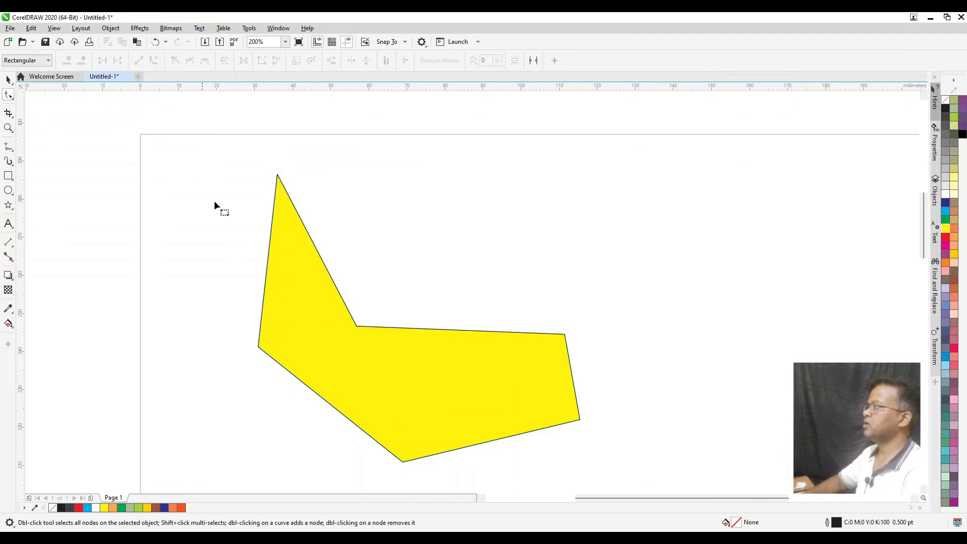
pyautogui.press('space')
pyautogui.moveTo(283, 249); pyautogui.dragTo(219, 277)
pyautogui.press('space')
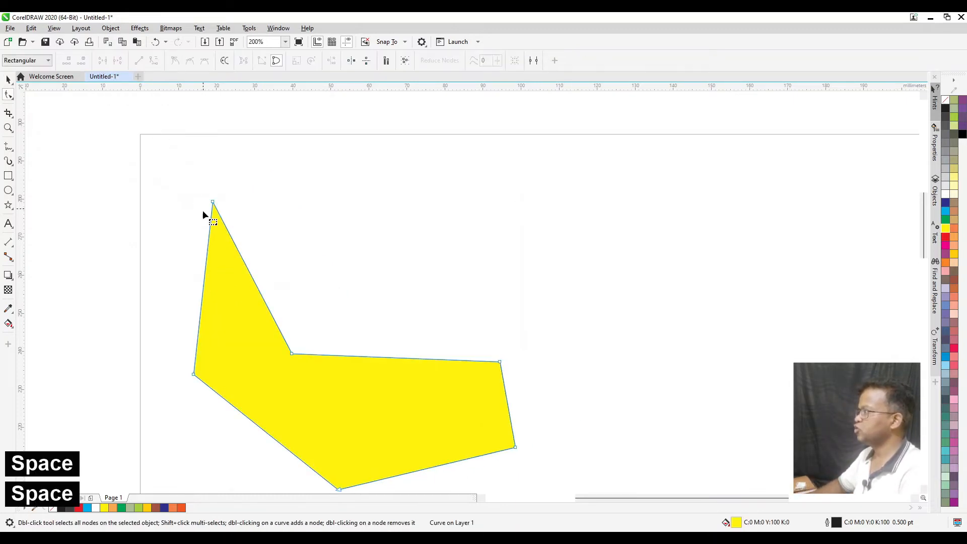
# Step: Capture the screen with the yellow polygon's inner corner node selected and paste the screenshot onto the page
pyautogui.click(291, 353)
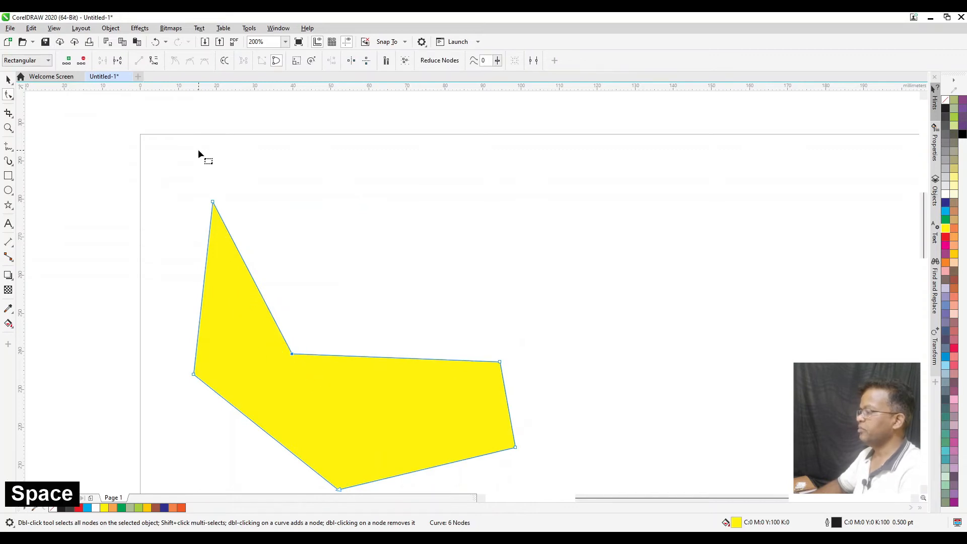
pyautogui.press('Print')
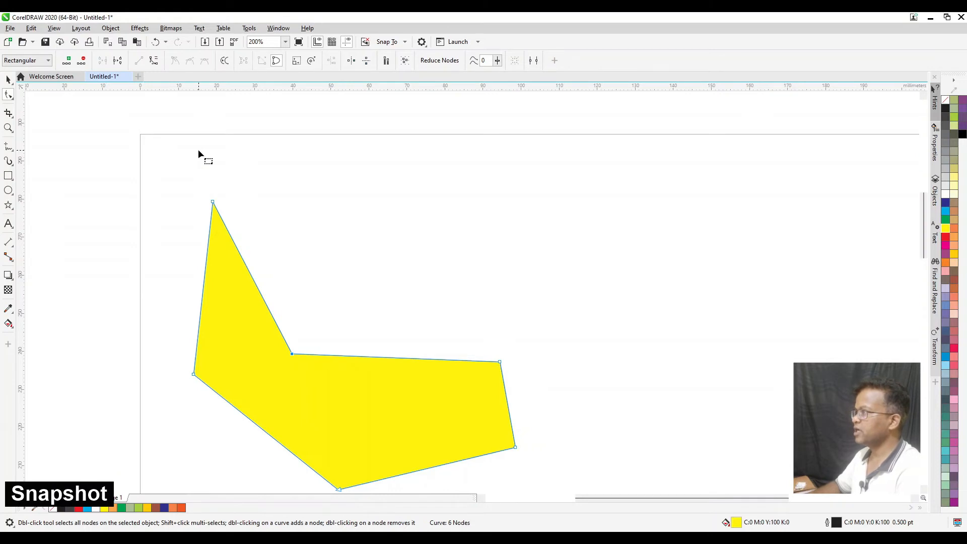
pyautogui.press('ctrl')
pyautogui.press('ctrl')
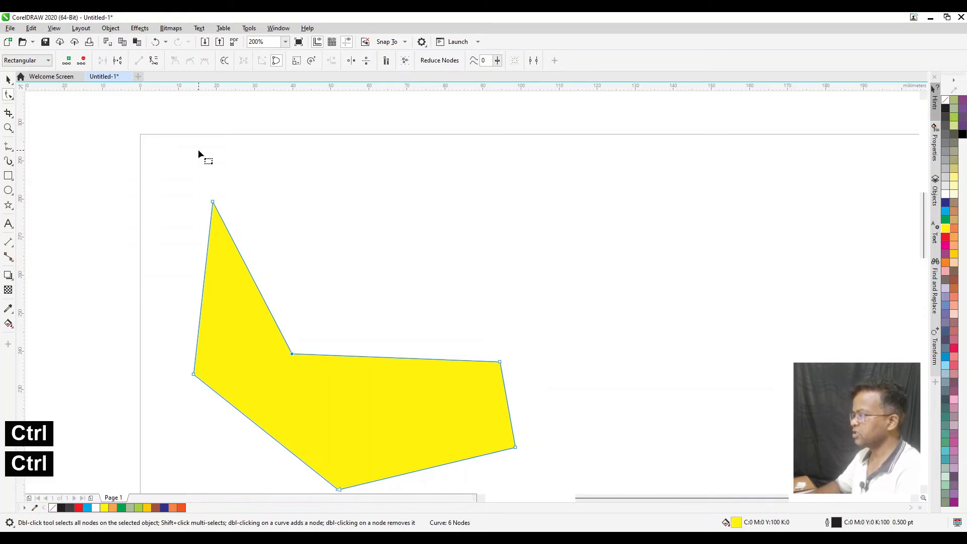
pyautogui.hotkey('ctrl', 'v')
pyautogui.press('space')
# Step: Move the pasted screenshot until its enlarged node-editing commands lie over the visible upper part of the page
pyautogui.moveTo(271, 232); pyautogui.dragTo(363, 234)
pyautogui.moveTo(153, 201); pyautogui.dragTo(229, 197)
pyautogui.moveTo(87, 196); pyautogui.dragTo(448, 293)
pyautogui.moveTo(202, 309); pyautogui.dragTo(580, 329)
pyautogui.moveTo(629, 356); pyautogui.dragTo(396, 279)
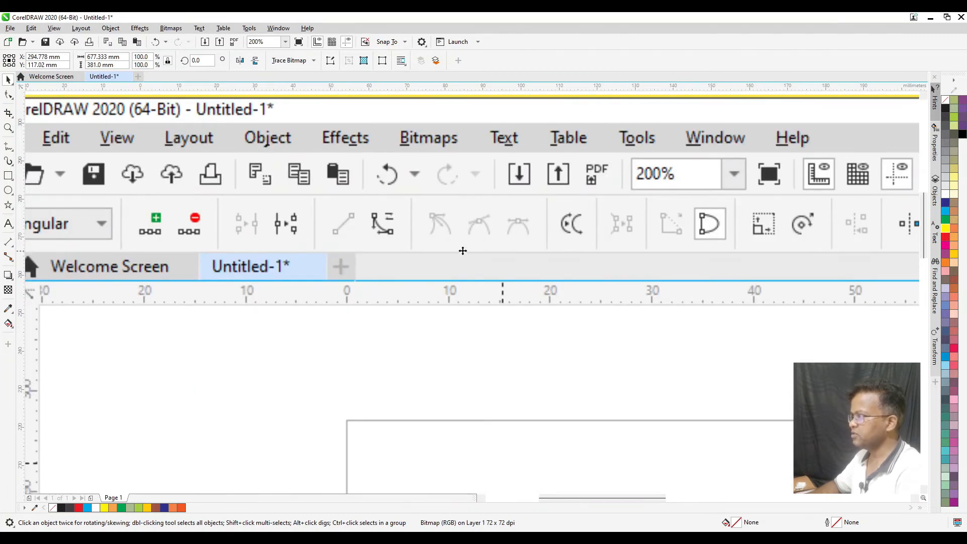
pyautogui.moveTo(461, 251); pyautogui.dragTo(457, 240)
# Step: Crop the screenshot to the strip of node-editing icons, about 189 by 16 mm, and place it above the yellow polygon
pyautogui.click(8, 114)
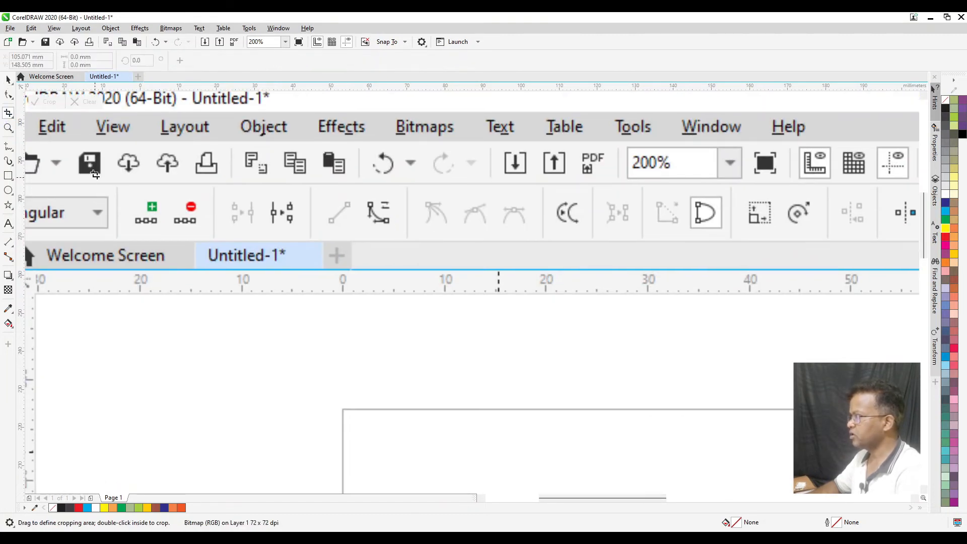
pyautogui.moveTo(119, 182); pyautogui.dragTo(838, 244)
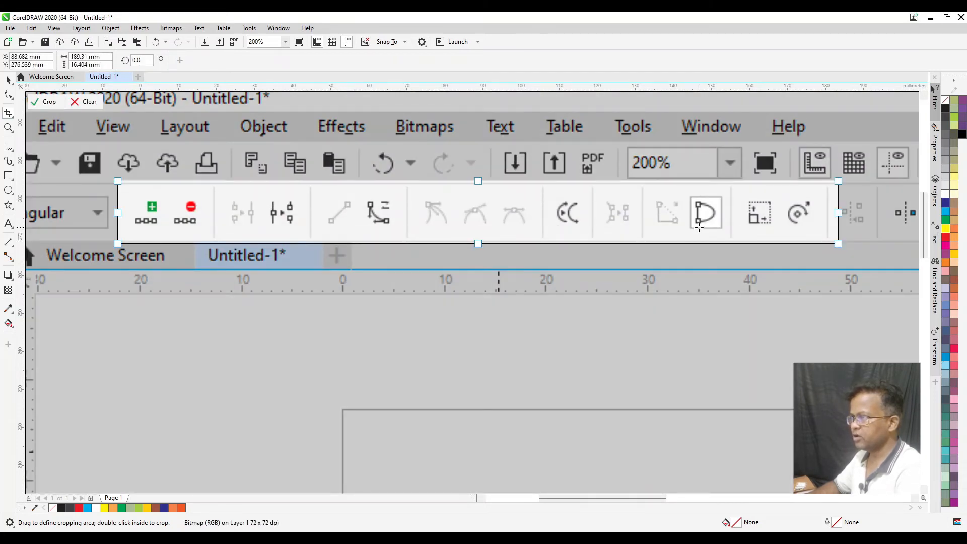
pyautogui.doubleClick(699, 227)
pyautogui.press('space')
pyautogui.moveTo(247, 205); pyautogui.dragTo(268, 119)
pyautogui.click(340, 221)
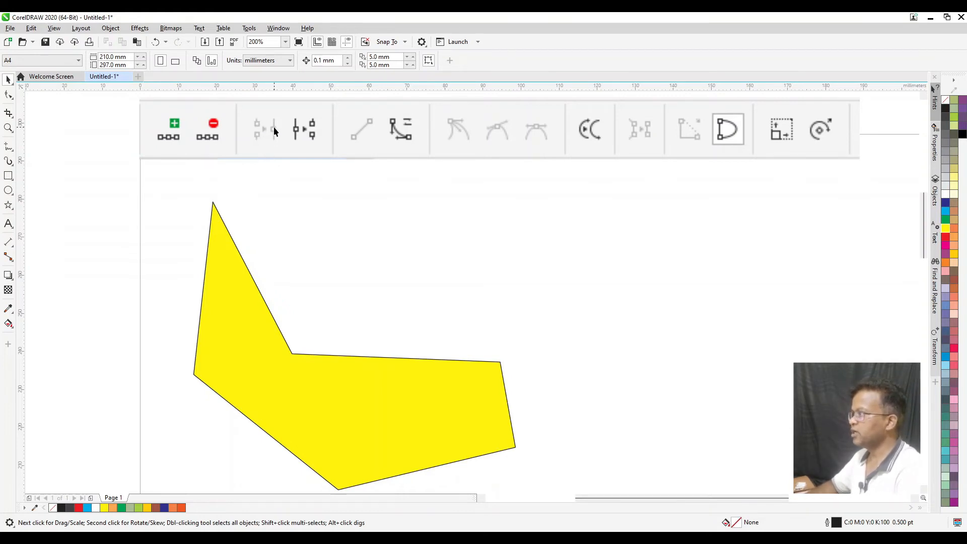
# Step: Move the yellow polygon's inner corner node far out to the upper right and break the curve at it
pyautogui.doubleClick(289, 371)
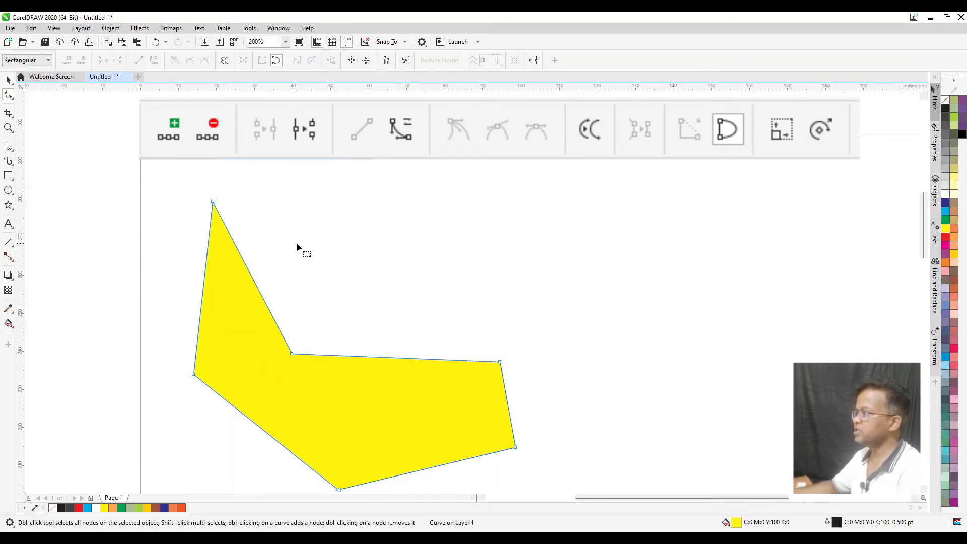
pyautogui.moveTo(291, 353); pyautogui.dragTo(436, 234)
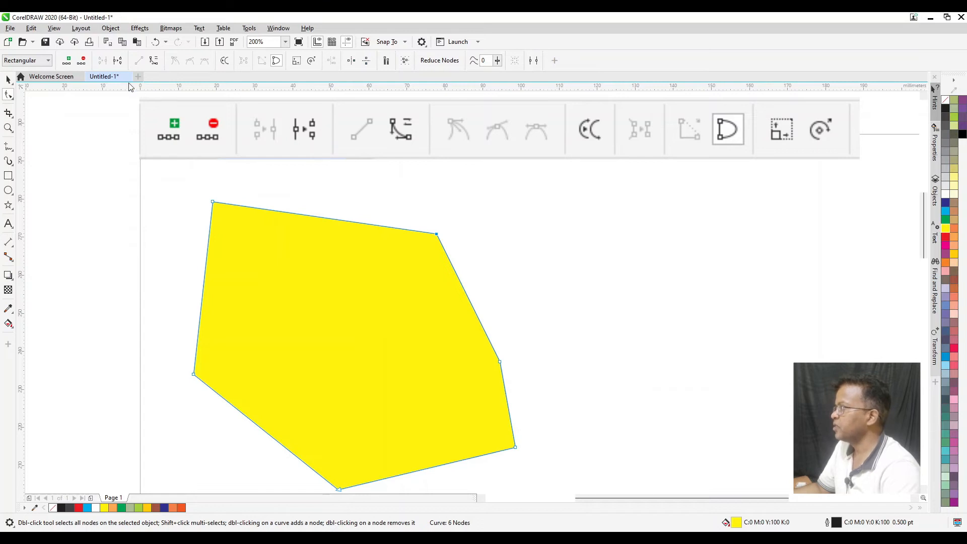
pyautogui.click(117, 61)
pyautogui.click(549, 279)
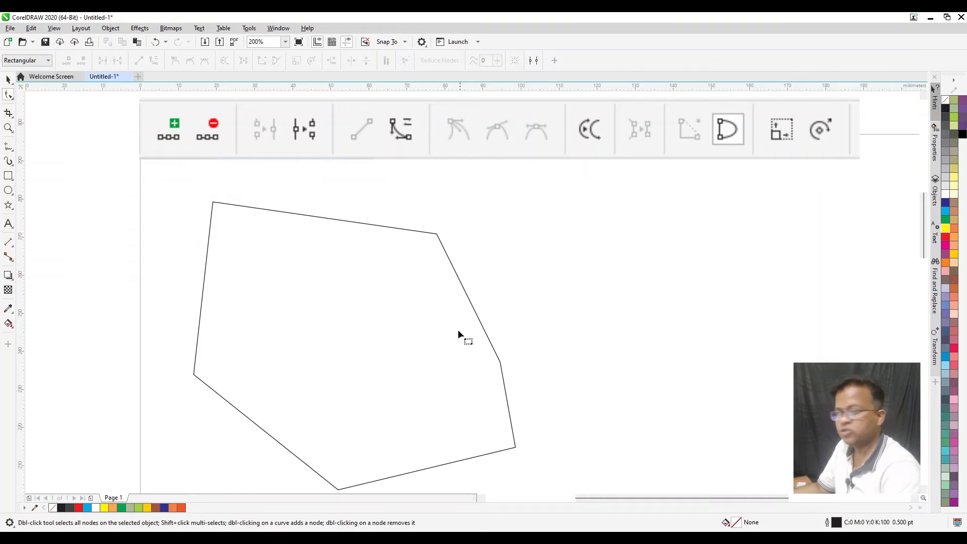
# Step: Pull the two end nodes at the break apart, one to the right and one to the left along the upper edge
pyautogui.click(437, 234)
pyautogui.moveTo(437, 235); pyautogui.dragTo(518, 238)
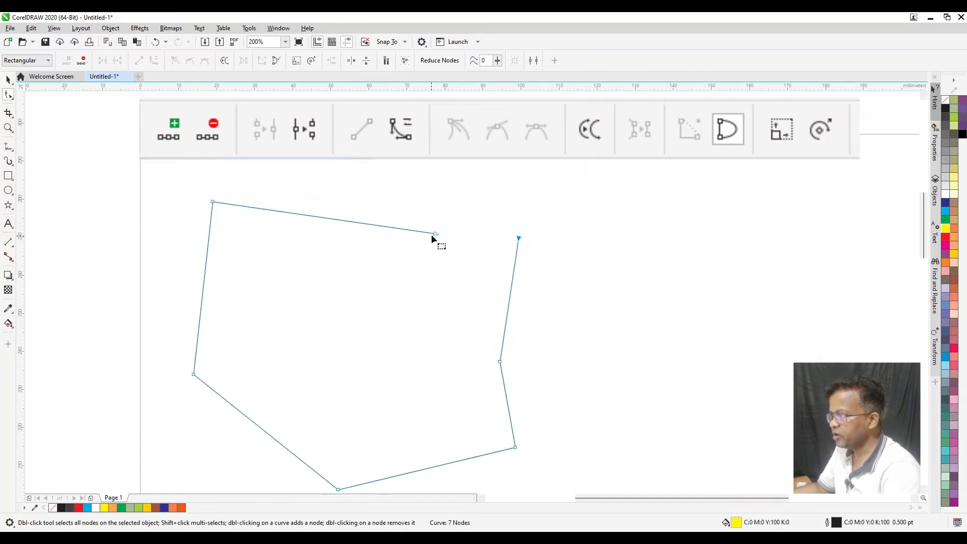
pyautogui.moveTo(436, 235); pyautogui.dragTo(364, 220)
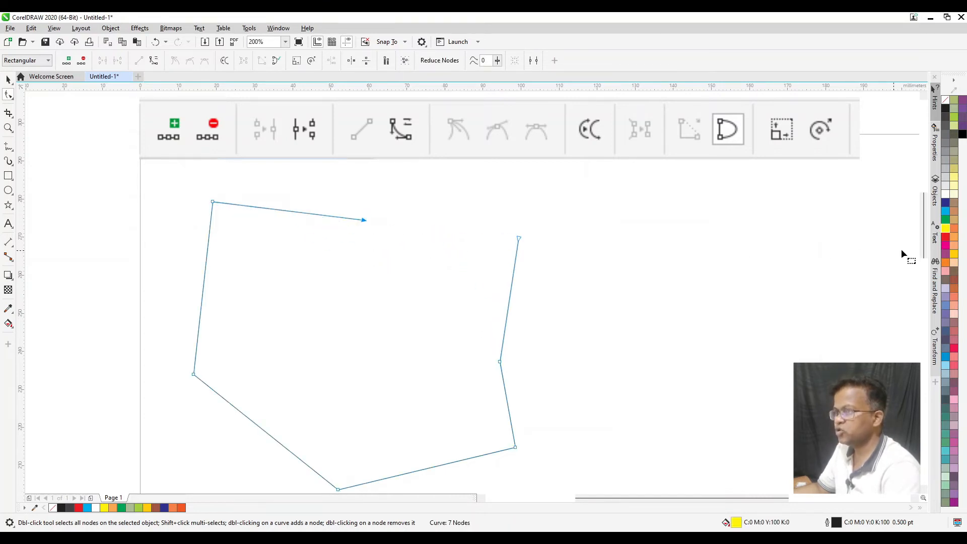
# Step: Give the opened curve a red outline with a width of 2.0 pt
pyautogui.rightClick(947, 236)
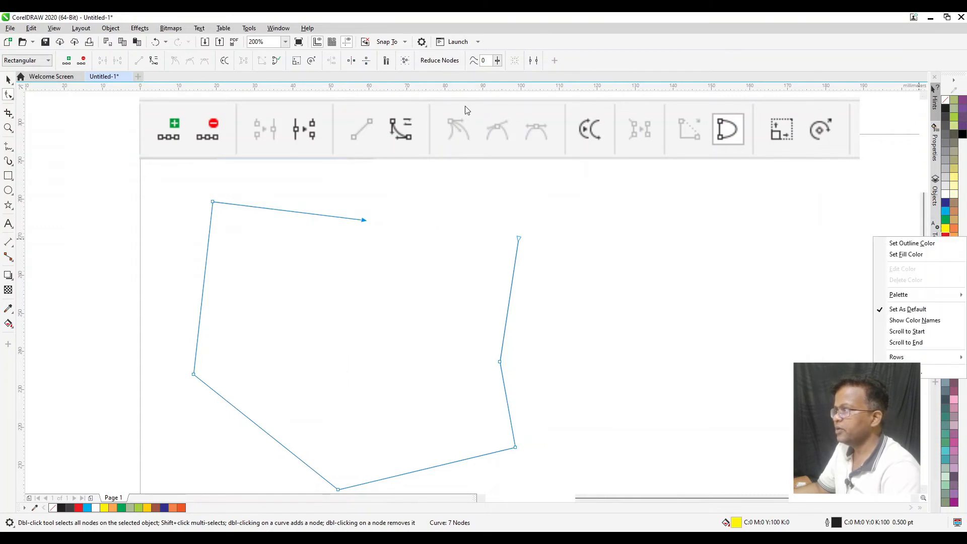
pyautogui.click(901, 245)
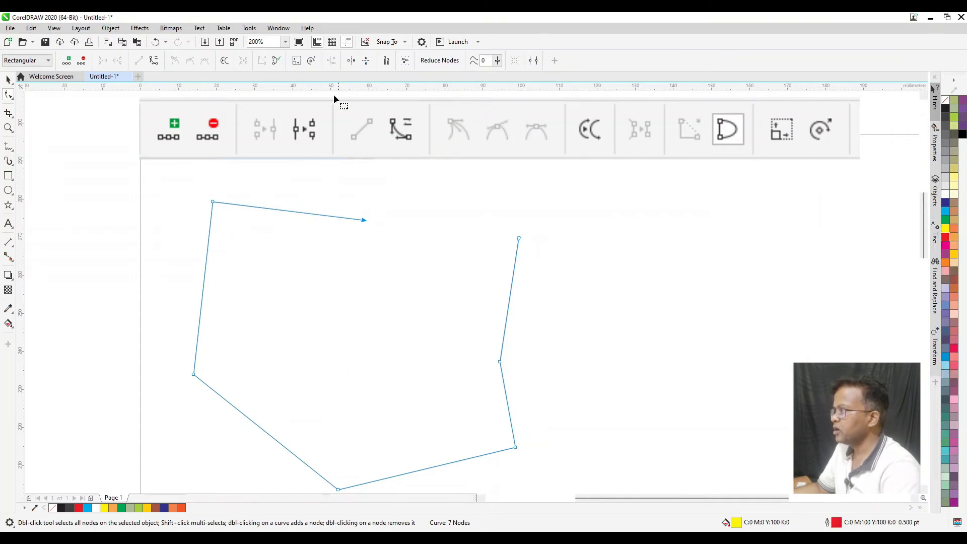
pyautogui.press('space')
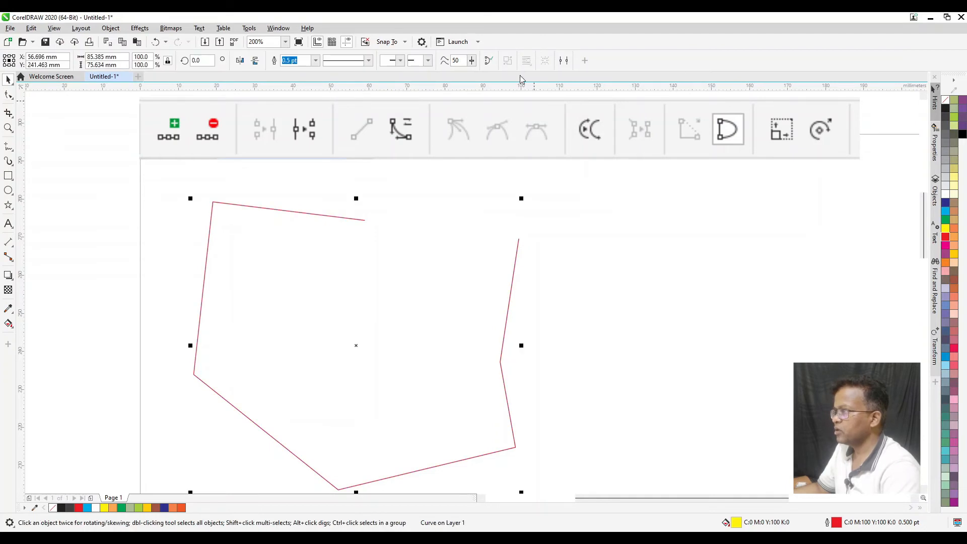
pyautogui.click(315, 61)
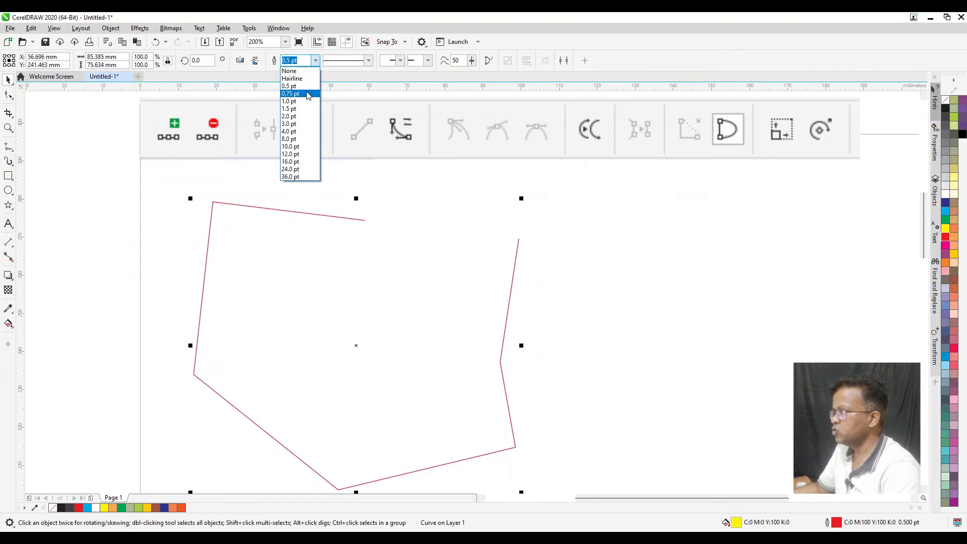
pyautogui.click(306, 116)
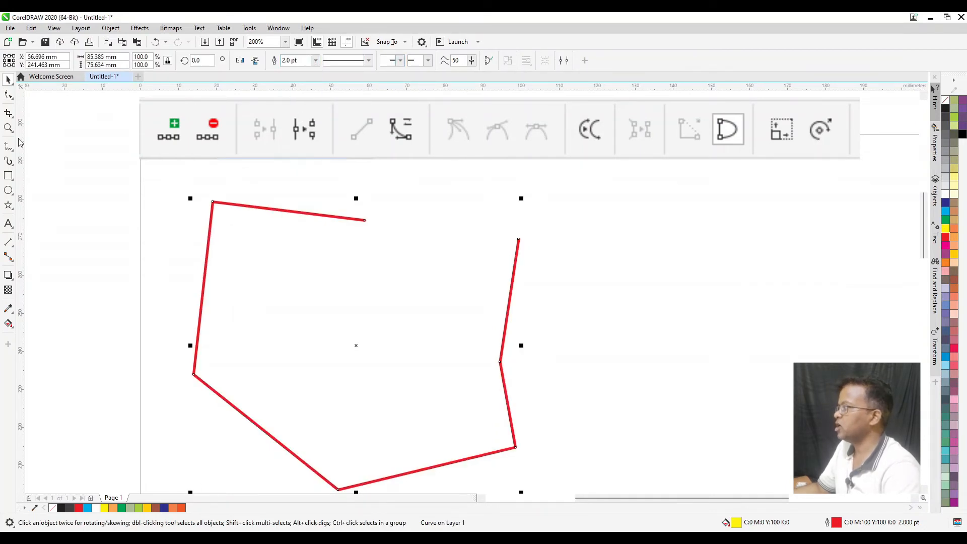
# Step: Break the red curve at the middle node of its right side and pull the upper segment's lower end outward
pyautogui.click(8, 94)
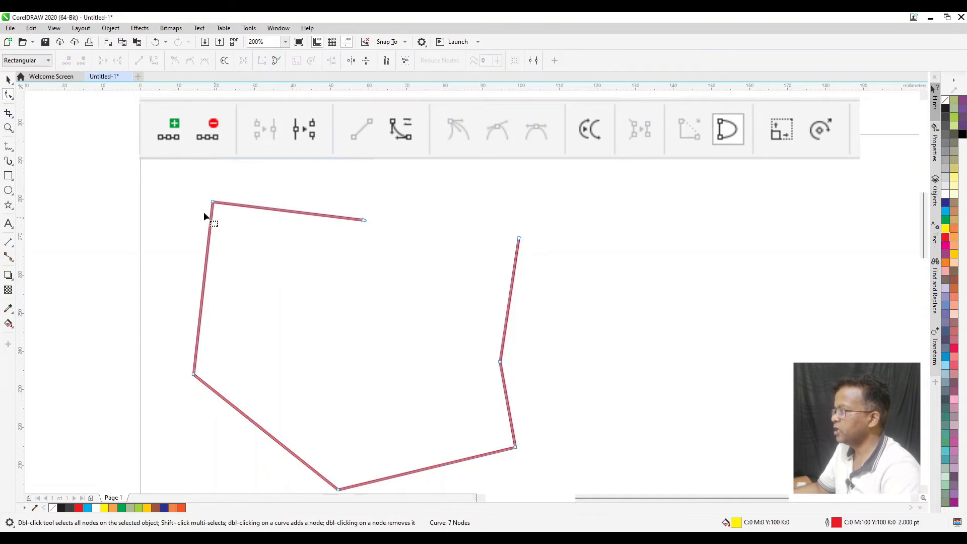
pyautogui.click(363, 219)
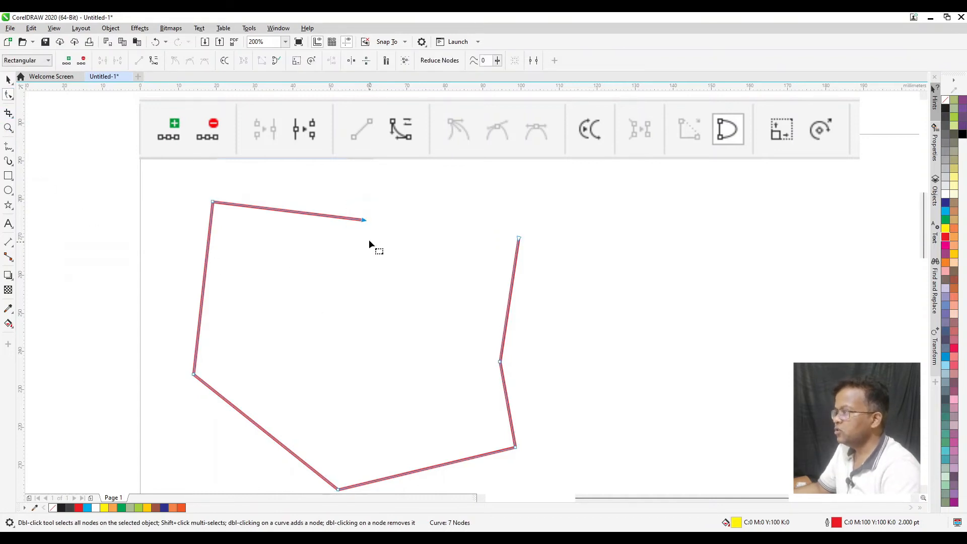
pyautogui.moveTo(543, 259); pyautogui.dragTo(557, 270)
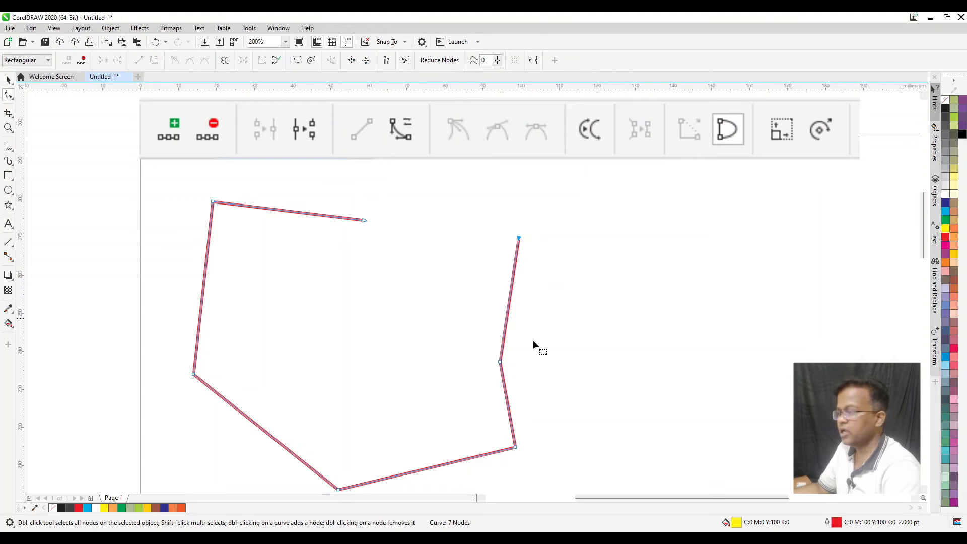
pyautogui.click(500, 360)
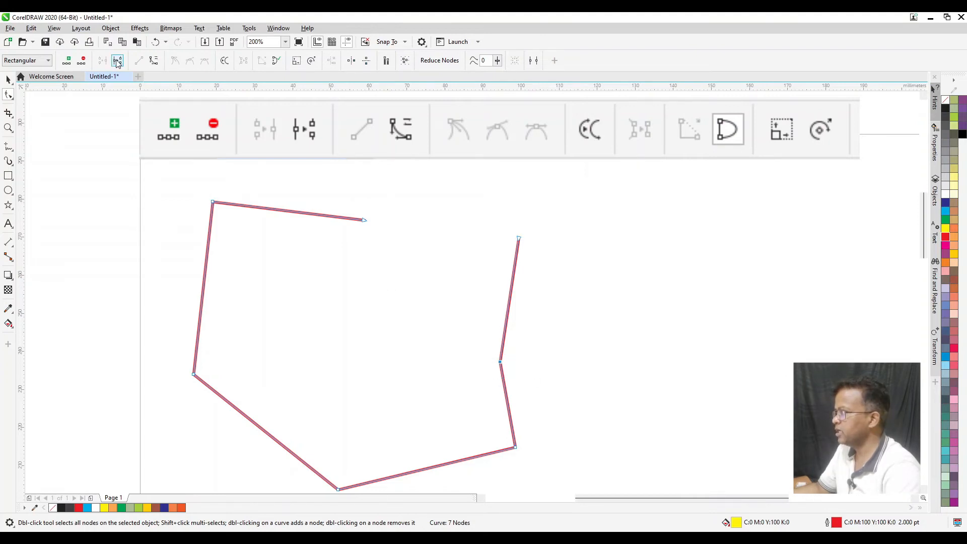
pyautogui.click(521, 341)
pyautogui.click(501, 363)
pyautogui.moveTo(500, 361); pyautogui.dragTo(564, 331)
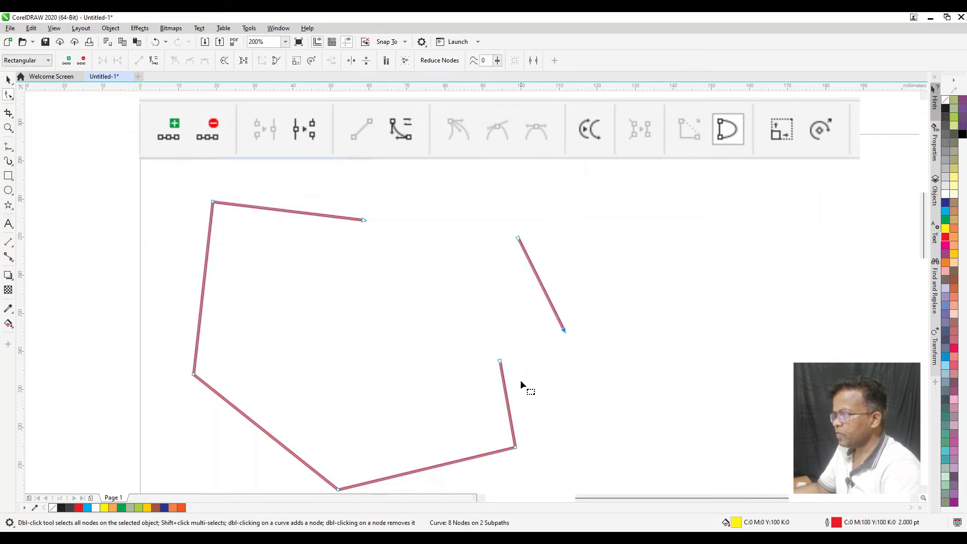
# Step: Bring the main outline's loose right end near its upper end, join the two end nodes, and move the joined node to the upper right
pyautogui.moveTo(502, 363); pyautogui.dragTo(397, 297)
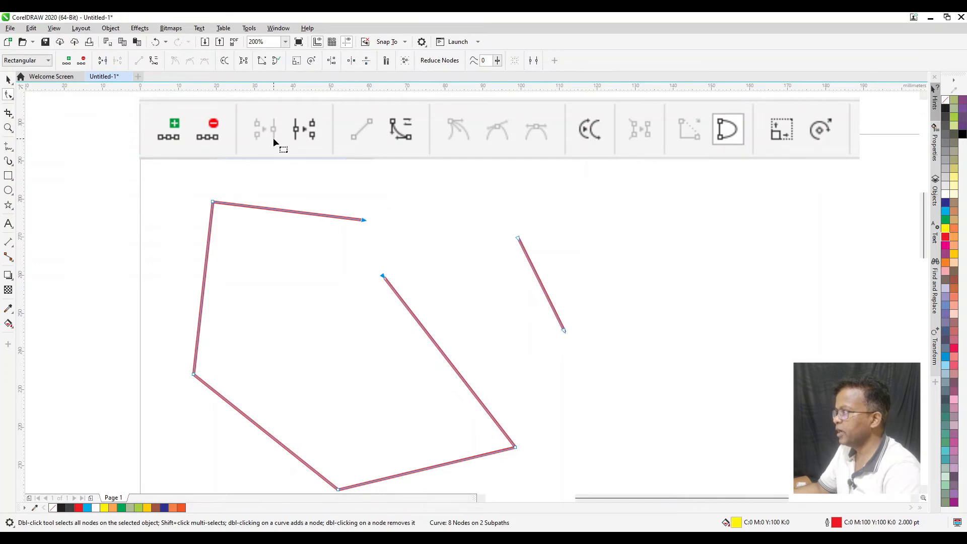
pyautogui.click(102, 60)
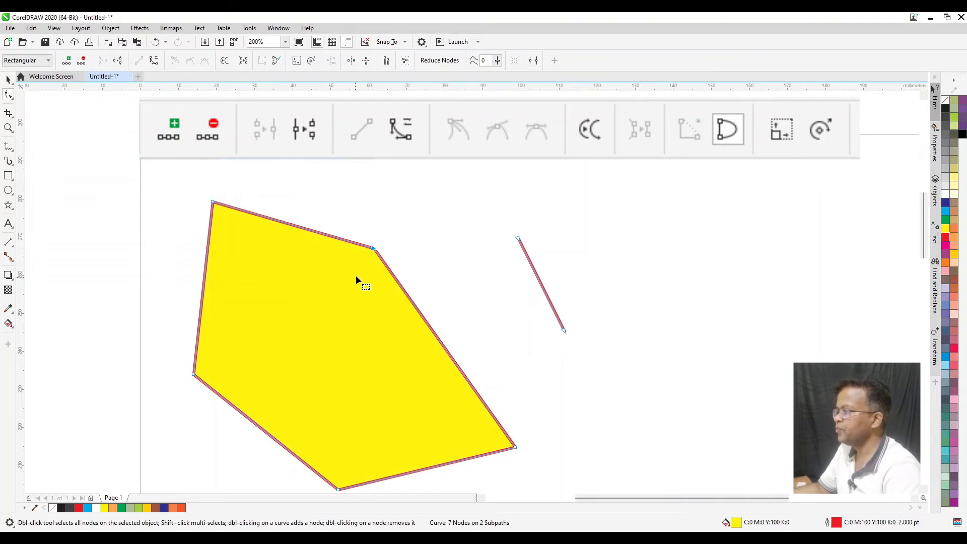
pyautogui.moveTo(373, 248); pyautogui.dragTo(456, 231)
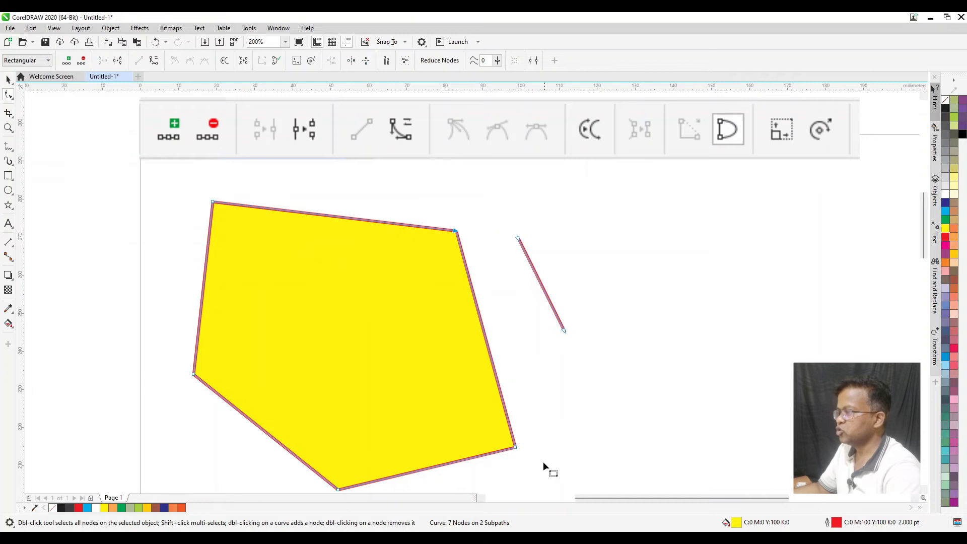
# Step: Move the yellow shape's lower-right corner node inward and delete the detached red line segment
pyautogui.moveTo(516, 447); pyautogui.dragTo(475, 415)
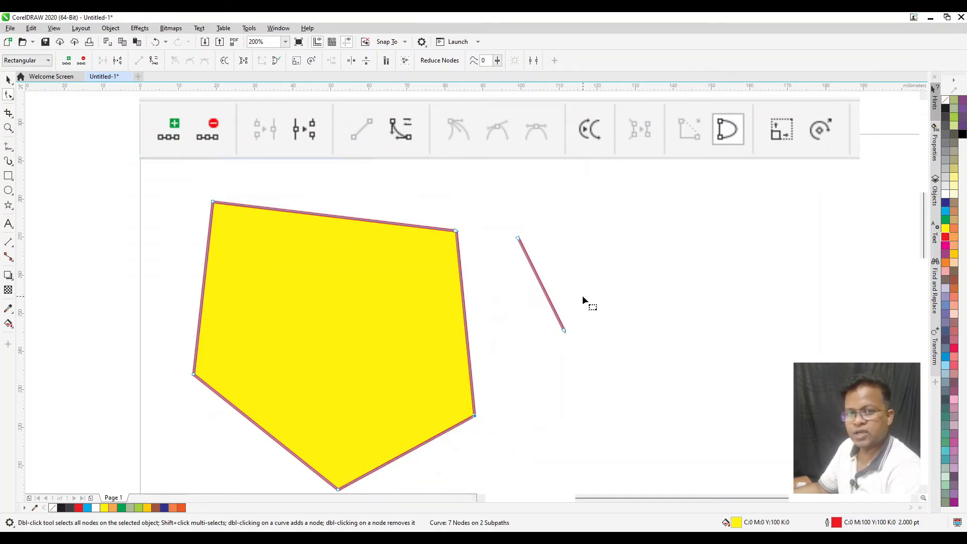
pyautogui.moveTo(511, 225); pyautogui.dragTo(609, 398)
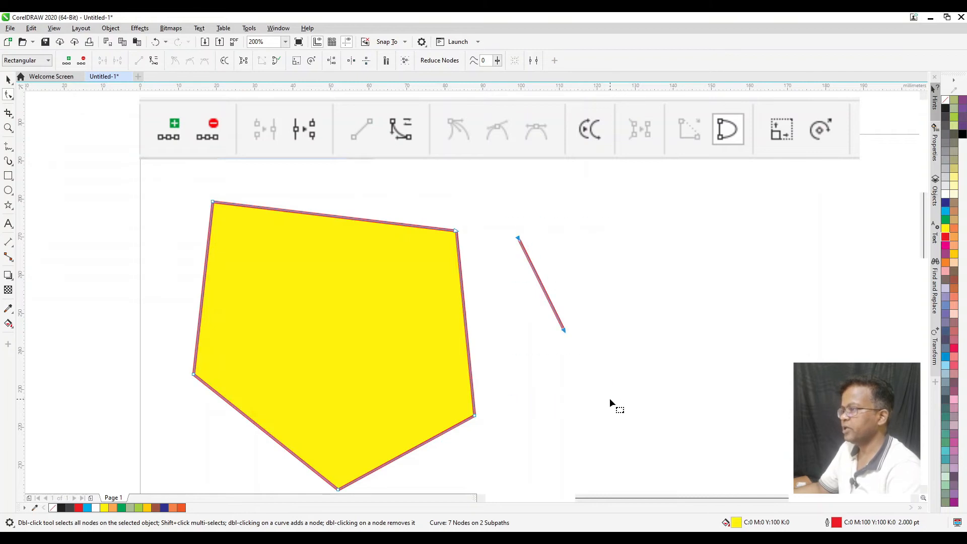
pyautogui.press('Delete')
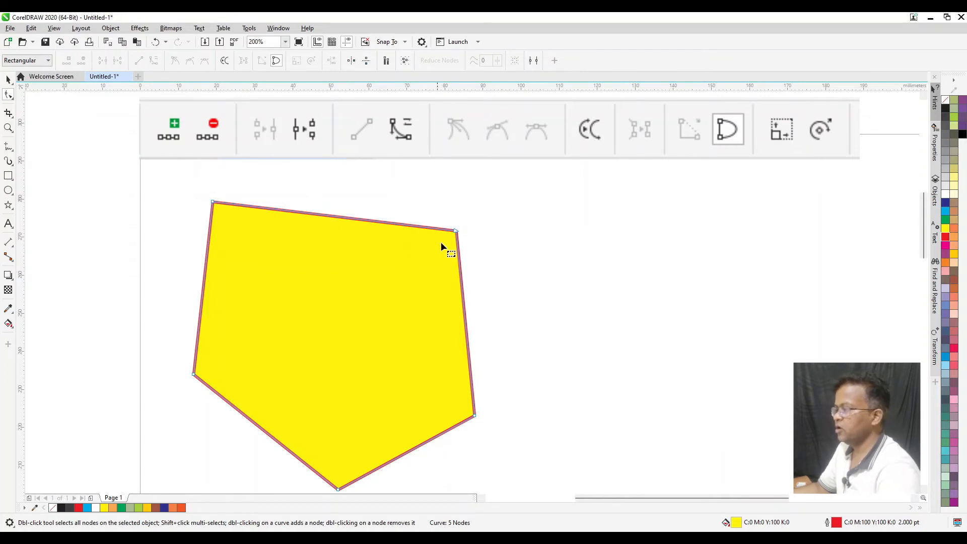
# Step: Convert the yellow shape's right edge to a curve and bend it into an S with a wide lower bulge
pyautogui.click(463, 310)
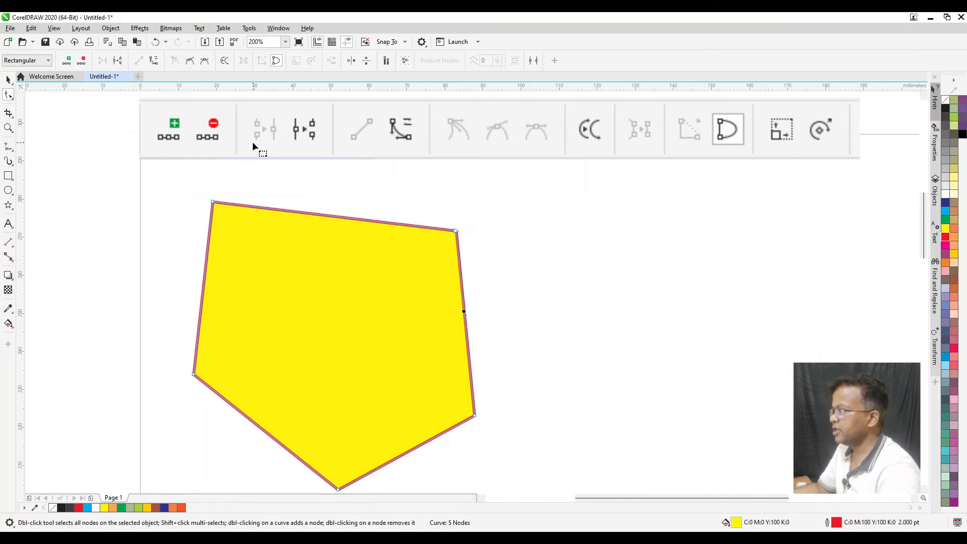
pyautogui.click(153, 60)
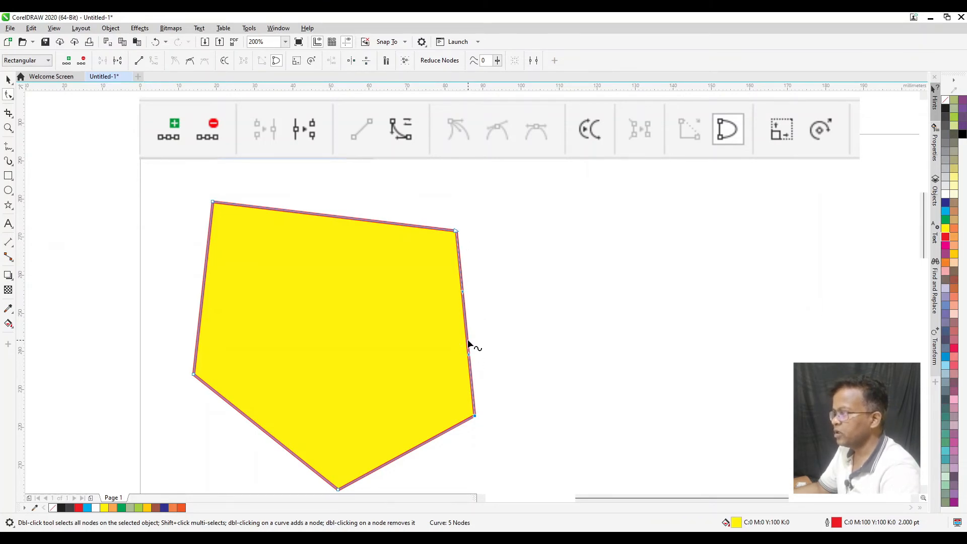
pyautogui.moveTo(466, 330); pyautogui.dragTo(391, 305)
pyautogui.moveTo(441, 384); pyautogui.dragTo(458, 302)
pyautogui.moveTo(550, 383); pyautogui.dragTo(515, 367)
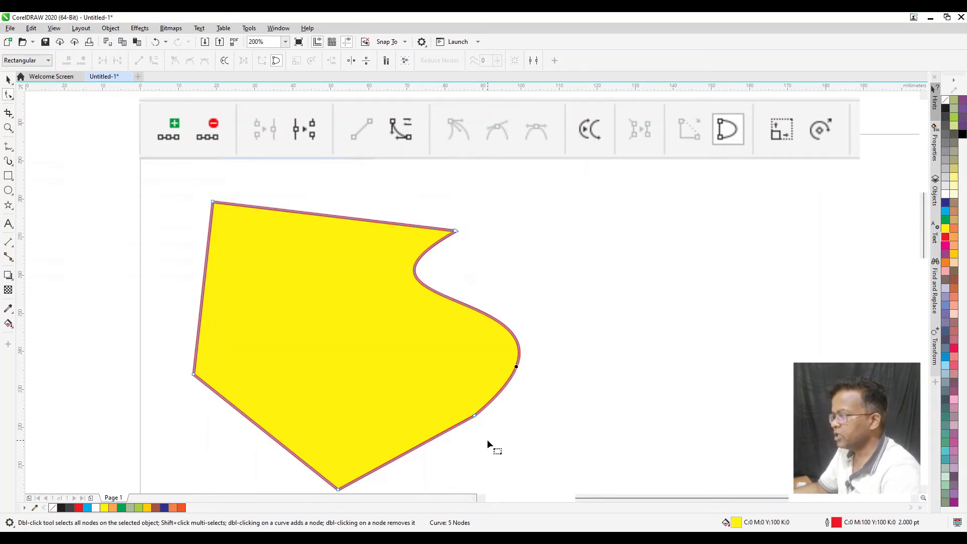
# Step: Reshape the curved right edge into one outward bulge by repositioning the control handles of its upper and lower nodes
pyautogui.click(475, 417)
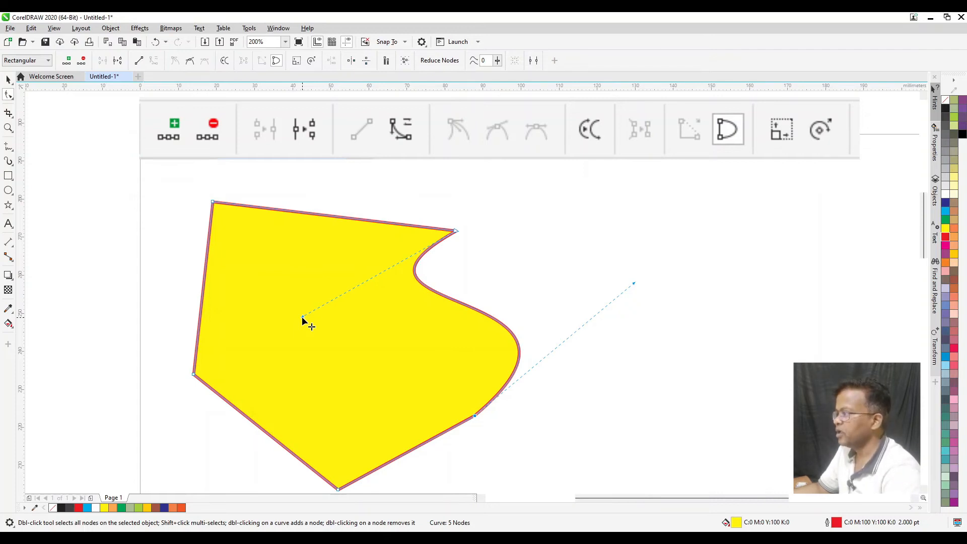
pyautogui.moveTo(303, 319); pyautogui.dragTo(450, 140)
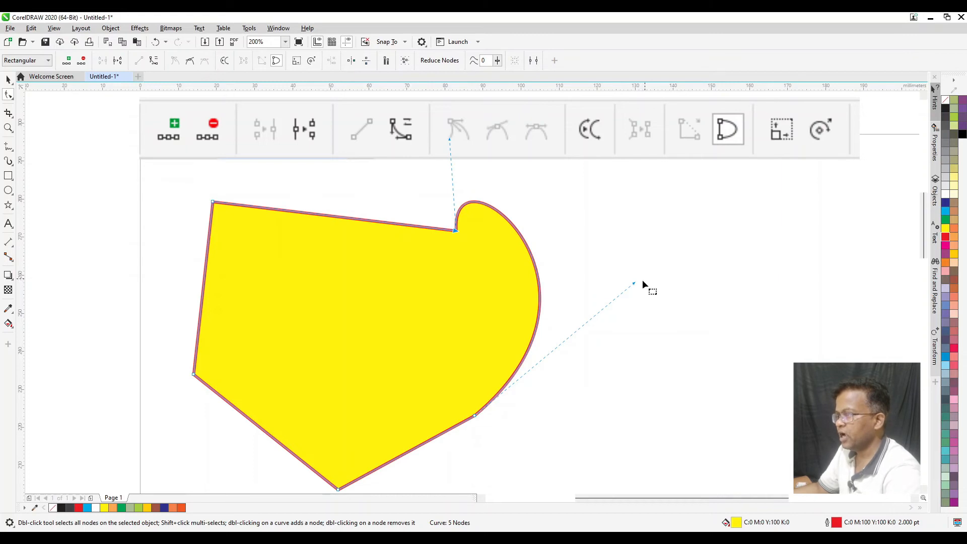
pyautogui.moveTo(634, 284); pyautogui.dragTo(529, 481)
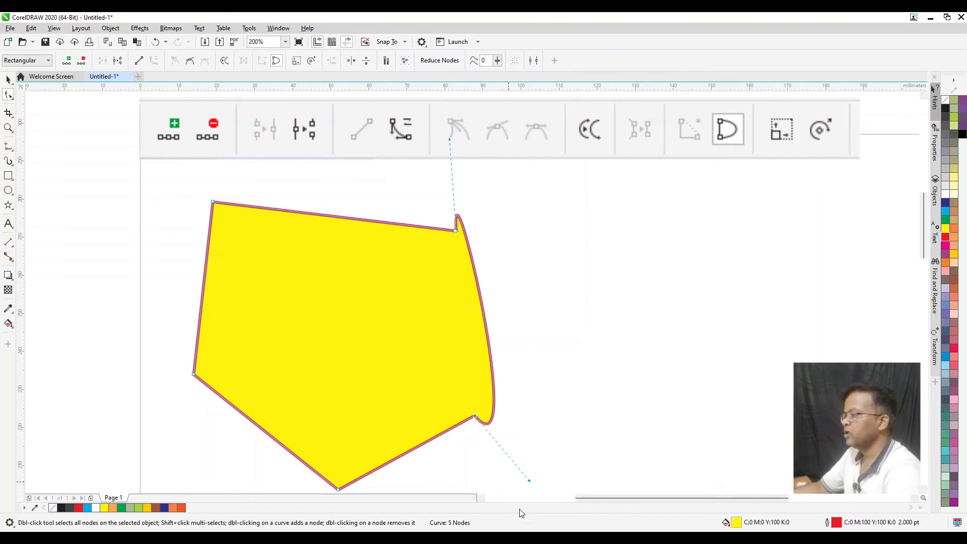
pyautogui.moveTo(530, 481); pyautogui.dragTo(667, 404)
pyautogui.moveTo(449, 139); pyautogui.dragTo(612, 198)
pyautogui.moveTo(477, 158); pyautogui.dragTo(476, 158)
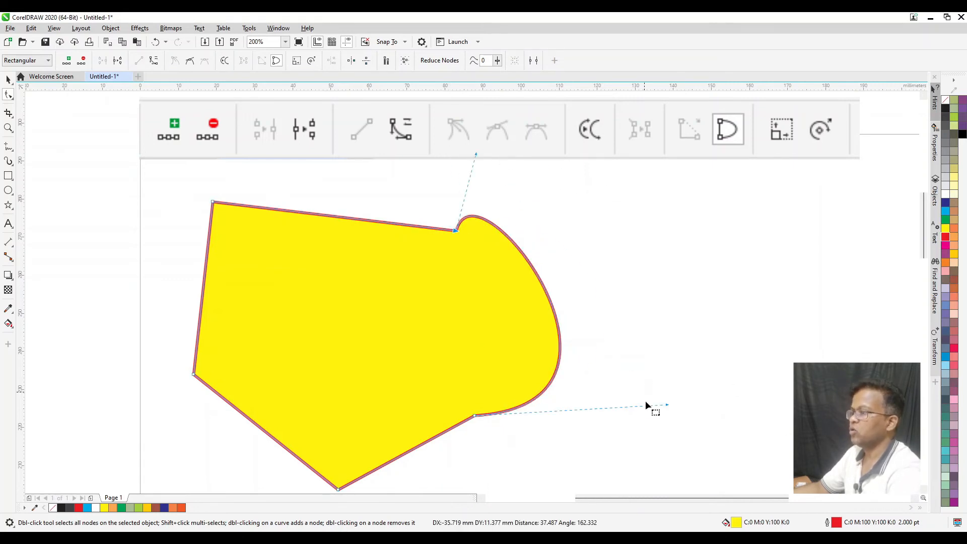
# Step: Widen the curved right edge into a rounder outward bulge by pointing its upper and lower nodes' handles to the right
pyautogui.moveTo(666, 403); pyautogui.dragTo(306, 376)
pyautogui.moveTo(476, 156); pyautogui.dragTo(647, 209)
pyautogui.moveTo(309, 380); pyautogui.dragTo(635, 369)
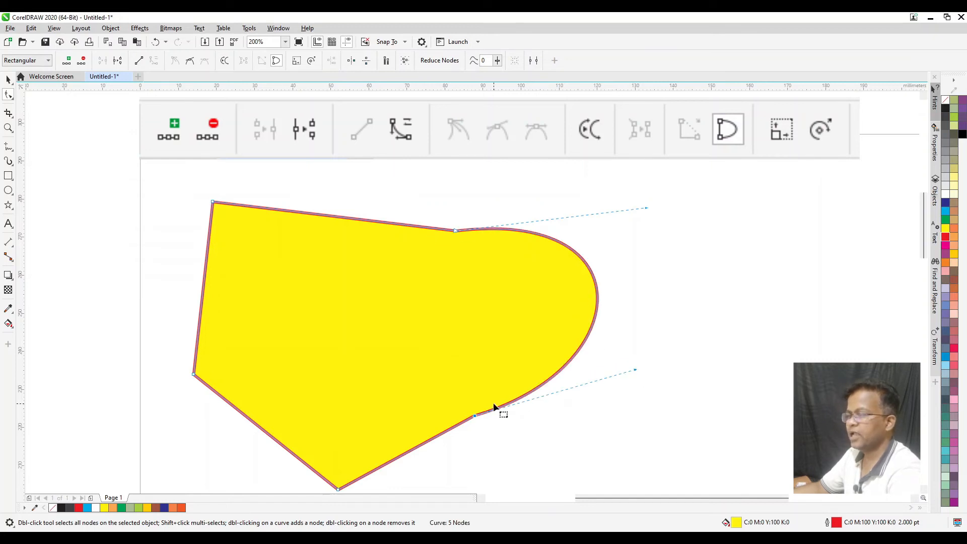
# Step: Convert all straight edges of the yellow shape to curves and select its upper-left, lower-left and bottom nodes
pyautogui.moveTo(160, 164); pyautogui.dragTo(615, 447)
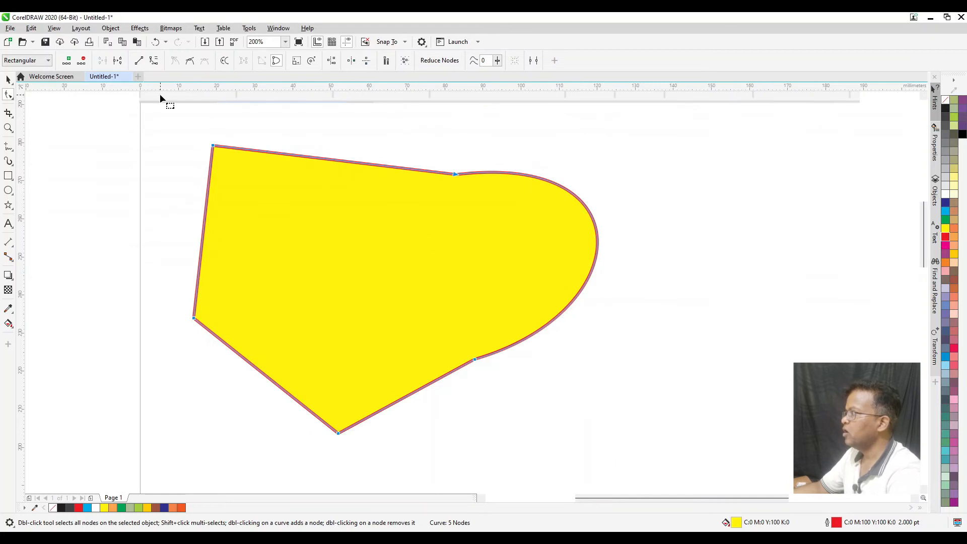
pyautogui.click(155, 63)
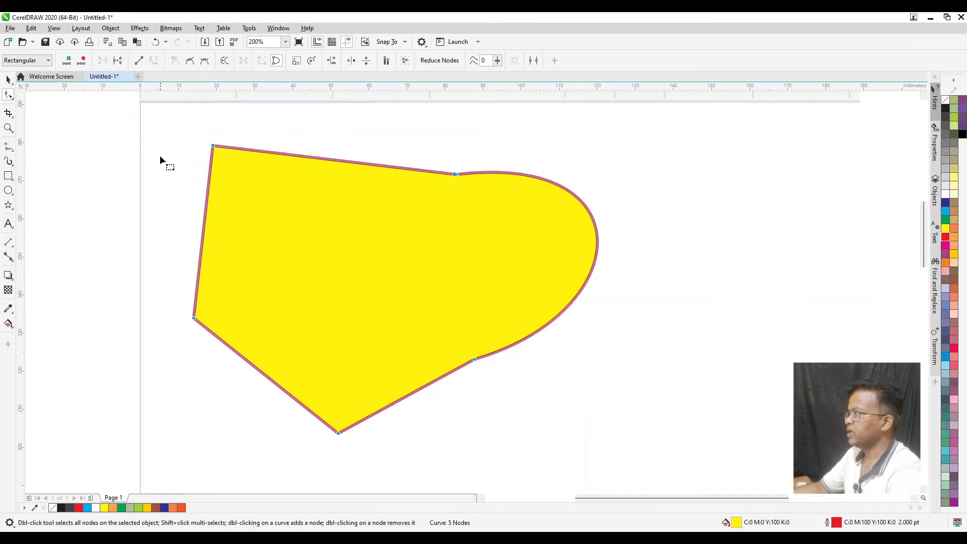
pyautogui.click(159, 157)
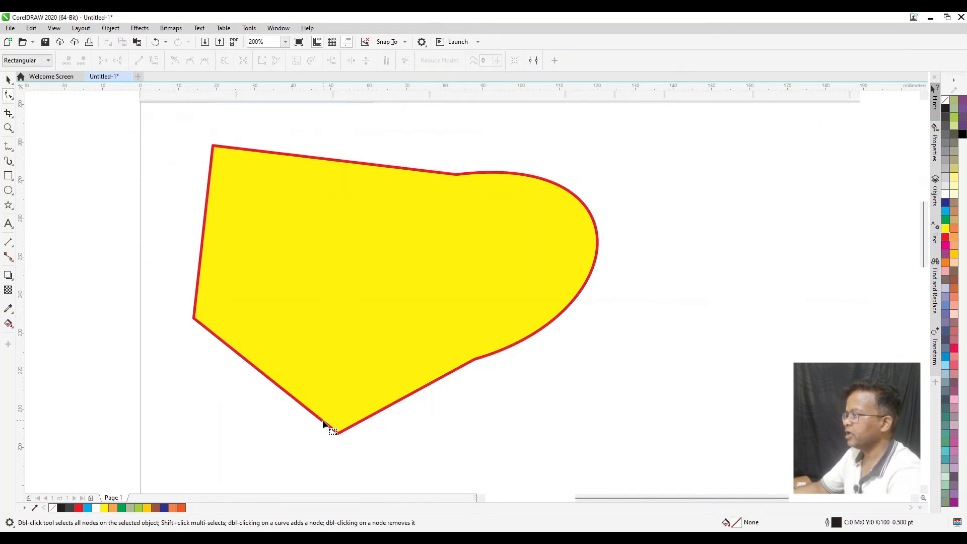
pyautogui.click(261, 180)
pyautogui.moveTo(172, 129); pyautogui.dragTo(364, 434)
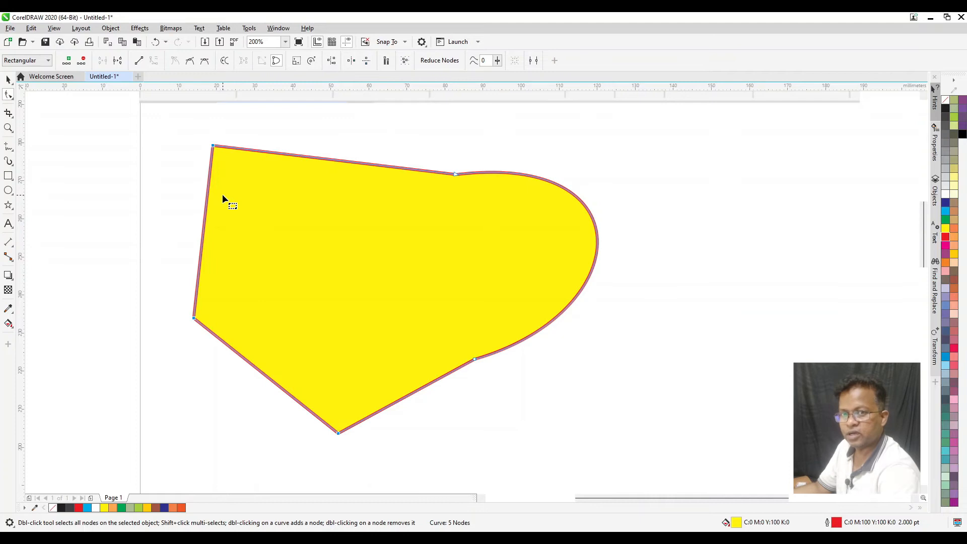
# Step: Bend the yellow shape's left, upper and lower-left edges outward
pyautogui.moveTo(209, 170)
pyautogui.mouseDown()
pyautogui.moveTo(193, 161)
pyautogui.moveTo(246, 131)
pyautogui.mouseUp()
pyautogui.click(245, 148)
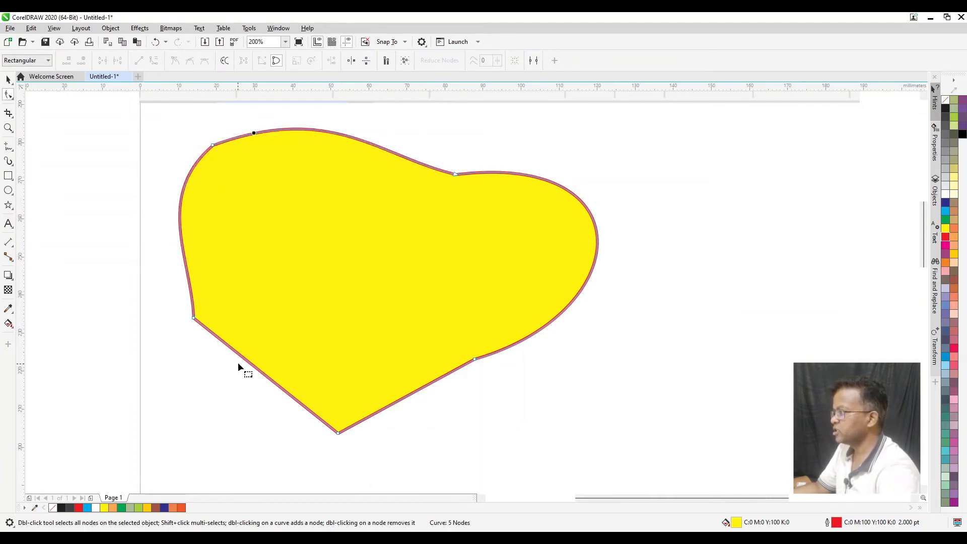
pyautogui.moveTo(245, 358); pyautogui.dragTo(225, 380)
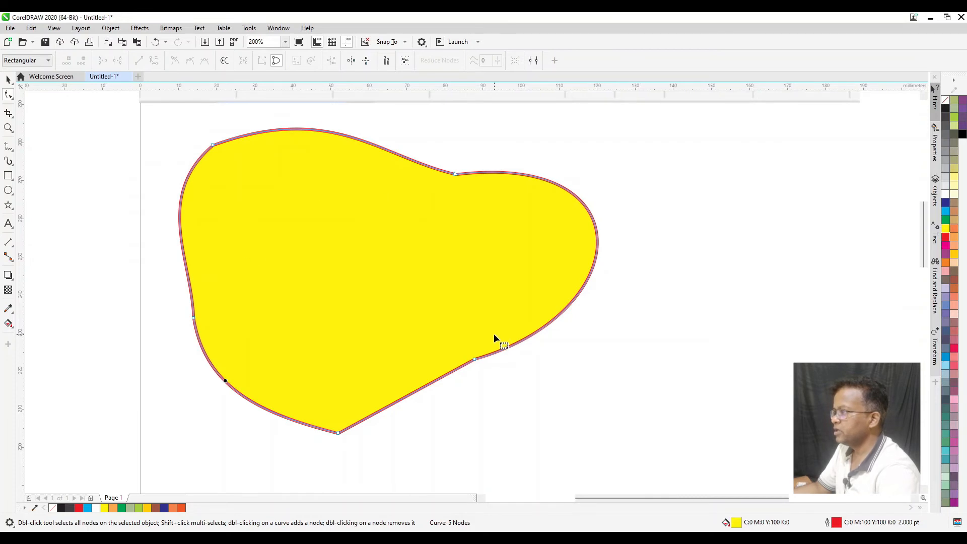
# Step: Make the yellow shape's bottom, lower-left and upper-left nodes smooth
pyautogui.moveTo(333, 439); pyautogui.dragTo(340, 431)
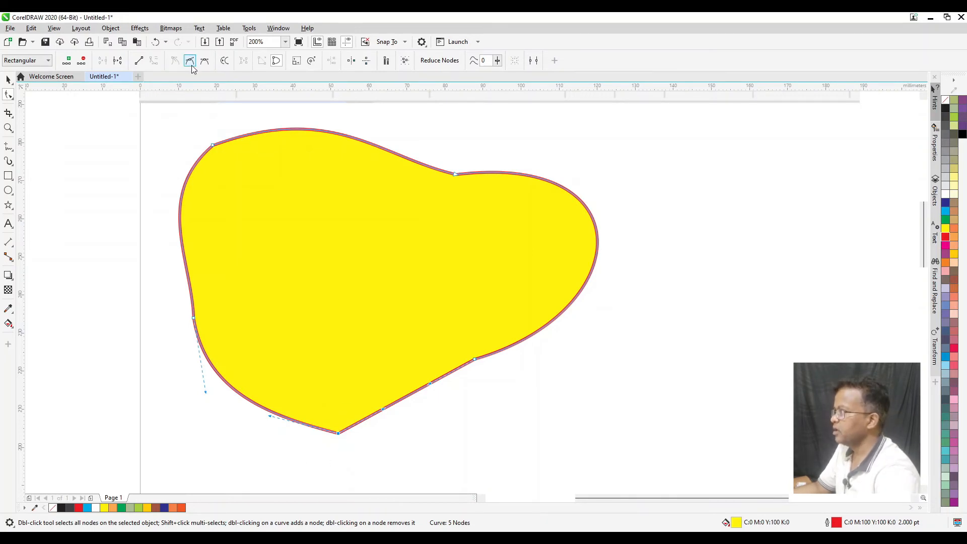
pyautogui.click(191, 63)
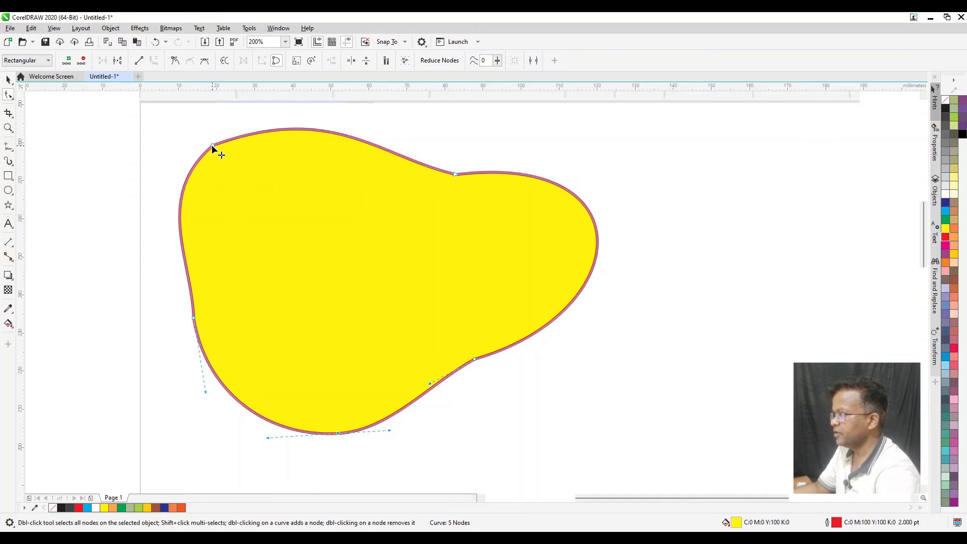
pyautogui.click(194, 317)
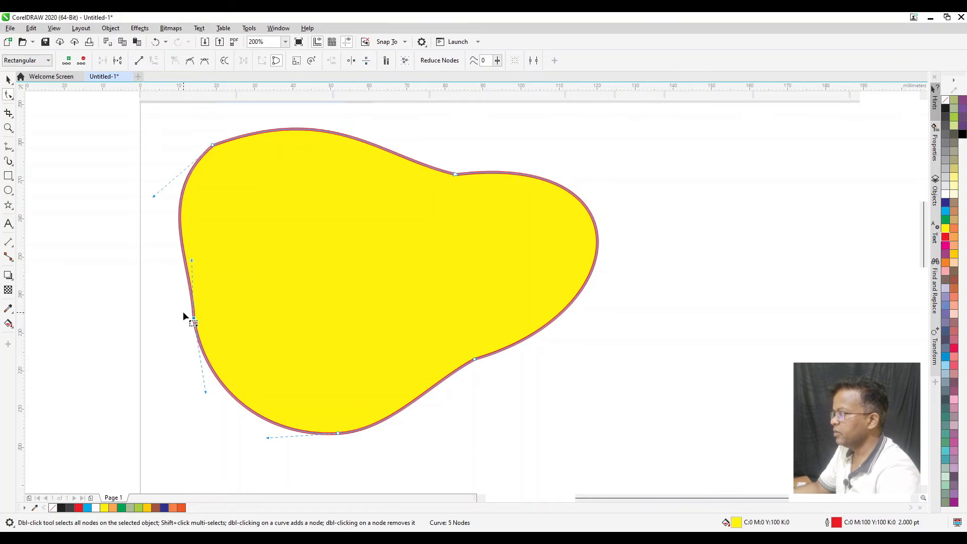
pyautogui.click(190, 60)
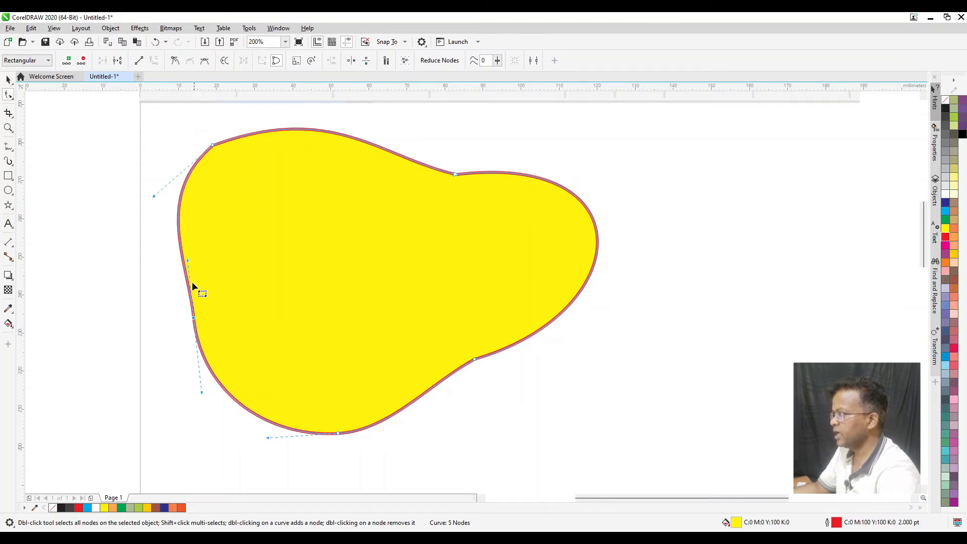
pyautogui.click(213, 145)
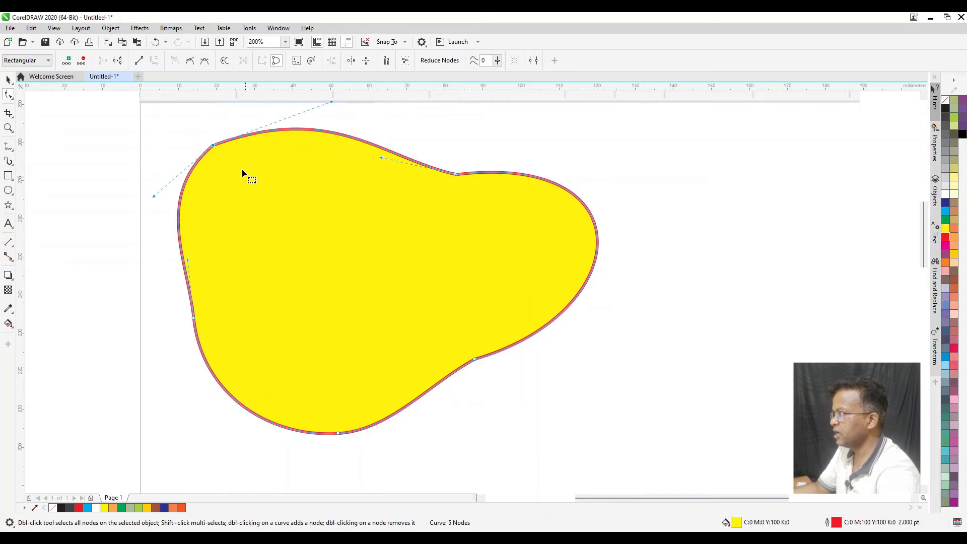
pyautogui.click(190, 60)
pyautogui.click(190, 150)
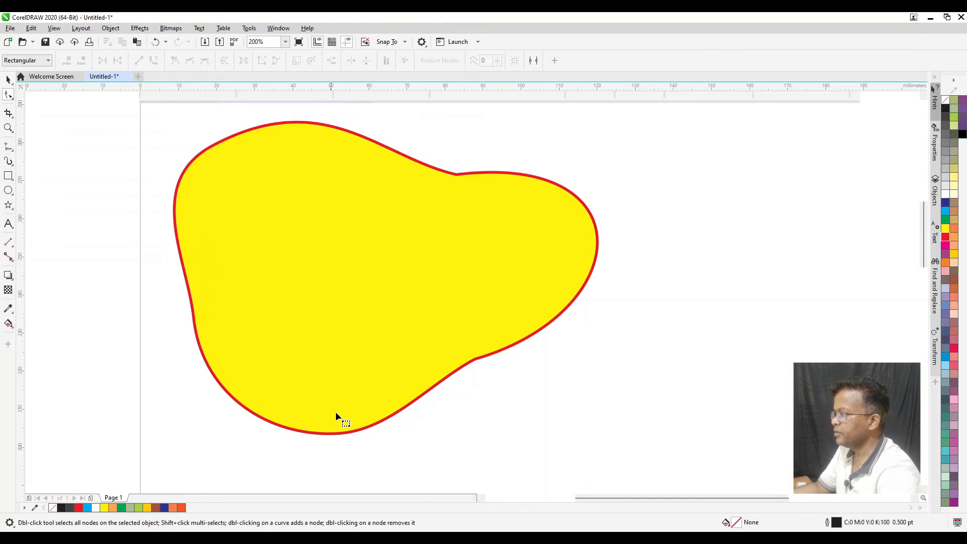
# Step: Make the nodes at the two ends of the curved right edge smooth, removing the stray node beside the lower one
pyautogui.click(469, 363)
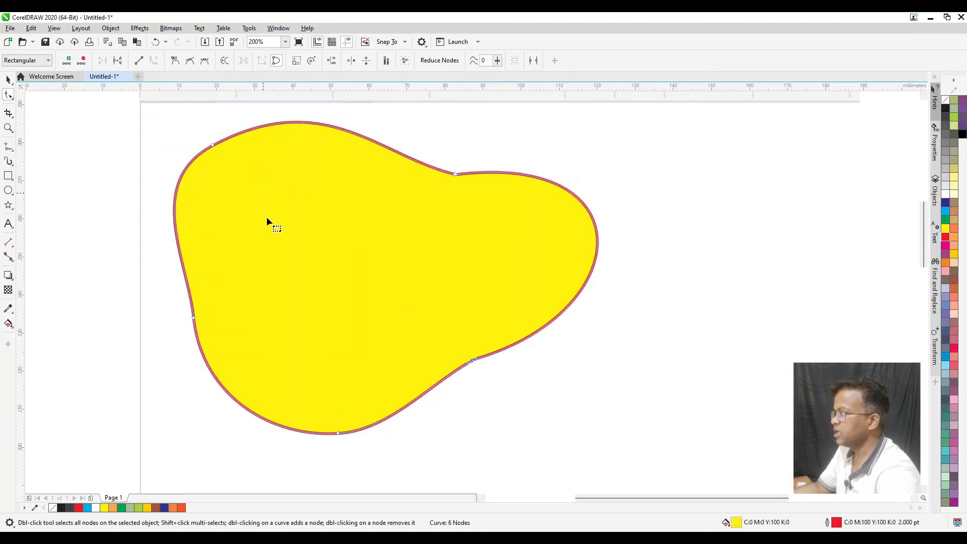
pyautogui.click(471, 365)
pyautogui.click(468, 362)
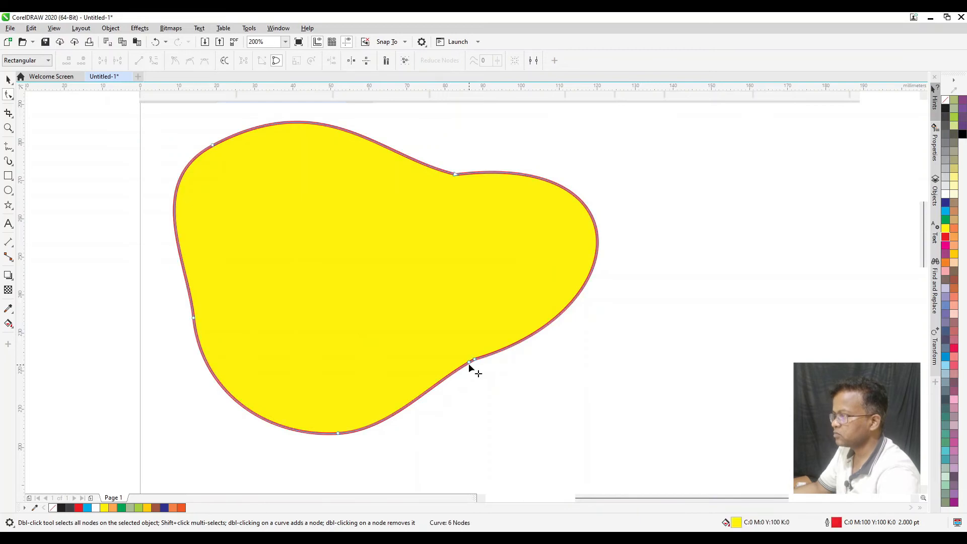
pyautogui.click(475, 360)
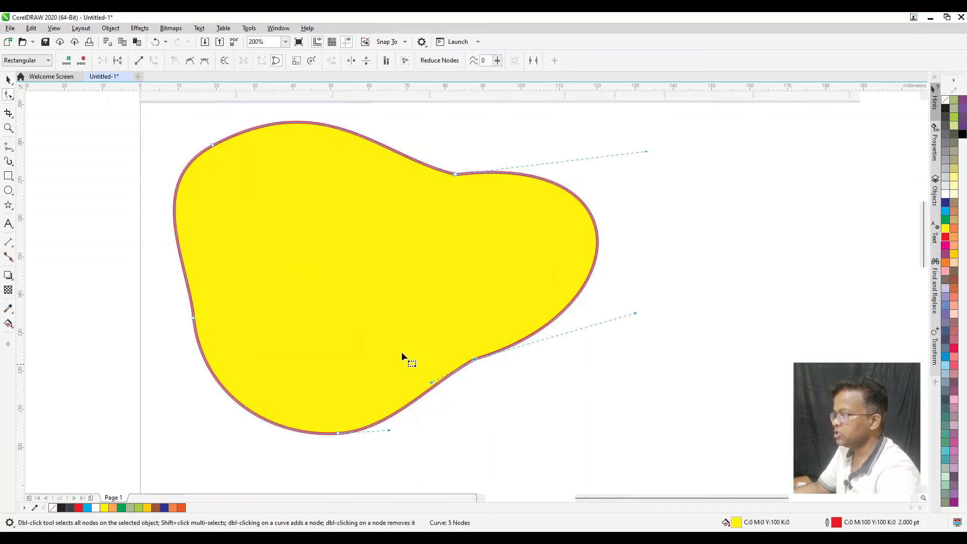
pyautogui.click(189, 61)
pyautogui.moveTo(443, 208); pyautogui.dragTo(476, 157)
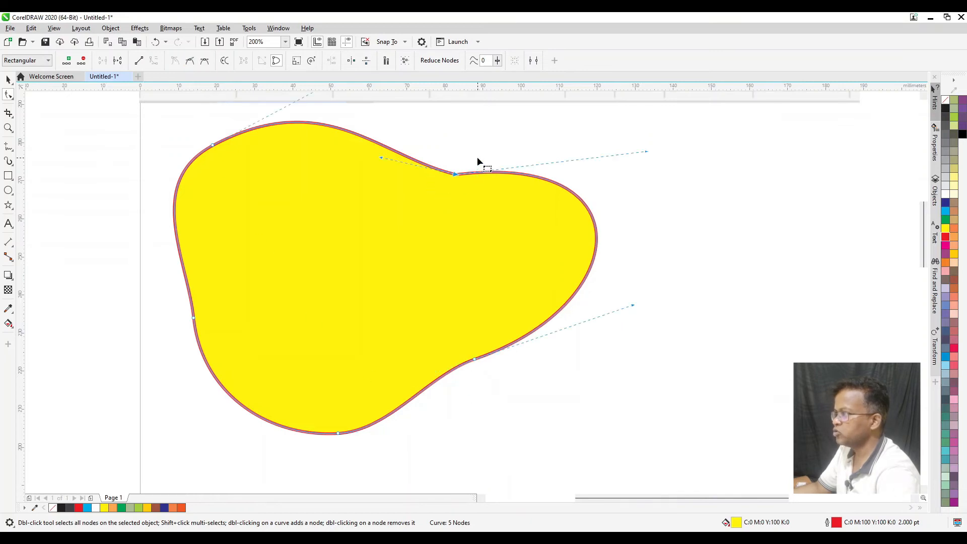
pyautogui.click(189, 61)
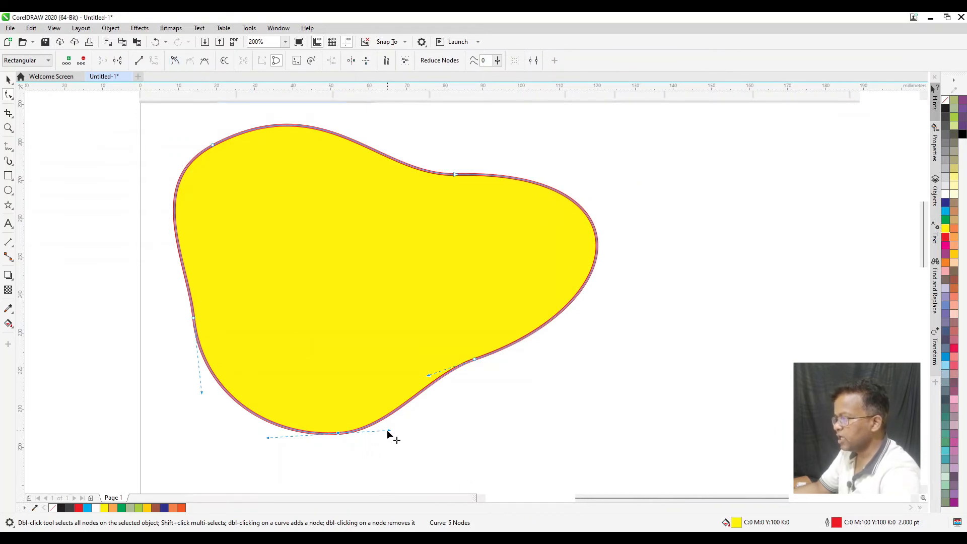
# Step: Adjust the smooth bottom node's two handles to different lengths and level them horizontally
pyautogui.moveTo(389, 432); pyautogui.dragTo(440, 428)
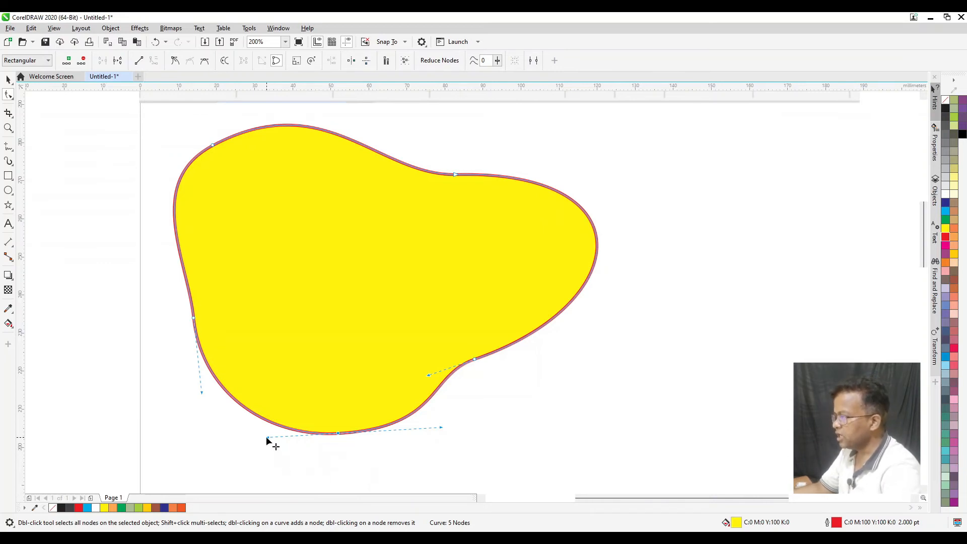
pyautogui.moveTo(267, 438)
pyautogui.mouseDown()
pyautogui.moveTo(325, 340)
pyautogui.moveTo(309, 358)
pyautogui.moveTo(319, 476)
pyautogui.moveTo(446, 445)
pyautogui.moveTo(453, 428)
pyautogui.moveTo(447, 406)
pyautogui.moveTo(285, 393)
pyautogui.moveTo(248, 434)
pyautogui.mouseUp()
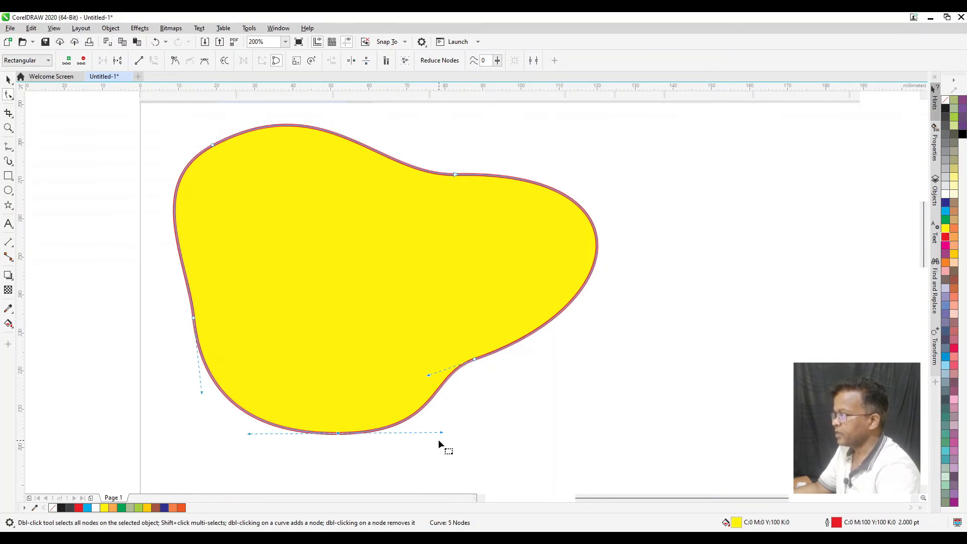
pyautogui.moveTo(441, 437)
pyautogui.mouseDown()
pyautogui.moveTo(674, 423)
pyautogui.moveTo(372, 442)
pyautogui.moveTo(348, 433)
pyautogui.moveTo(550, 432)
pyautogui.moveTo(425, 432)
pyautogui.mouseUp()
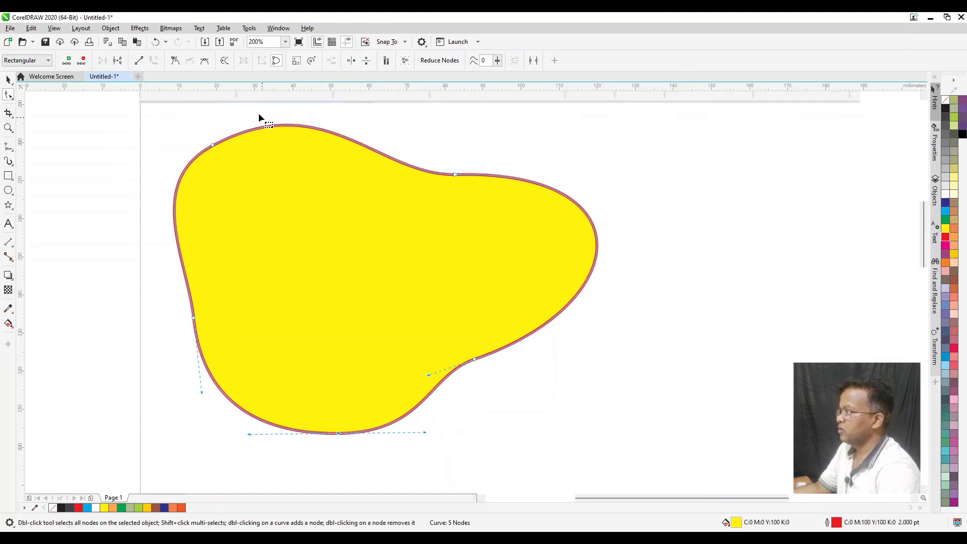
# Step: Make the bottom node symmetrical, stretch and shorten its paired handles, and move the node slightly down
pyautogui.click(204, 64)
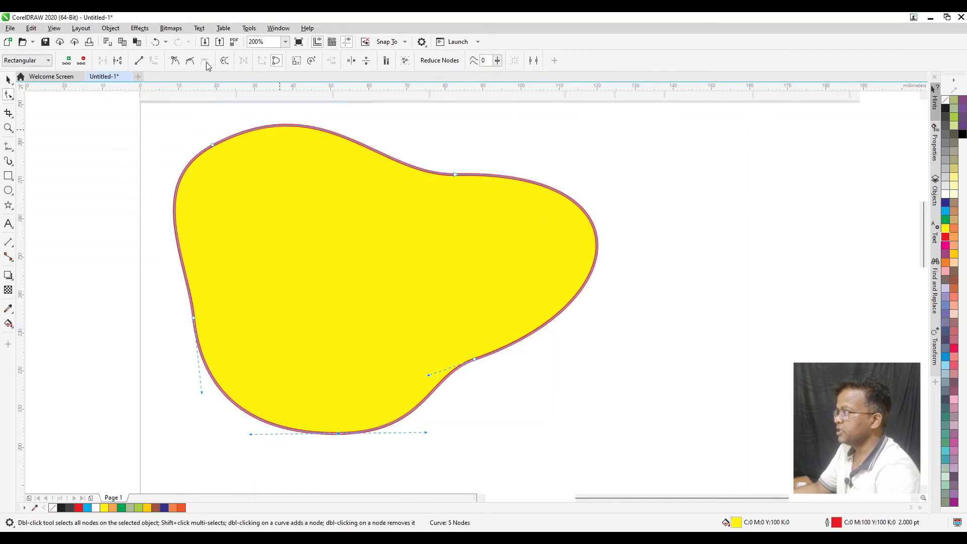
pyautogui.moveTo(424, 433); pyautogui.dragTo(638, 432)
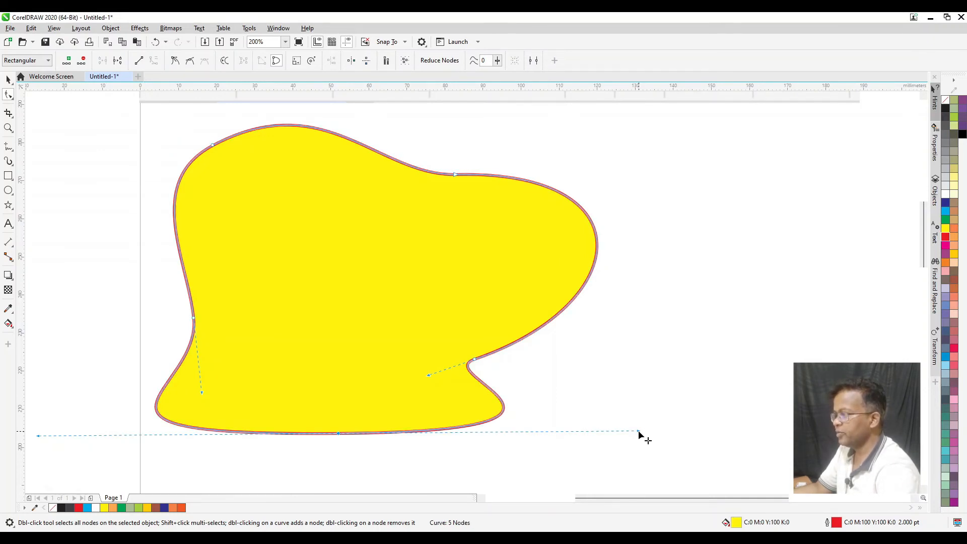
pyautogui.moveTo(639, 432); pyautogui.dragTo(470, 433)
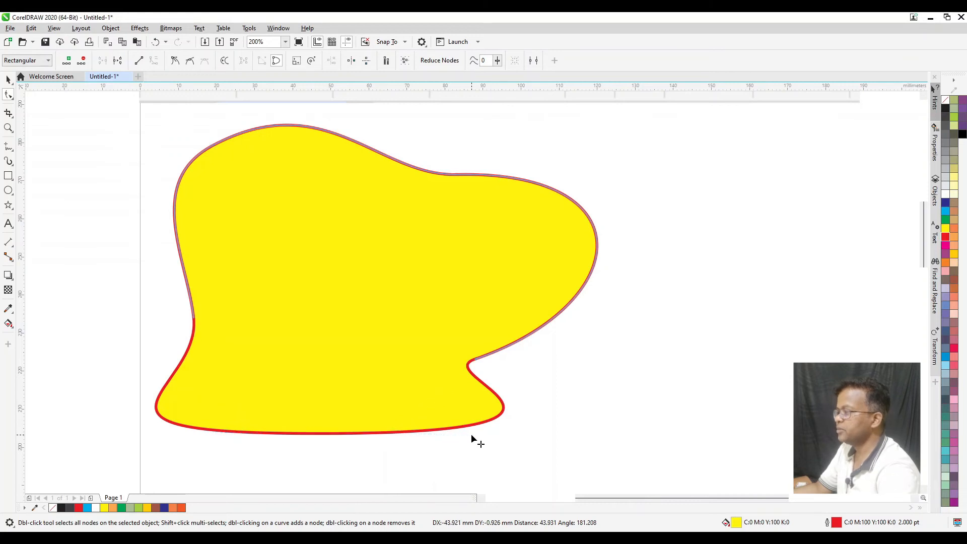
pyautogui.moveTo(337, 432); pyautogui.dragTo(347, 449)
pyautogui.moveTo(465, 446); pyautogui.dragTo(438, 446)
# Step: Make the bottom node smooth with a longer right handle, and turn it into a cusp with both handles pointing up inside the shape
pyautogui.click(189, 61)
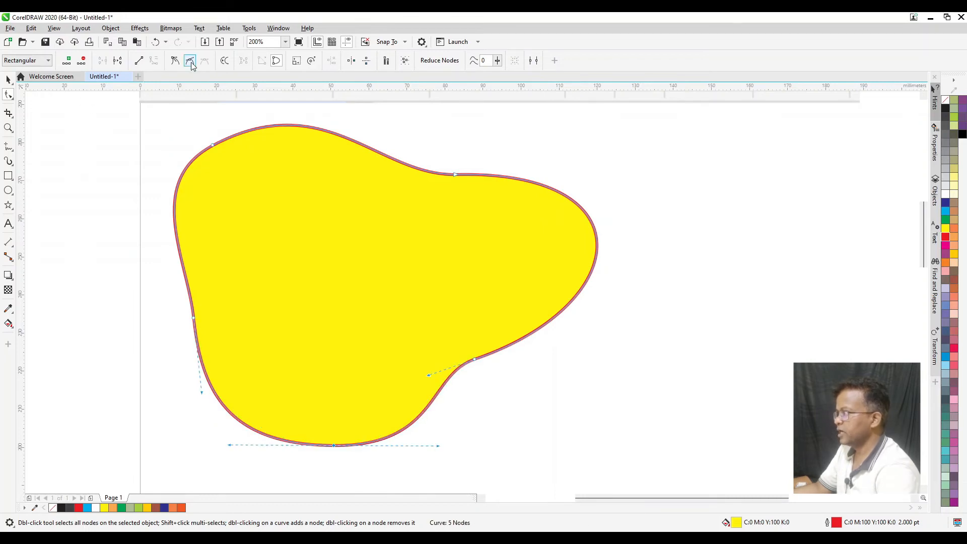
pyautogui.moveTo(435, 445); pyautogui.dragTo(548, 443)
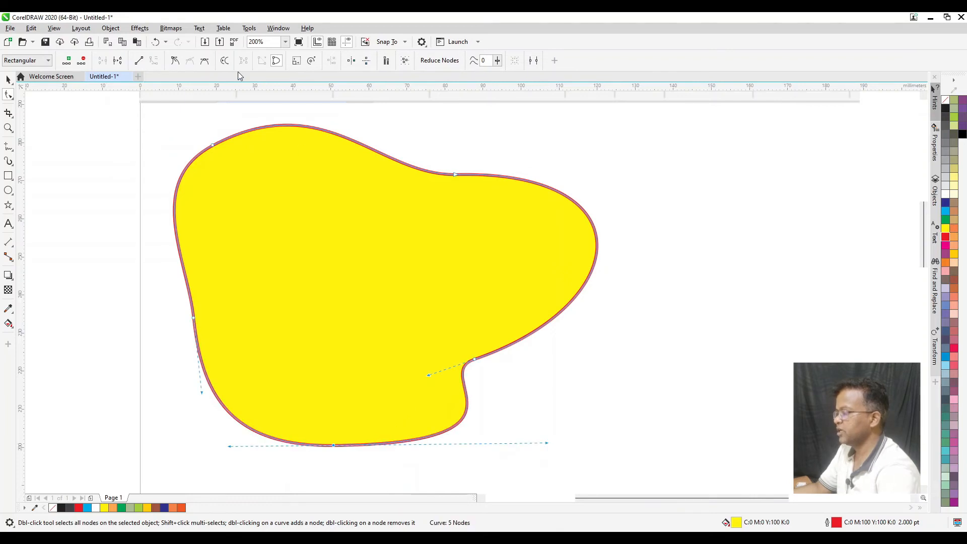
pyautogui.click(175, 60)
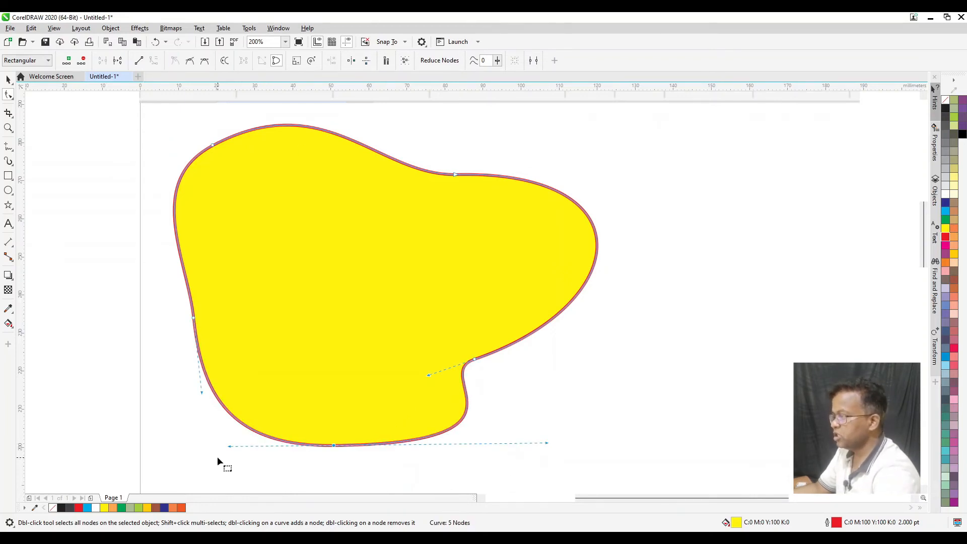
pyautogui.moveTo(545, 443); pyautogui.dragTo(366, 292)
pyautogui.moveTo(230, 447); pyautogui.dragTo(277, 277)
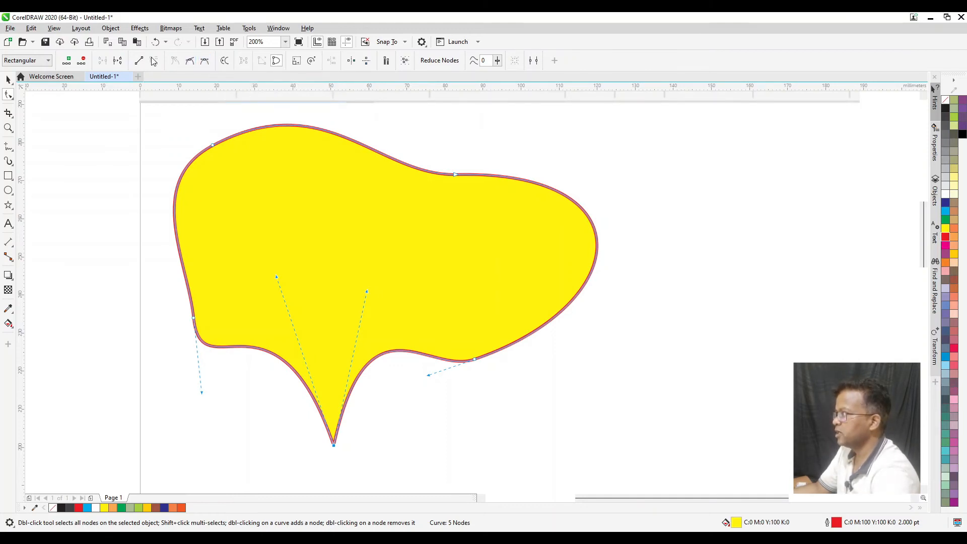
# Step: Convert all edges of the yellow shape to straight lines and delete the shape
pyautogui.moveTo(168, 118); pyautogui.dragTo(555, 336)
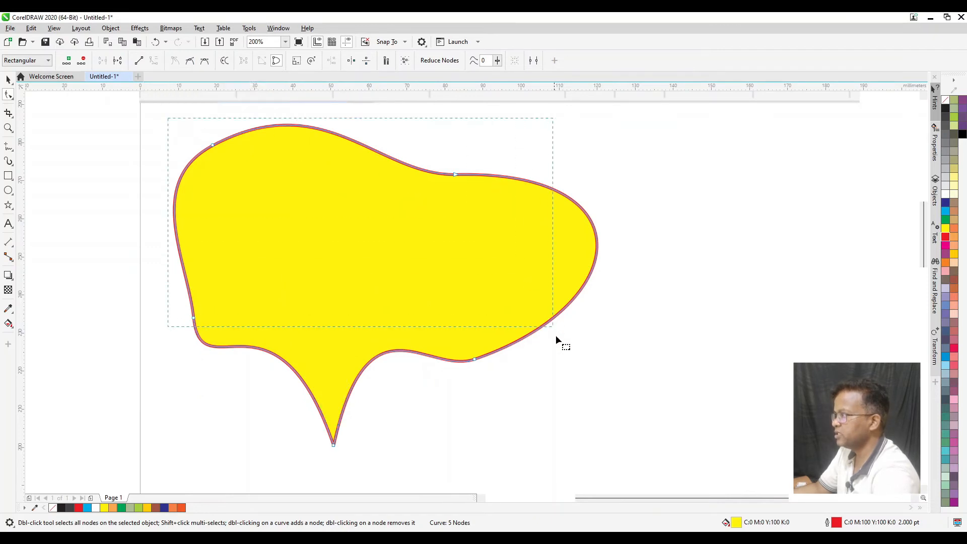
pyautogui.click(139, 62)
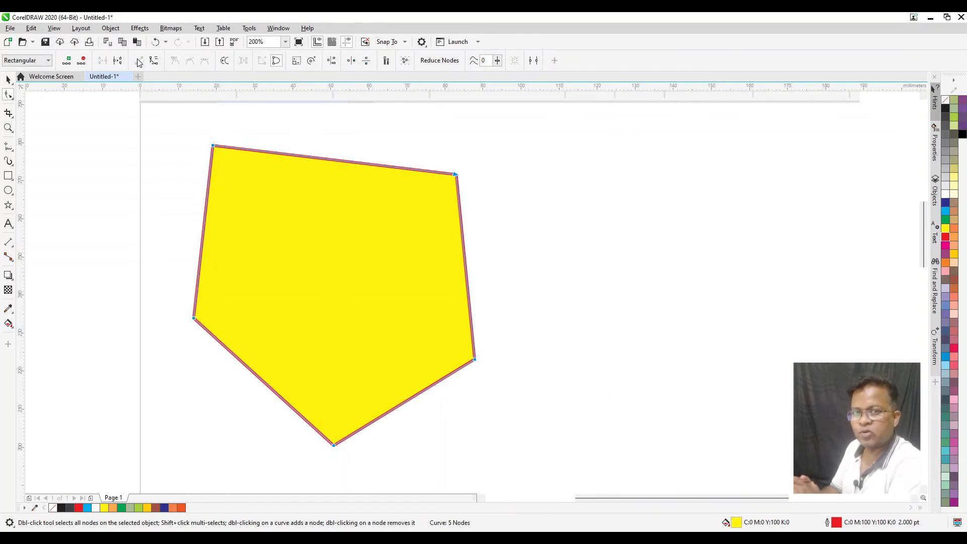
pyautogui.press('space')
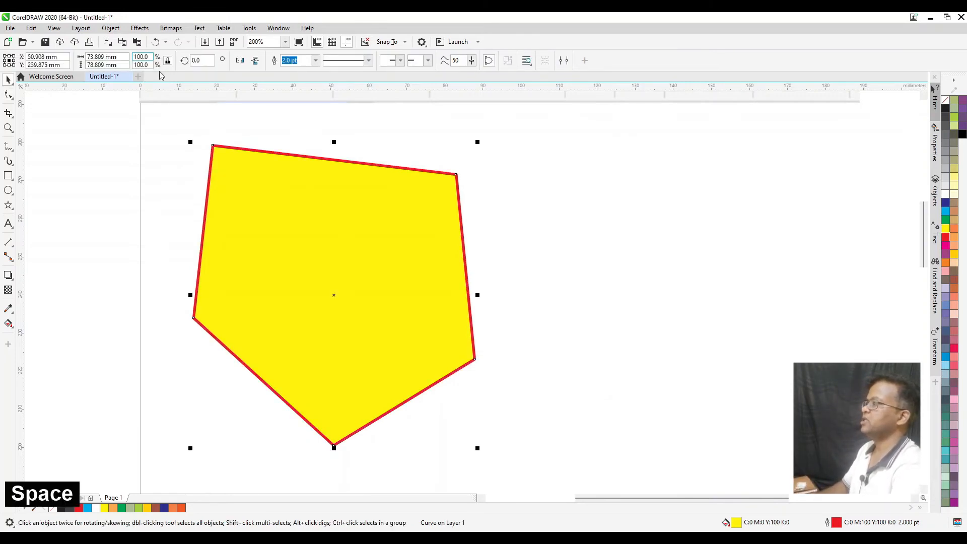
pyautogui.press('Delete')
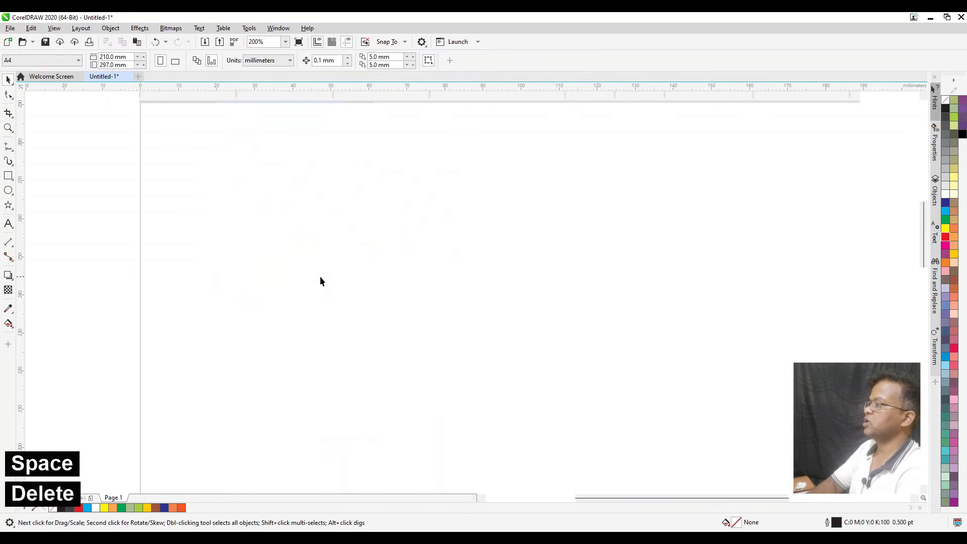
# Step: Draw a rectangle about 56 by 25 mm and try to pull its lower-right corner node outward with the Shape tool
pyautogui.click(8, 176)
pyautogui.moveTo(257, 223)
pyautogui.mouseDown()
pyautogui.moveTo(296, 282)
pyautogui.moveTo(435, 319)
pyautogui.moveTo(472, 317)
pyautogui.mouseUp()
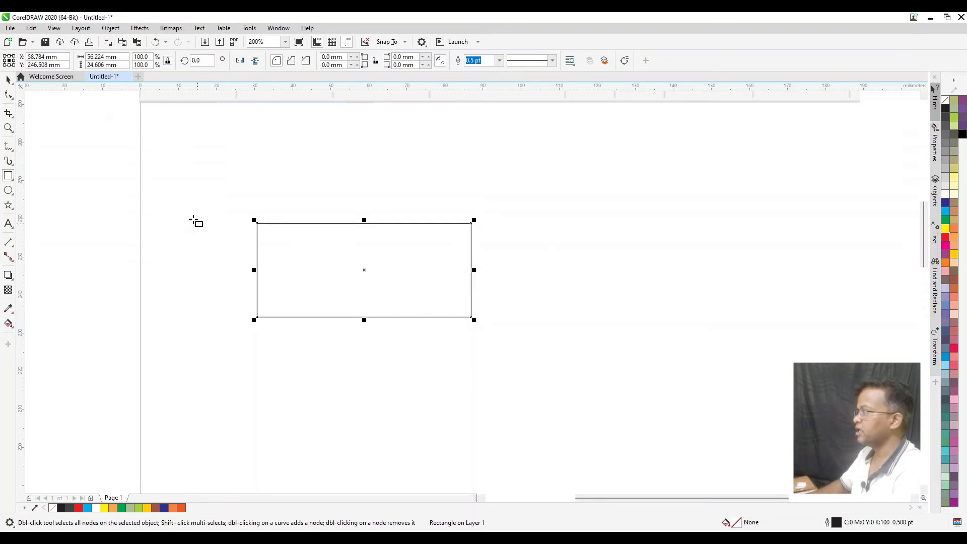
pyautogui.click(9, 95)
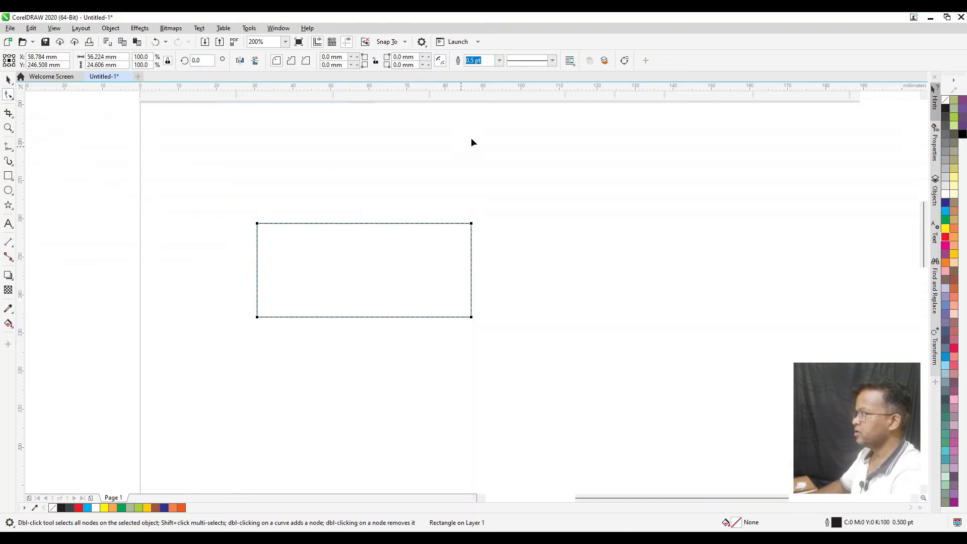
pyautogui.moveTo(472, 317); pyautogui.dragTo(525, 331)
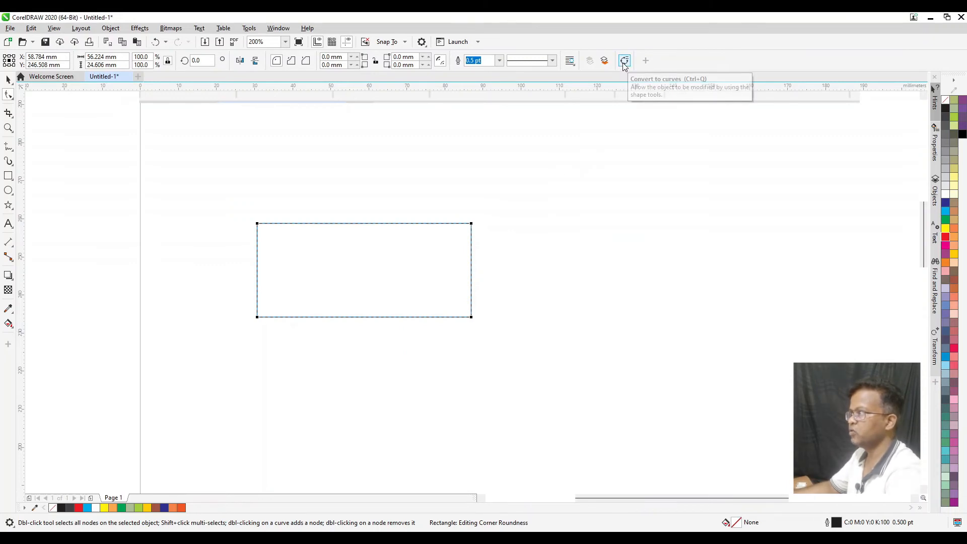
# Step: Convert the rectangle to curves and move three of its corner nodes to form an uneven diamond
pyautogui.click(110, 28)
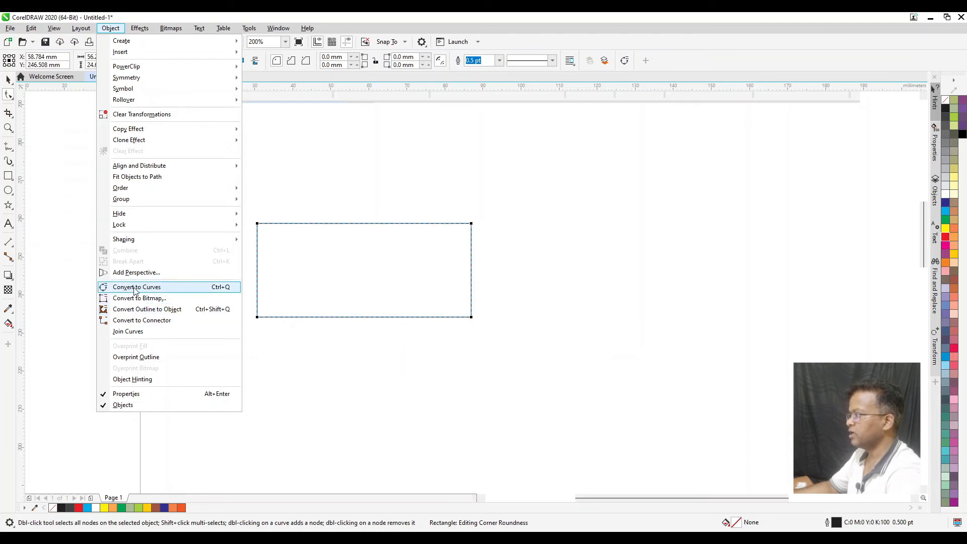
pyautogui.click(151, 287)
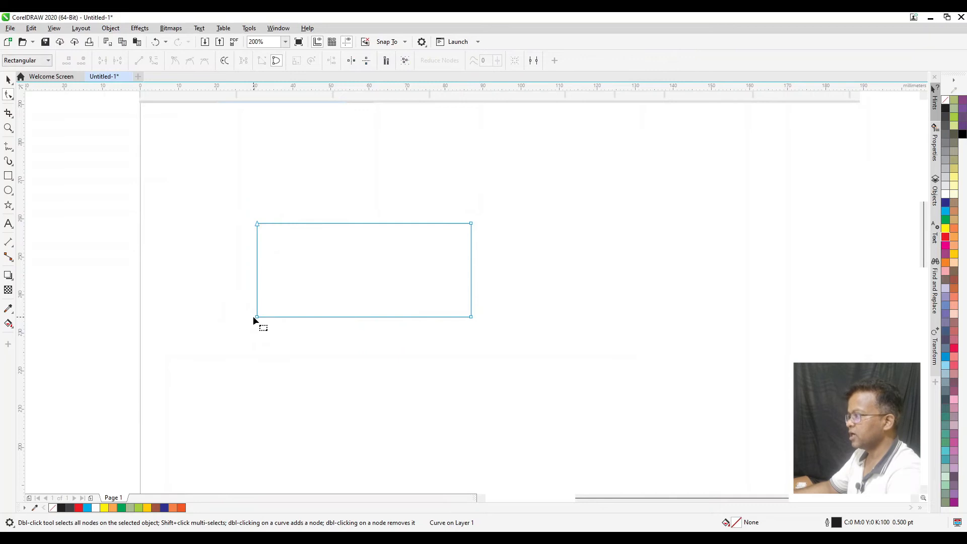
pyautogui.moveTo(256, 318); pyautogui.dragTo(335, 380)
pyautogui.moveTo(257, 223); pyautogui.dragTo(230, 290)
pyautogui.moveTo(470, 223); pyautogui.dragTo(350, 229)
pyautogui.moveTo(334, 380); pyautogui.dragTo(361, 369)
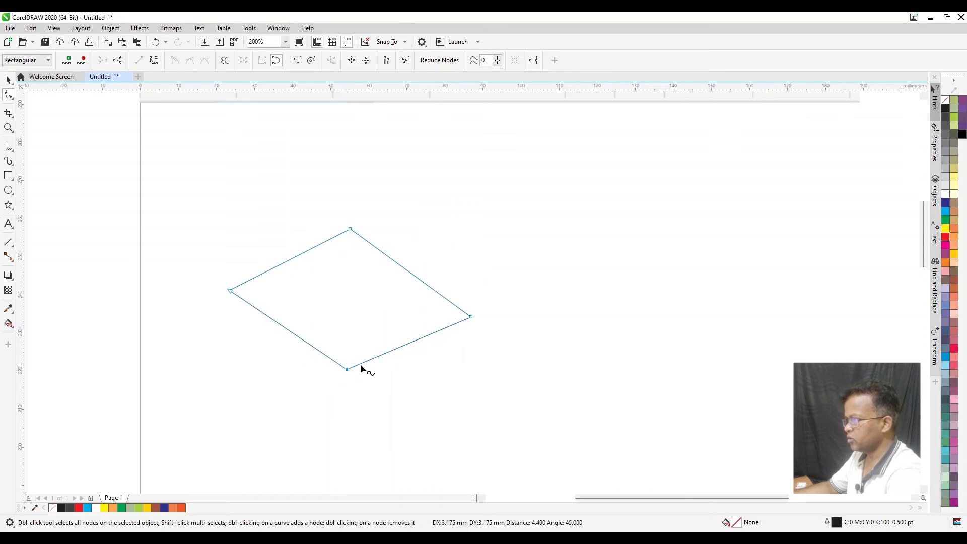
# Step: Add three nodes near the diamond's right corner, shape them into a straight-edged fish tail, and nudge the body's upper and lower nodes
pyautogui.doubleClick(449, 300)
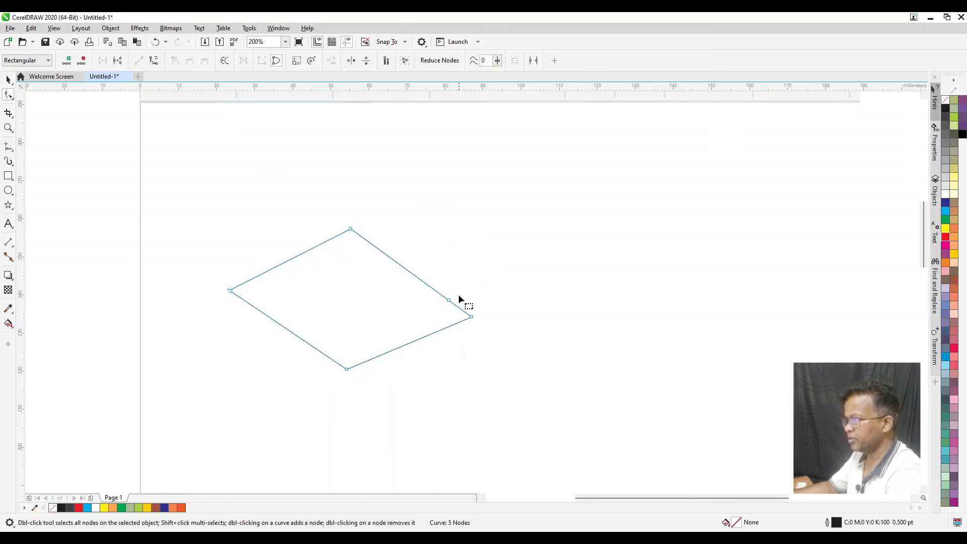
pyautogui.moveTo(449, 300); pyautogui.dragTo(510, 254)
pyautogui.doubleClick(471, 297)
pyautogui.doubleClick(483, 299)
pyautogui.moveTo(483, 299); pyautogui.dragTo(510, 356)
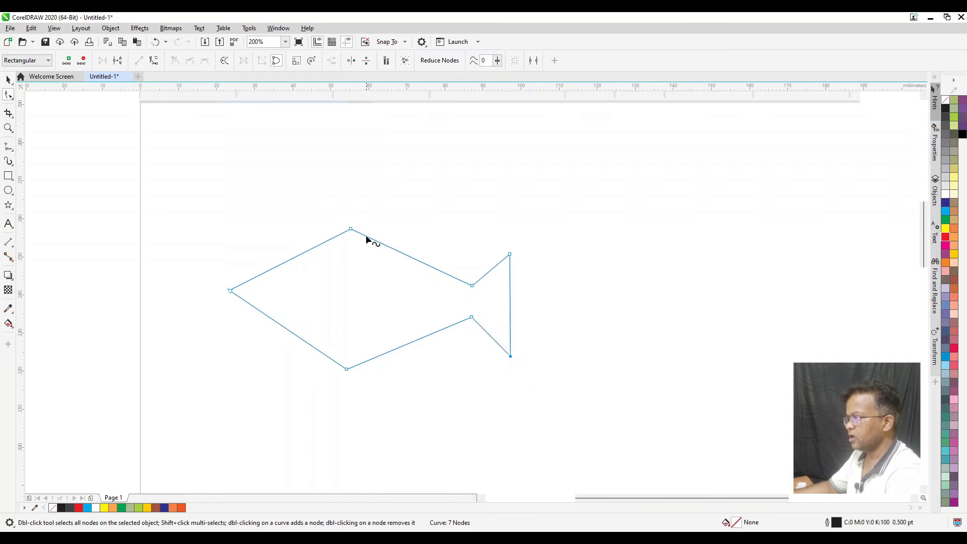
pyautogui.moveTo(350, 231); pyautogui.dragTo(348, 225)
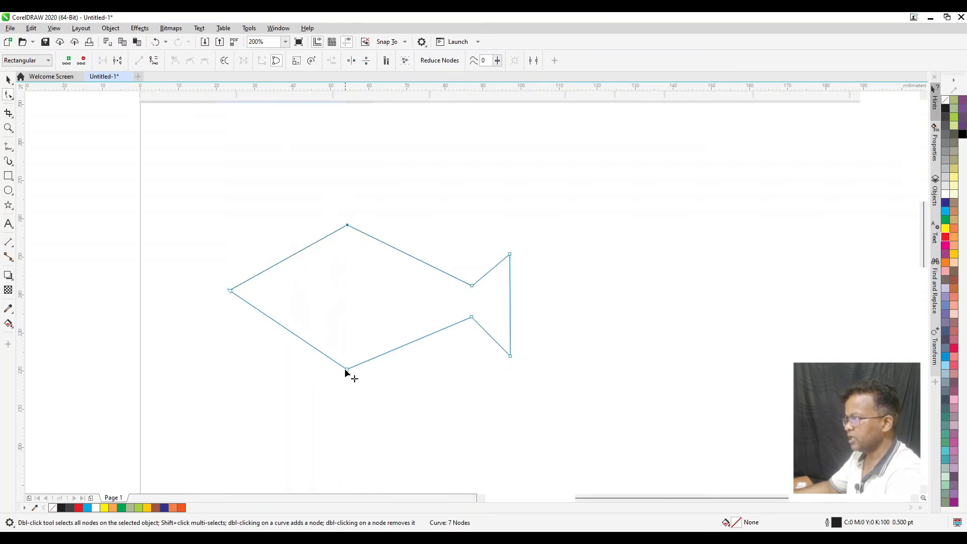
pyautogui.moveTo(346, 370); pyautogui.dragTo(344, 363)
# Step: Make all nodes of the fish outline smooth curve nodes, and turn the two outer tail-tip nodes into cusps
pyautogui.moveTo(184, 183); pyautogui.dragTo(526, 363)
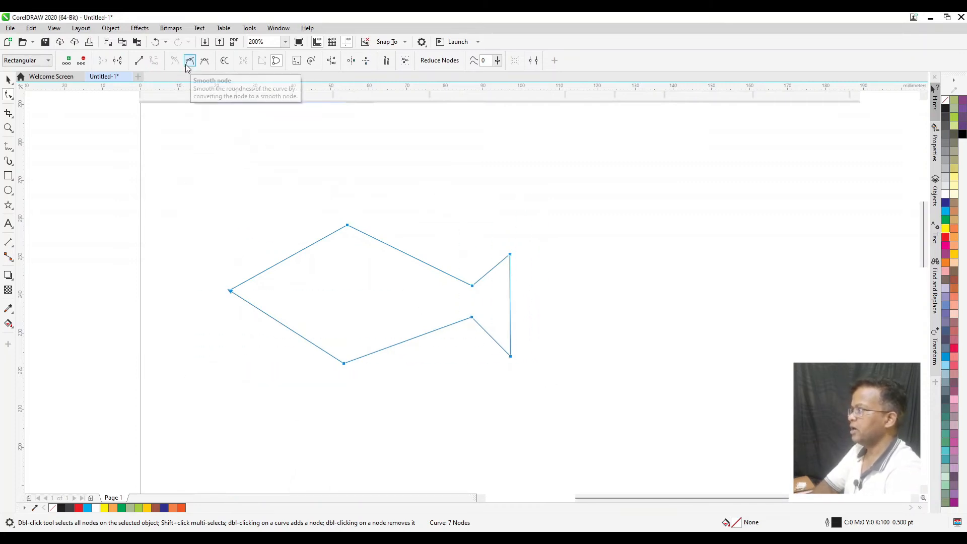
pyautogui.click(188, 64)
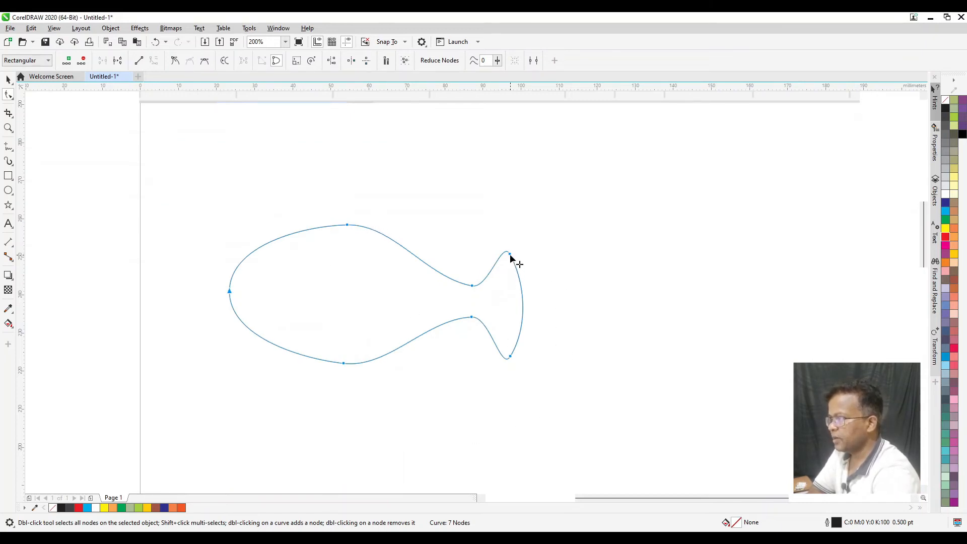
pyautogui.moveTo(497, 232); pyautogui.dragTo(533, 387)
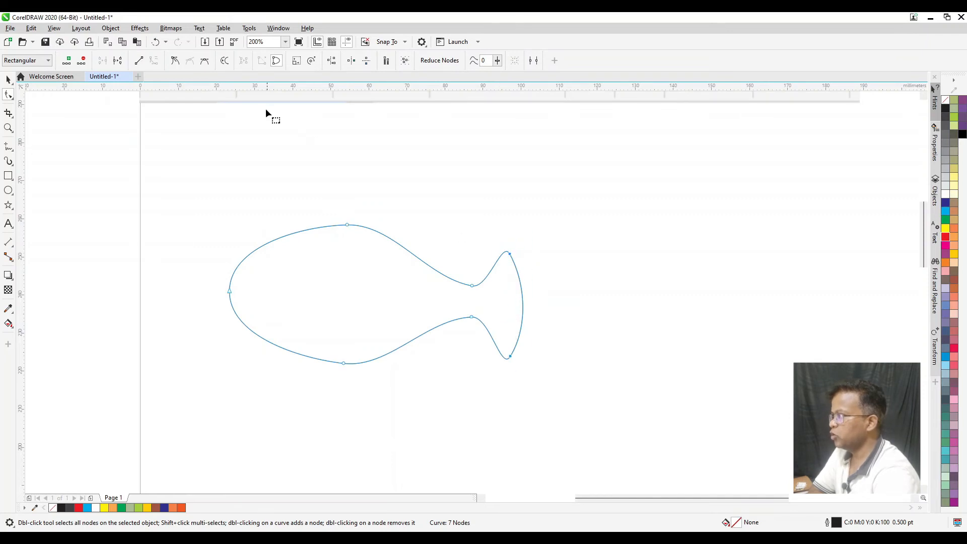
pyautogui.click(174, 61)
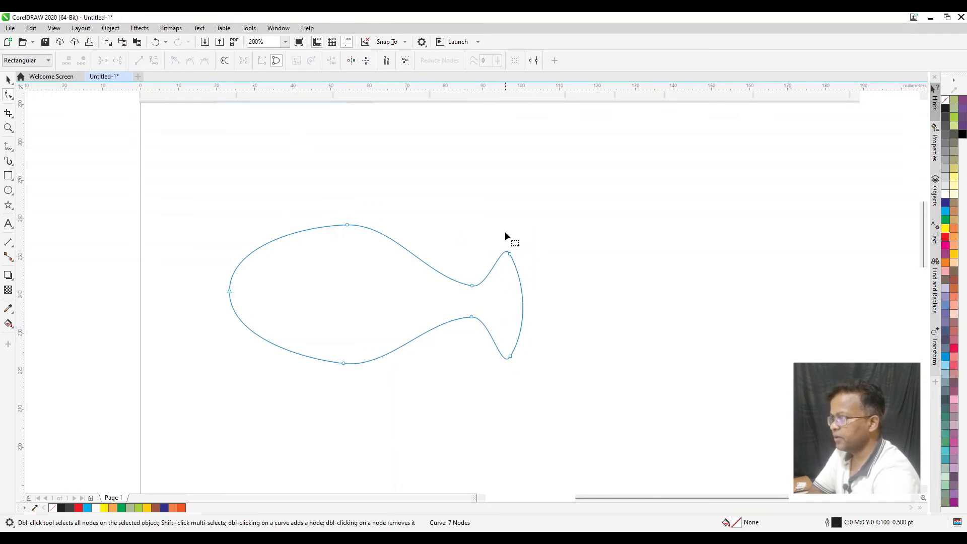
# Step: Adjust the handles of both tail tips so that the tail's rear edge curves inward toward the body
pyautogui.moveTo(502, 241); pyautogui.dragTo(498, 277)
pyautogui.click(521, 346)
pyautogui.click(521, 346)
pyautogui.scroll(2, 522, 345)
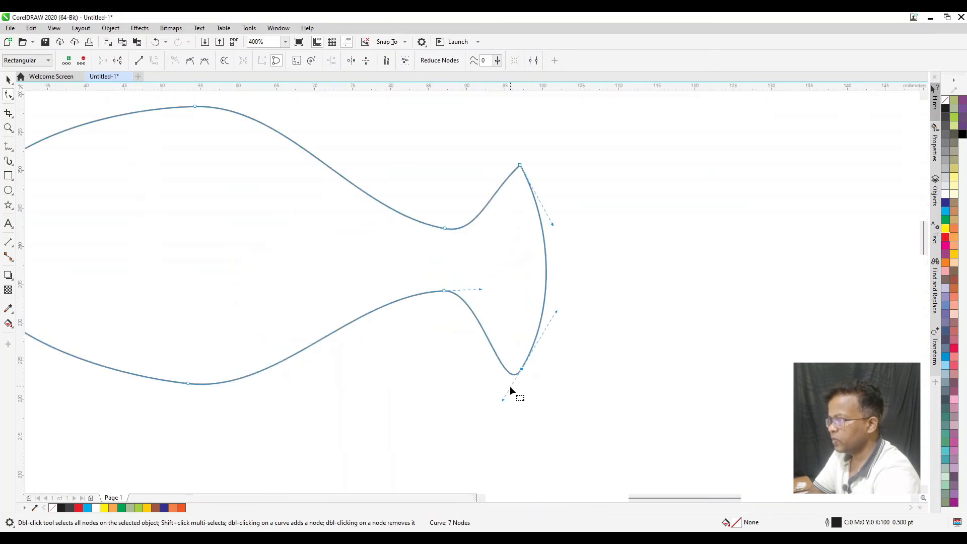
pyautogui.moveTo(502, 398); pyautogui.dragTo(467, 351)
pyautogui.moveTo(552, 224); pyautogui.dragTo(478, 244)
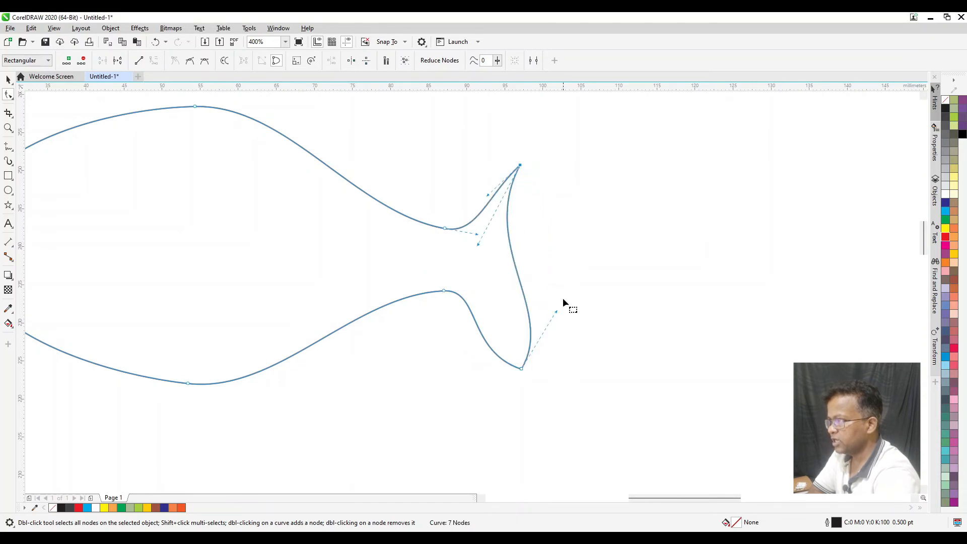
pyautogui.moveTo(556, 312); pyautogui.dragTo(451, 318)
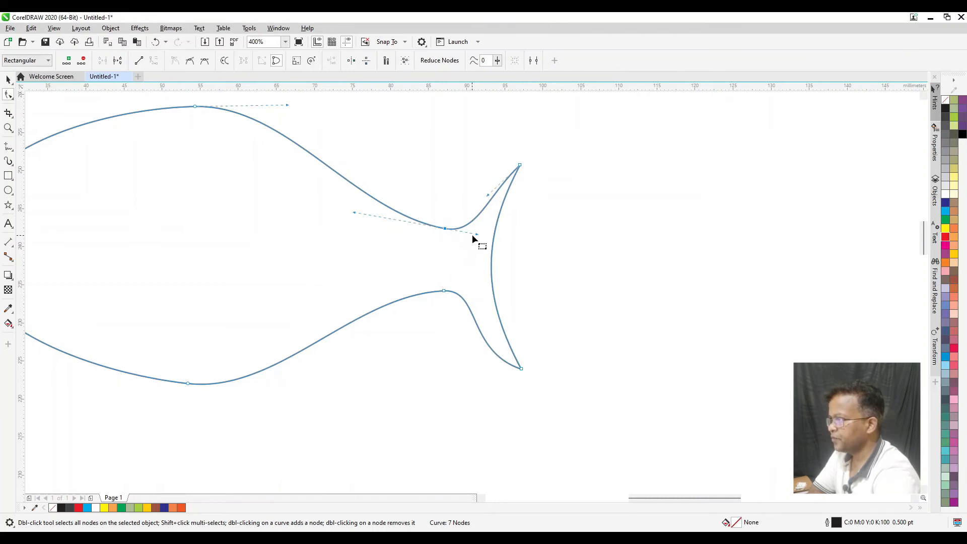
# Step: Bow the tail's upper and lower edges outward from sharp corners at the body, and pull its rear edge slightly to the right
pyautogui.moveTo(462, 225); pyautogui.dragTo(487, 171)
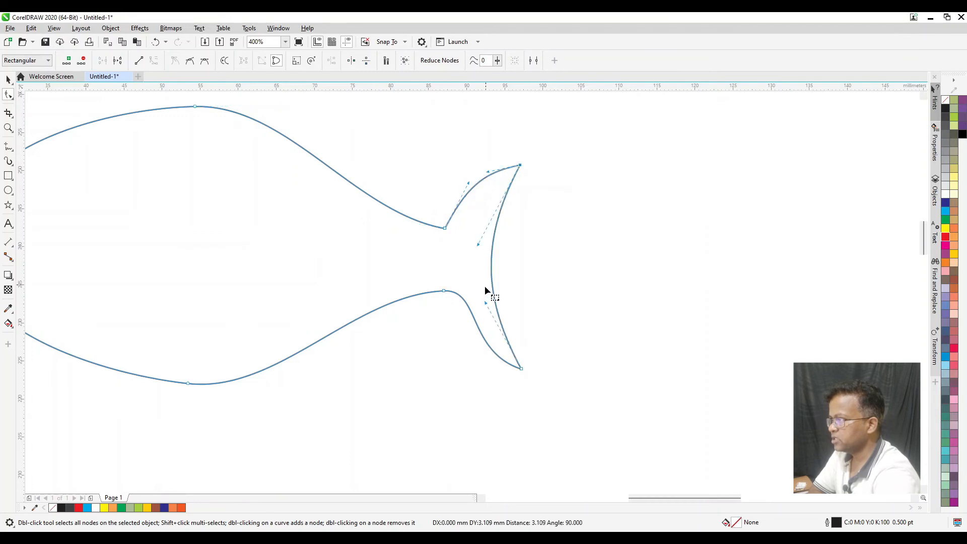
pyautogui.click(456, 302)
pyautogui.moveTo(478, 289)
pyautogui.mouseDown()
pyautogui.moveTo(445, 329)
pyautogui.moveTo(463, 355)
pyautogui.mouseUp()
pyautogui.click(497, 307)
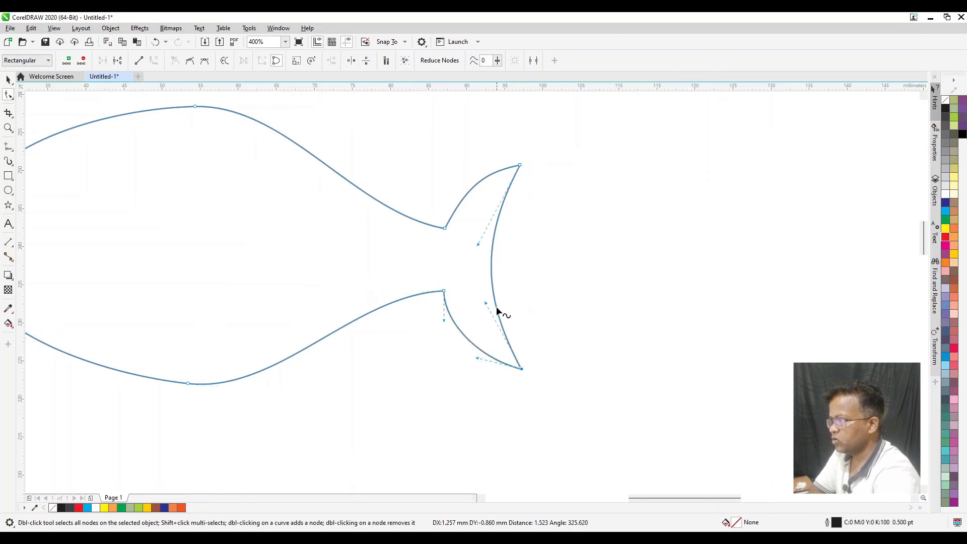
pyautogui.moveTo(492, 283); pyautogui.dragTo(498, 290)
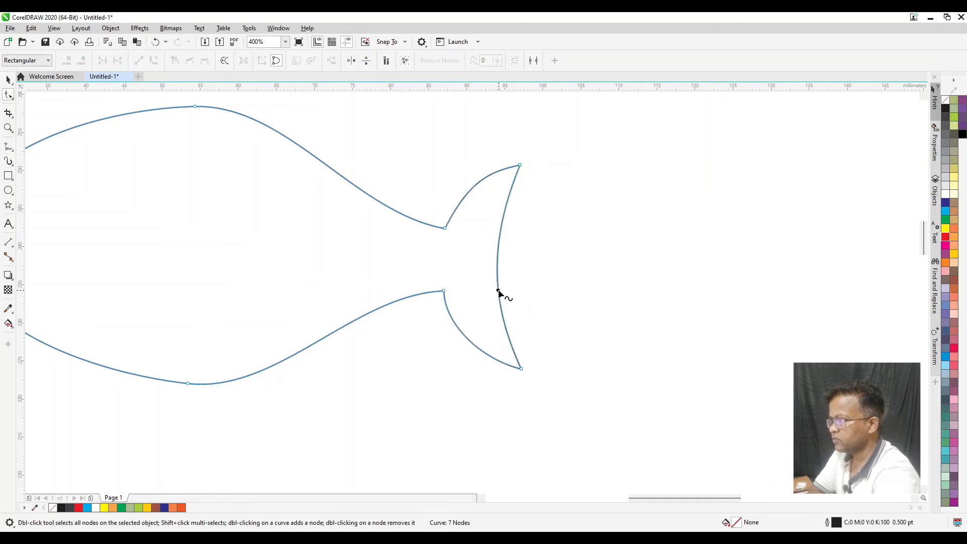
# Step: Turn the nose node into a cusp with both handles angled toward the body, and shift the belly node to the right
pyautogui.scroll(-1, 331, 287)
pyautogui.scroll(-1, 331, 286)
pyautogui.click(146, 263)
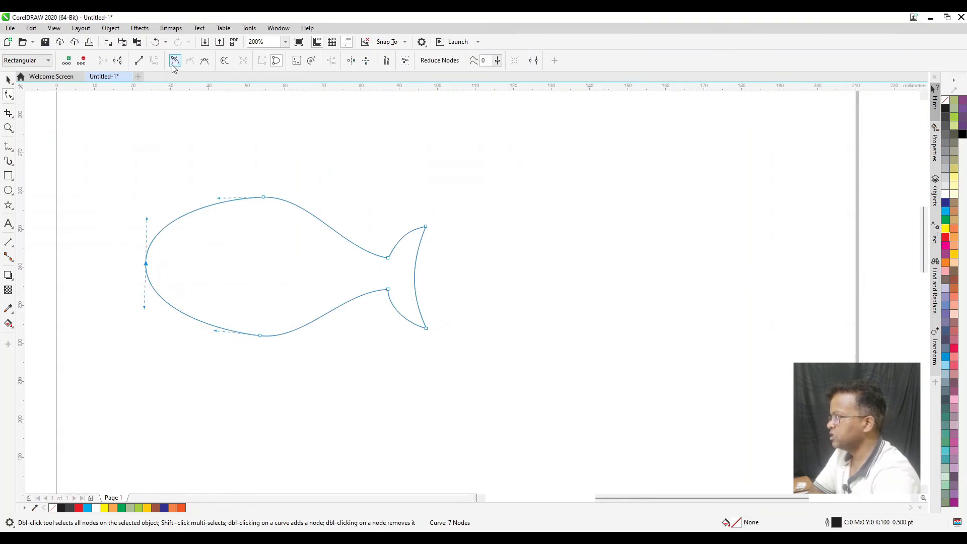
pyautogui.moveTo(146, 218); pyautogui.dragTo(181, 222)
pyautogui.moveTo(145, 307); pyautogui.dragTo(182, 336)
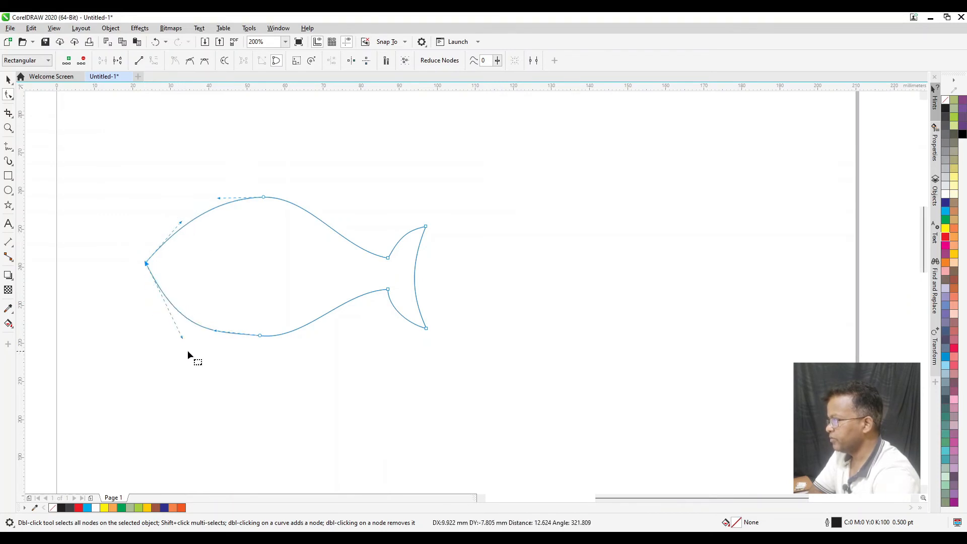
pyautogui.moveTo(261, 334); pyautogui.dragTo(304, 339)
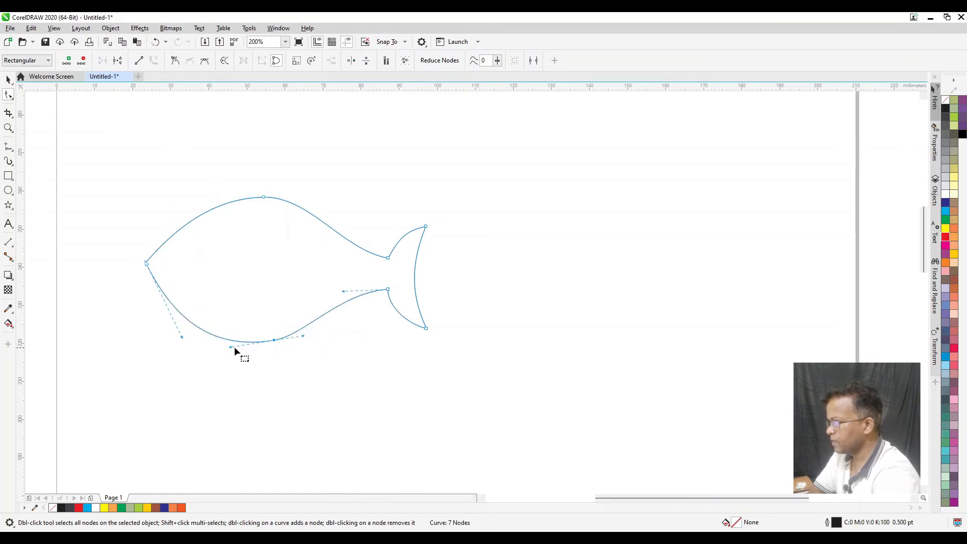
pyautogui.click(8, 80)
pyautogui.click(152, 203)
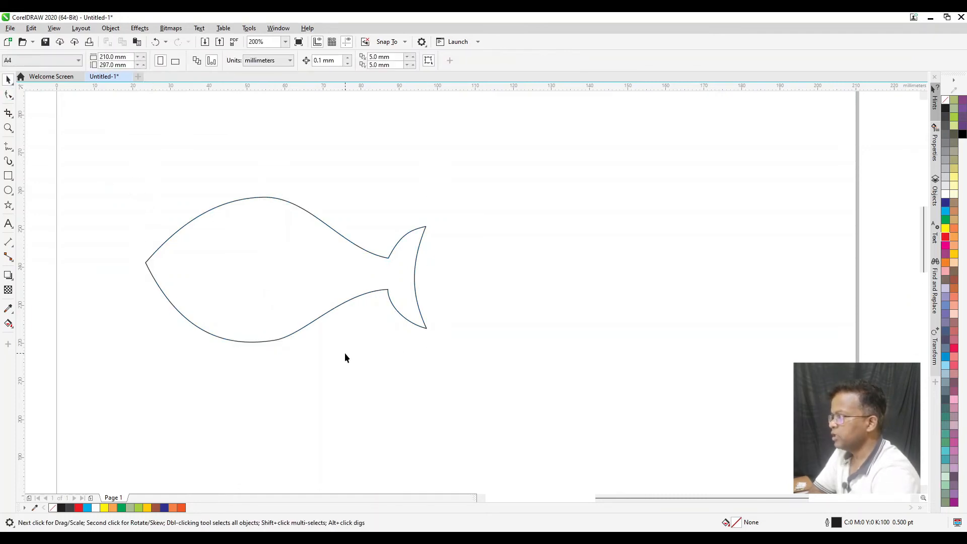
# Step: Draw an eye ellipse about 9 by 11 mm on the fish's head with a black-filled pupil ellipse about 3 by 5 mm inside
pyautogui.click(8, 190)
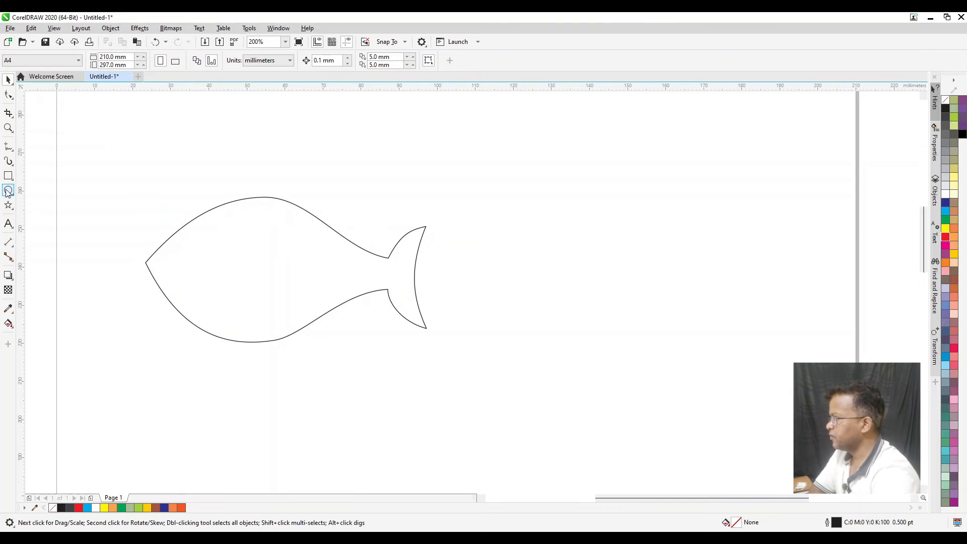
pyautogui.moveTo(194, 229)
pyautogui.mouseDown()
pyautogui.moveTo(228, 272)
pyautogui.moveTo(209, 260)
pyautogui.moveTo(212, 269)
pyautogui.mouseUp()
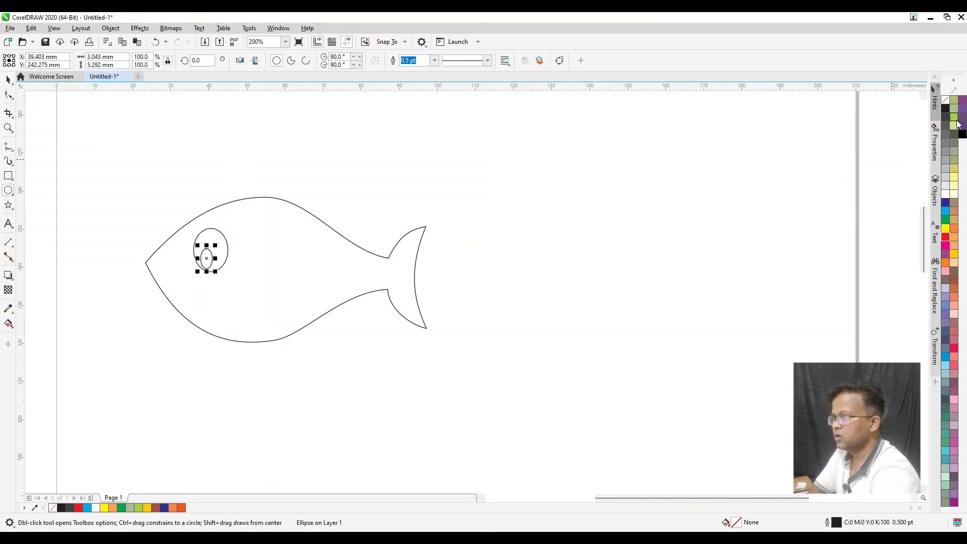
pyautogui.click(946, 108)
pyautogui.click(8, 80)
pyautogui.click(43, 182)
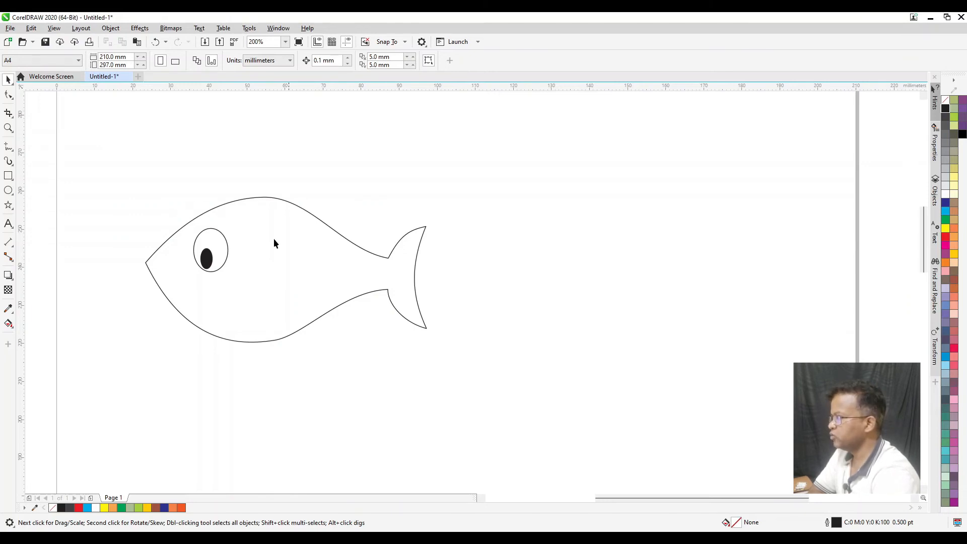
# Step: Draw a rectangle about 22 by 12 mm above the fish, convert it to curves, and break it at its lower-left node
pyautogui.click(8, 175)
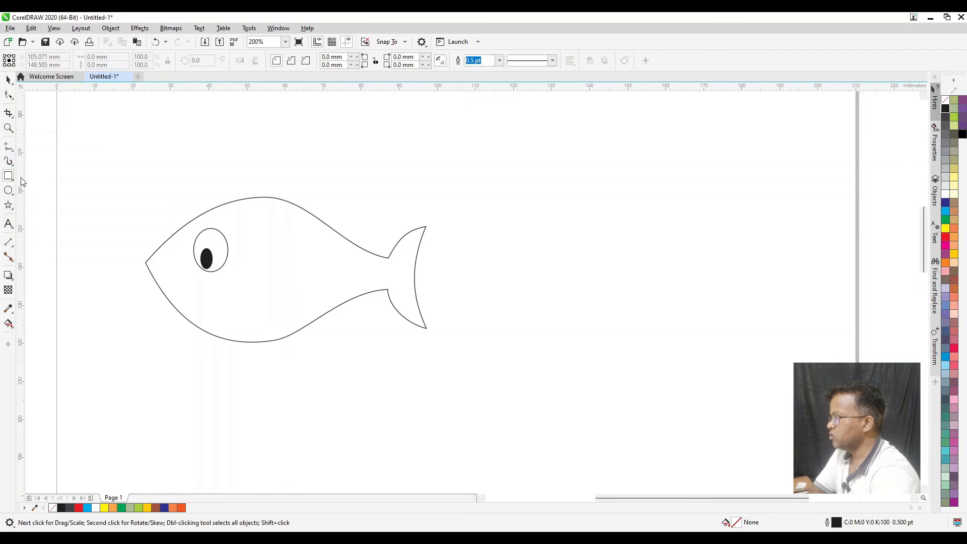
pyautogui.moveTo(216, 130); pyautogui.dragTo(301, 174)
pyautogui.click(8, 95)
pyautogui.click(624, 60)
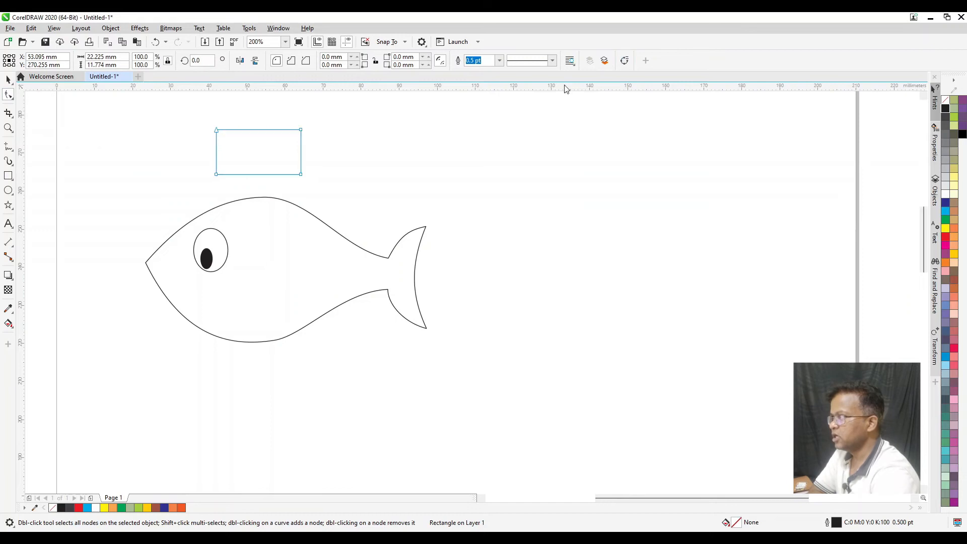
pyautogui.click(216, 174)
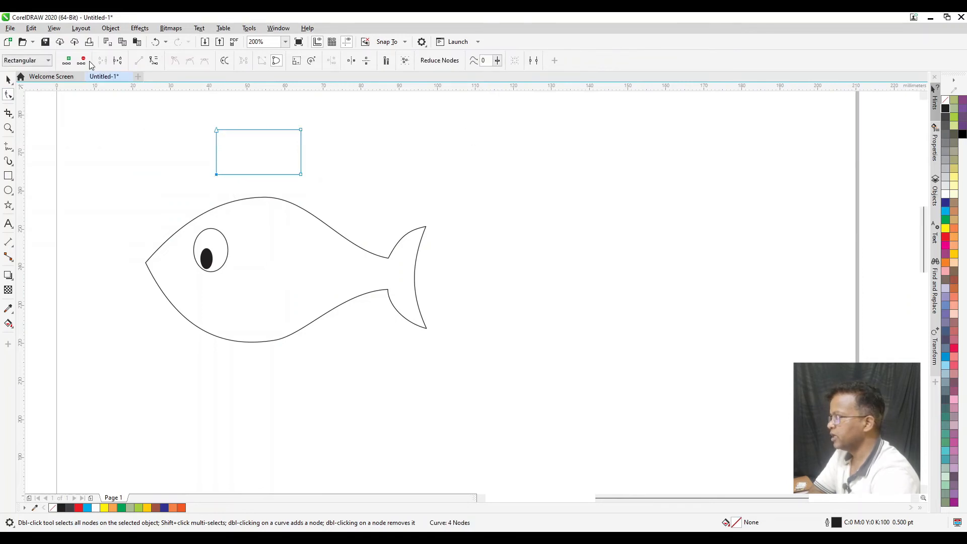
pyautogui.click(117, 61)
# Step: Move the two separated end nodes of the broken rectangle onto the outline of the fish's back
pyautogui.click(234, 190)
pyautogui.click(215, 173)
pyautogui.moveTo(216, 175); pyautogui.dragTo(309, 212)
pyautogui.moveTo(193, 187); pyautogui.dragTo(219, 204)
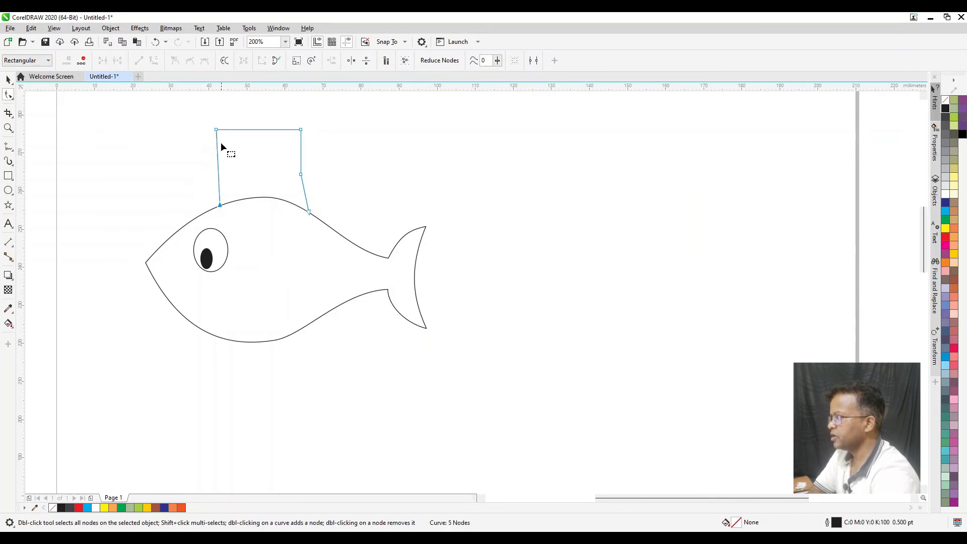
# Step: Reshape the open curve's remaining nodes into a two-peaked dorsal fin and fit its front end to the fish's back
pyautogui.moveTo(217, 131); pyautogui.dragTo(244, 161)
pyautogui.moveTo(301, 175); pyautogui.dragTo(288, 192)
pyautogui.moveTo(300, 131); pyautogui.dragTo(297, 174)
pyautogui.doubleClick(297, 188)
pyautogui.press('space')
pyautogui.press('Escape')
pyautogui.doubleClick(261, 186)
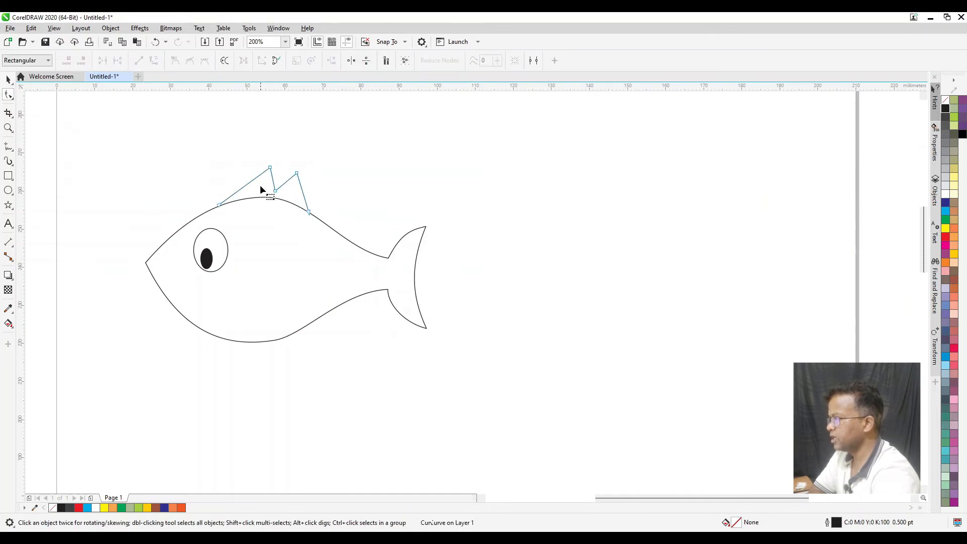
pyautogui.moveTo(220, 207)
pyautogui.mouseDown()
pyautogui.moveTo(213, 177)
pyautogui.moveTo(222, 204)
pyautogui.mouseUp()
pyautogui.press('space')
pyautogui.press('Escape')
# Step: Fill the fish body with yellow and the outer eye ellipse with white
pyautogui.click(320, 273)
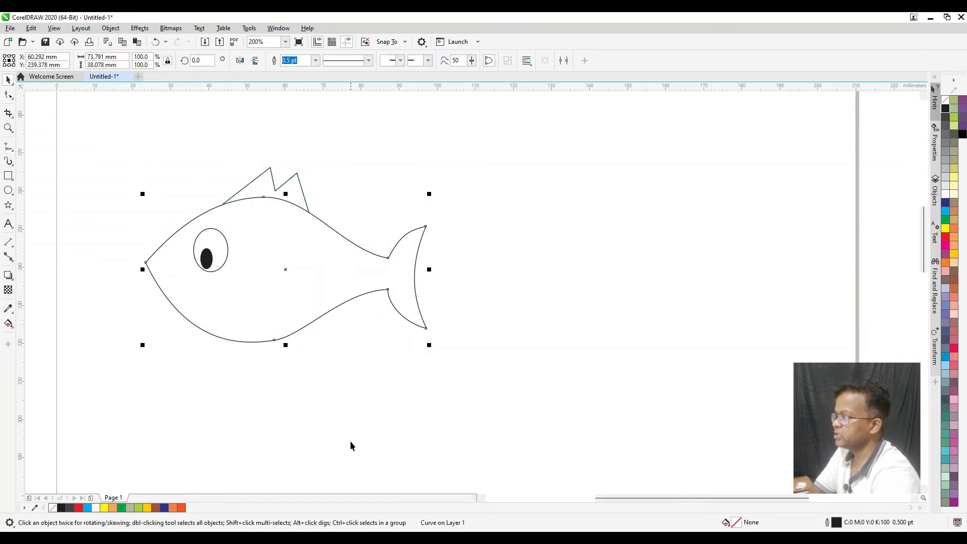
pyautogui.click(945, 229)
pyautogui.click(363, 446)
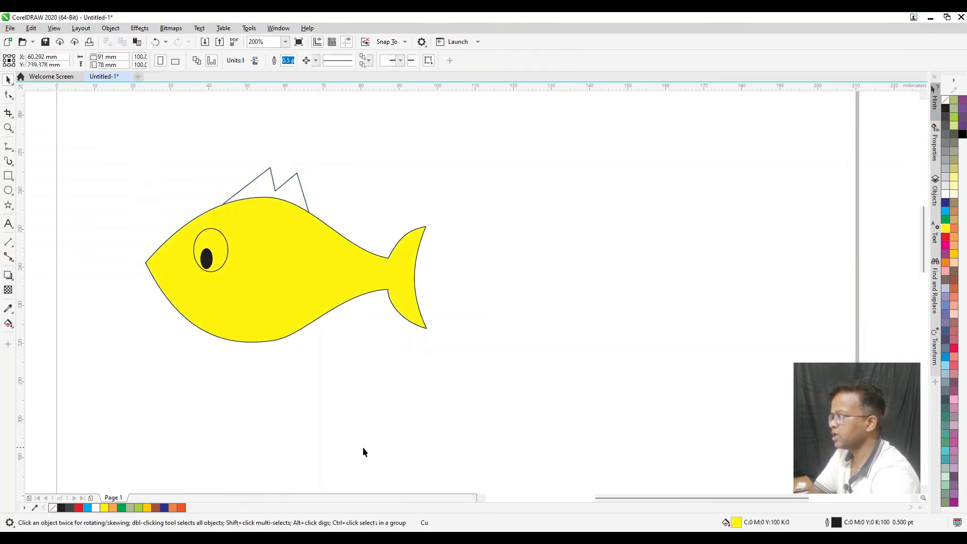
pyautogui.click(222, 241)
pyautogui.click(944, 198)
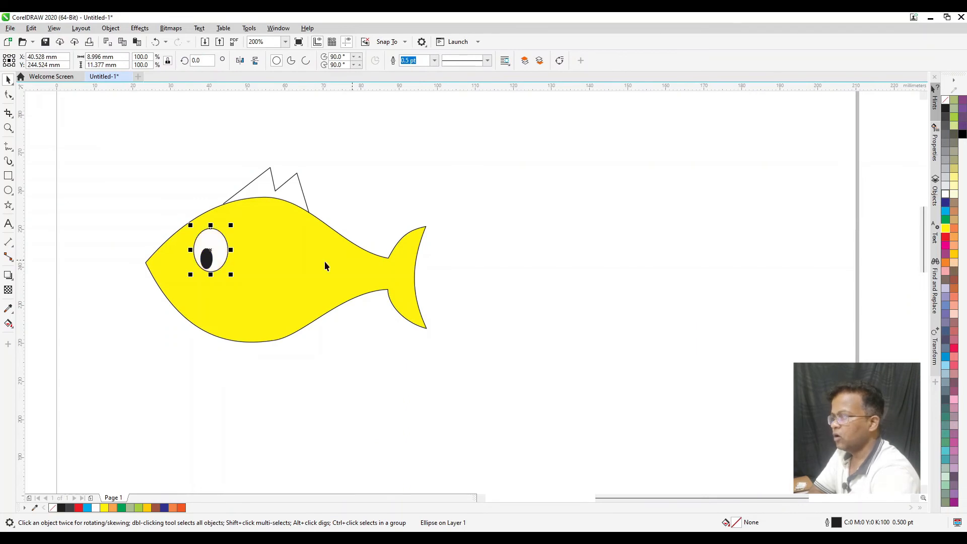
pyautogui.click(319, 262)
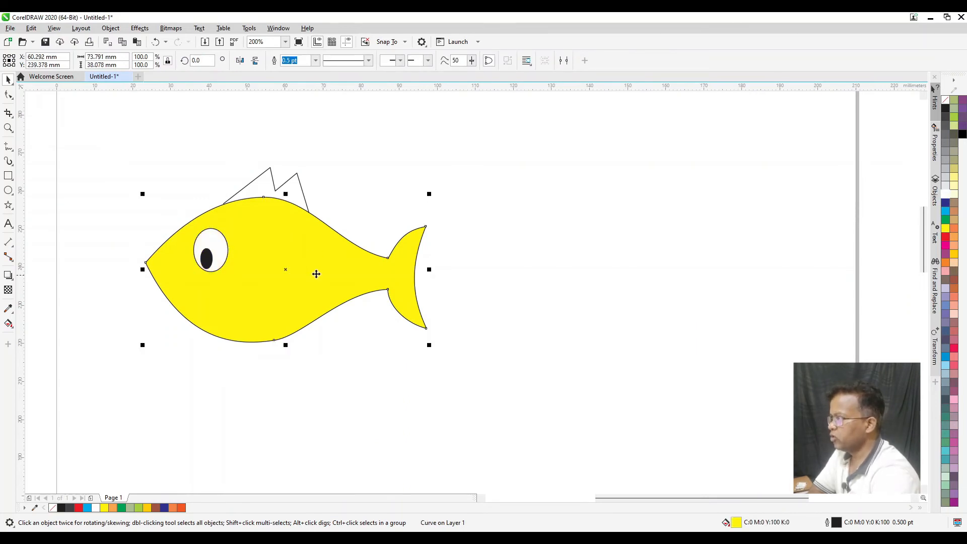
pyautogui.press('F10')
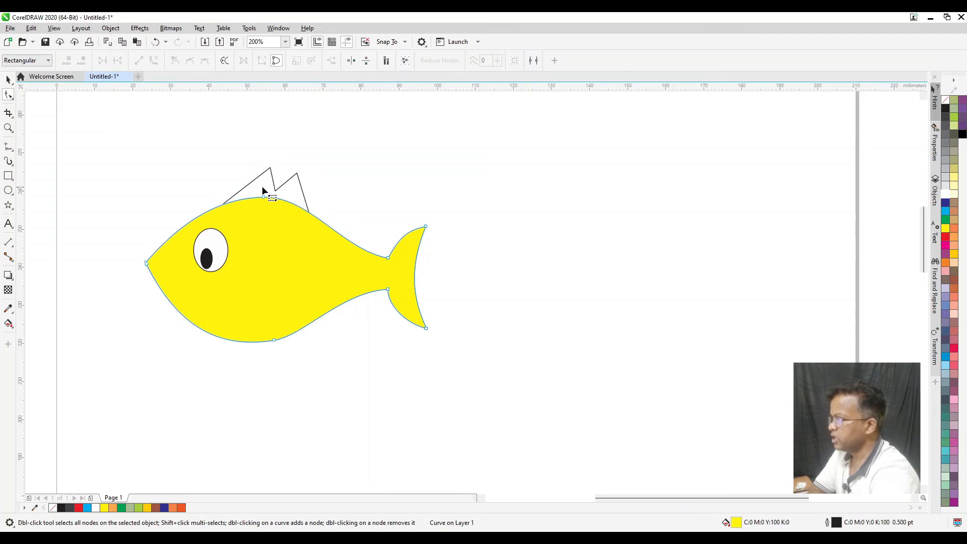
pyautogui.press('space')
pyautogui.click(343, 375)
# Step: Move the open fin outline off the fish's back to the empty area above the tail
pyautogui.moveTo(285, 190)
pyautogui.mouseDown()
pyautogui.moveTo(292, 132)
pyautogui.moveTo(287, 192)
pyautogui.mouseUp()
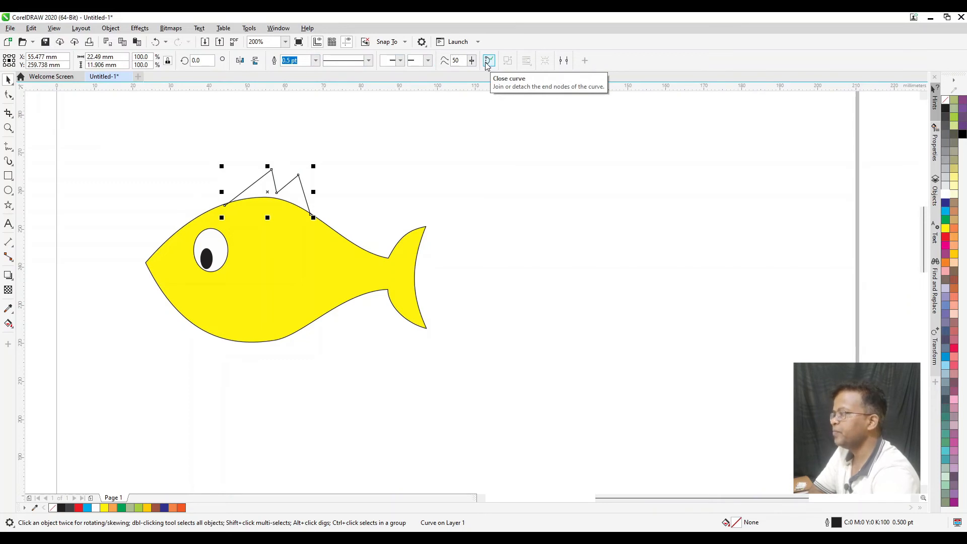
pyautogui.moveTo(276, 190); pyautogui.dragTo(385, 164)
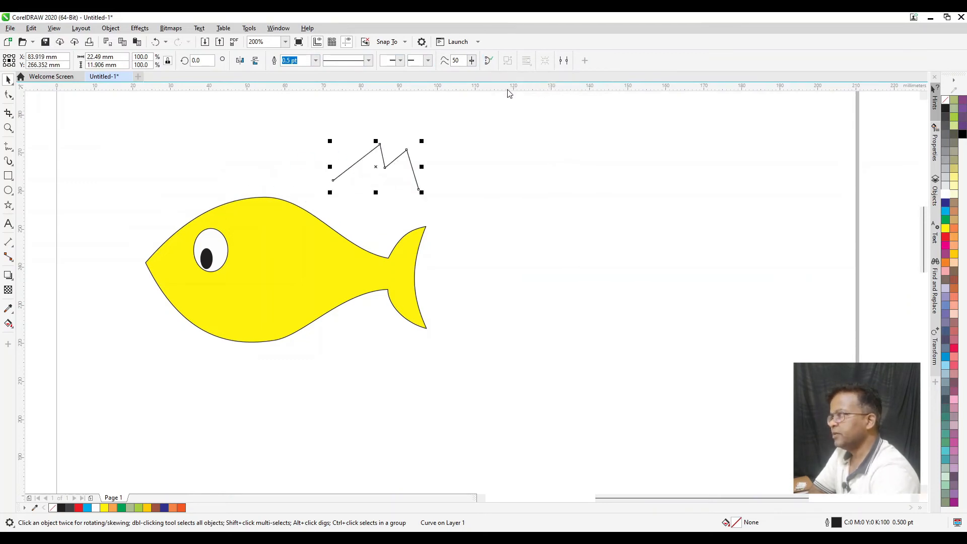
# Step: Fill the fin outline with orange, place it on the fish's back and close its curve
pyautogui.click(489, 62)
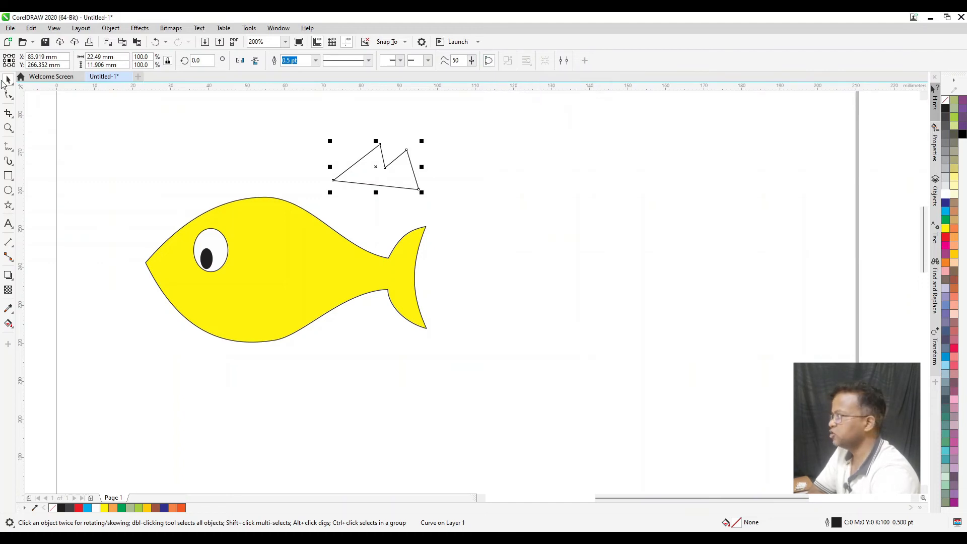
pyautogui.click(164, 43)
pyautogui.moveTo(375, 168); pyautogui.dragTo(265, 193)
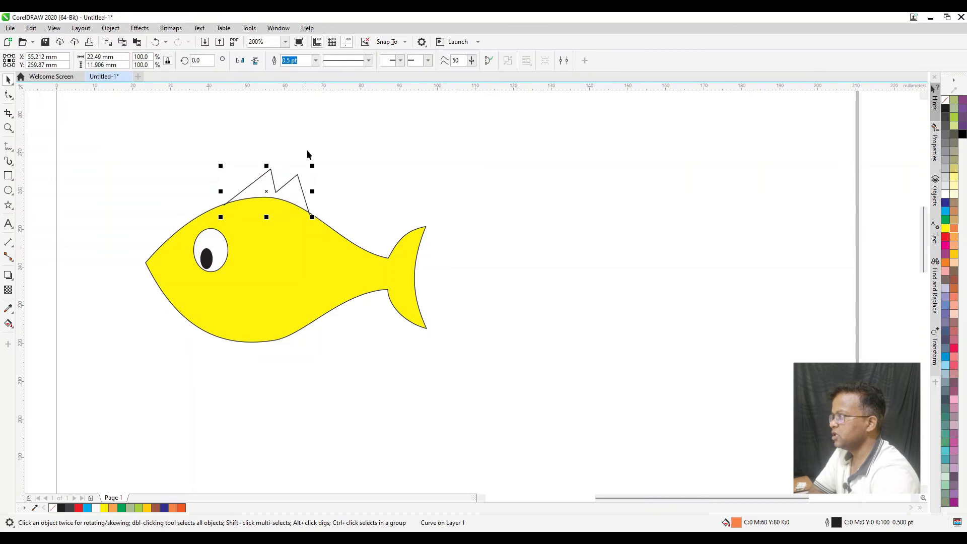
pyautogui.click(489, 61)
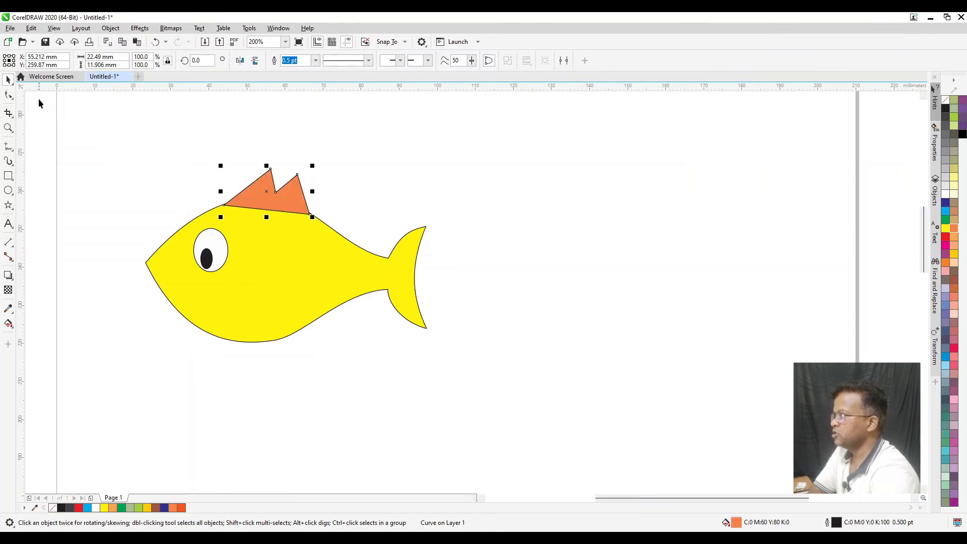
# Step: Select the fin, fish body and eye in turn to examine how they are stacked and which ordering options they offer
pyautogui.click(8, 94)
pyautogui.click(7, 80)
pyautogui.click(305, 189)
pyautogui.click(281, 199)
pyautogui.click(383, 171)
pyautogui.click(313, 257)
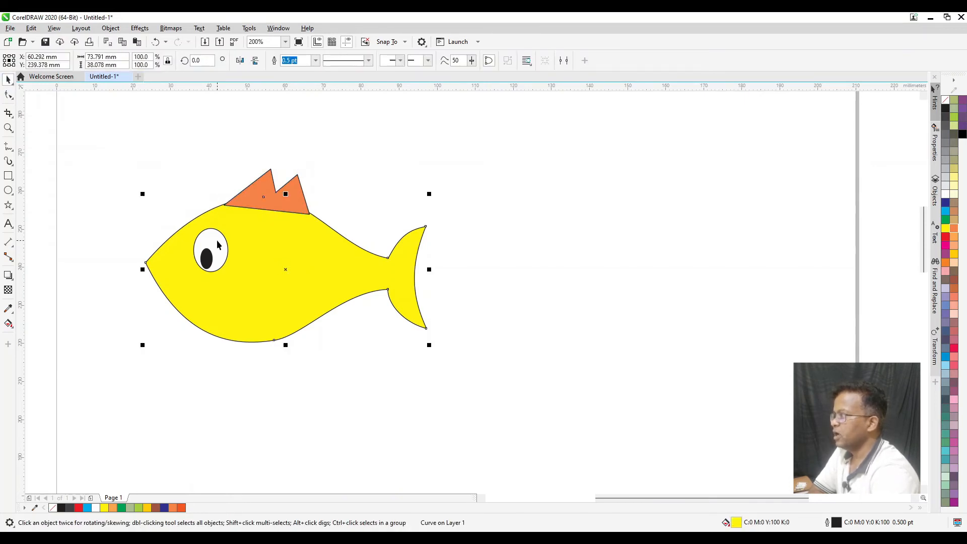
pyautogui.click(218, 242)
pyautogui.click(281, 206)
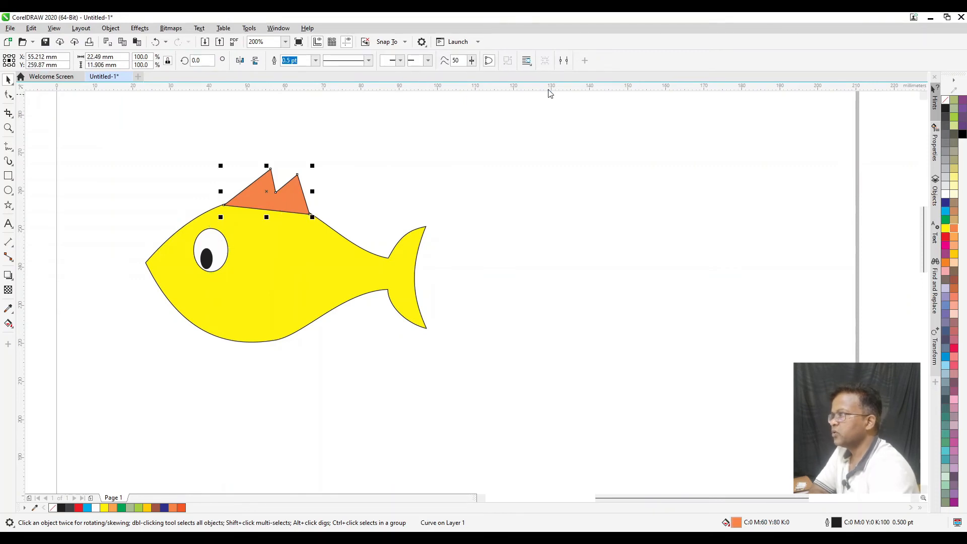
pyautogui.click(319, 261)
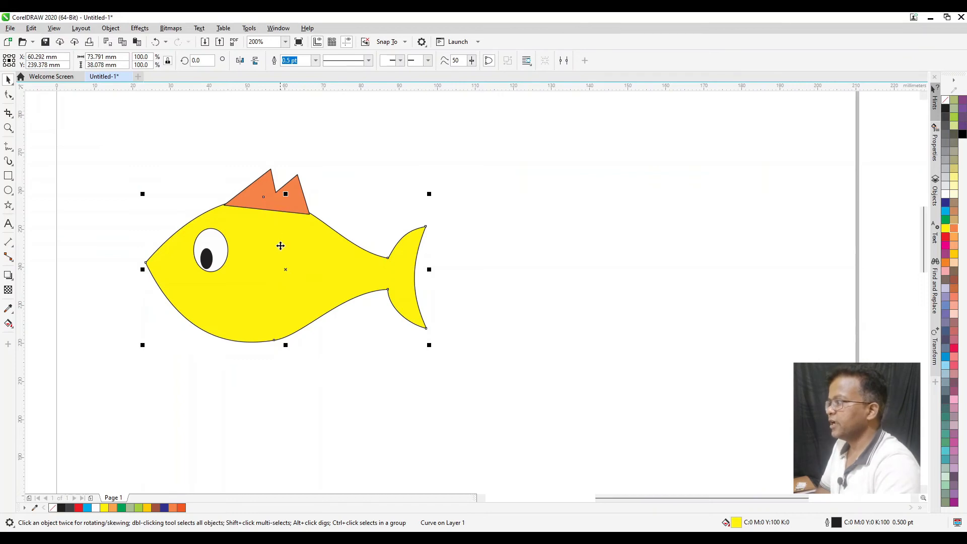
pyautogui.click(314, 223)
pyautogui.press('Escape')
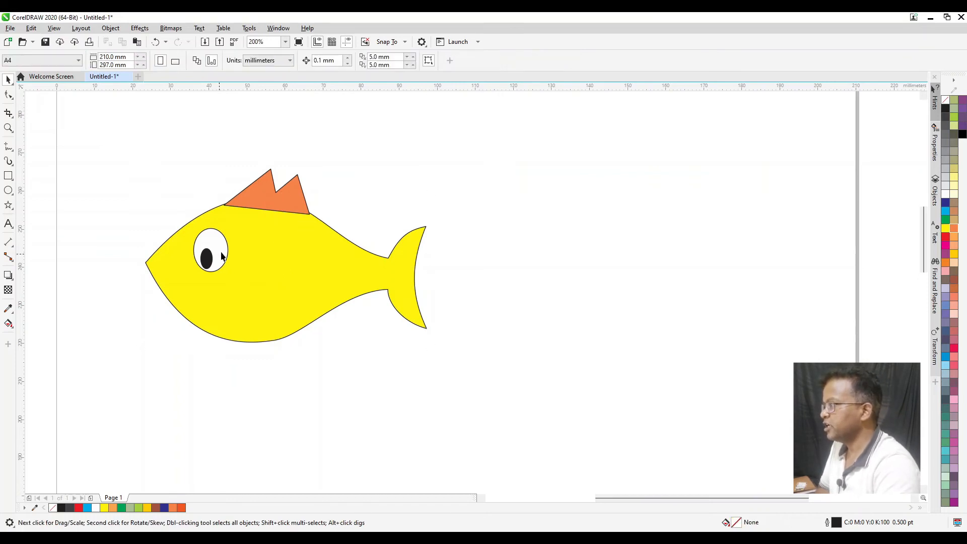
pyautogui.click(220, 250)
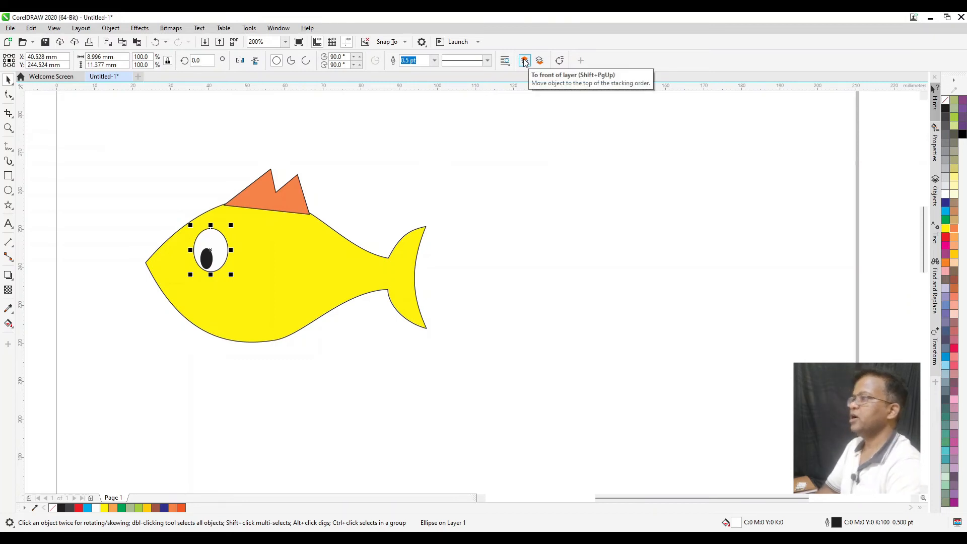
pyautogui.click(340, 270)
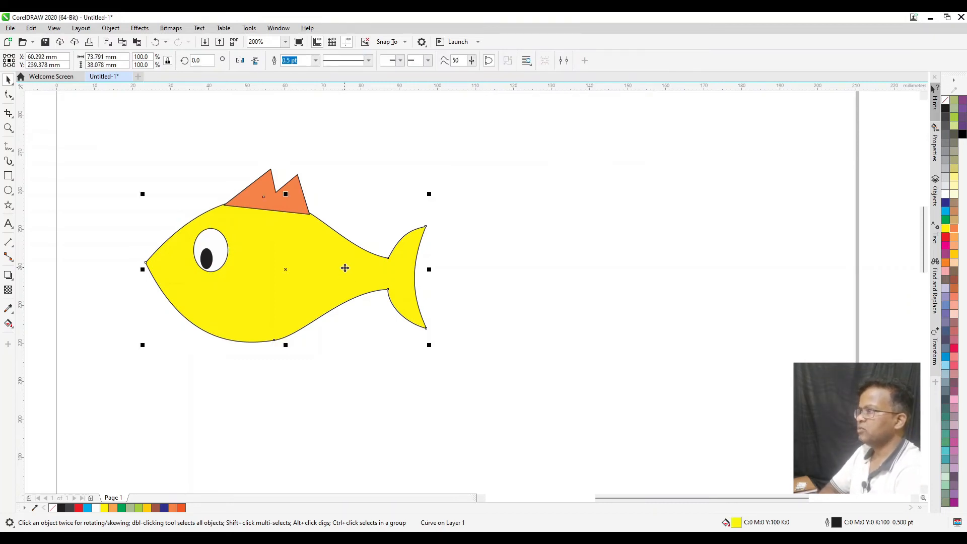
# Step: Send the orange dorsal fin behind the fish's body and place a copy of it below the belly
pyautogui.click(303, 203)
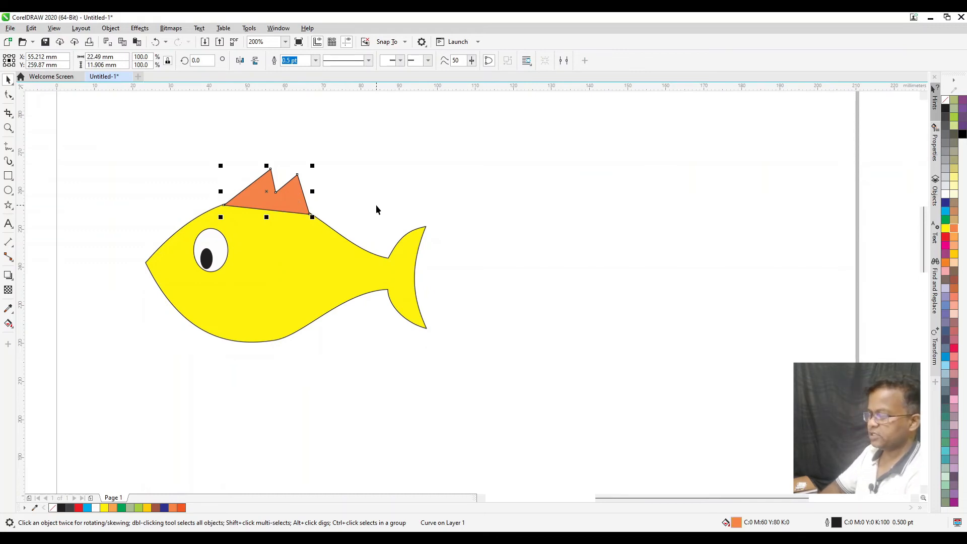
pyautogui.hotkey('shift', 'pagedown')
pyautogui.moveTo(298, 198); pyautogui.dragTo(246, 345)
pyautogui.rightClick(355, 386)
# Step: Rotate the copied fin to about 212° against the rear of the fish's belly and send it behind the body
pyautogui.click(344, 381)
pyautogui.moveTo(324, 388); pyautogui.dragTo(329, 322)
pyautogui.click(312, 333)
pyautogui.moveTo(255, 372); pyautogui.dragTo(260, 377)
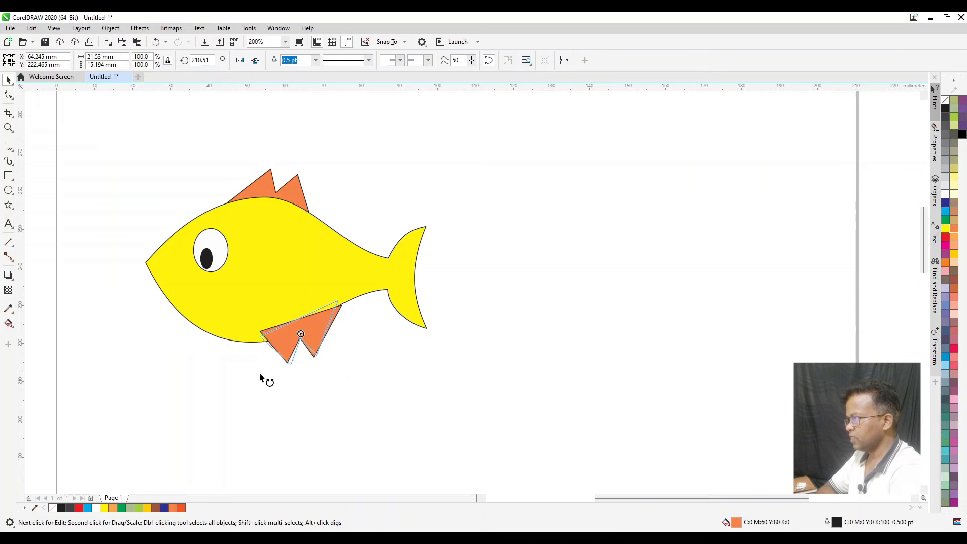
pyautogui.moveTo(315, 328); pyautogui.dragTo(316, 327)
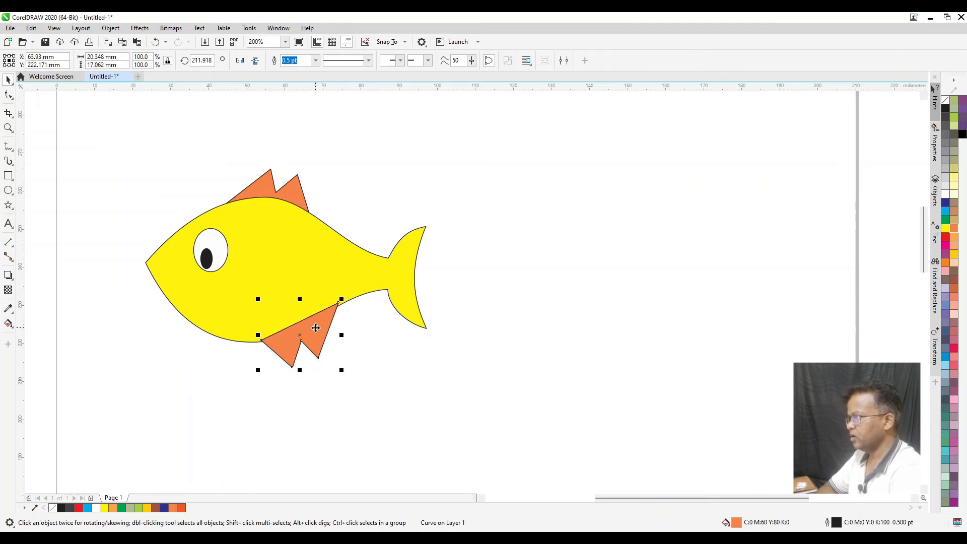
pyautogui.hotkey('shift', 'pagedown')
pyautogui.click(340, 454)
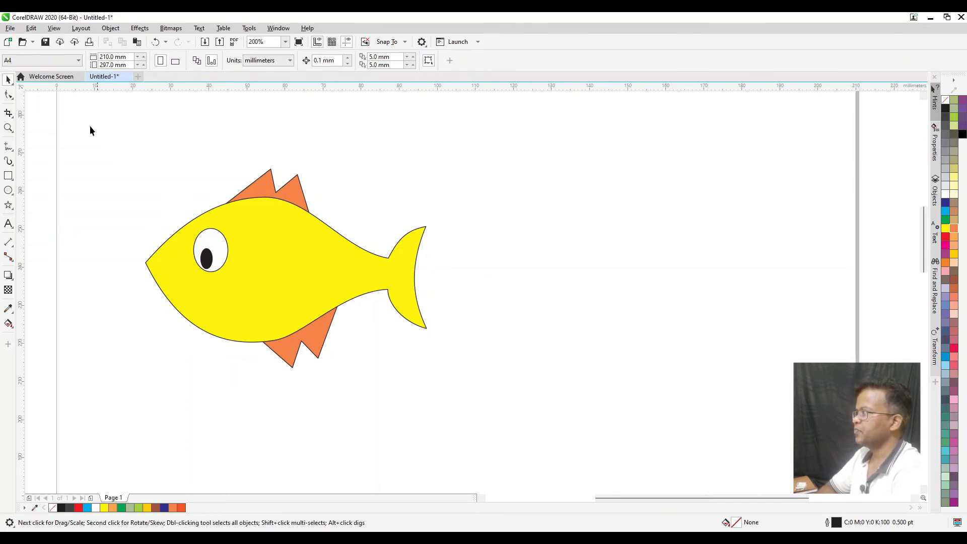
# Step: Select all objects of the fish drawing and delete them from the page
pyautogui.click(8, 95)
pyautogui.click(247, 235)
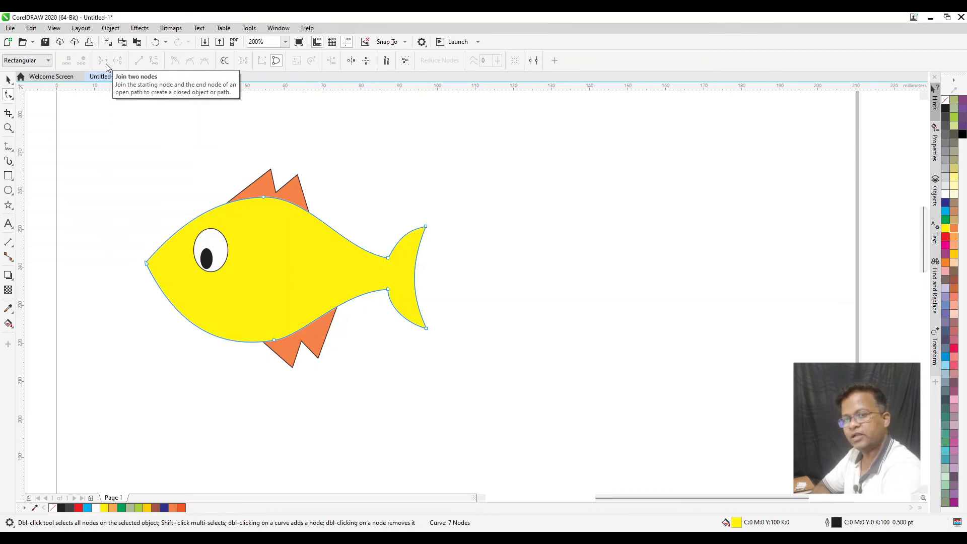
pyautogui.press('space')
pyautogui.moveTo(50, 110); pyautogui.dragTo(498, 409)
pyautogui.press('Delete')
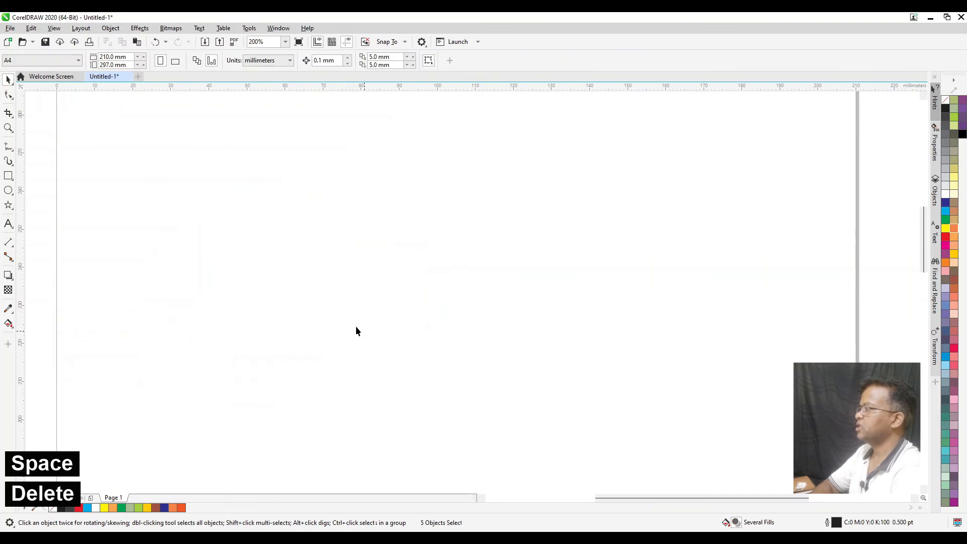
# Step: Draw a short wavy Freehand line and a longer winding Freehand curve about 114 × 51 mm on the empty page
pyautogui.click(11, 97)
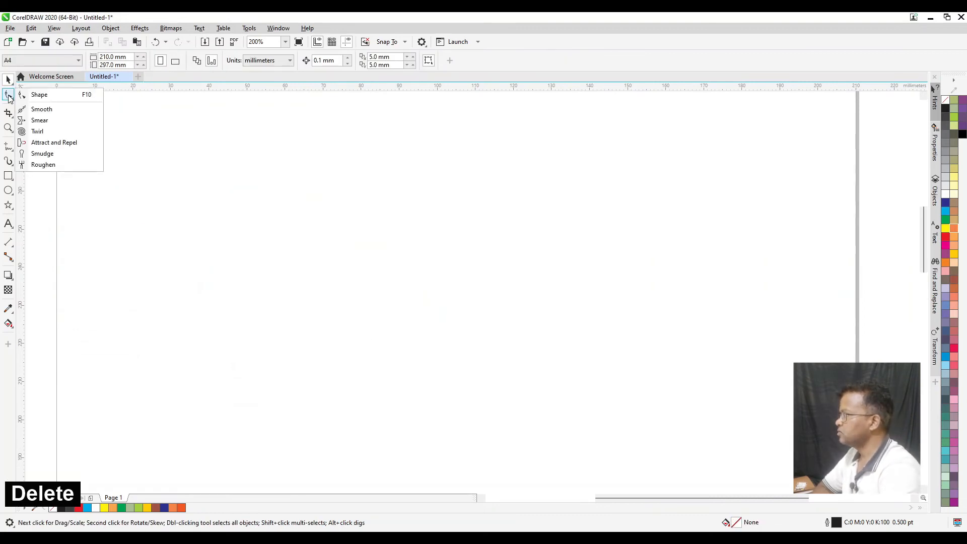
pyautogui.click(53, 112)
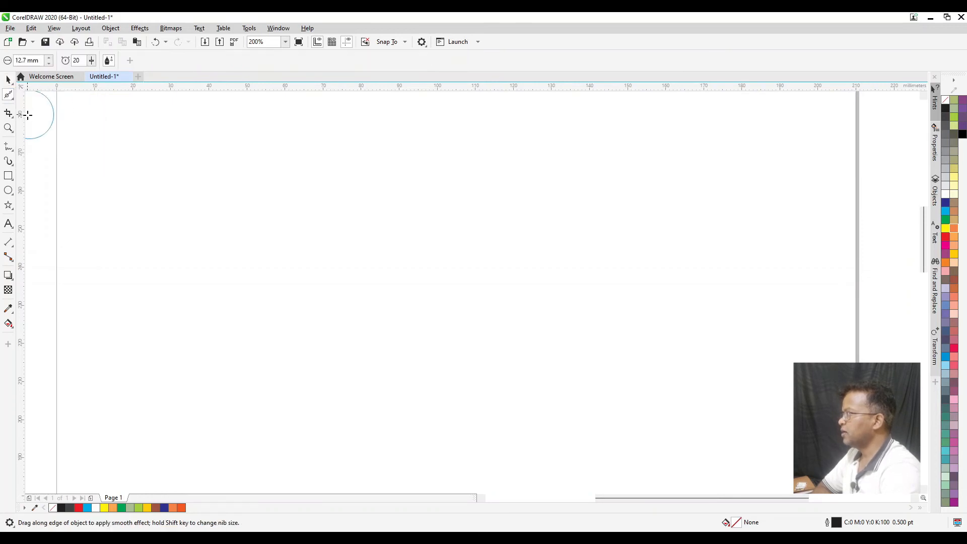
pyautogui.click(10, 150)
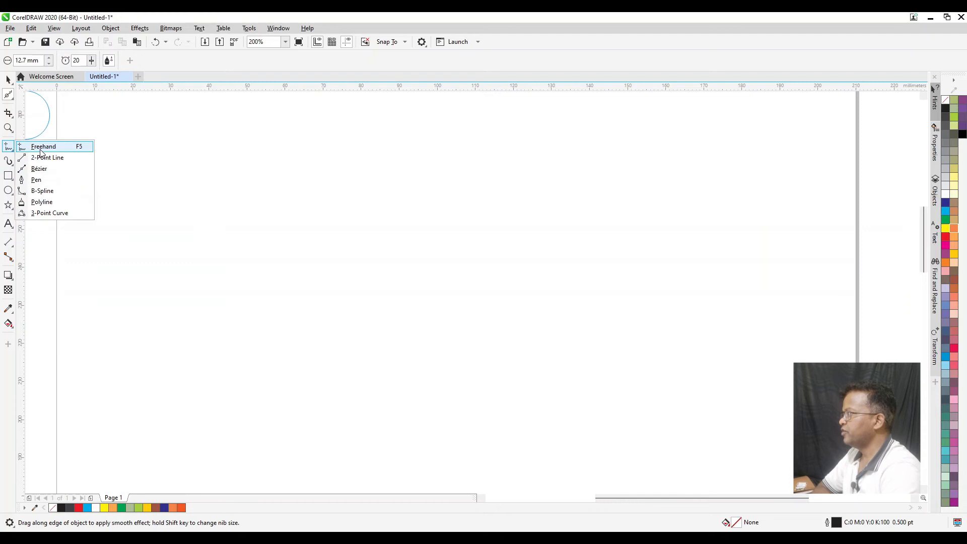
pyautogui.click(40, 146)
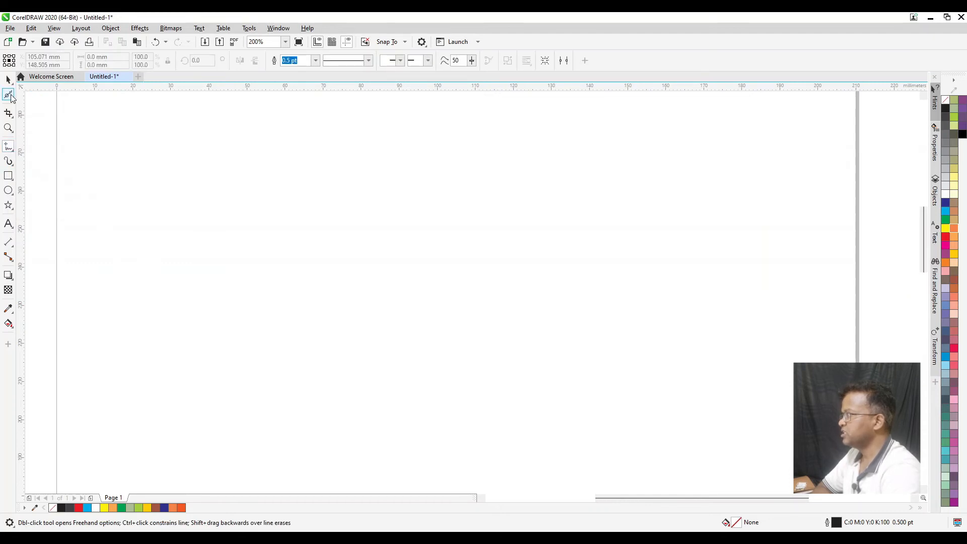
pyautogui.click(8, 149)
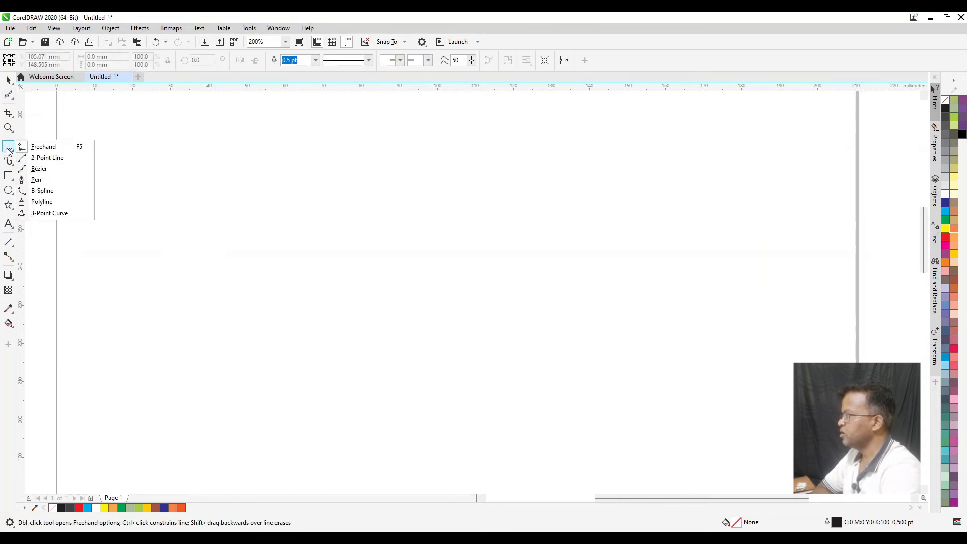
pyautogui.click(49, 147)
pyautogui.moveTo(99, 230)
pyautogui.mouseDown()
pyautogui.moveTo(186, 227)
pyautogui.moveTo(241, 248)
pyautogui.mouseUp()
pyautogui.moveTo(191, 357)
pyautogui.mouseDown()
pyautogui.moveTo(373, 341)
pyautogui.moveTo(367, 374)
pyautogui.moveTo(384, 391)
pyautogui.moveTo(497, 355)
pyautogui.moveTo(590, 380)
pyautogui.moveTo(623, 272)
pyautogui.moveTo(444, 201)
pyautogui.mouseUp()
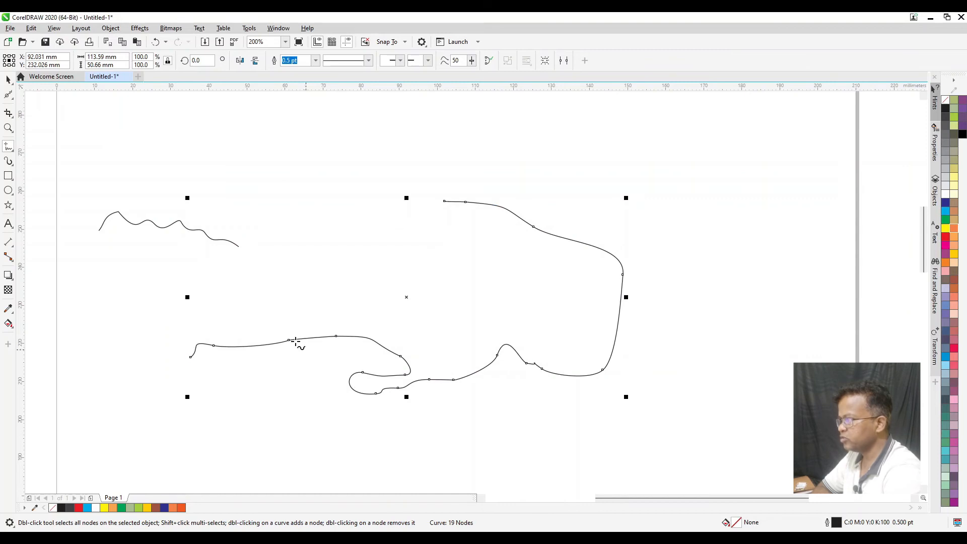
# Step: Smooth the long winding curve and the short wavy line with the Smooth tool
pyautogui.click(11, 99)
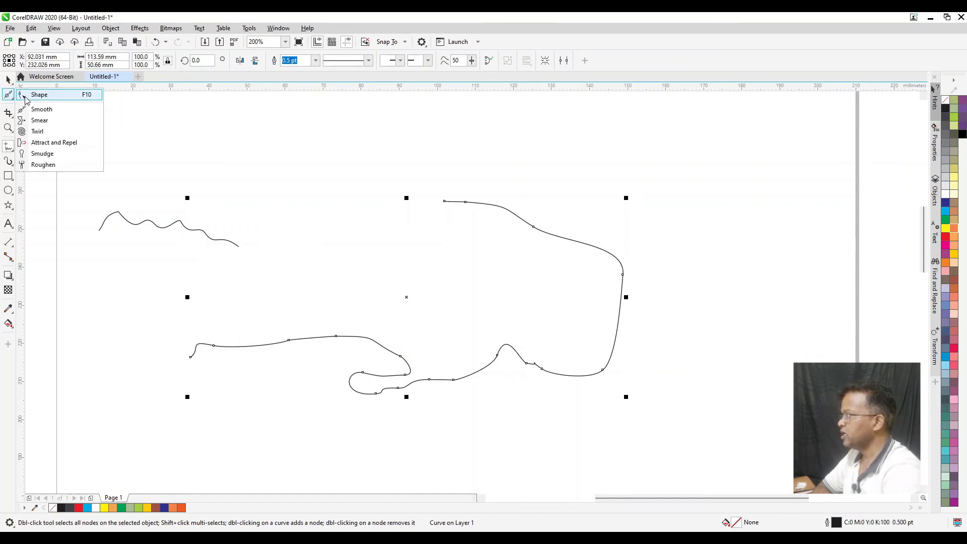
pyautogui.click(41, 108)
pyautogui.moveTo(525, 358)
pyautogui.mouseDown()
pyautogui.moveTo(545, 372)
pyautogui.moveTo(538, 354)
pyautogui.moveTo(362, 399)
pyautogui.moveTo(408, 386)
pyautogui.moveTo(346, 380)
pyautogui.moveTo(403, 374)
pyautogui.moveTo(402, 349)
pyautogui.moveTo(299, 337)
pyautogui.moveTo(196, 336)
pyautogui.mouseUp()
pyautogui.click(194, 229)
pyautogui.click(192, 228)
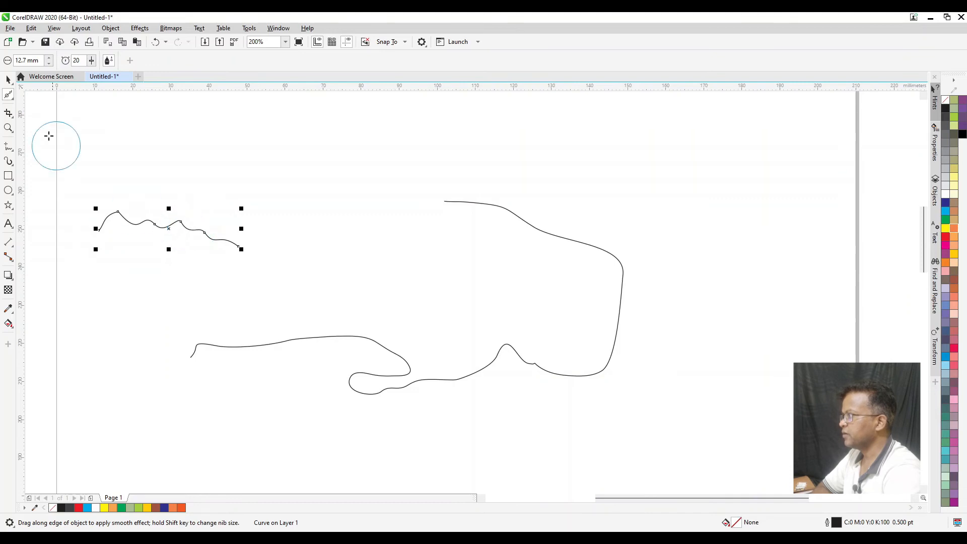
pyautogui.click(206, 231)
pyautogui.click(205, 231)
pyautogui.click(203, 234)
pyautogui.click(203, 235)
pyautogui.moveTo(129, 213); pyautogui.dragTo(243, 239)
# Step: Try smoothing the small kink beside the hump of the long curve and undo the latest smoothing strokes
pyautogui.click(526, 361)
pyautogui.moveTo(528, 367)
pyautogui.mouseDown()
pyautogui.moveTo(547, 370)
pyautogui.moveTo(524, 361)
pyautogui.moveTo(556, 375)
pyautogui.moveTo(531, 366)
pyautogui.mouseUp()
pyautogui.hotkey('ctrl', 'z')
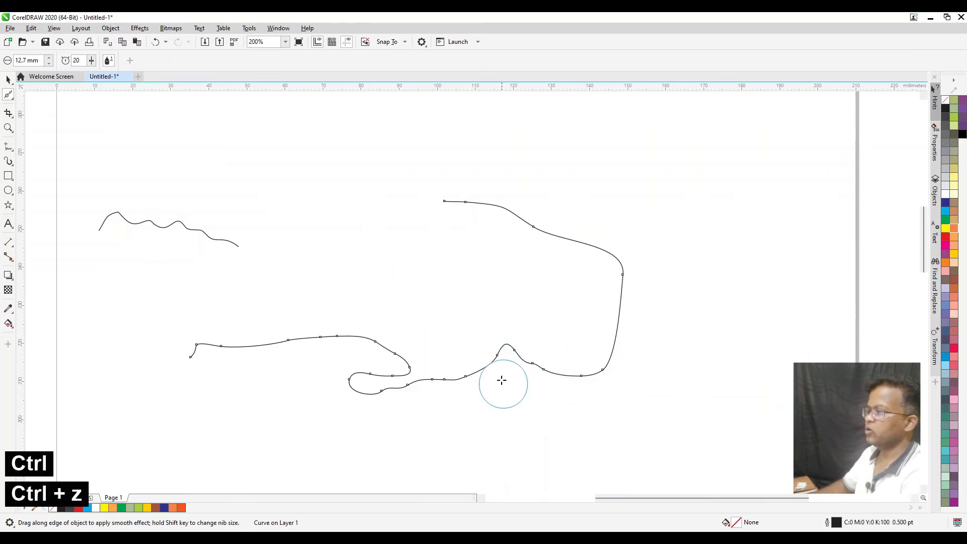
pyautogui.hotkey('ctrl', 'z')
pyautogui.hotkey('ctrl', 'z')
# Step: Smooth away the small kink just after the hump of the long curve
pyautogui.scroll(3, 533, 367)
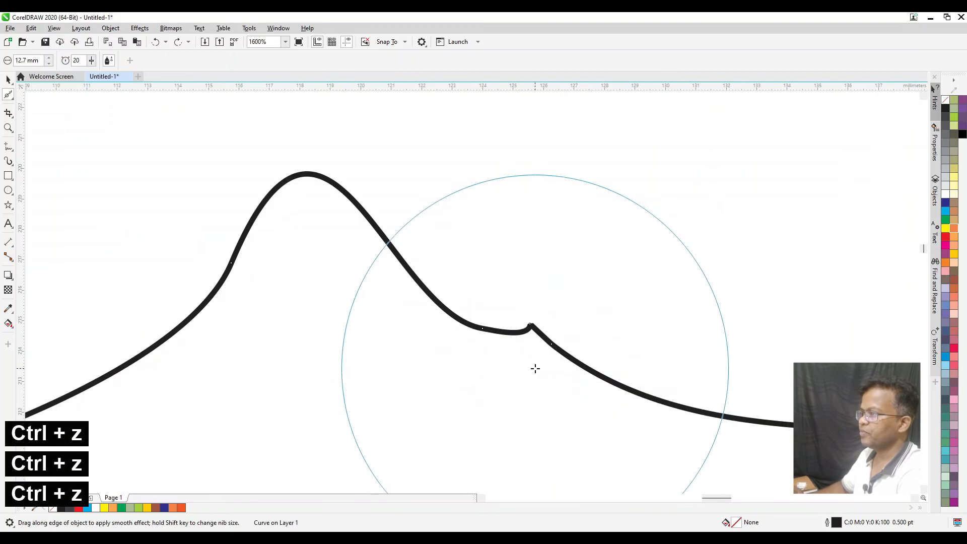
pyautogui.moveTo(523, 330)
pyautogui.mouseDown()
pyautogui.moveTo(557, 342)
pyautogui.moveTo(510, 321)
pyautogui.moveTo(569, 349)
pyautogui.moveTo(493, 314)
pyautogui.moveTo(564, 351)
pyautogui.moveTo(576, 372)
pyautogui.mouseUp()
pyautogui.scroll(-4, 475, 302)
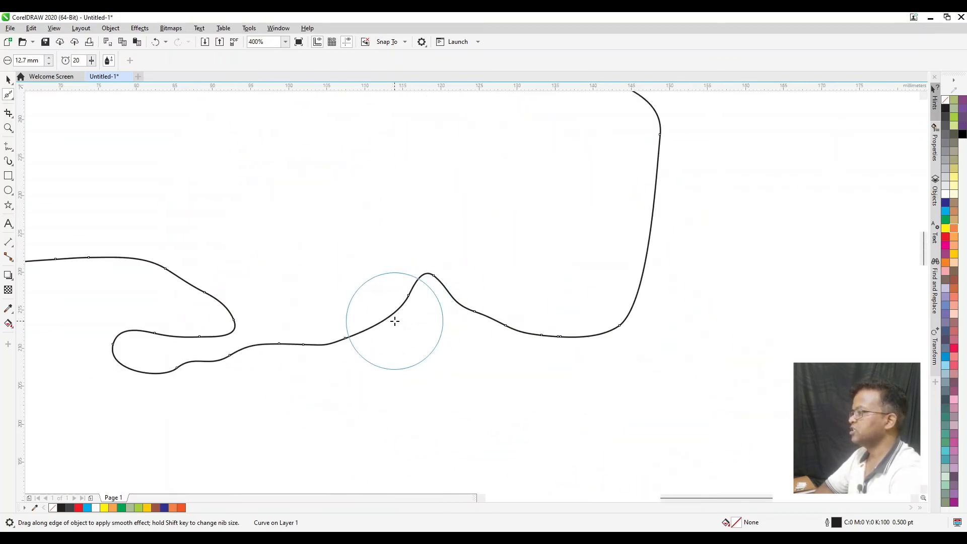
# Step: Draw a straight Freehand line about 59 mm wide and 19 mm high, rising across the lower end of the long curve
pyautogui.click(6, 147)
pyautogui.click(40, 147)
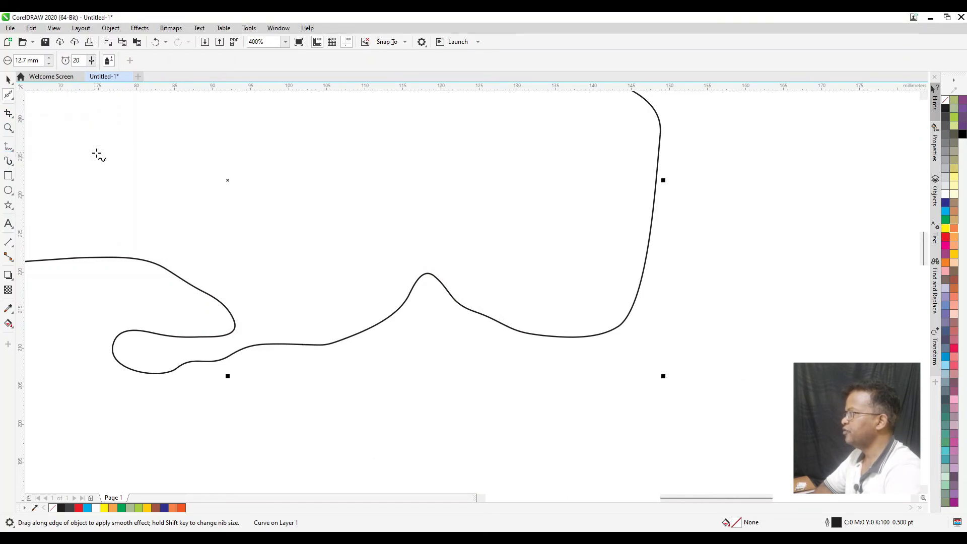
pyautogui.click(317, 402)
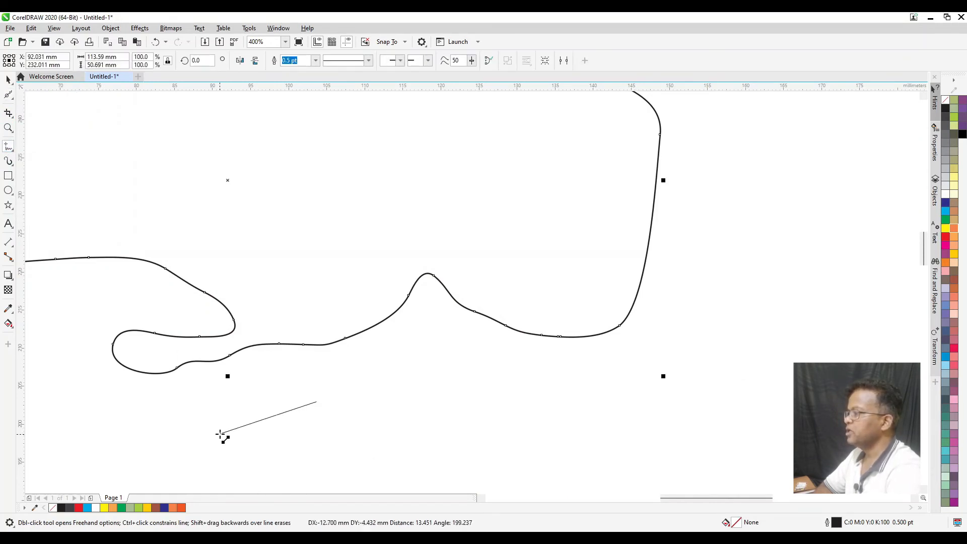
pyautogui.click(770, 257)
# Step: Draw three separate long straight Freehand lines about 159 × 62 mm, 203 × 82 mm and 127 × 49 mm across the page area
pyautogui.scroll(-3, 611, 257)
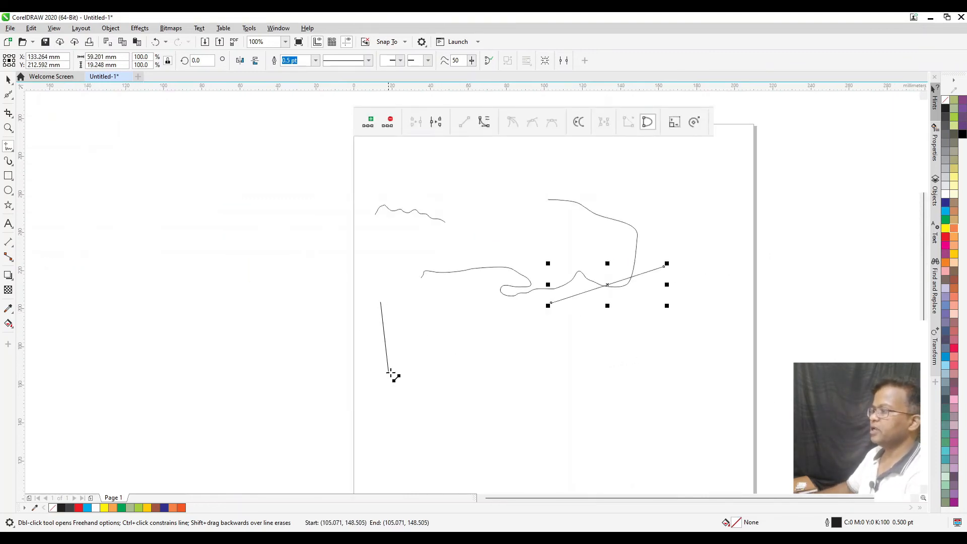
pyautogui.click(683, 420)
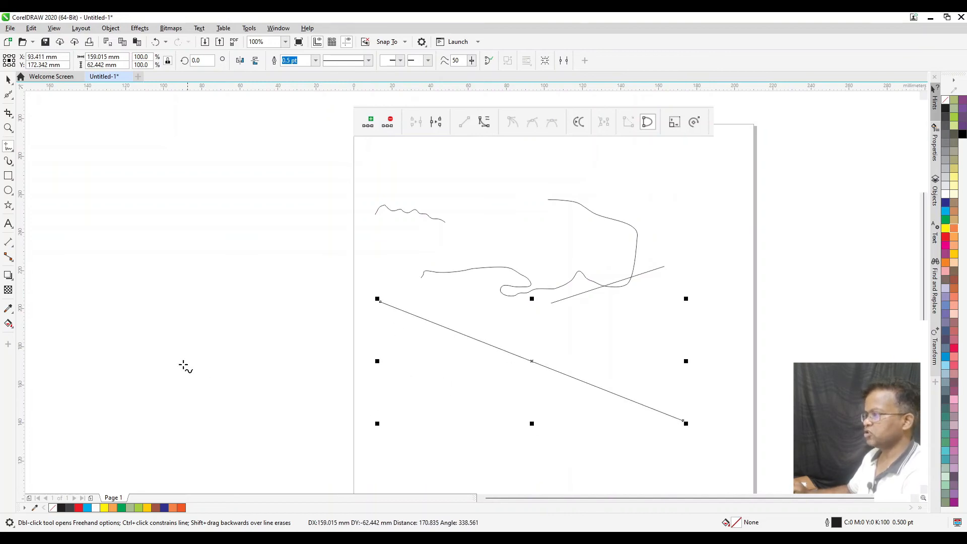
pyautogui.click(180, 362)
pyautogui.click(566, 207)
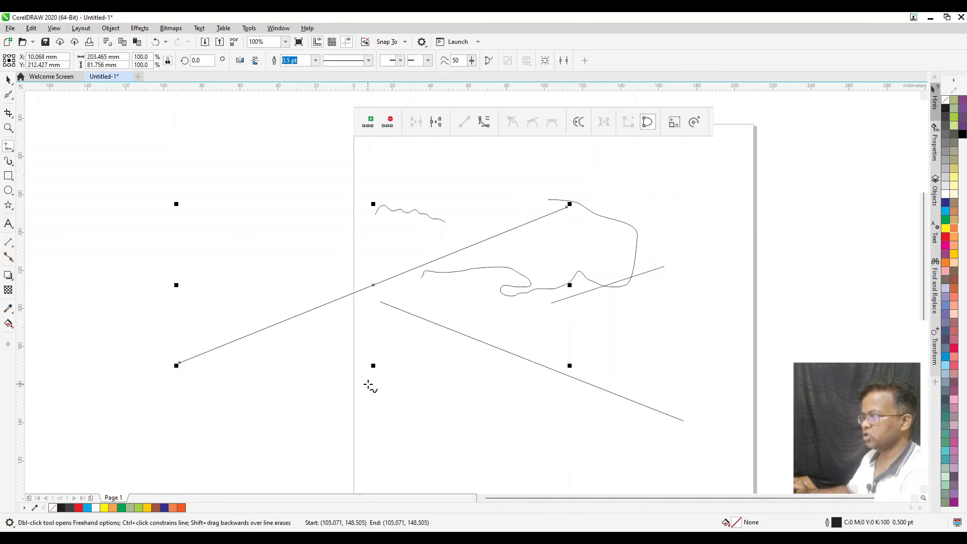
pyautogui.click(757, 276)
pyautogui.click(512, 180)
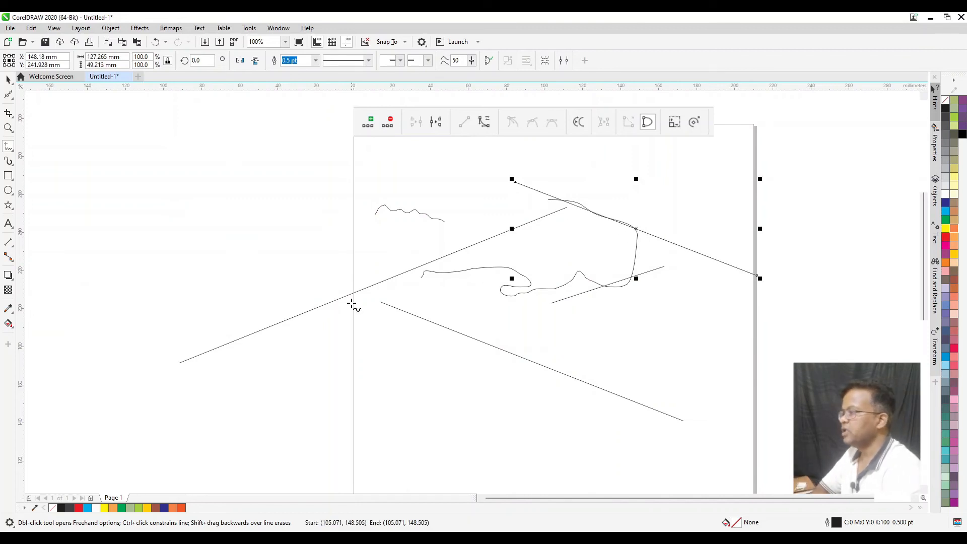
# Step: Draw a closed triangle about 132 × 69 mm from connected straight Freehand segments below the other lines
pyautogui.click(397, 418)
pyautogui.click(584, 330)
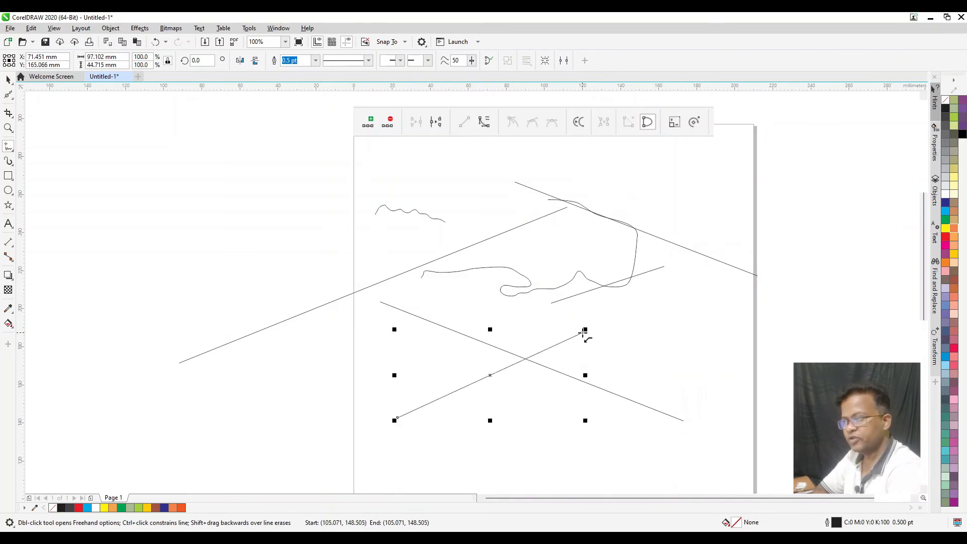
pyautogui.click(584, 330)
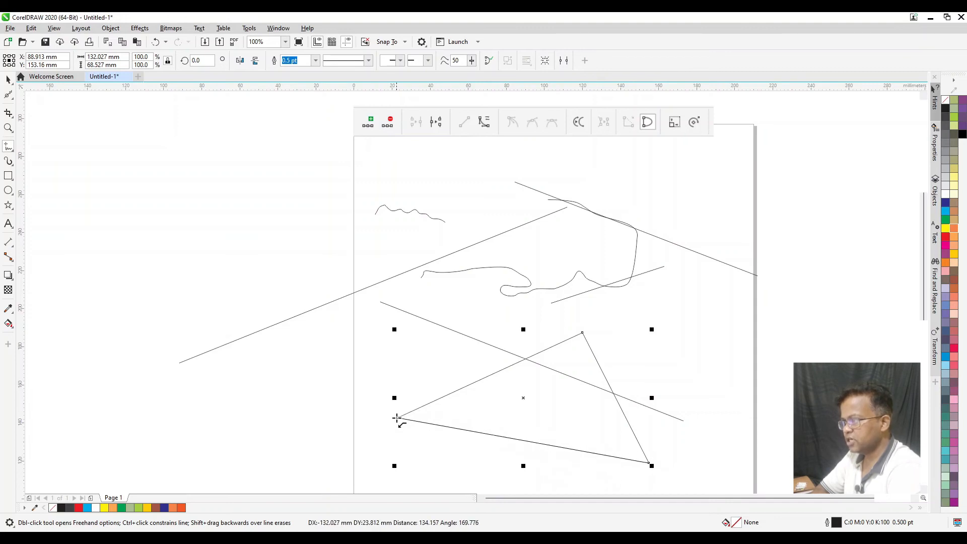
pyautogui.click(397, 418)
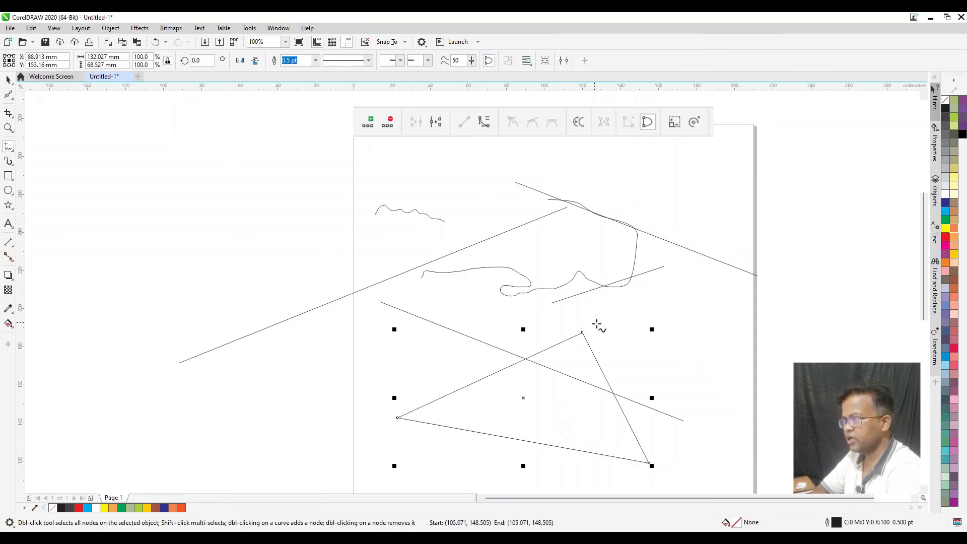
# Step: Fill the triangle with yellow and draw a horizontally constrained Freehand line about 230 mm long across it
pyautogui.click(946, 229)
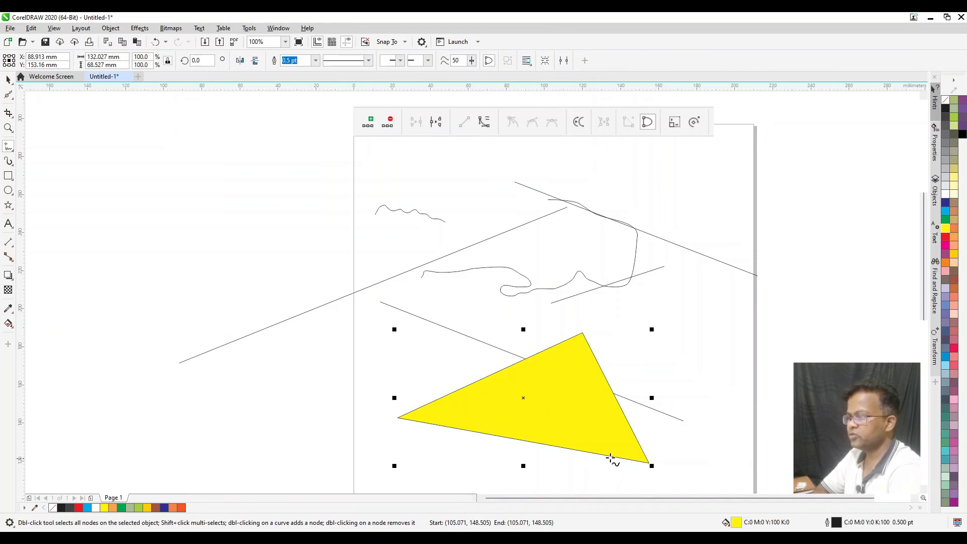
pyautogui.click(9, 146)
pyautogui.click(37, 146)
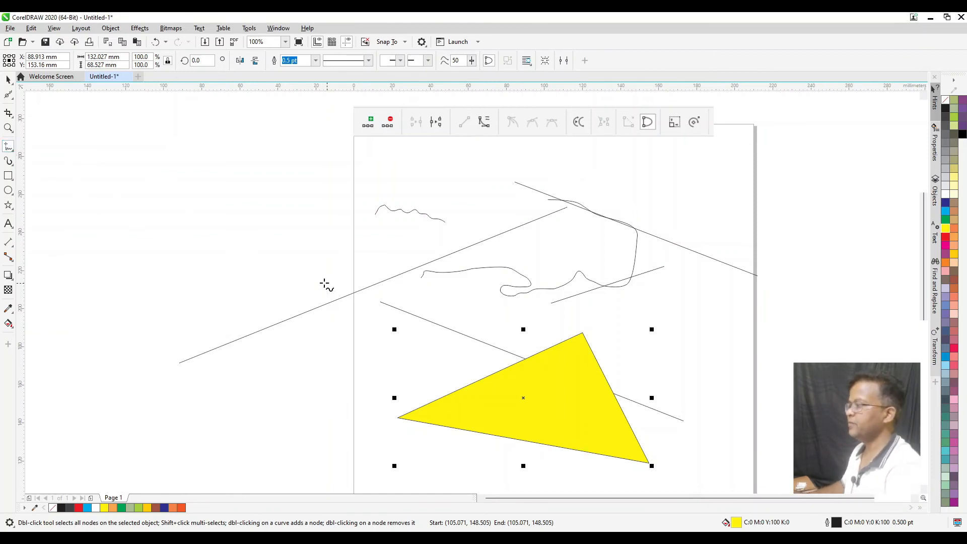
pyautogui.click(277, 387)
pyautogui.keyDown('ctrl'); pyautogui.click(720, 387); pyautogui.keyUp('ctrl')
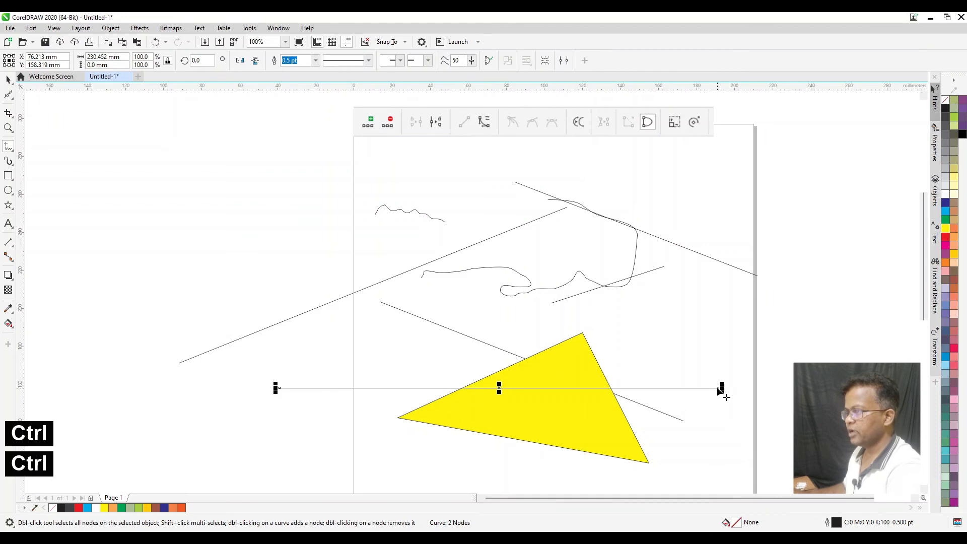
pyautogui.press('ctrl')
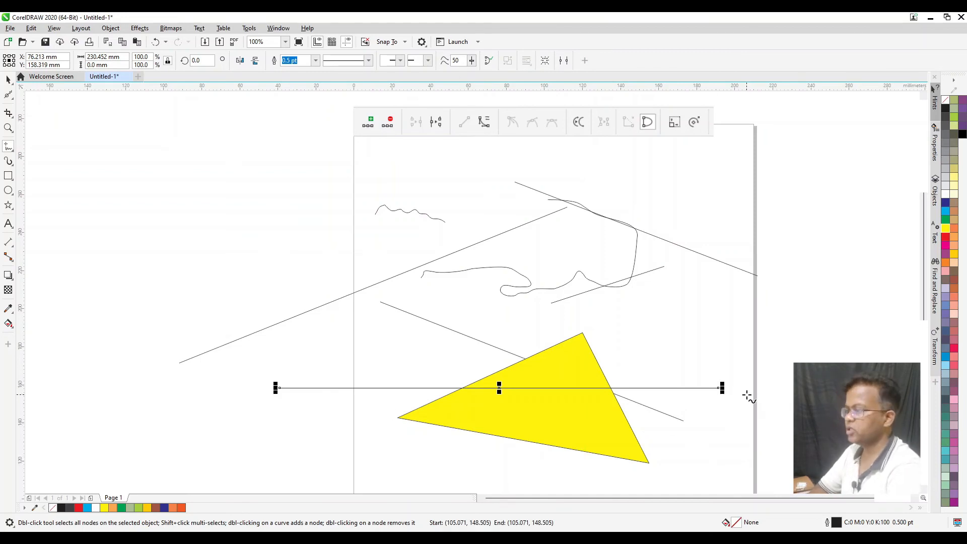
# Step: Draw two vertical Freehand lines beside the page and two long, roughly horizontal ones crossing into the page
pyautogui.moveTo(269, 172); pyautogui.dragTo(271, 434)
pyautogui.moveTo(187, 178)
pyautogui.mouseDown()
pyautogui.moveTo(384, 341)
pyautogui.moveTo(360, 442)
pyautogui.mouseUp()
pyautogui.moveTo(668, 321); pyautogui.dragTo(145, 336)
pyautogui.moveTo(151, 284); pyautogui.dragTo(721, 285)
# Step: Delete all objects from the drawing
pyautogui.hotkey('ctrl', 'space')
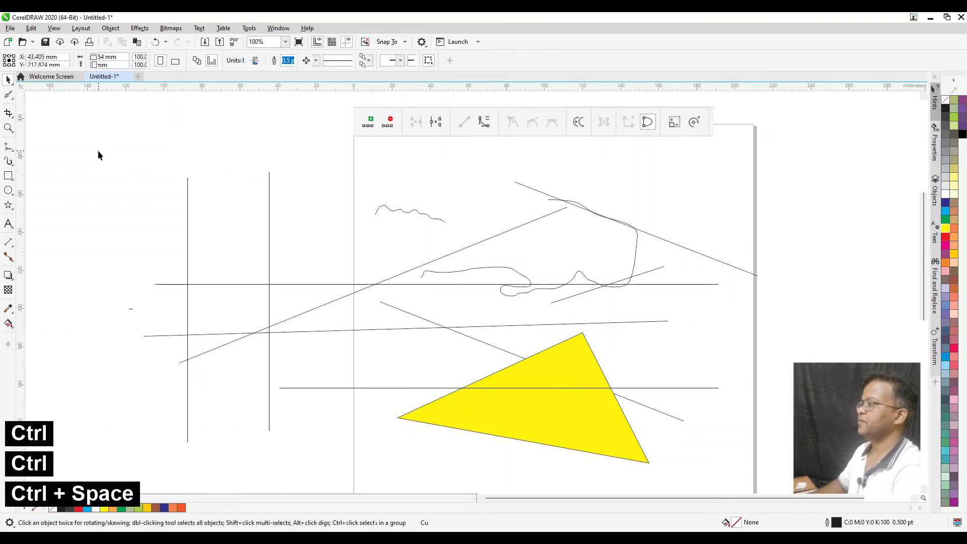
pyautogui.hotkey('ctrl', 'a')
pyautogui.press('Delete')
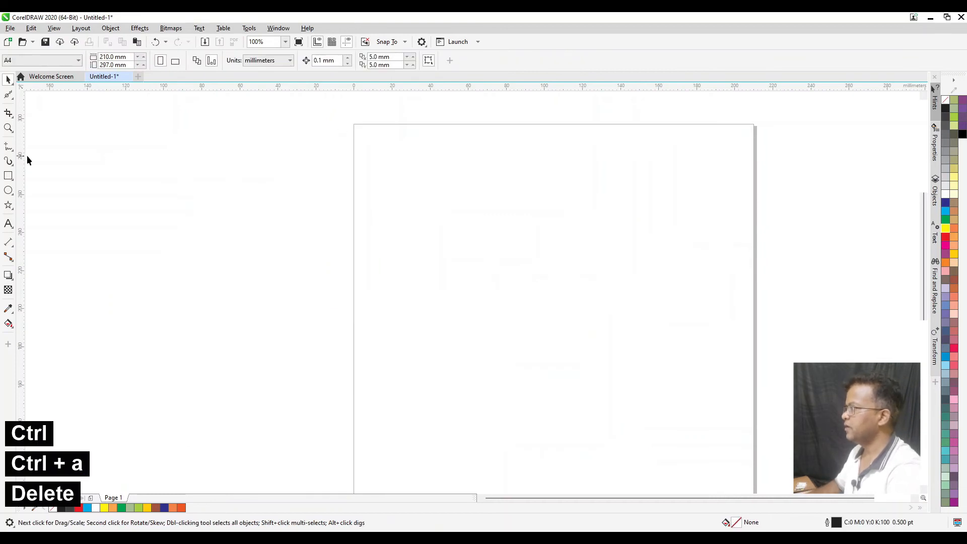
# Step: Draw a descending straight Freehand line about 231 × 83 mm and set its outline width to 4.0 pt
pyautogui.click(9, 147)
pyautogui.click(41, 145)
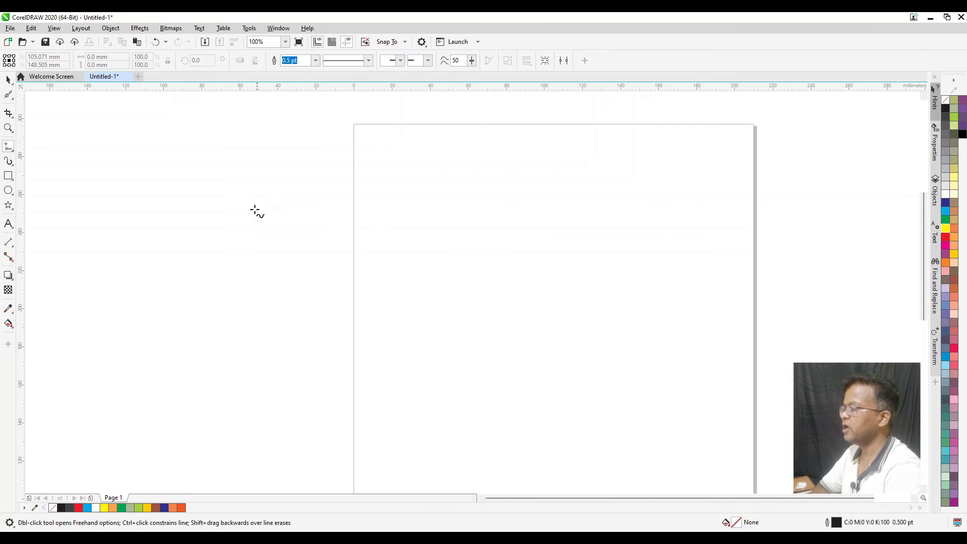
pyautogui.click(162, 183)
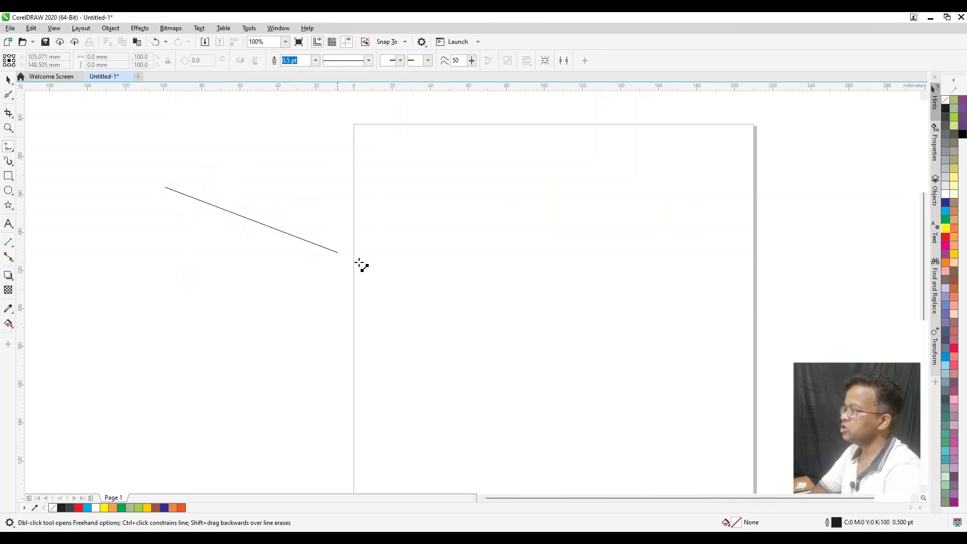
pyautogui.click(607, 346)
pyautogui.click(316, 60)
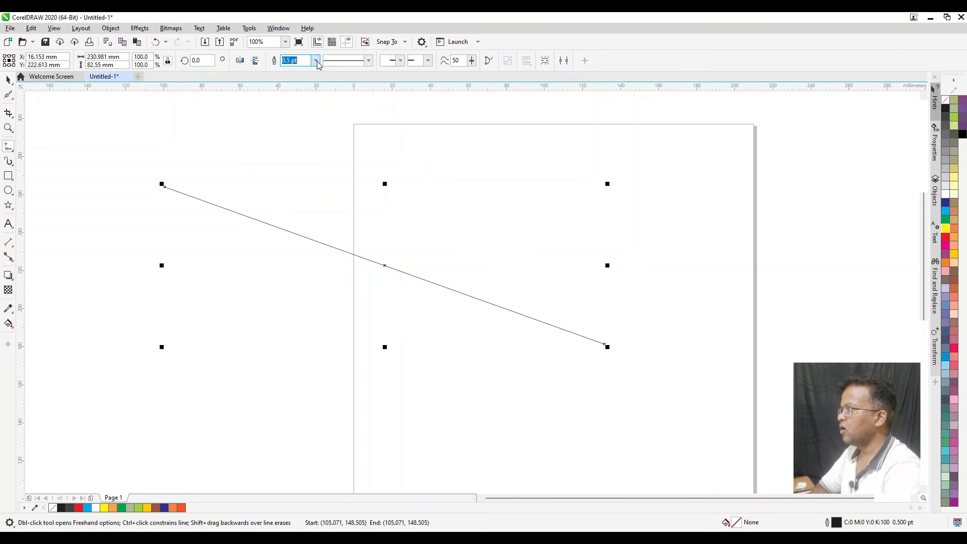
pyautogui.click(289, 132)
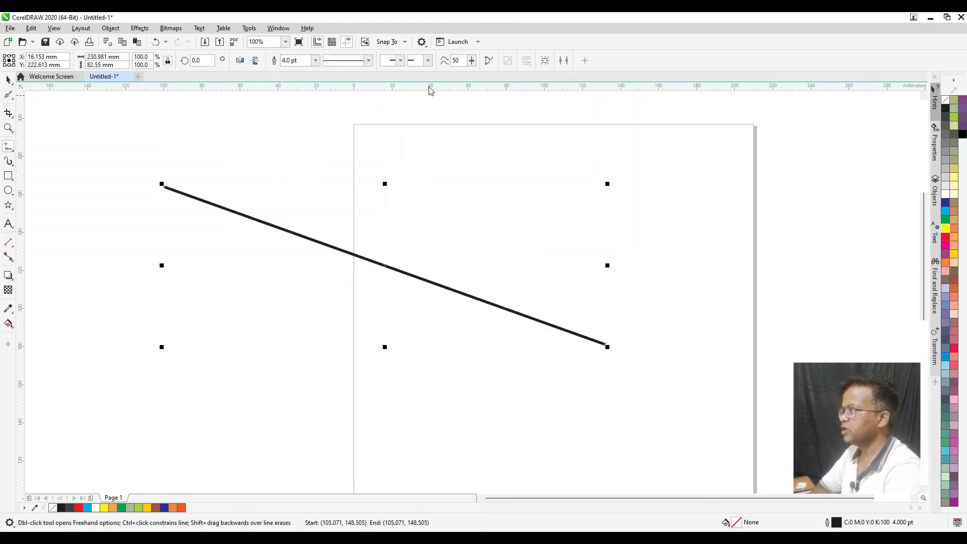
# Step: Add a feathered arrow-tail shape to both the end and the start of the line
pyautogui.click(428, 60)
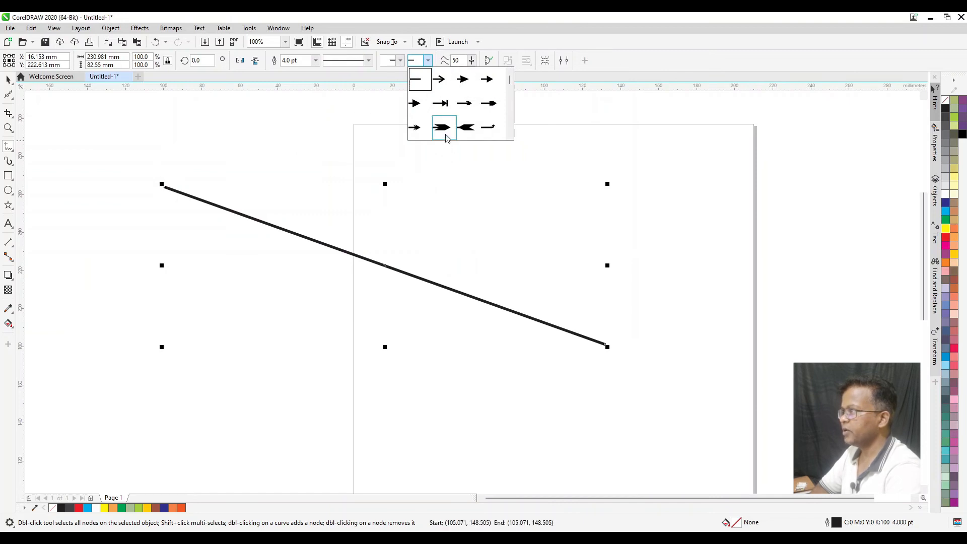
pyautogui.click(465, 130)
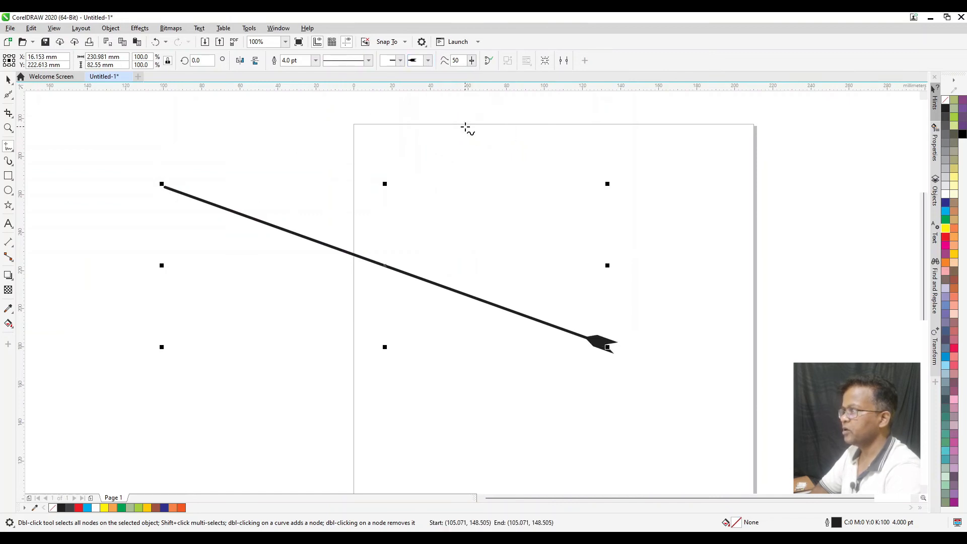
pyautogui.click(400, 60)
pyautogui.click(440, 130)
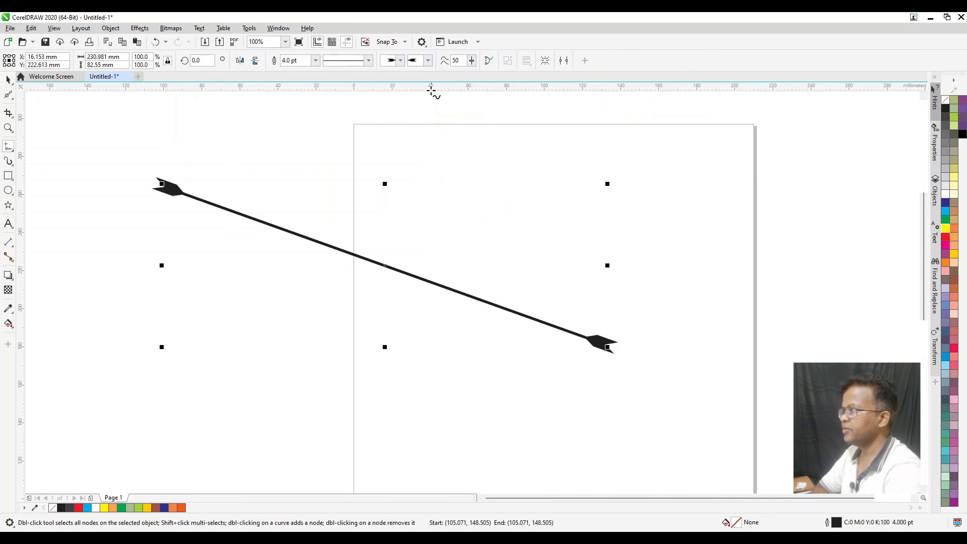
# Step: Replace the shape at the line's lower end with a solid pointed arrowhead, keeping the feathered tail at its start
pyautogui.click(428, 60)
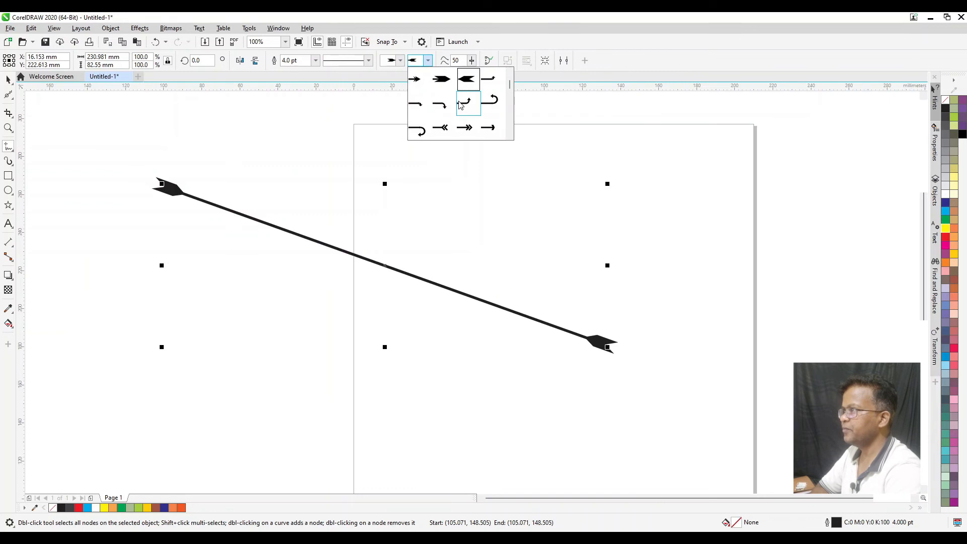
pyautogui.scroll(2, 488, 86)
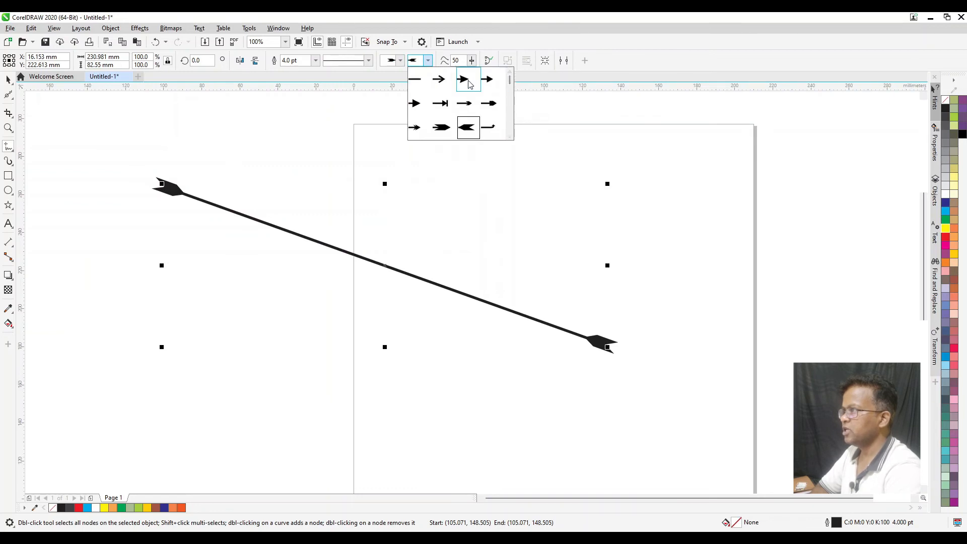
pyautogui.click(462, 81)
# Step: Move the arrow about 25 mm right and 24 mm down, and delete it
pyautogui.click(9, 79)
pyautogui.click(365, 243)
pyautogui.moveTo(384, 272); pyautogui.dragTo(443, 312)
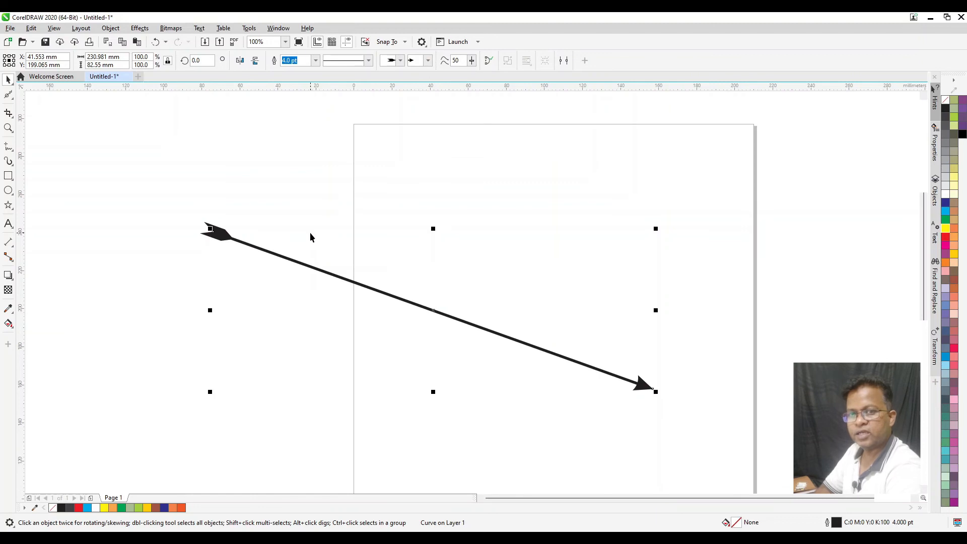
pyautogui.press('Delete')
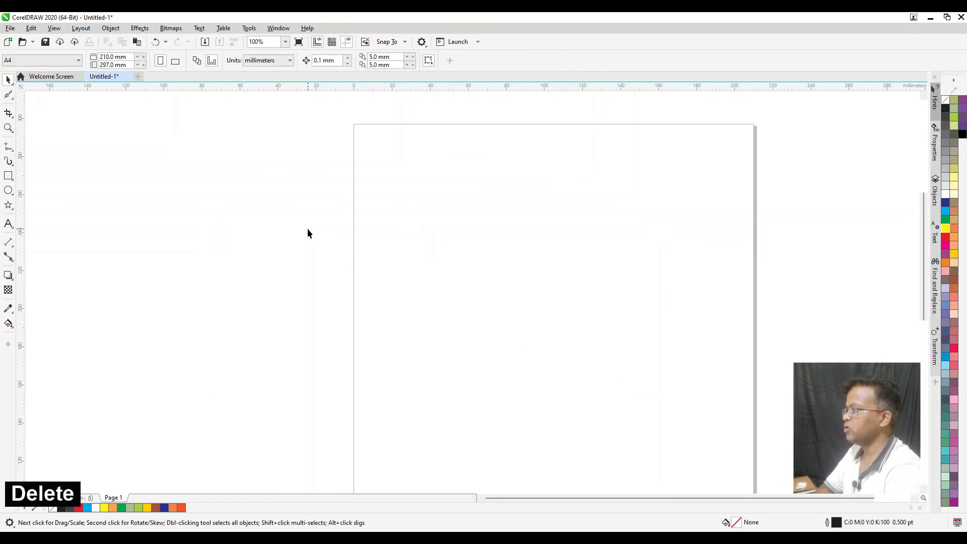
# Step: Draw seven separate 2-Point Lines at varied angles across the page and the area beside it, the last about 210 × 19 mm
pyautogui.click(8, 150)
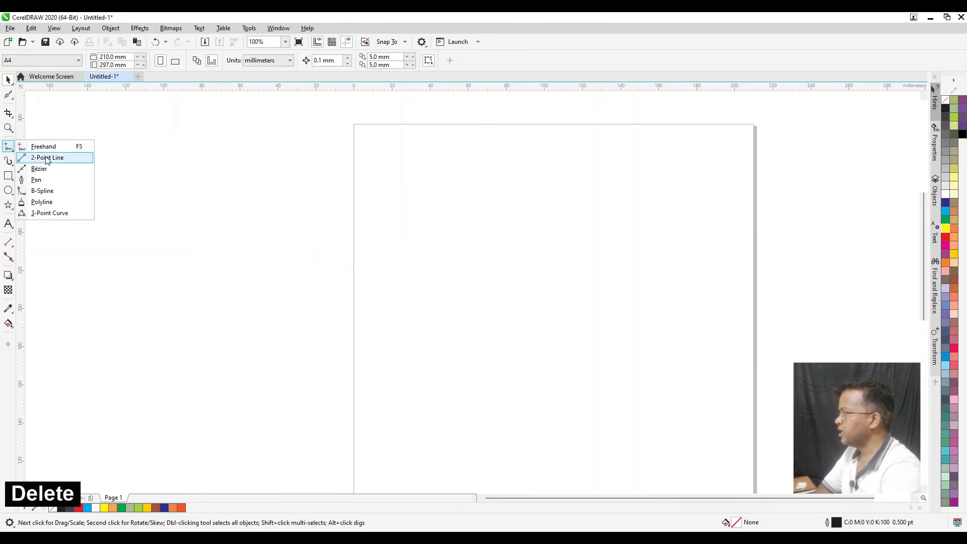
pyautogui.click(38, 155)
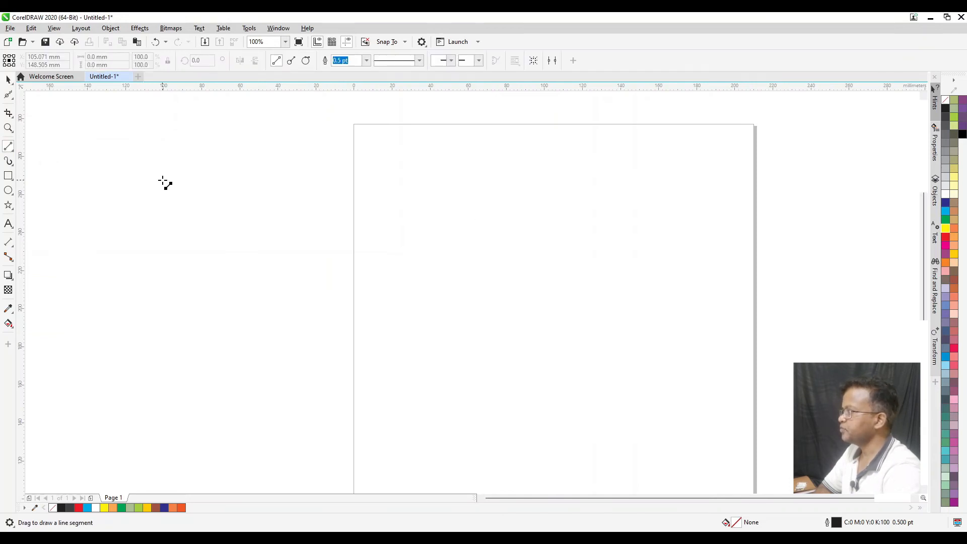
pyautogui.moveTo(149, 165); pyautogui.dragTo(358, 339)
pyautogui.moveTo(362, 211)
pyautogui.mouseDown()
pyautogui.moveTo(341, 253)
pyautogui.moveTo(205, 382)
pyautogui.mouseUp()
pyautogui.moveTo(168, 272)
pyautogui.mouseDown()
pyautogui.moveTo(301, 294)
pyautogui.moveTo(547, 294)
pyautogui.mouseUp()
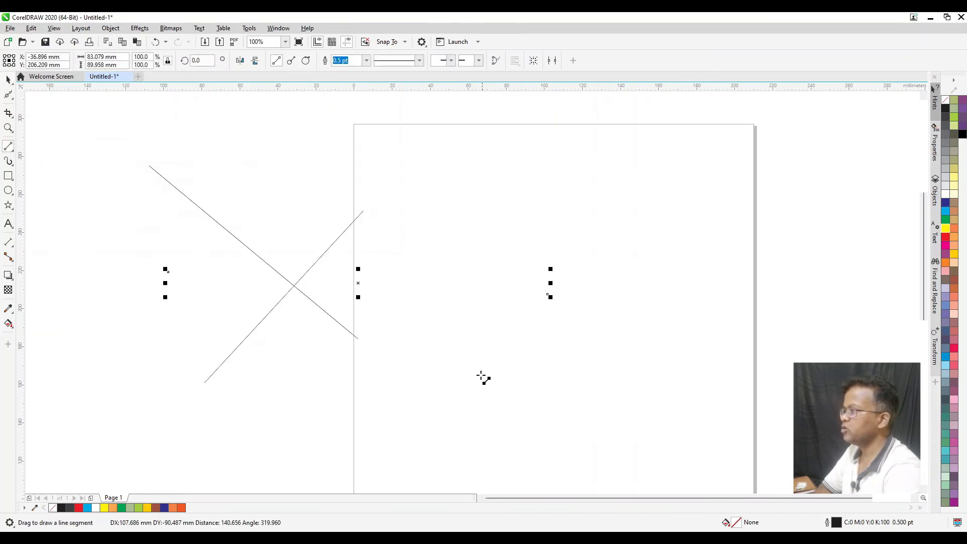
pyautogui.moveTo(396, 389); pyautogui.dragTo(690, 221)
pyautogui.moveTo(573, 419); pyautogui.dragTo(540, 270)
pyautogui.moveTo(642, 427); pyautogui.dragTo(446, 301)
pyautogui.moveTo(744, 328); pyautogui.dragTo(339, 370)
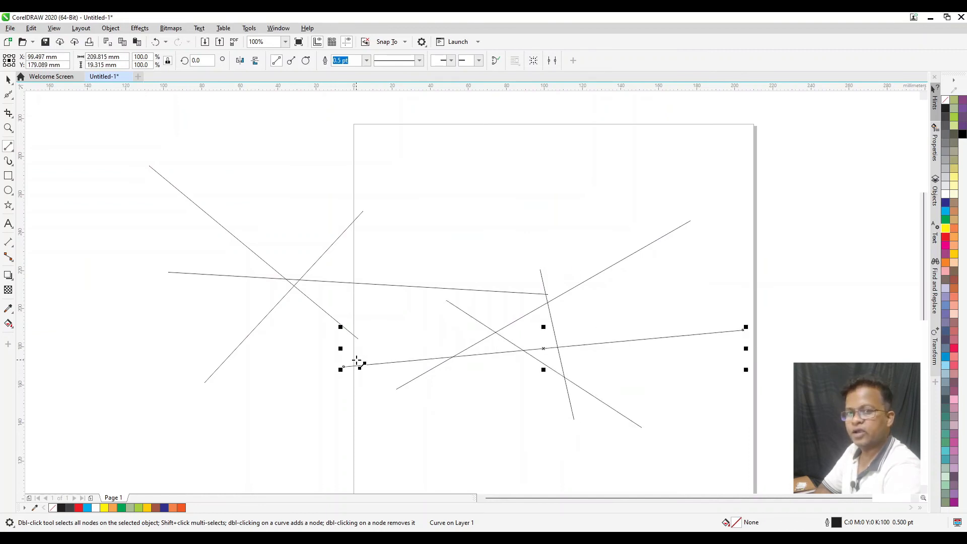
# Step: Draw five more 2-Point Lines crossing the existing ones, including one about 10 × 83 mm and one about 182 × 45 mm
pyautogui.moveTo(279, 207); pyautogui.dragTo(591, 196)
pyautogui.moveTo(460, 162); pyautogui.dragTo(479, 321)
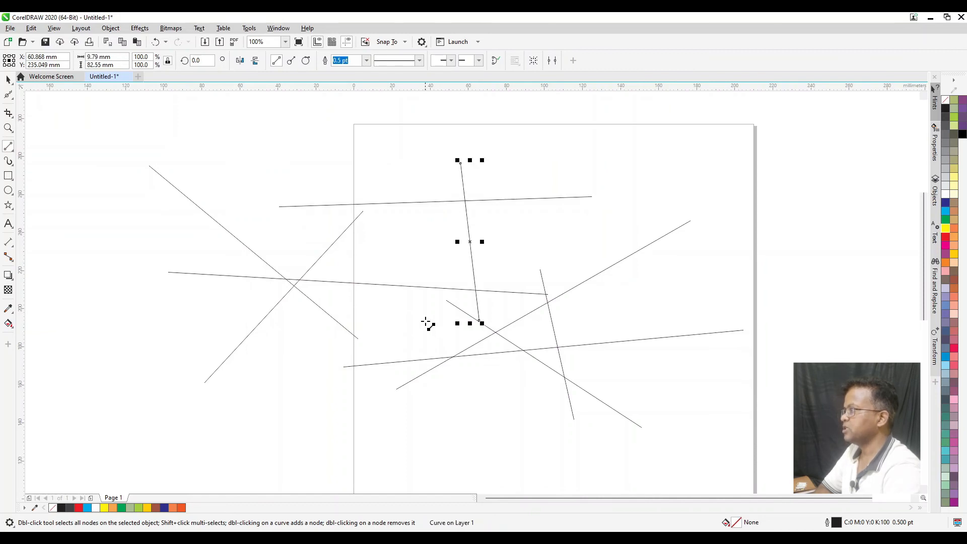
pyautogui.moveTo(207, 169); pyautogui.dragTo(391, 336)
pyautogui.moveTo(401, 247); pyautogui.dragTo(251, 379)
pyautogui.moveTo(176, 297); pyautogui.dragTo(524, 386)
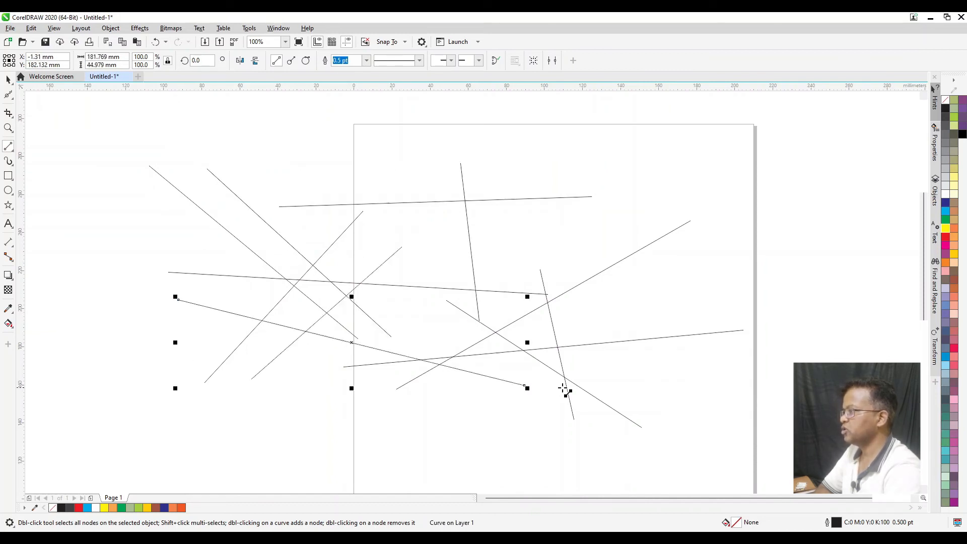
# Step: Draw seven perpendicular 2-Point Lines among the existing lines, including ones about 19 × 49 mm, 40 × 71 mm and 65 × 78 mm
pyautogui.click(7, 147)
pyautogui.click(7, 147)
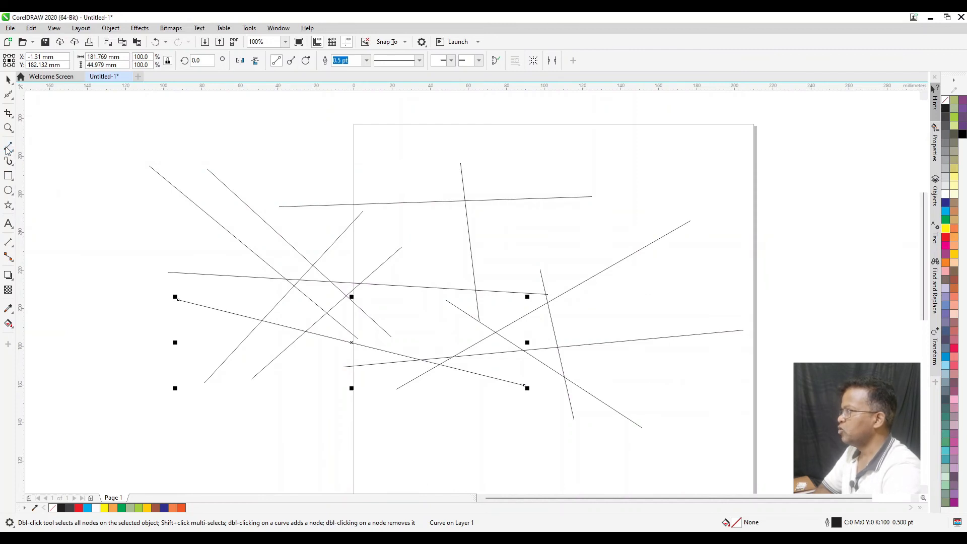
pyautogui.click(291, 61)
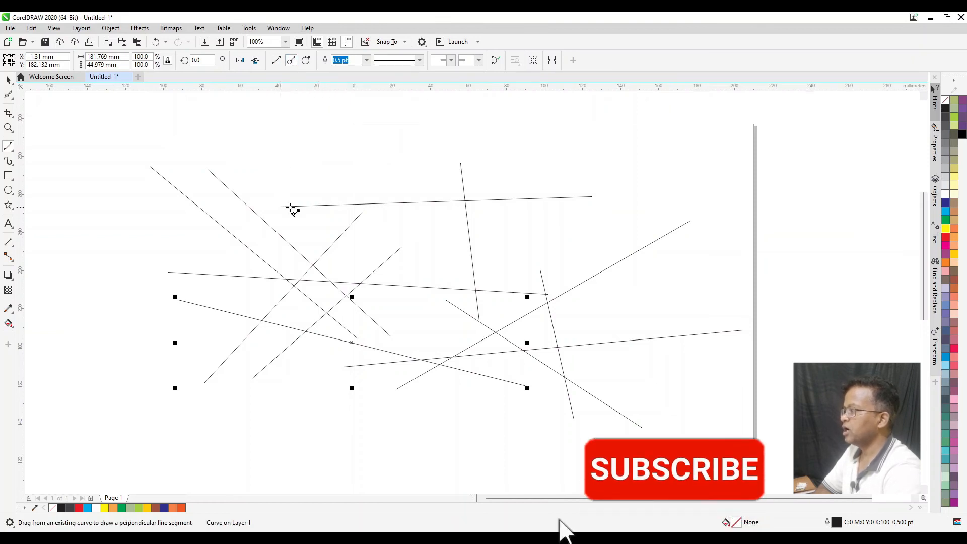
pyautogui.moveTo(264, 160); pyautogui.dragTo(621, 160)
pyautogui.moveTo(436, 158); pyautogui.dragTo(387, 365)
pyautogui.moveTo(301, 403); pyautogui.dragTo(341, 386)
pyautogui.moveTo(361, 346); pyautogui.dragTo(142, 394)
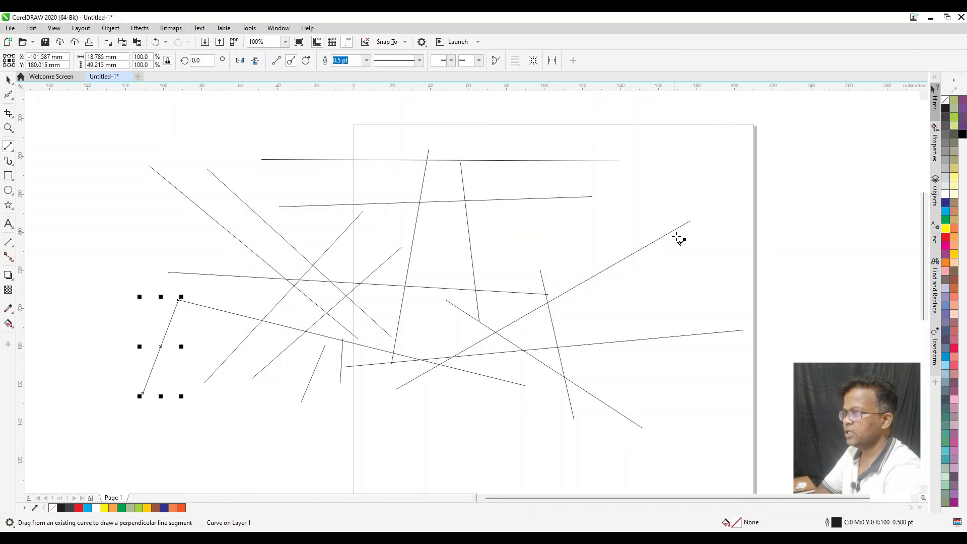
pyautogui.moveTo(690, 222); pyautogui.dragTo(738, 372)
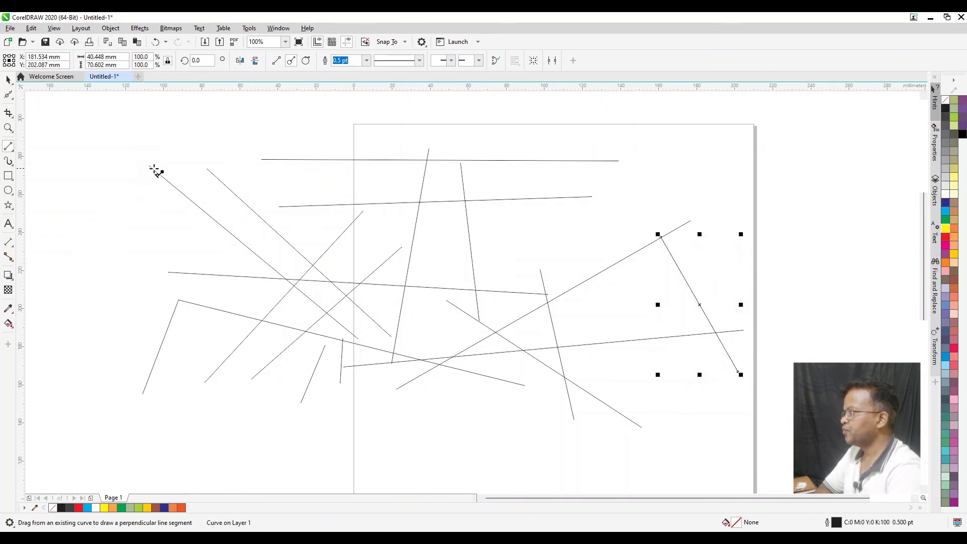
pyautogui.moveTo(156, 172); pyautogui.dragTo(65, 332)
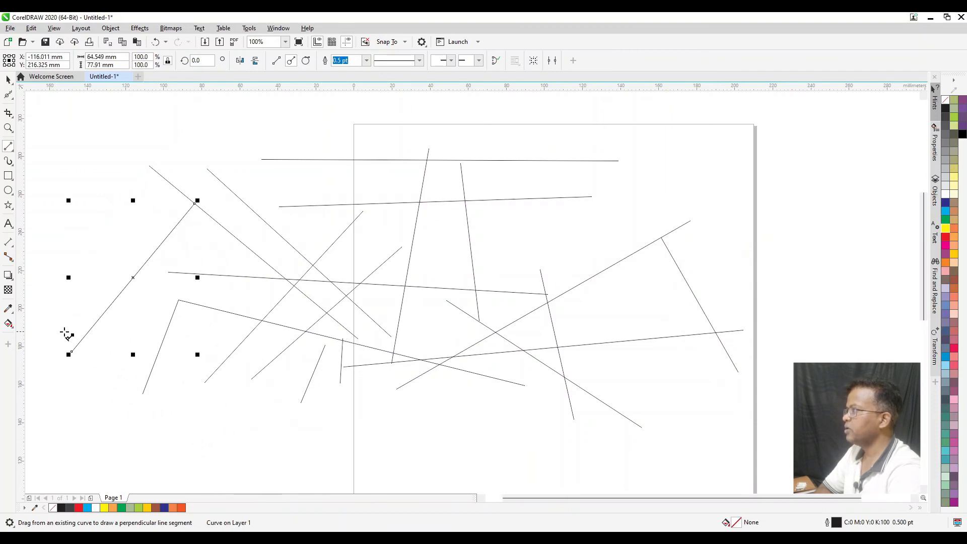
# Step: Draw a tangential 2-Point Line about 39 × 94 mm downward from the long rising line on the page
pyautogui.click(306, 61)
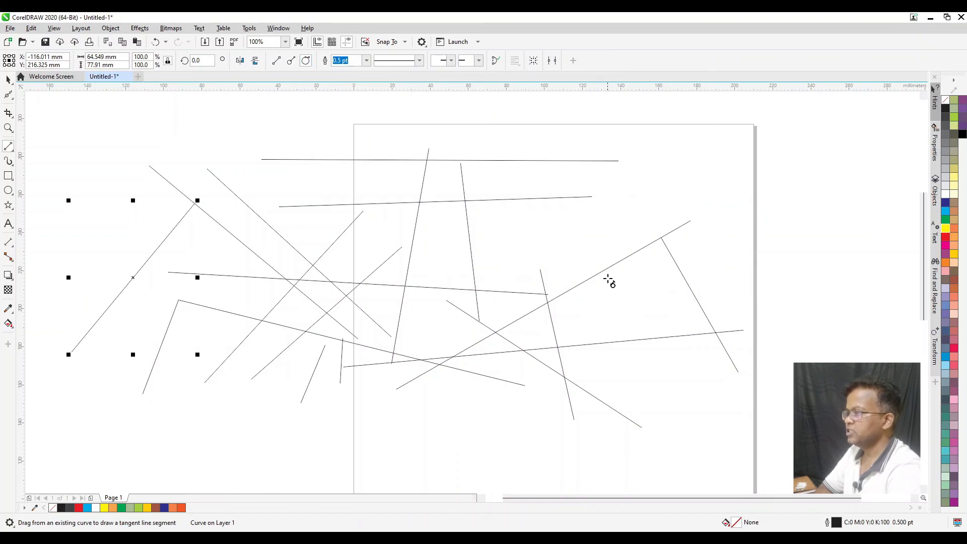
pyautogui.moveTo(612, 284); pyautogui.dragTo(682, 448)
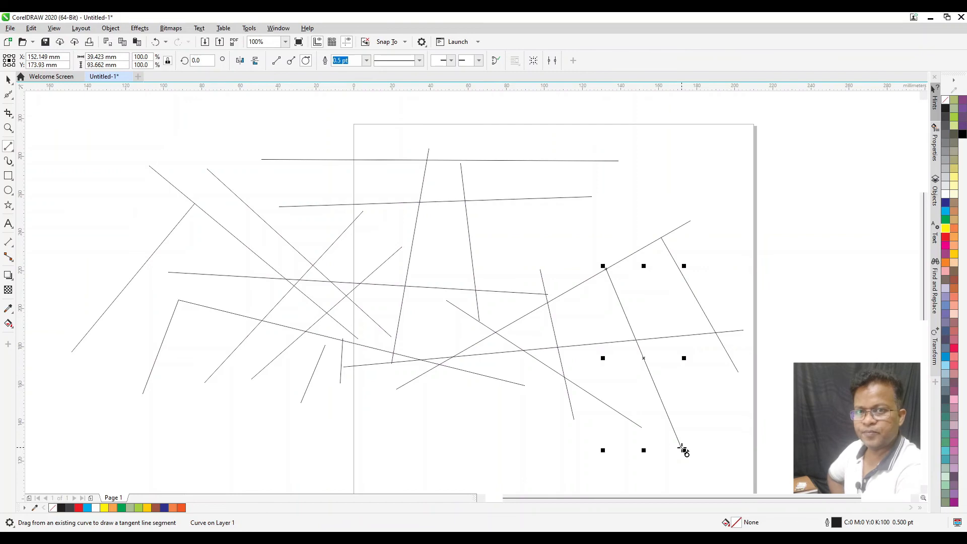
# Step: Delete all the sample lines to clear the drawing
pyautogui.click(8, 79)
pyautogui.moveTo(79, 110); pyautogui.dragTo(727, 460)
pyautogui.press('Delete')
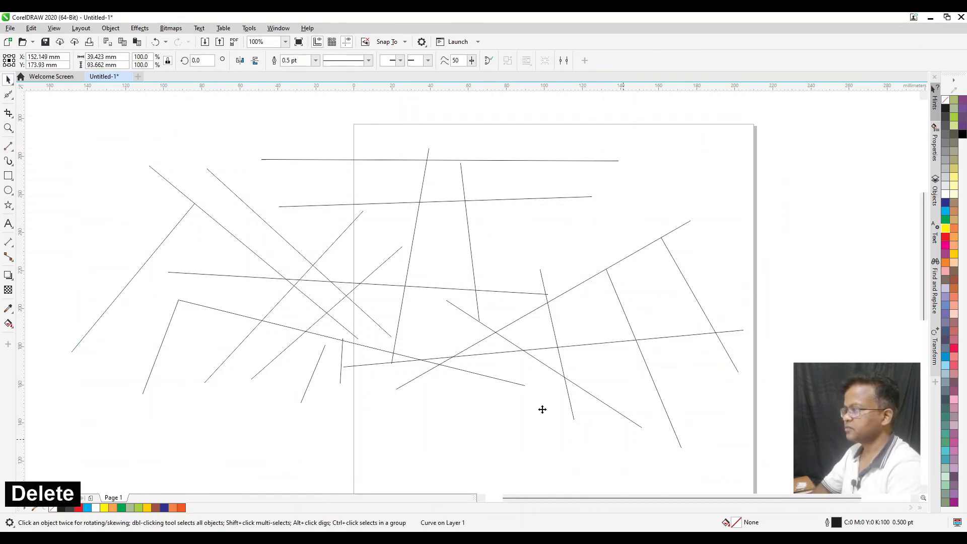
pyautogui.click(127, 286)
pyautogui.press('Delete')
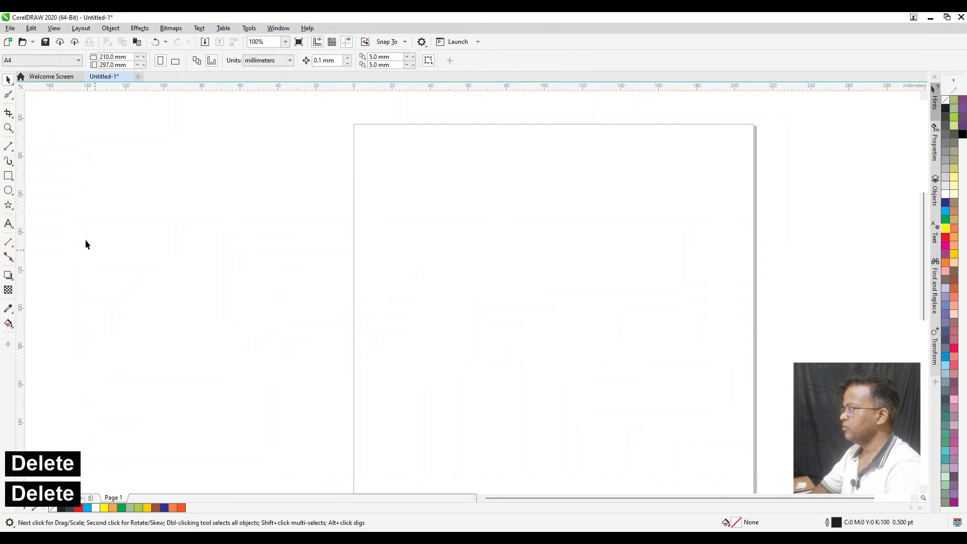
# Step: Draw a closed, self-crossing Bézier shape of straight segments, about 158 × 77 mm, across the upper page and fill it yellow
pyautogui.click(8, 146)
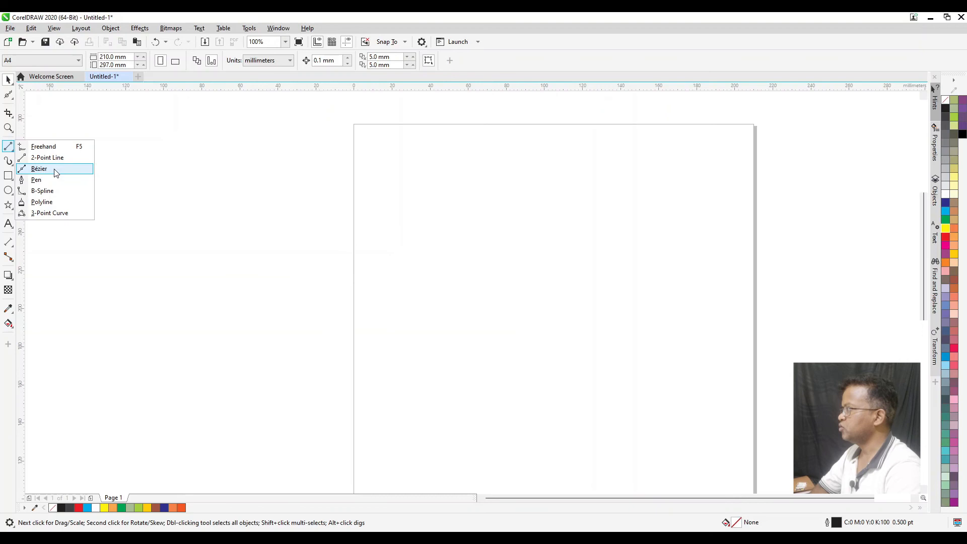
pyautogui.click(55, 173)
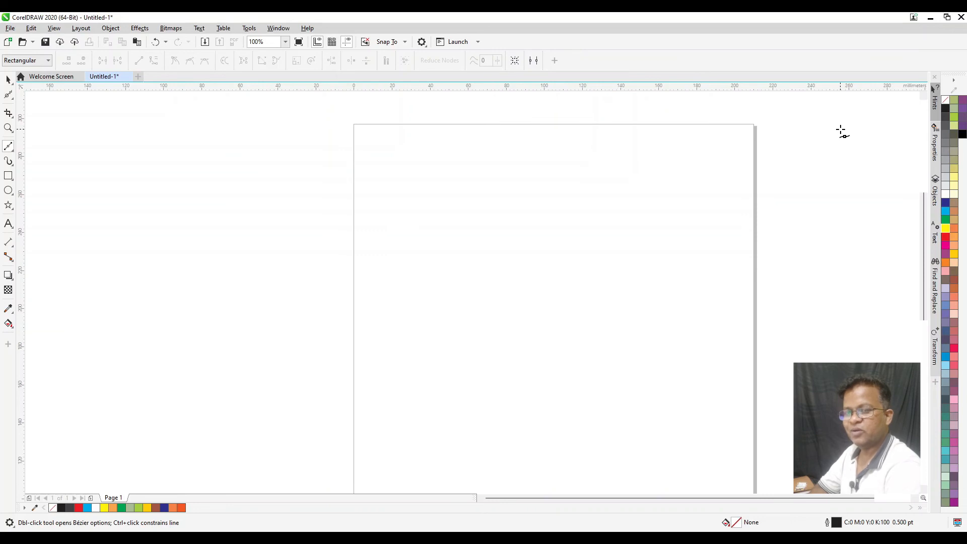
pyautogui.scroll(2, 876, 195)
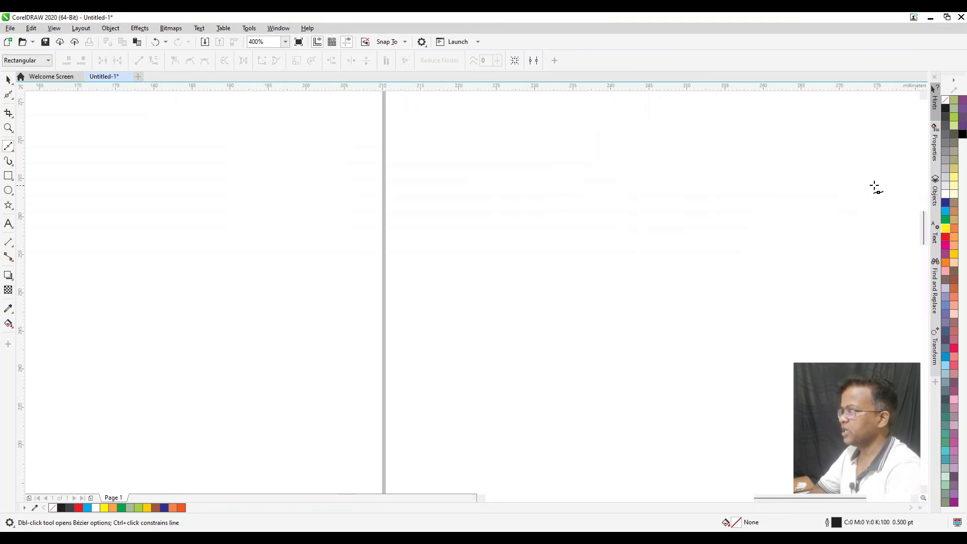
pyautogui.hscroll(2, 227, 197)
pyautogui.scroll(-4, 226, 197)
pyautogui.scroll(4, 65, 182)
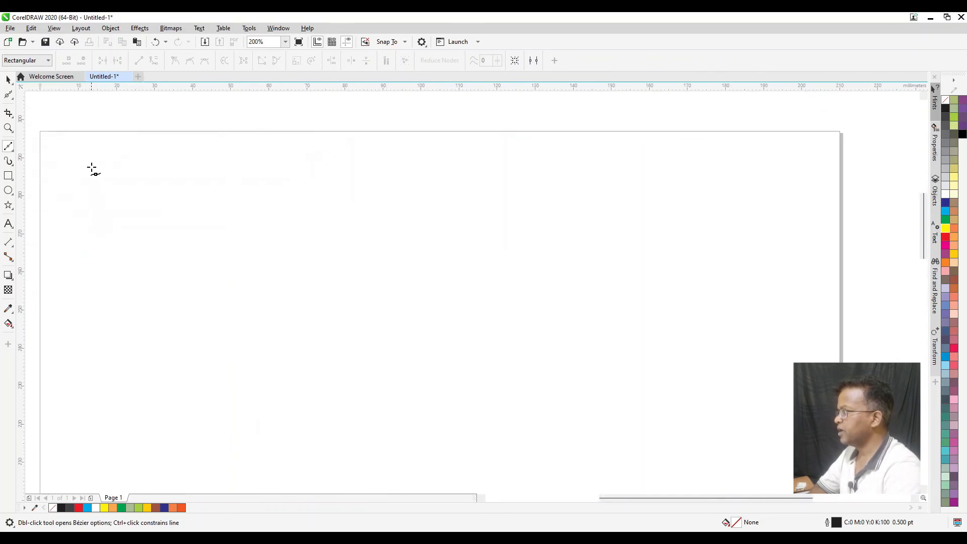
pyautogui.click(92, 167)
pyautogui.click(71, 277)
pyautogui.click(164, 237)
pyautogui.click(137, 176)
pyautogui.click(123, 281)
pyautogui.click(356, 320)
pyautogui.click(397, 214)
pyautogui.click(292, 210)
pyautogui.click(270, 388)
pyautogui.click(575, 400)
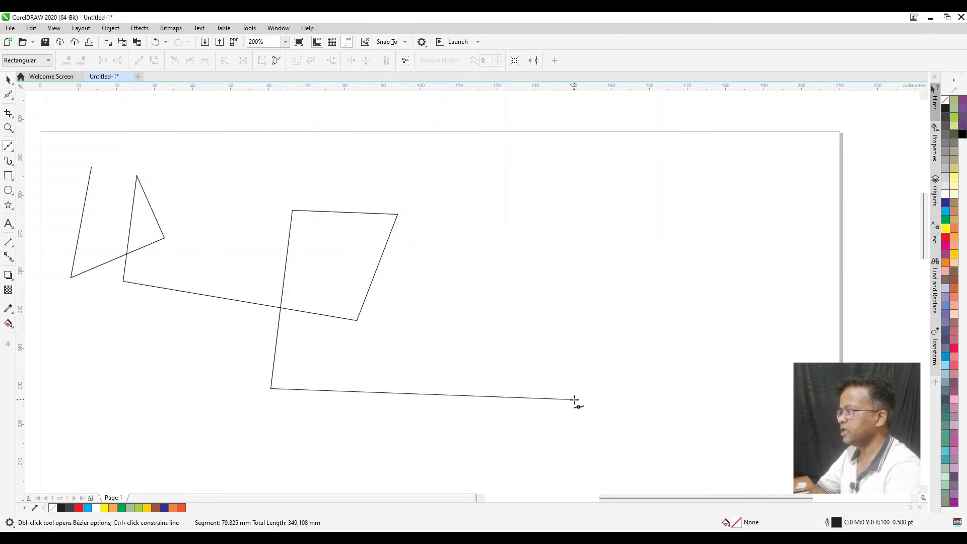
pyautogui.click(471, 370)
pyautogui.click(671, 446)
pyautogui.click(616, 211)
pyautogui.click(121, 156)
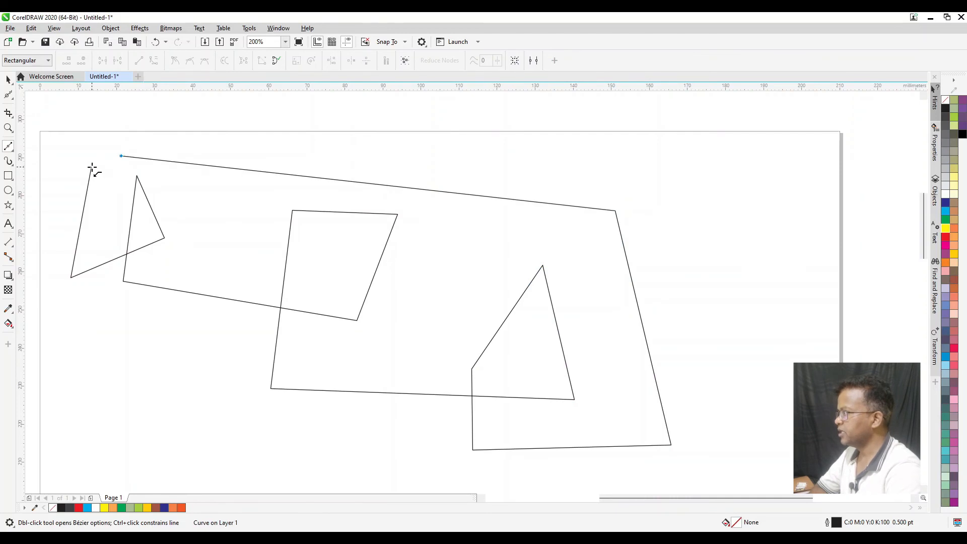
pyautogui.click(91, 167)
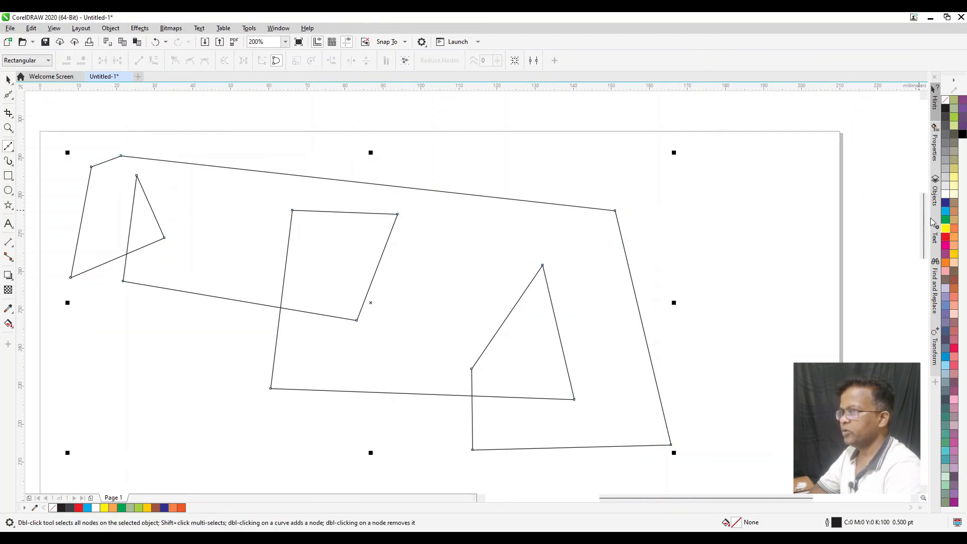
pyautogui.click(944, 229)
# Step: Draw a closed four-sided Bézier shape with an outline about 161 mm long over the yellow shape's right end and fill it cyan
pyautogui.click(736, 202)
pyautogui.click(594, 146)
pyautogui.click(596, 339)
pyautogui.click(774, 262)
pyautogui.click(737, 201)
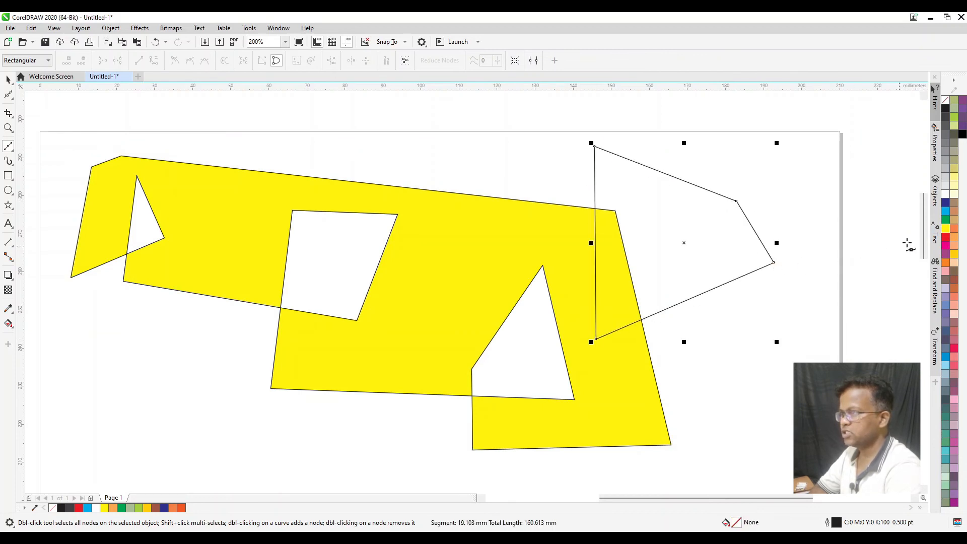
pyautogui.click(945, 212)
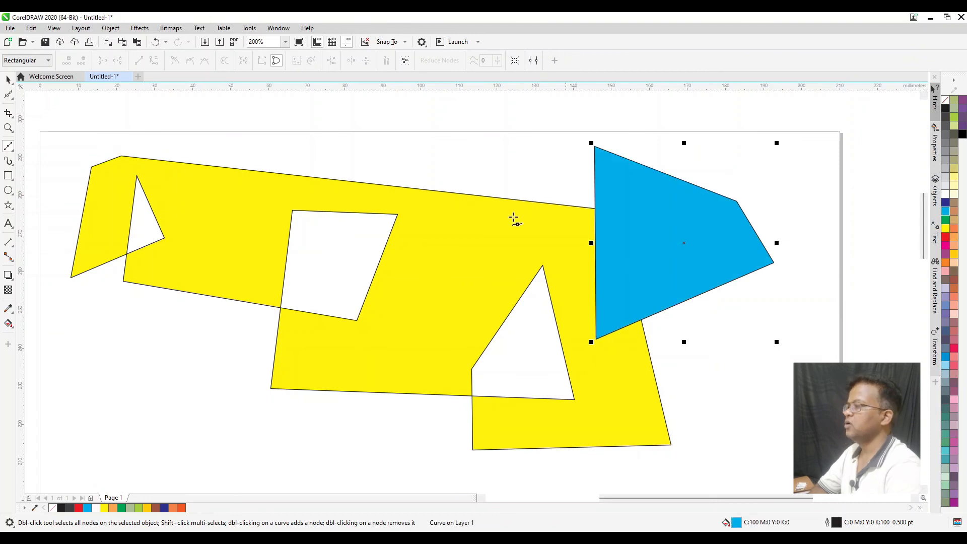
# Step: Delete the cyan shape and the yellow shape to clear the page
pyautogui.click(8, 79)
pyautogui.press('Delete')
pyautogui.click(575, 252)
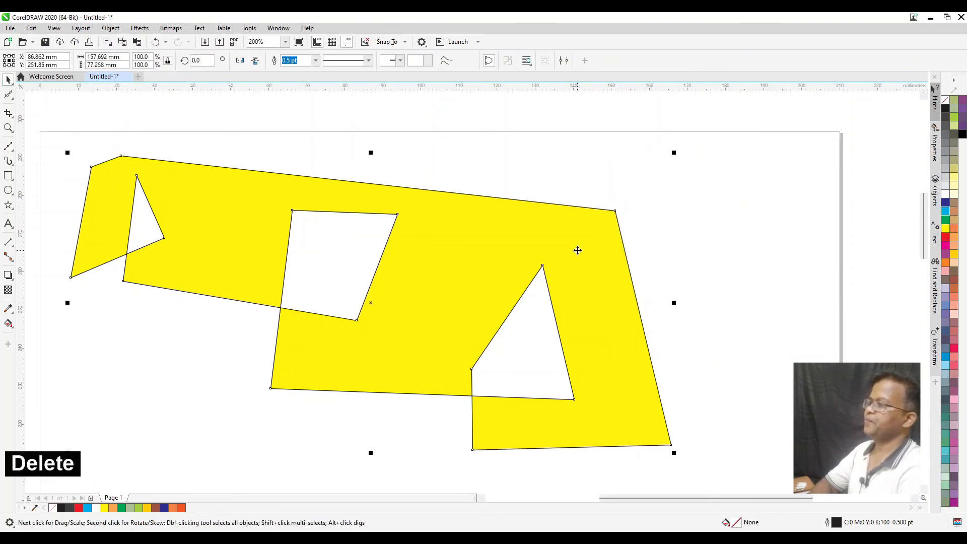
pyautogui.press('Delete')
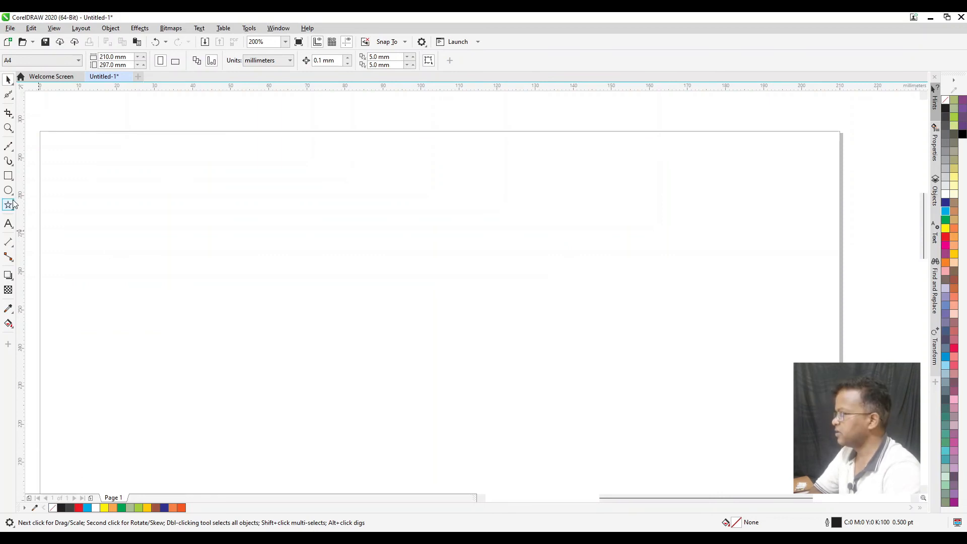
# Step: Draw a smooth Bézier wave with two crests and two troughs, running from about 23 to 132 mm on the horizontal ruler
pyautogui.click(8, 146)
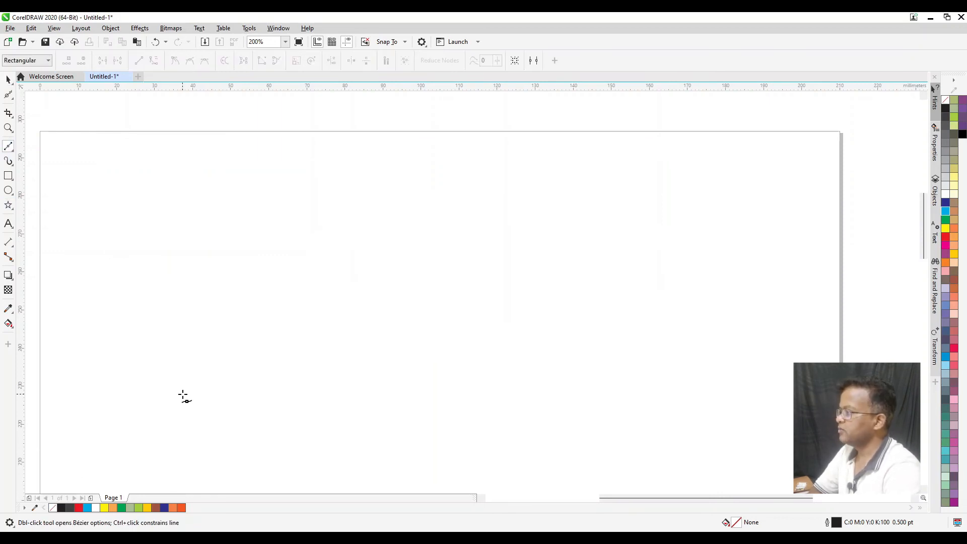
pyautogui.click(129, 351)
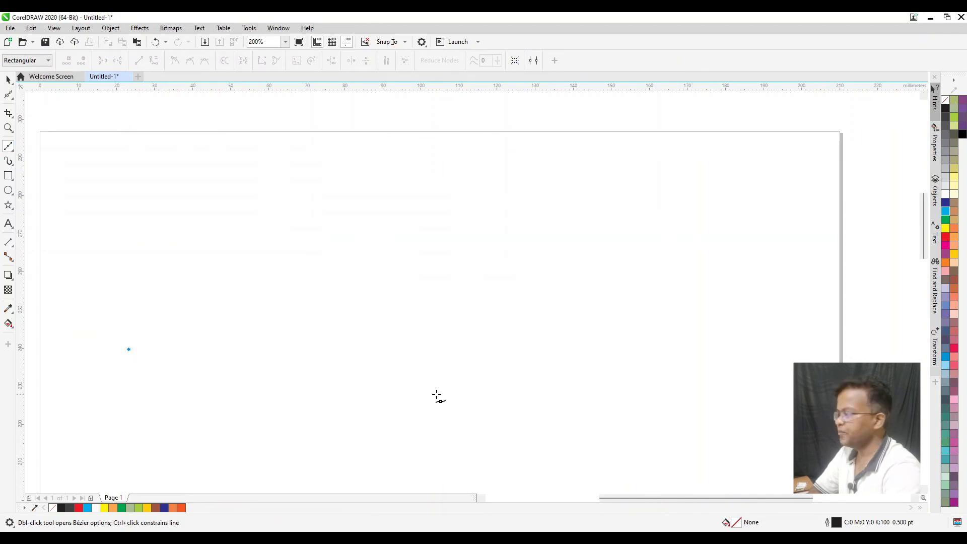
pyautogui.click(239, 349)
pyautogui.moveTo(238, 349); pyautogui.dragTo(294, 436)
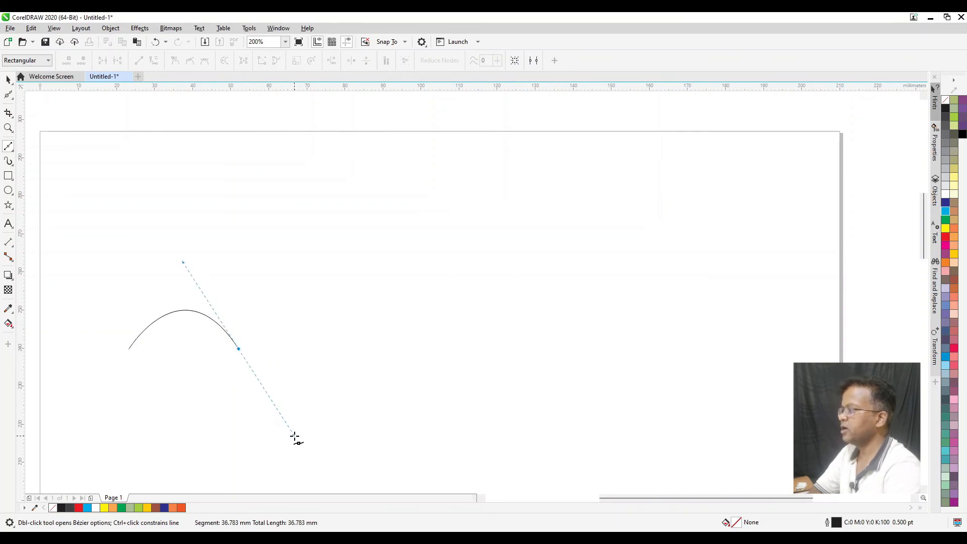
pyautogui.moveTo(295, 436); pyautogui.dragTo(290, 456)
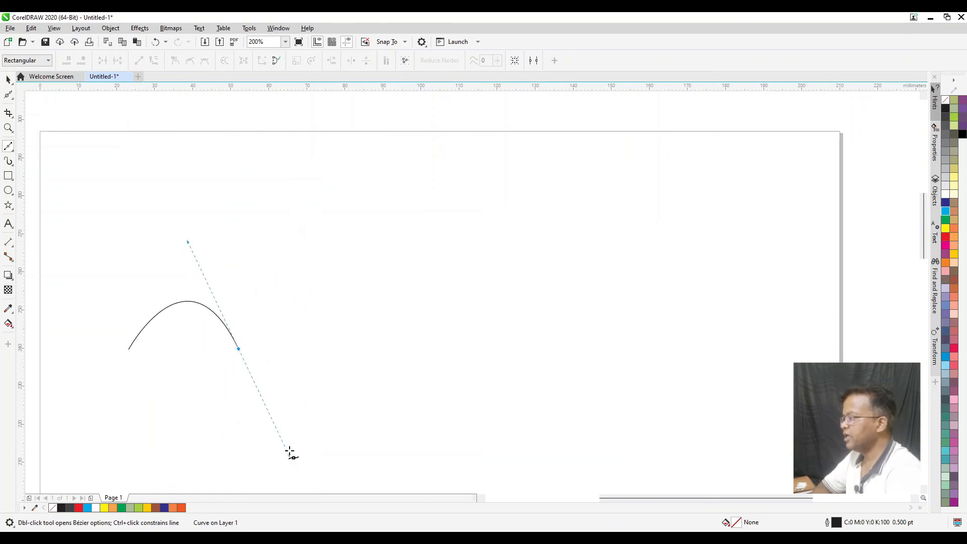
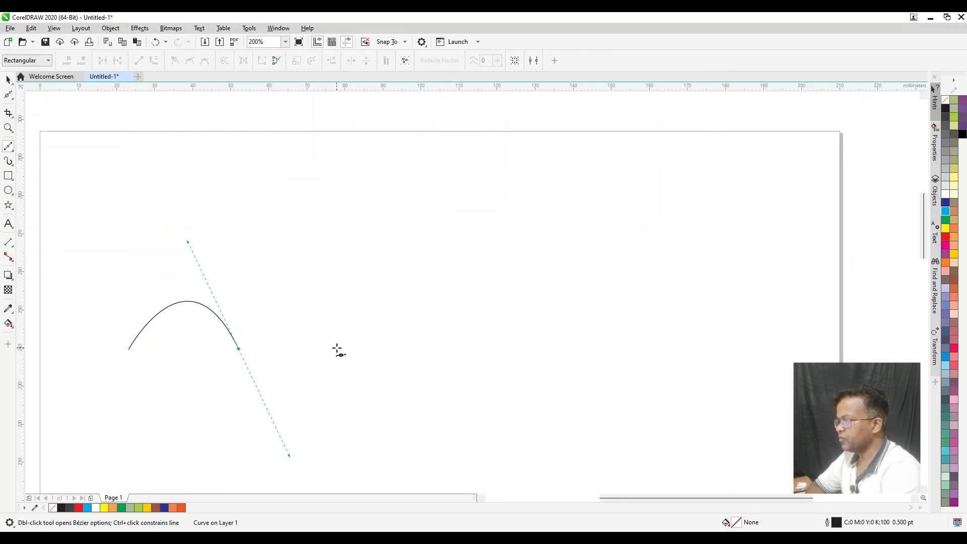
pyautogui.click(337, 349)
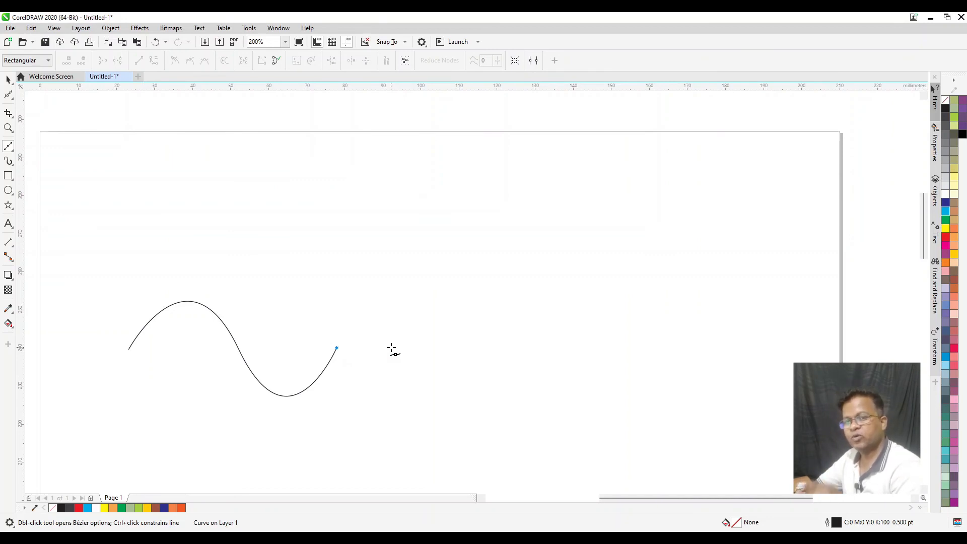
pyautogui.click(437, 349)
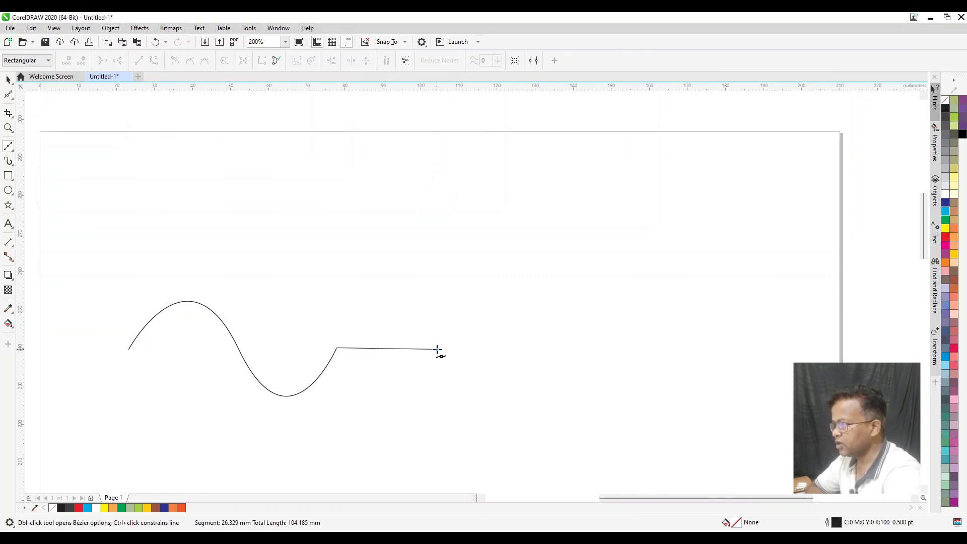
pyautogui.moveTo(437, 349); pyautogui.dragTo(487, 446)
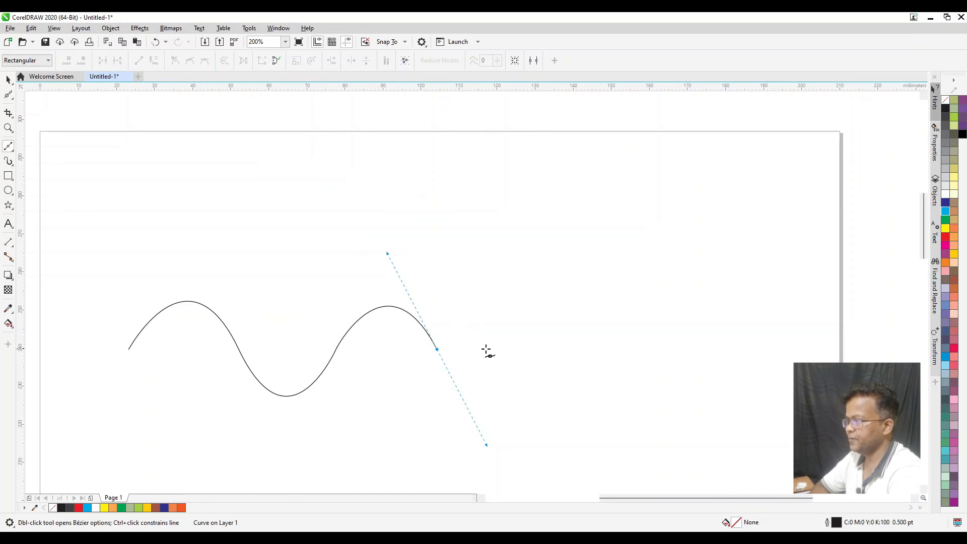
pyautogui.click(543, 347)
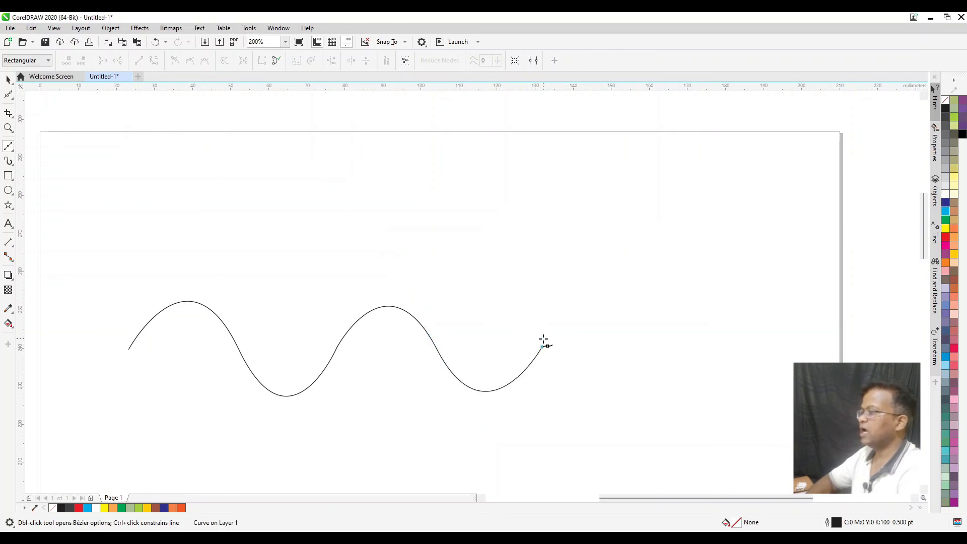
# Step: Delete the Bézier wave
pyautogui.press('space')
pyautogui.press('Delete')
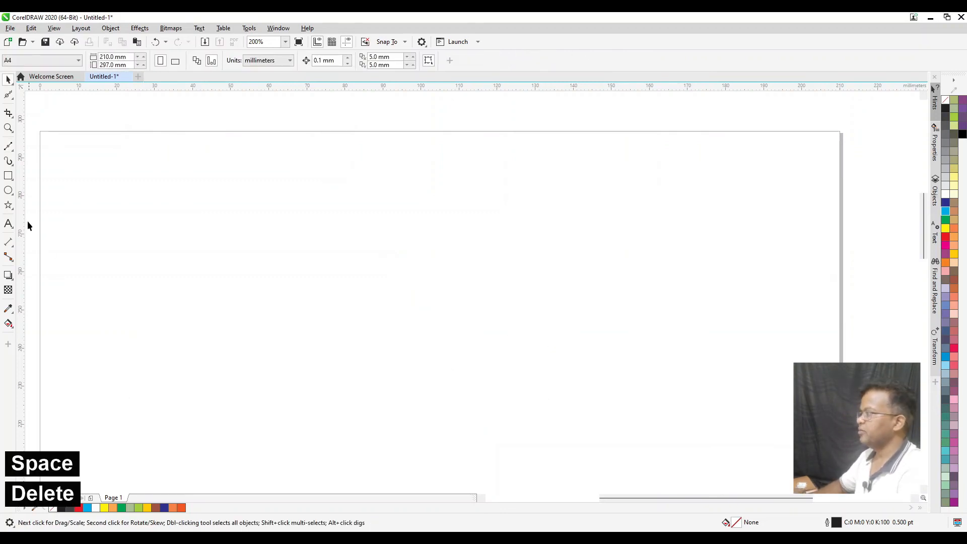
# Step: Draw a Bézier curve of four upward arches joined by cusp nodes, from about 32 to 110 mm on the horizontal ruler
pyautogui.click(8, 146)
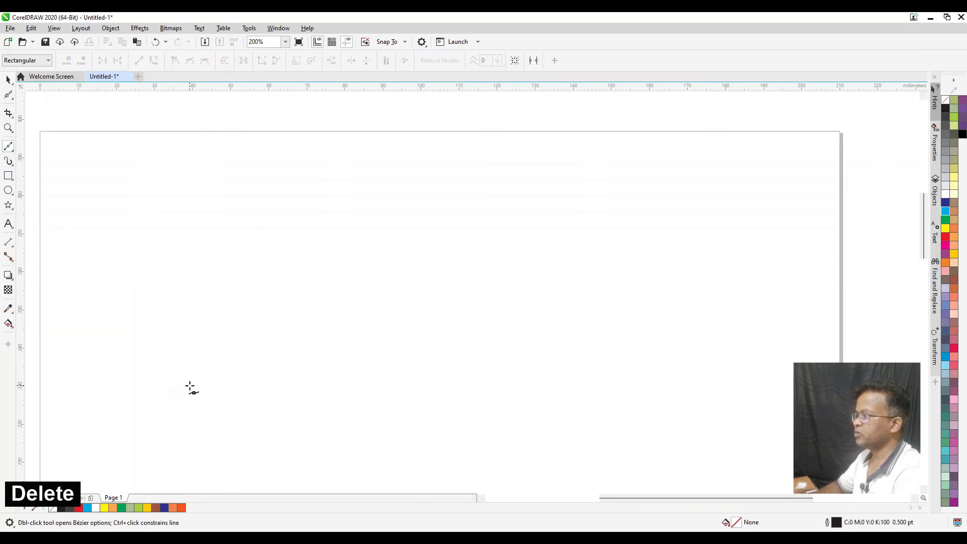
pyautogui.click(160, 384)
pyautogui.moveTo(237, 384); pyautogui.dragTo(276, 469)
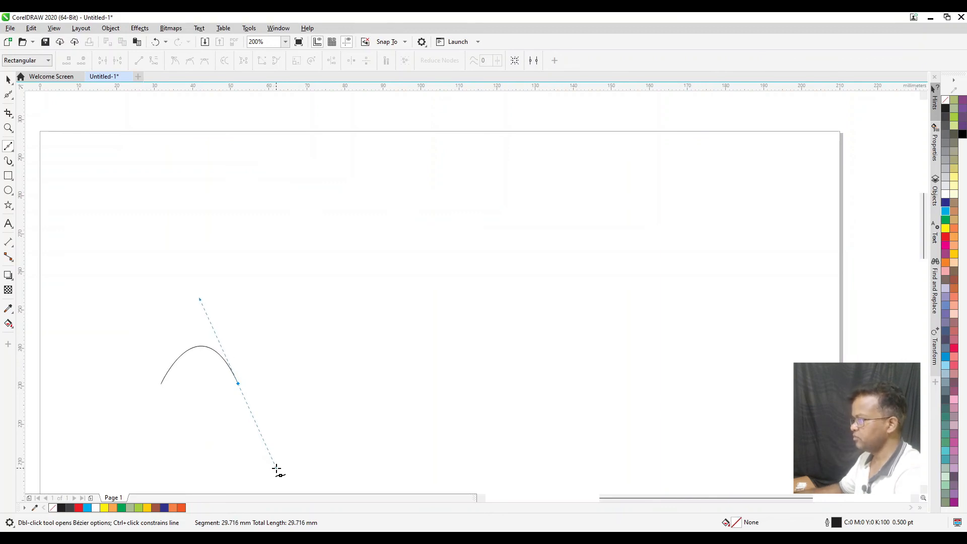
pyautogui.press('c')
pyautogui.moveTo(276, 468); pyautogui.dragTo(242, 285)
pyautogui.moveTo(295, 450); pyautogui.dragTo(237, 384)
pyautogui.moveTo(313, 384)
pyautogui.mouseDown()
pyautogui.moveTo(352, 474)
pyautogui.moveTo(379, 410)
pyautogui.moveTo(313, 383)
pyautogui.mouseUp()
pyautogui.press('c')
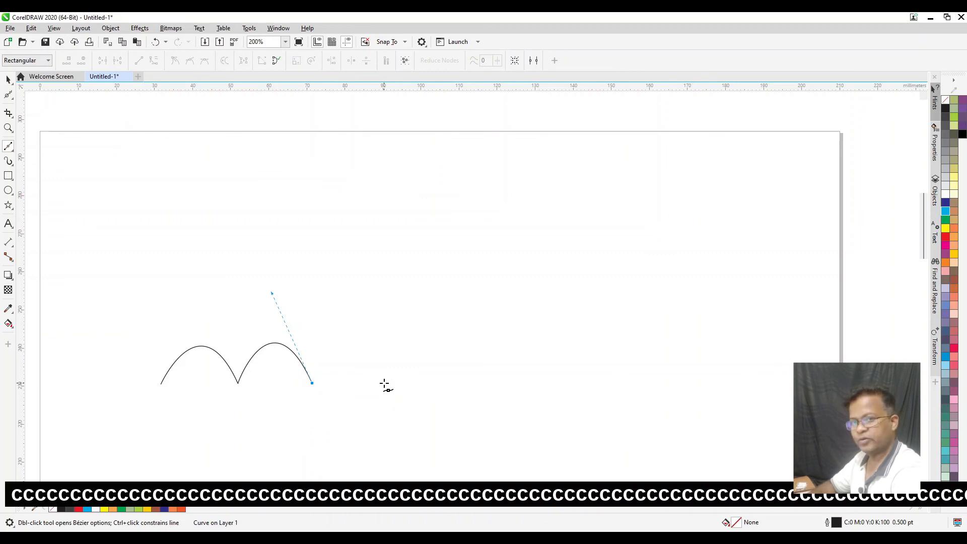
pyautogui.moveTo(384, 383)
pyautogui.mouseDown()
pyautogui.moveTo(429, 472)
pyautogui.moveTo(405, 347)
pyautogui.moveTo(392, 384)
pyautogui.moveTo(383, 382)
pyautogui.mouseUp()
pyautogui.press('c')
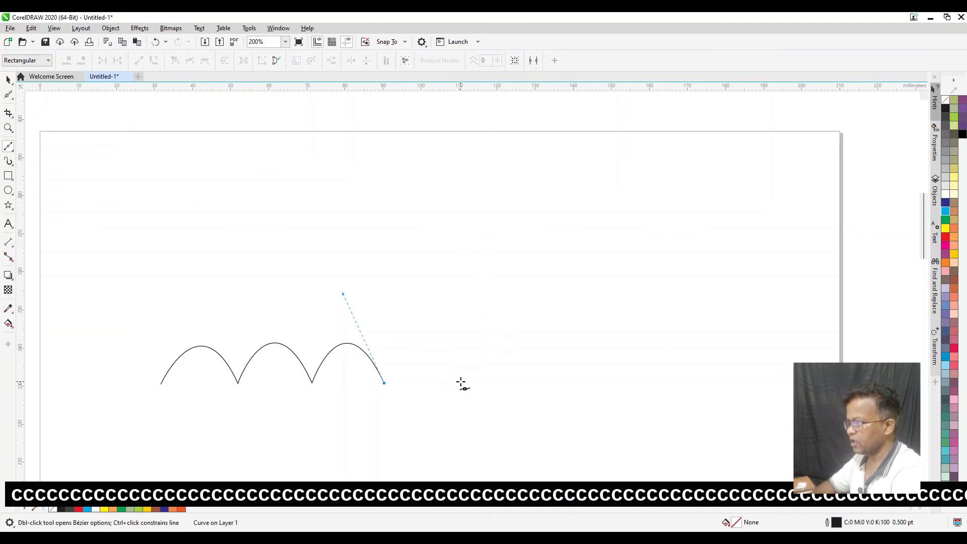
pyautogui.moveTo(459, 381)
pyautogui.mouseDown()
pyautogui.moveTo(499, 475)
pyautogui.moveTo(538, 350)
pyautogui.moveTo(460, 383)
pyautogui.mouseUp()
pyautogui.press('c')
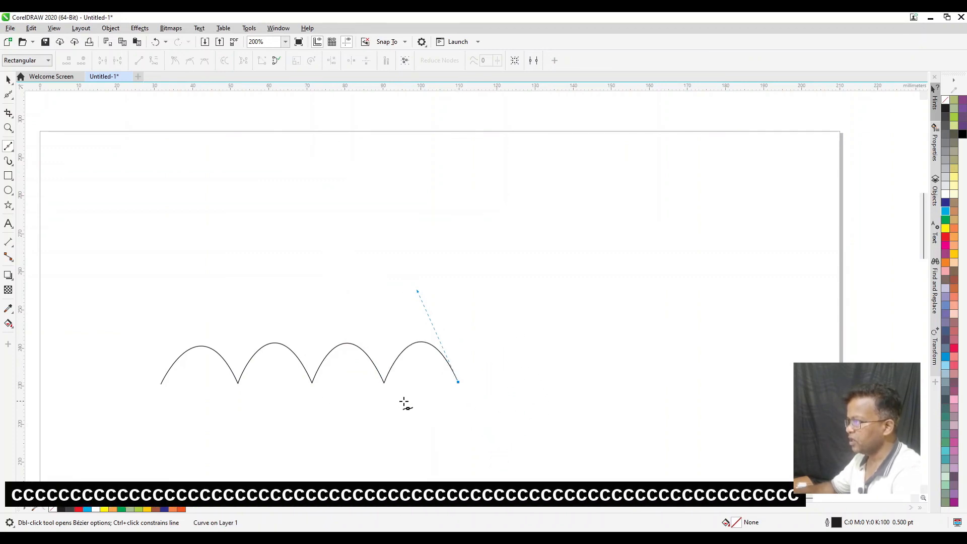
pyautogui.press('c')
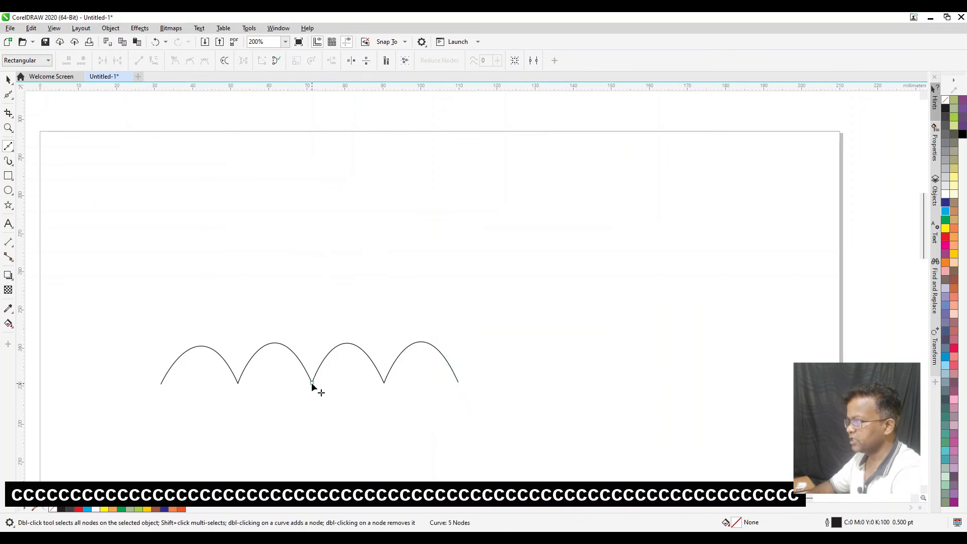
# Step: Undo the last edit and delete the four-arch curve
pyautogui.hotkey('ctrl', 'z')
pyautogui.hotkey('ctrl', 'space')
pyautogui.press('Delete')
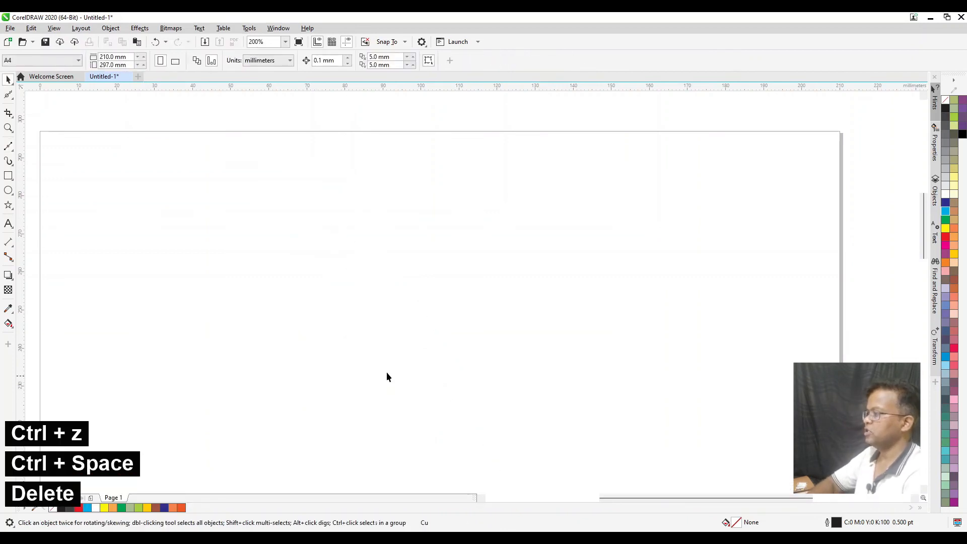
# Step: Draw a Bézier curve of three upward arches joined by cusp nodes, from about 27 to 84 mm on the horizontal ruler
pyautogui.click(8, 146)
pyautogui.click(143, 370)
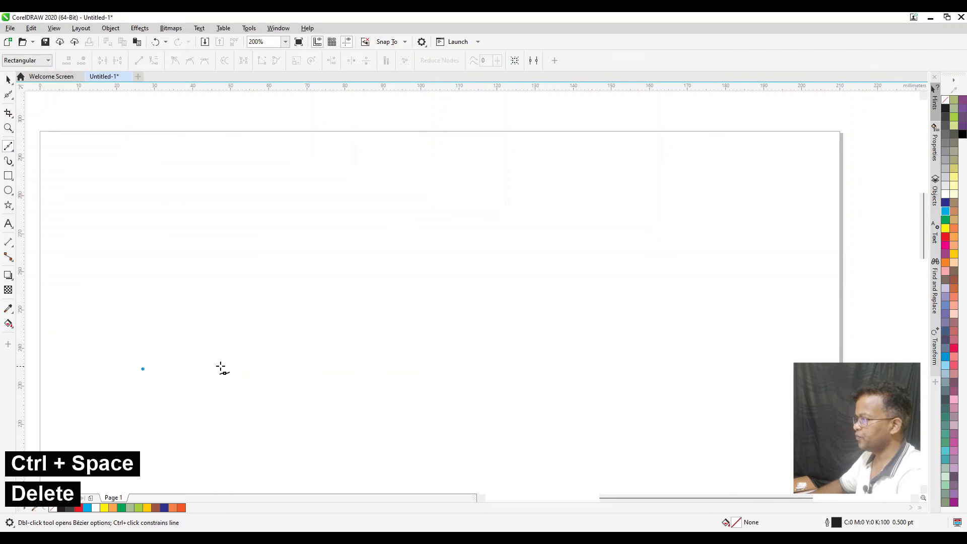
pyautogui.moveTo(222, 370)
pyautogui.mouseDown()
pyautogui.moveTo(269, 455)
pyautogui.moveTo(243, 394)
pyautogui.moveTo(269, 455)
pyautogui.moveTo(272, 444)
pyautogui.moveTo(247, 458)
pyautogui.moveTo(249, 398)
pyautogui.moveTo(215, 369)
pyautogui.mouseUp()
pyautogui.press('alt')
pyautogui.press('alt')
pyautogui.press('alt')
pyautogui.press('alt')
pyautogui.press('c')
pyautogui.press('c')
pyautogui.press('c')
pyautogui.press('c')
pyautogui.press('c')
pyautogui.press('c')
pyautogui.press('c')
pyautogui.press('c')
pyautogui.press('c')
pyautogui.press('c')
pyautogui.press('c')
pyautogui.press('c')
pyautogui.press('c')
pyautogui.press('c')
pyautogui.press('c')
pyautogui.press('c')
pyautogui.press('c')
pyautogui.press('c')
pyautogui.press('c')
pyautogui.press('c')
pyautogui.press('c')
pyautogui.press('c')
pyautogui.press('c')
pyautogui.press('c')
pyautogui.press('c')
pyautogui.press('c')
pyautogui.press('c')
pyautogui.press('c')
pyautogui.press('c')
pyautogui.press('c')
pyautogui.press('c')
pyautogui.press('c')
pyautogui.moveTo(285, 368)
pyautogui.mouseDown()
pyautogui.moveTo(324, 467)
pyautogui.moveTo(300, 380)
pyautogui.moveTo(286, 368)
pyautogui.mouseUp()
pyautogui.press('c')
pyautogui.press('c')
pyautogui.press('c')
pyautogui.press('c')
pyautogui.press('c')
pyautogui.press('c')
pyautogui.press('c')
pyautogui.press('c')
pyautogui.press('c')
pyautogui.press('c')
pyautogui.press('c')
pyautogui.press('c')
pyautogui.press('c')
pyautogui.press('c')
pyautogui.press('c')
pyautogui.press('c')
pyautogui.press('c')
pyautogui.press('c')
pyautogui.press('c')
pyautogui.press('c')
pyautogui.press('c')
pyautogui.press('c')
pyautogui.press('c')
pyautogui.press('c')
pyautogui.press('c')
pyautogui.press('c')
pyautogui.press('c')
pyautogui.press('c')
pyautogui.press('c')
pyautogui.press('c')
pyautogui.press('c')
pyautogui.press('c')
pyautogui.press('c')
pyautogui.press('c')
pyautogui.press('c')
pyautogui.press('c')
pyautogui.press('c')
pyautogui.press('c')
pyautogui.press('c')
pyautogui.press('c')
pyautogui.moveTo(358, 368); pyautogui.dragTo(333, 308)
pyautogui.press('c')
pyautogui.press('c')
pyautogui.press('c')
pyautogui.press('c')
pyautogui.press('c')
pyautogui.press('c')
pyautogui.press('c')
pyautogui.press('c')
pyautogui.press('c')
pyautogui.press('c')
pyautogui.press('c')
pyautogui.press('c')
pyautogui.press('c')
pyautogui.press('c')
pyautogui.press('c')
pyautogui.press('c')
pyautogui.press('c')
pyautogui.press('c')
pyautogui.press('c')
pyautogui.press('c')
pyautogui.press('c')
pyautogui.press('c')
pyautogui.press('c')
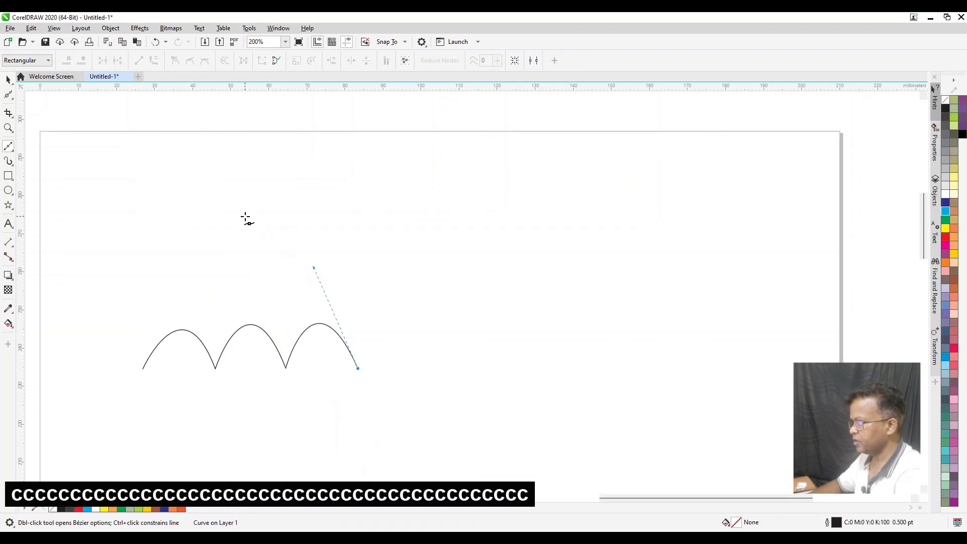
# Step: Close the arched curve with a tall dome back to its starting node and fill the umbrella shape with yellow
pyautogui.moveTo(246, 220); pyautogui.dragTo(153, 220)
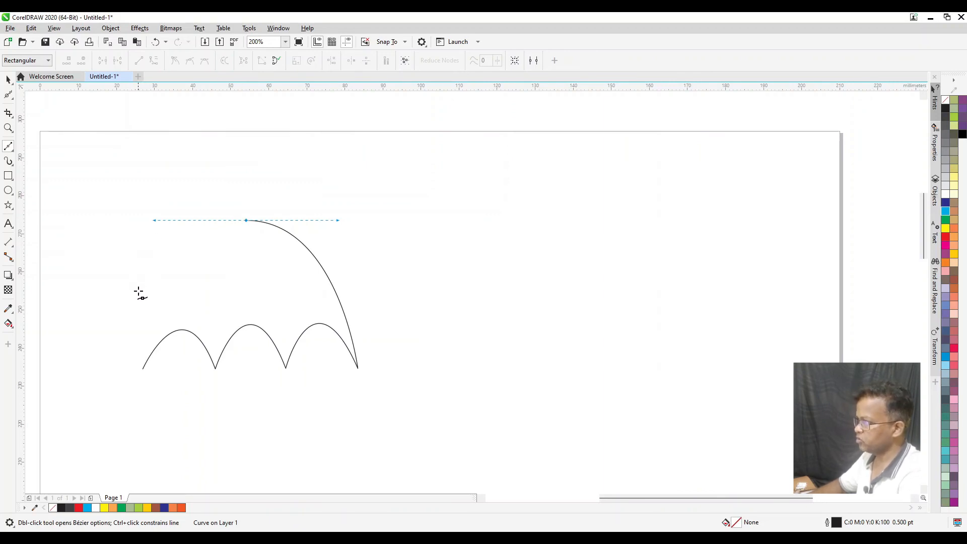
pyautogui.click(143, 367)
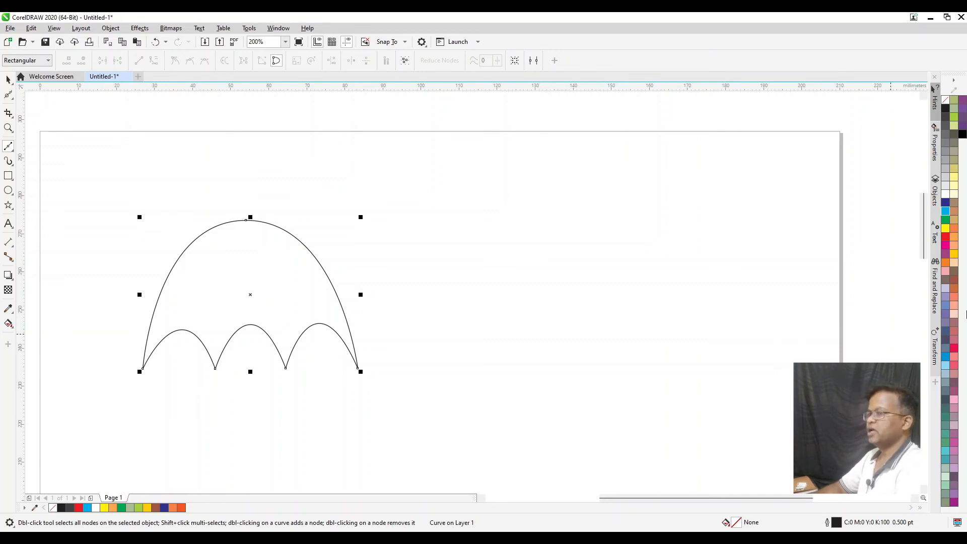
pyautogui.click(945, 227)
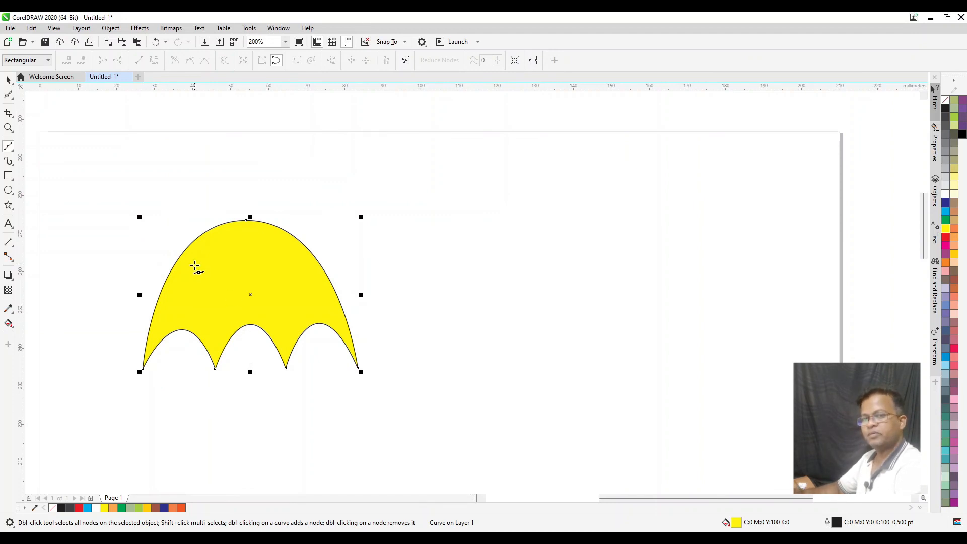
# Step: Delete the yellow umbrella shape
pyautogui.press('space')
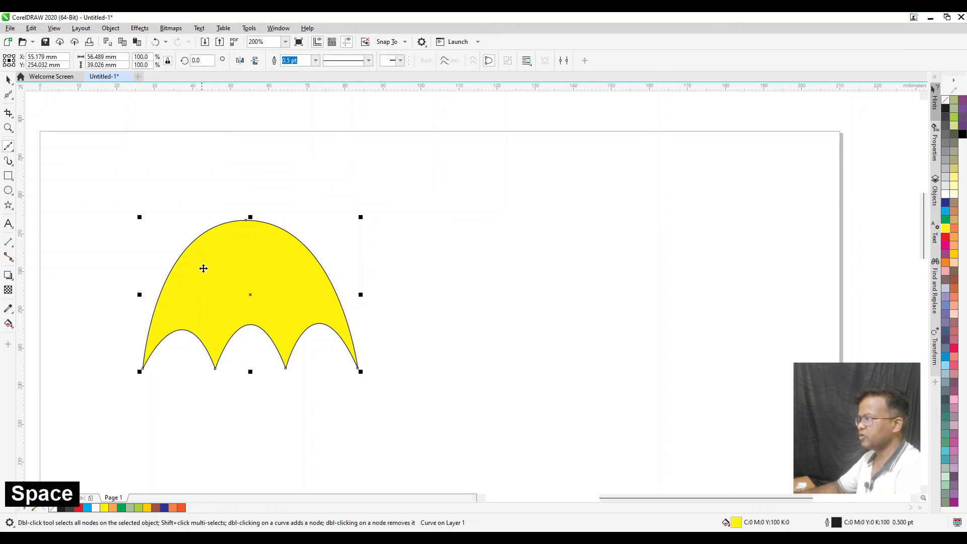
pyautogui.press('Delete')
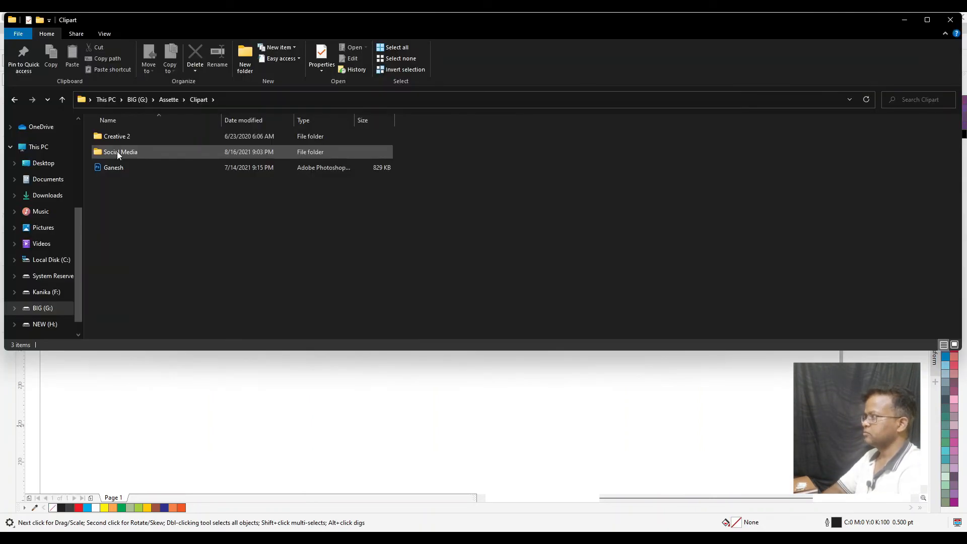
# Step: Bring the phone icon image 40316 from the Social Media clipart folder onto the page
pyautogui.click(134, 154)
pyautogui.doubleClick(134, 154)
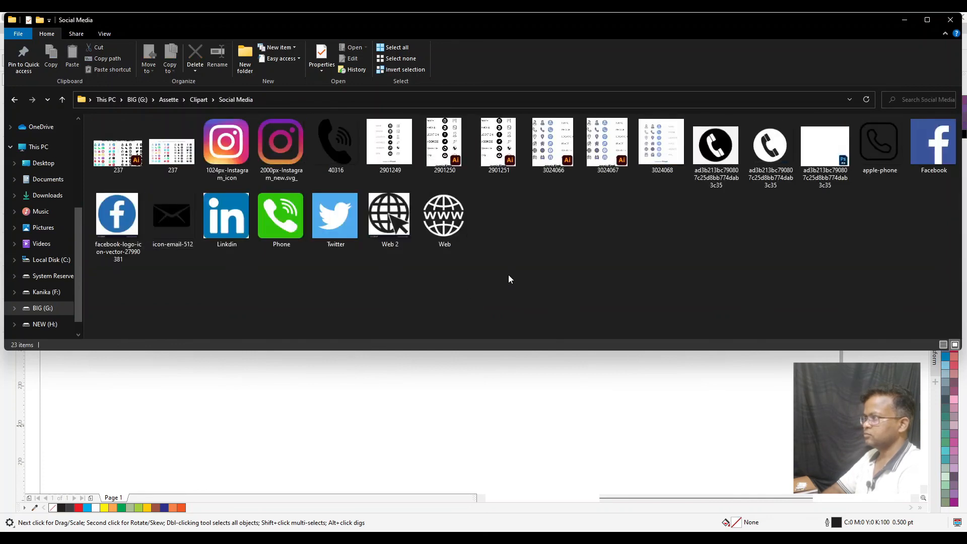
pyautogui.click(330, 141)
pyautogui.moveTo(381, 315); pyautogui.dragTo(384, 416)
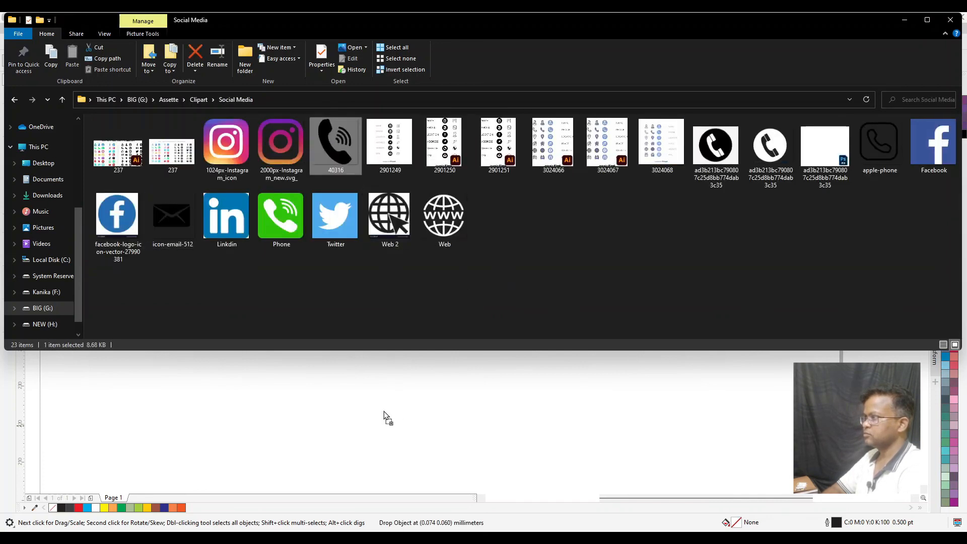
pyautogui.click(402, 400)
pyautogui.click(374, 403)
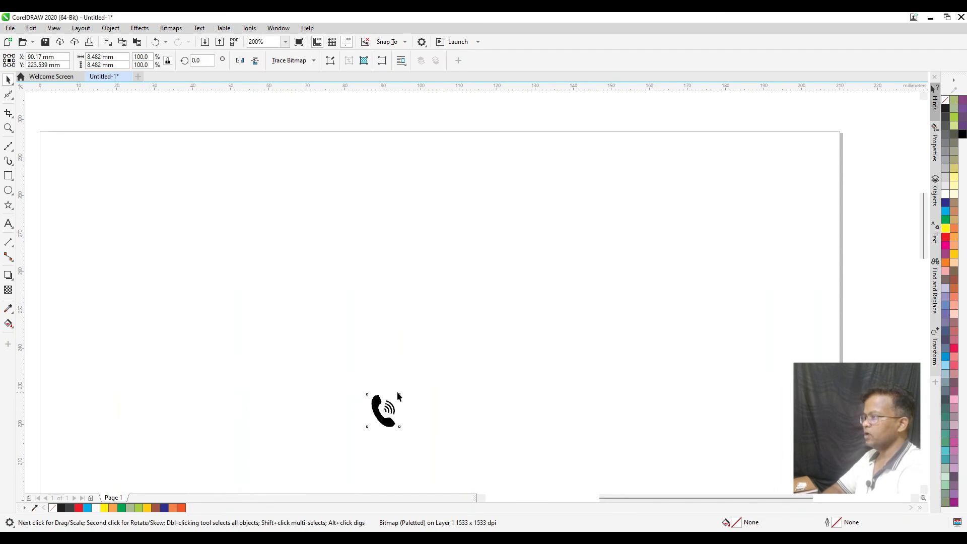
# Step: Enlarge the phone icon to about 56 mm square and move it to about X 70 mm, Y 250 mm
pyautogui.press('F10')
pyautogui.press('v')
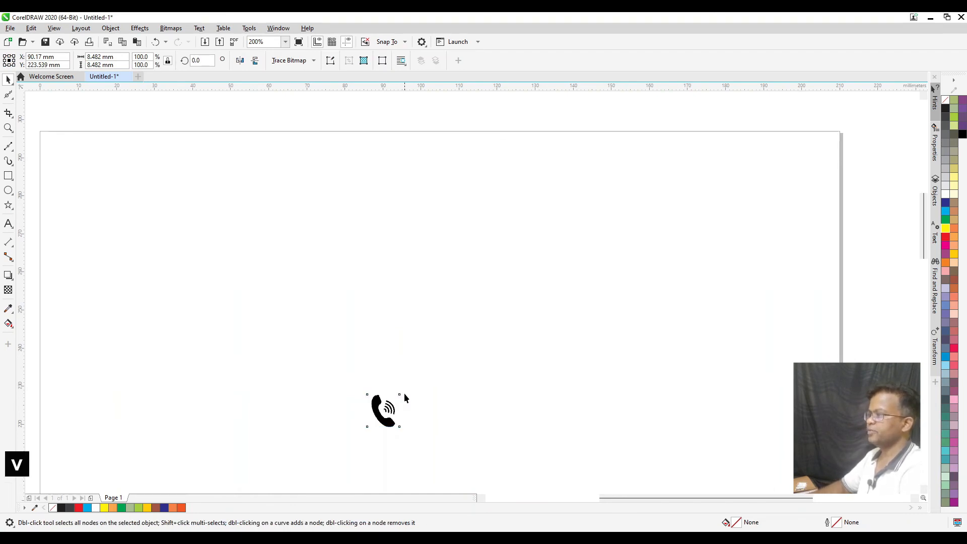
pyautogui.press('space')
pyautogui.moveTo(399, 394); pyautogui.dragTo(612, 225)
pyautogui.press('space')
pyautogui.moveTo(434, 281); pyautogui.dragTo(279, 284)
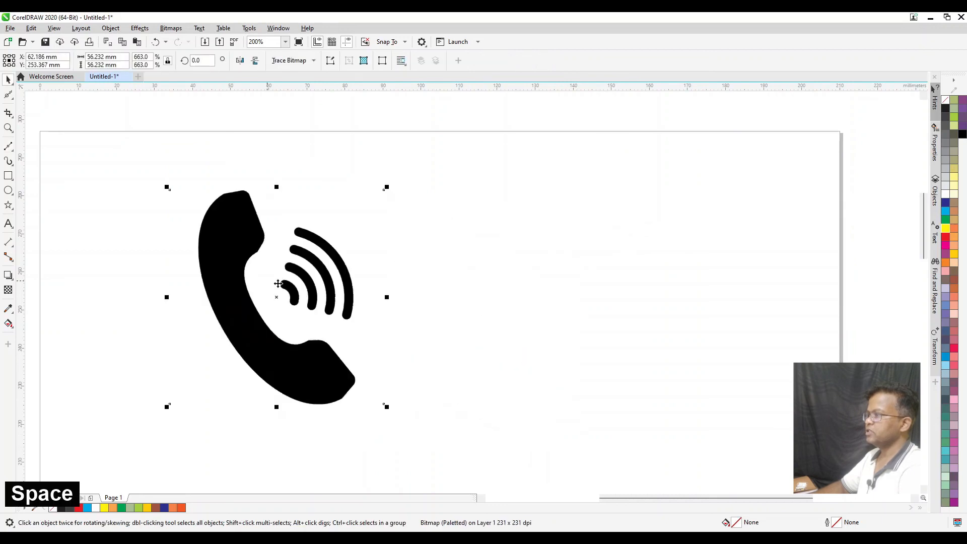
pyautogui.click(451, 280)
pyautogui.moveTo(235, 238); pyautogui.dragTo(264, 248)
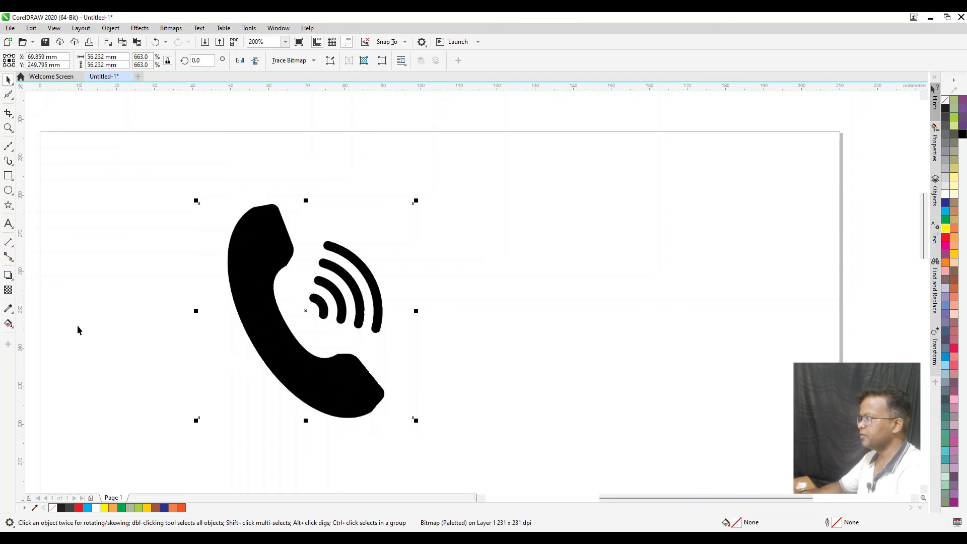
# Step: Apply a uniform transparency of 50 to the phone icon and deselect it
pyautogui.click(8, 291)
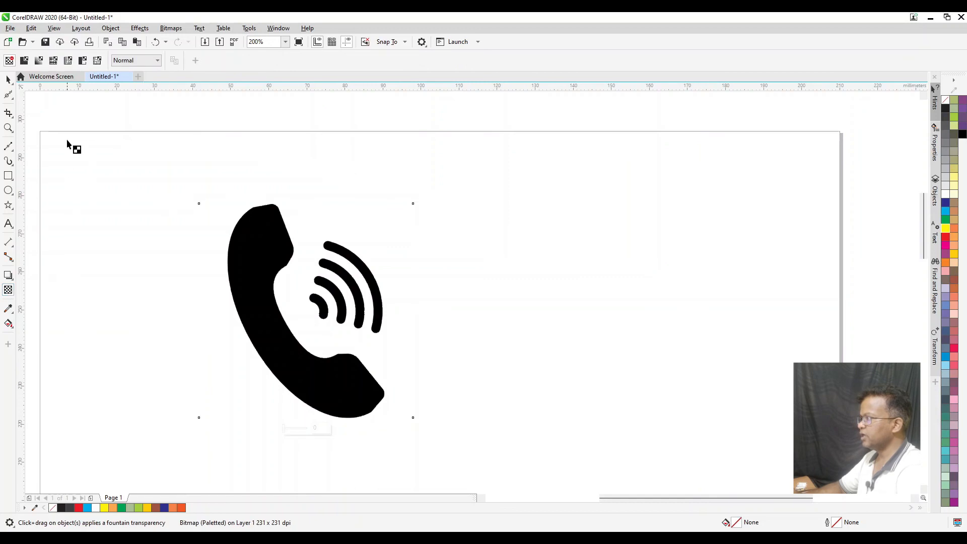
pyautogui.click(28, 60)
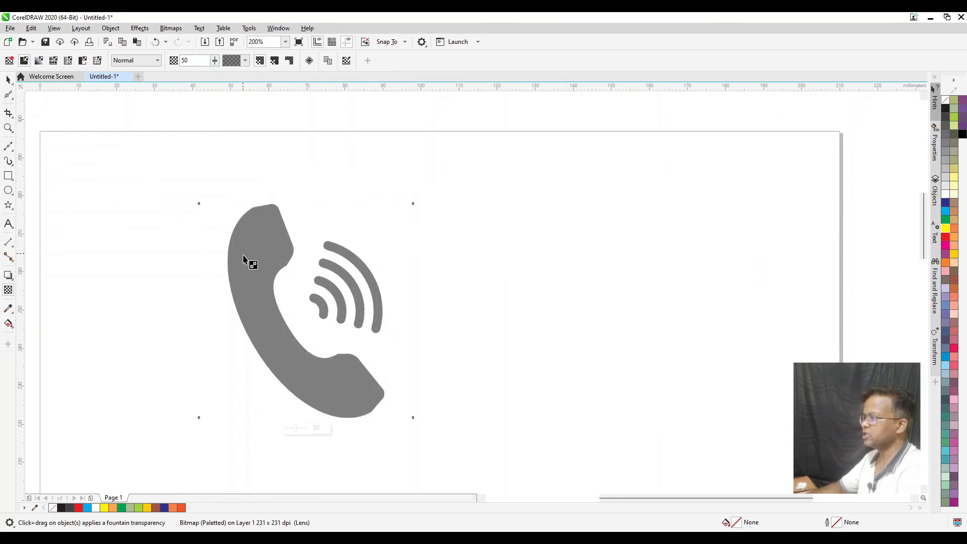
pyautogui.click(8, 81)
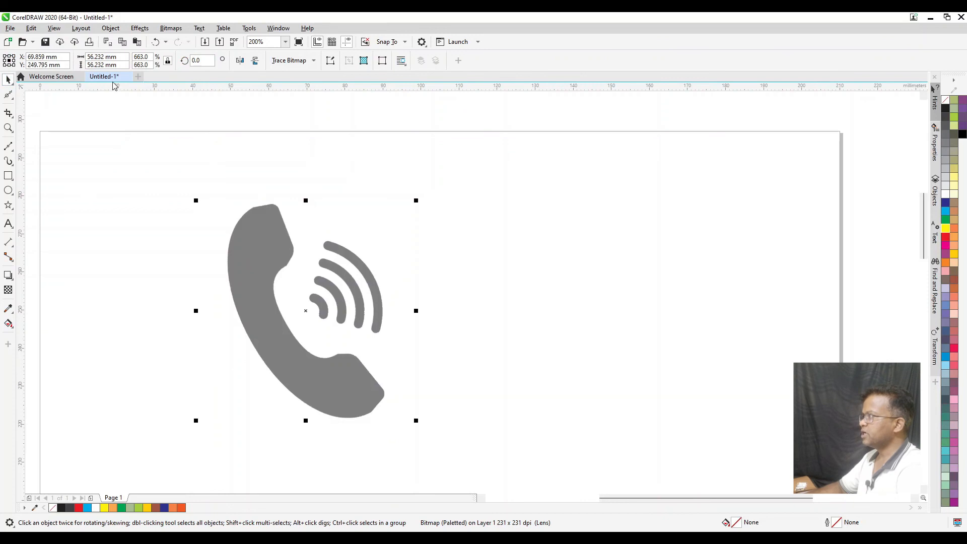
pyautogui.click(154, 193)
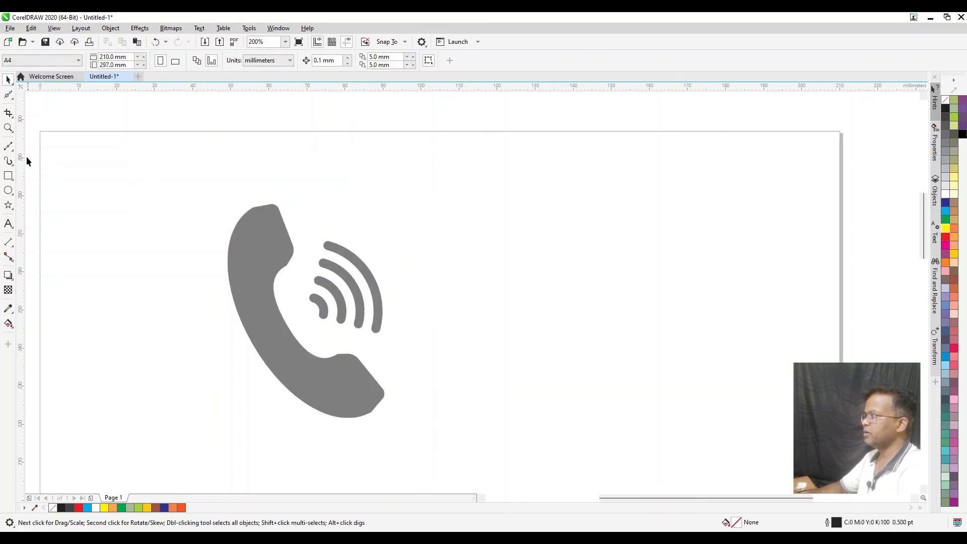
# Step: Trace the handset's inner curve with the Bézier tool from the upper earpiece to the lower one, ending on a cusp node
pyautogui.click(9, 147)
pyautogui.scroll(1, 292, 317)
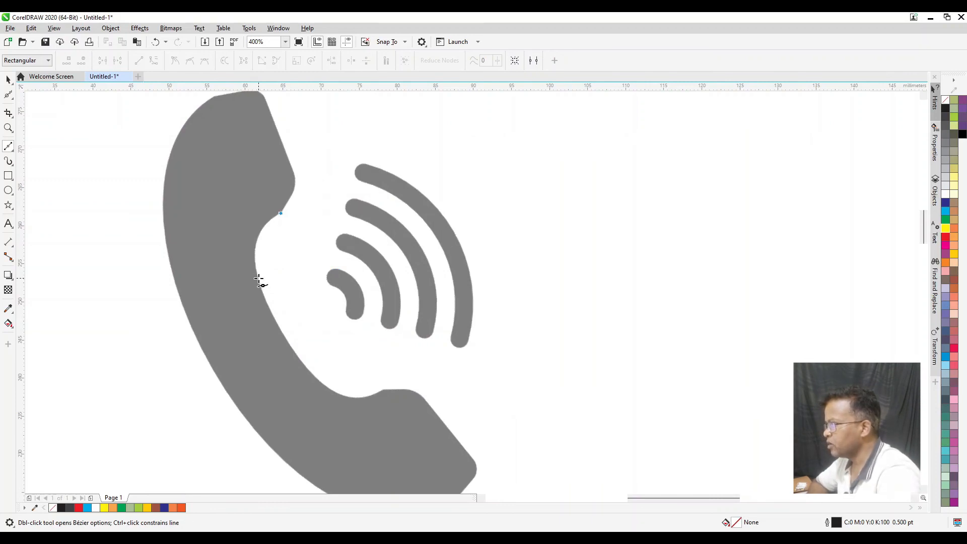
pyautogui.moveTo(258, 280); pyautogui.dragTo(275, 335)
pyautogui.moveTo(324, 385); pyautogui.dragTo(412, 373)
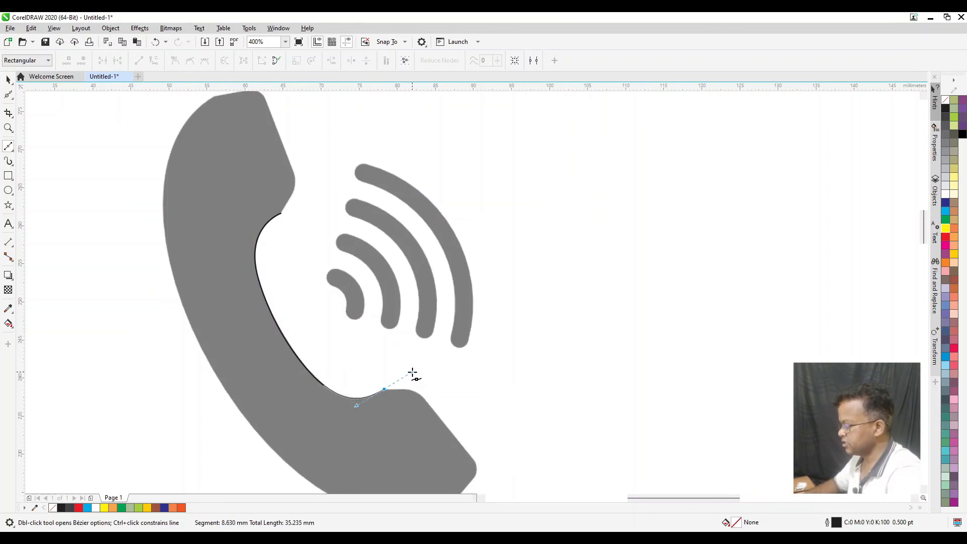
pyautogui.press('c')
pyautogui.moveTo(412, 373); pyautogui.dragTo(385, 391)
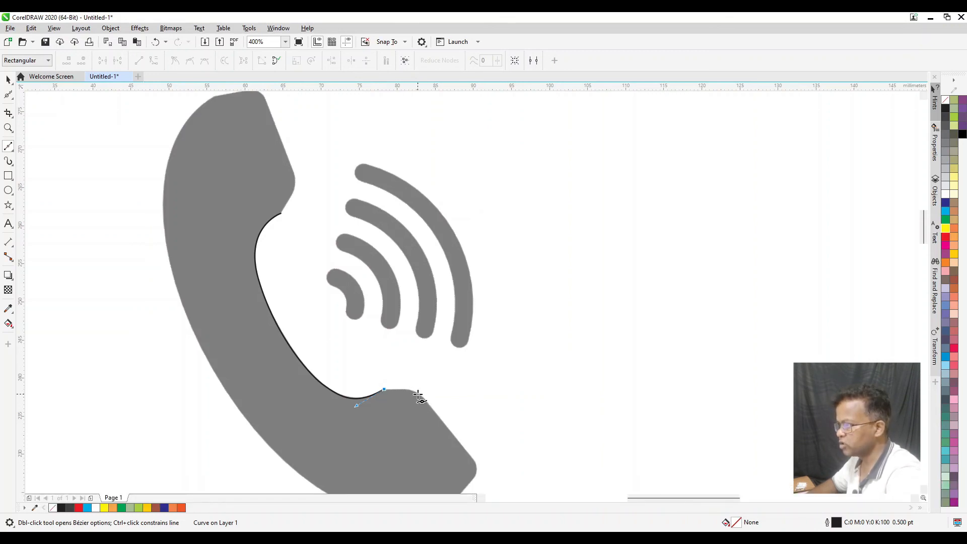
# Step: Continue the Bézier trace around the handset's lower end, following its rounded corners and straight edges
pyautogui.moveTo(420, 395); pyautogui.dragTo(432, 407)
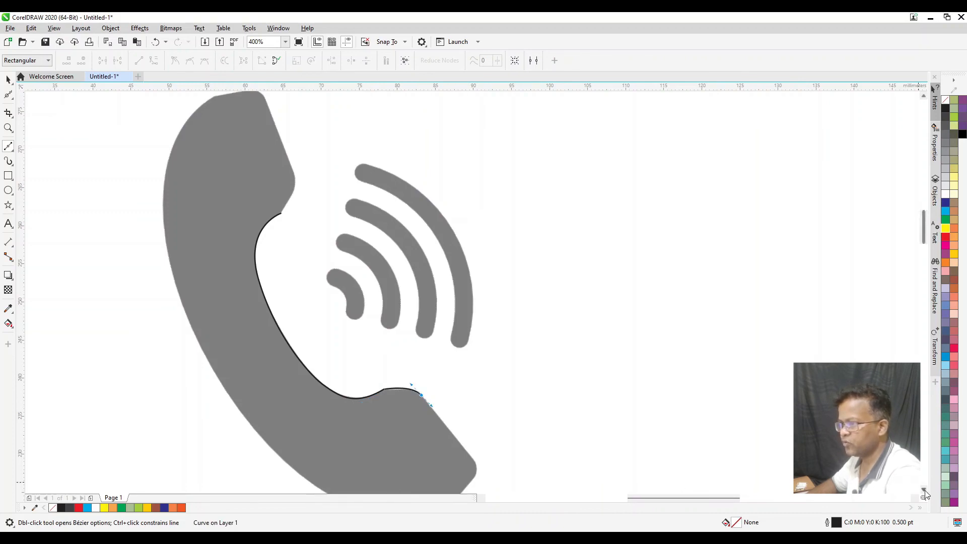
pyautogui.scroll(-3, 565, 341)
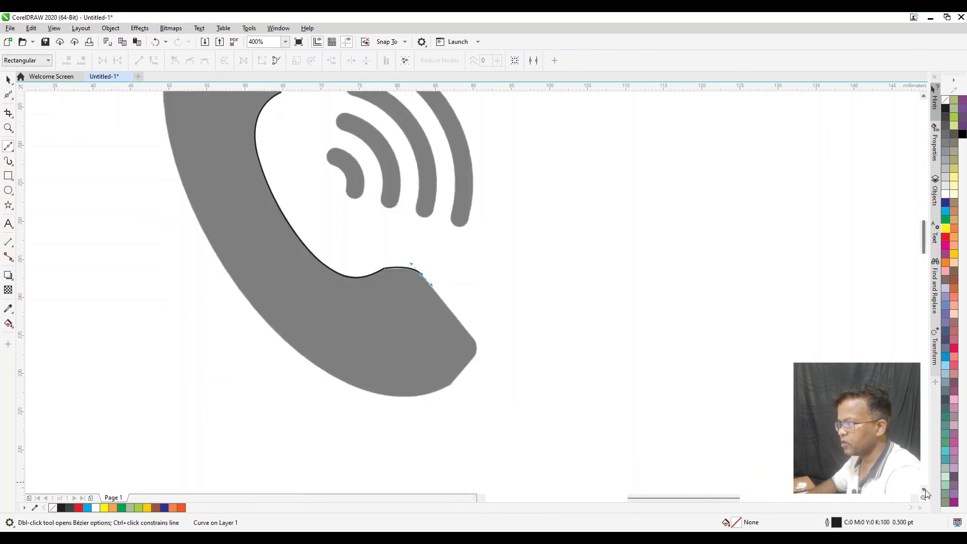
pyautogui.click(470, 334)
pyautogui.moveTo(473, 358); pyautogui.dragTo(459, 373)
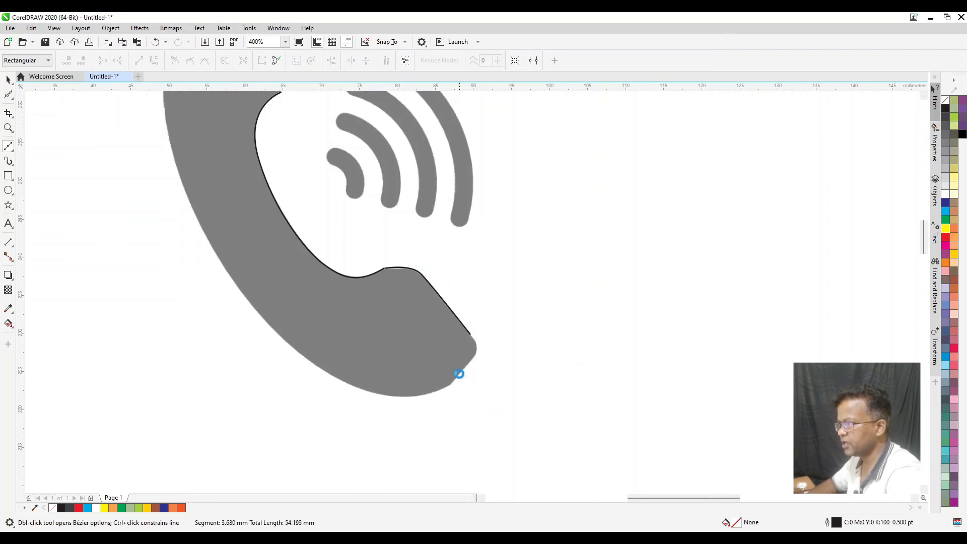
pyautogui.click(451, 385)
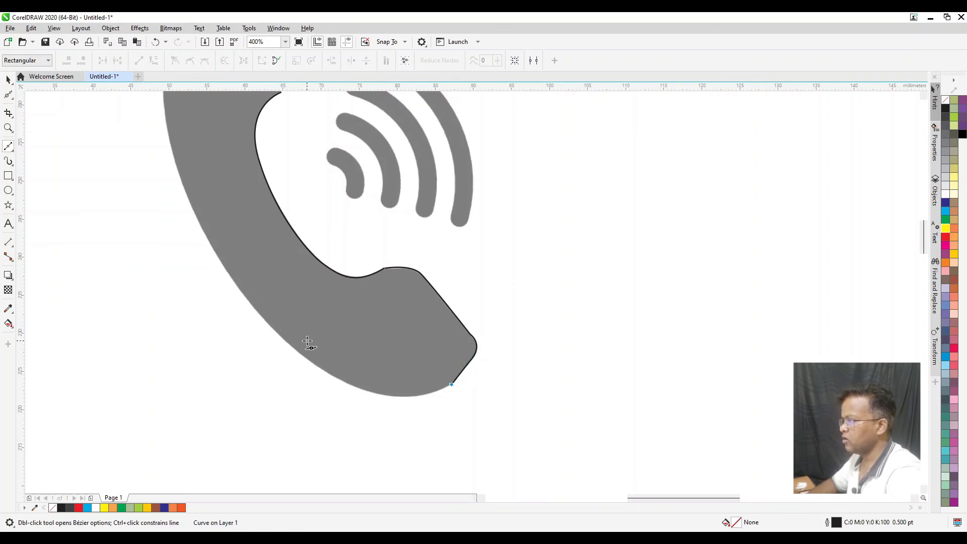
# Step: Trace the handset's outer back and upper end, and close the outline at its starting node
pyautogui.moveTo(214, 251); pyautogui.dragTo(92, 152)
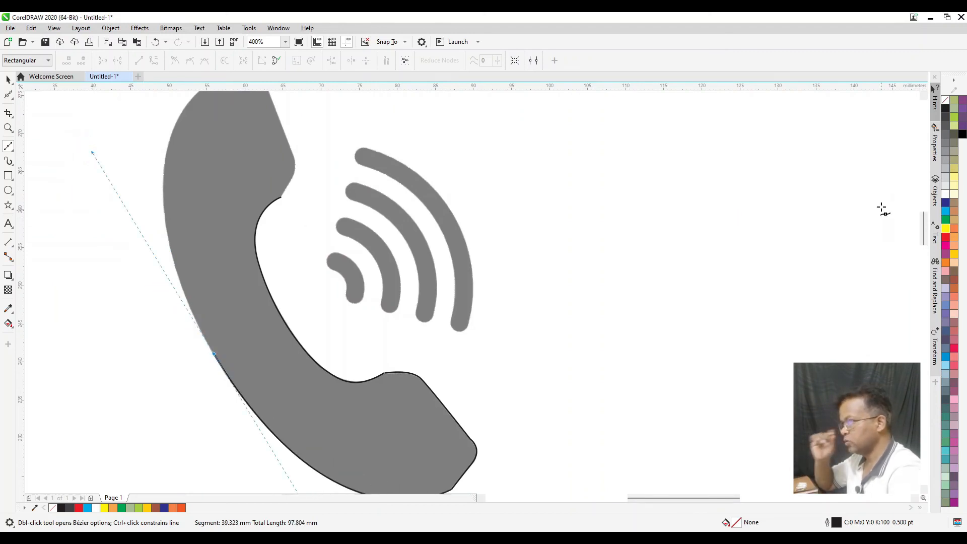
pyautogui.click(923, 96)
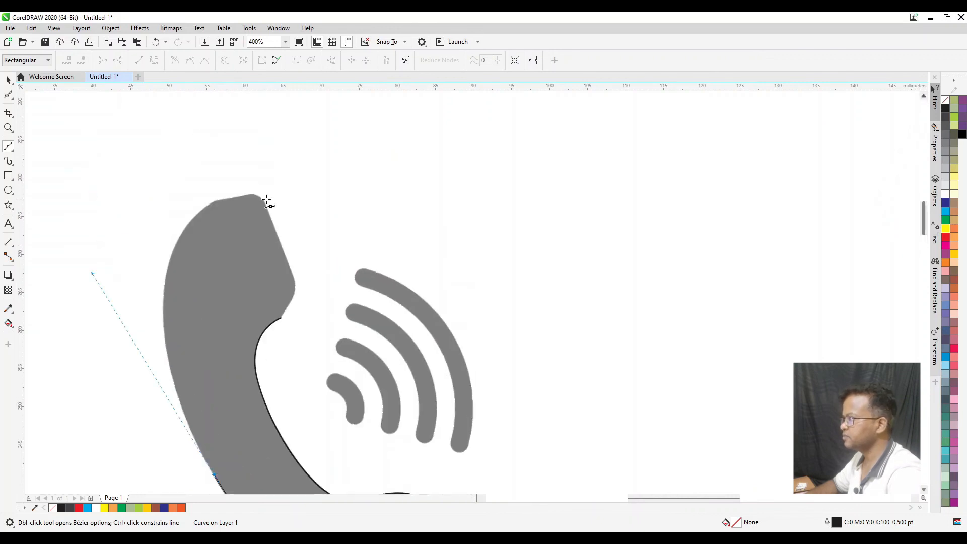
pyautogui.click(217, 201)
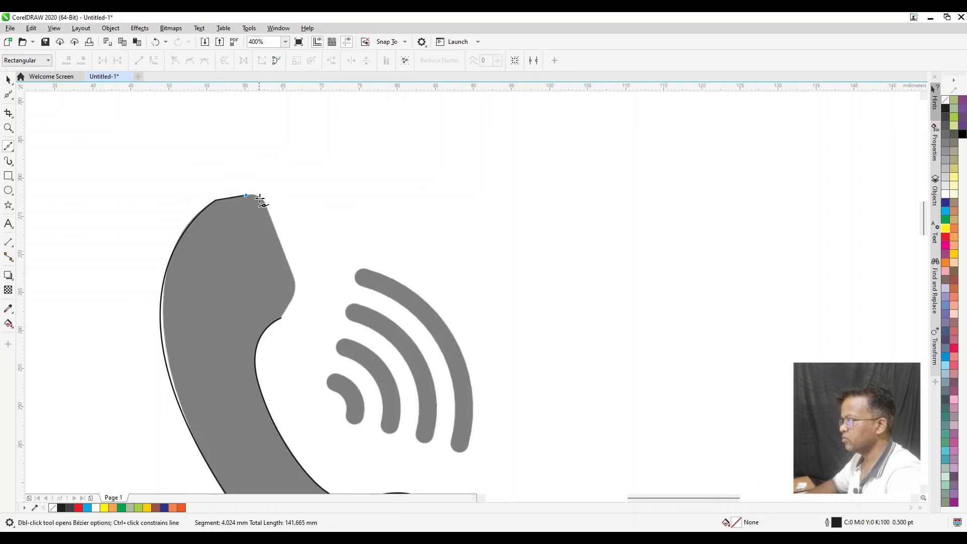
pyautogui.moveTo(267, 207); pyautogui.dragTo(273, 228)
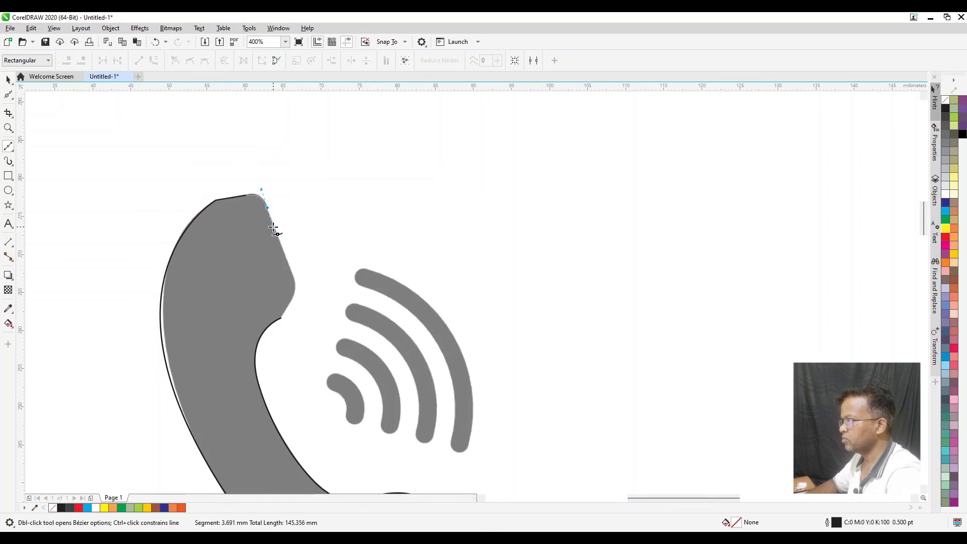
pyautogui.click(293, 275)
pyautogui.moveTo(281, 318); pyautogui.dragTo(790, 201)
pyautogui.press('space')
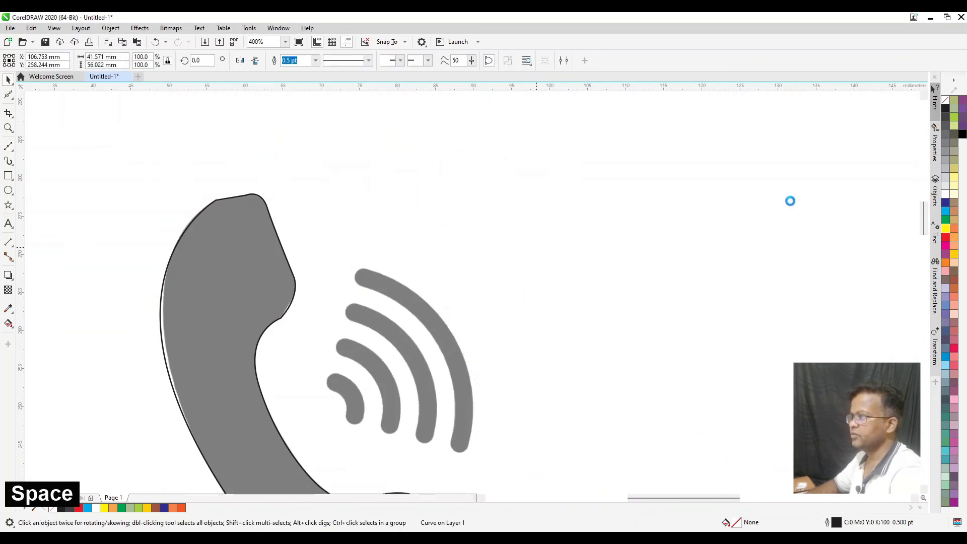
# Step: Fill the traced handset with black and place it to the left of the gray phone icon
pyautogui.click(945, 108)
pyautogui.scroll(-3, 679, 210)
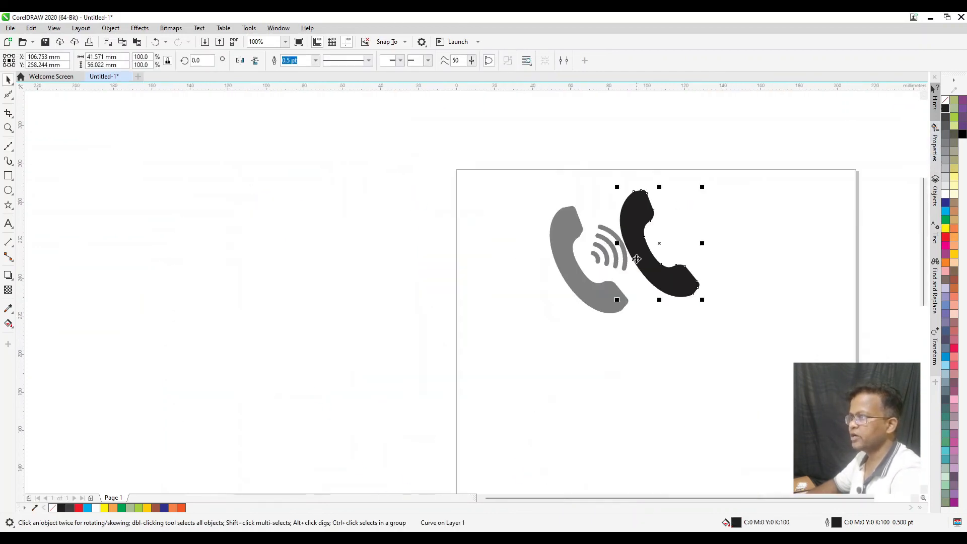
pyautogui.moveTo(647, 274); pyautogui.dragTo(494, 328)
pyautogui.press('z')
pyautogui.moveTo(431, 164); pyautogui.dragTo(535, 321)
pyautogui.press('space')
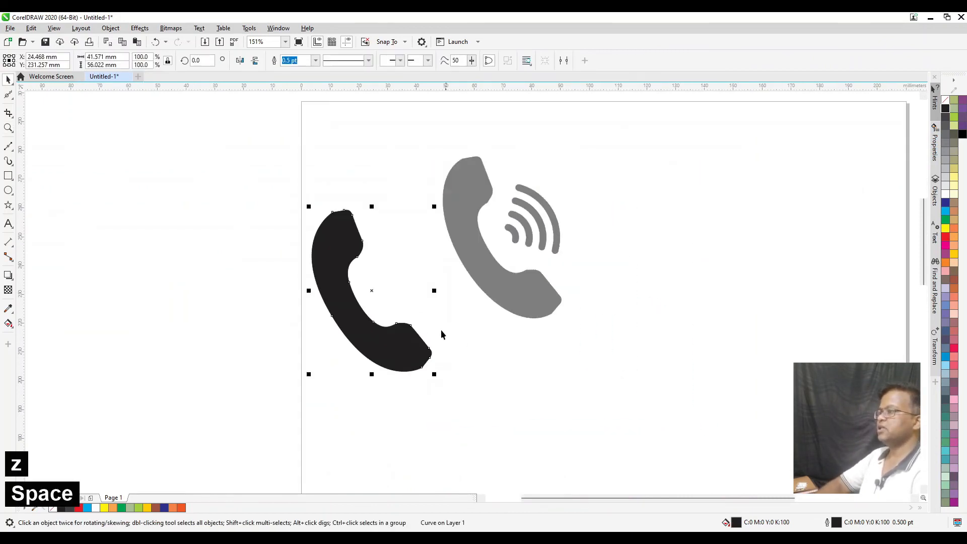
pyautogui.moveTo(400, 337); pyautogui.dragTo(433, 319)
pyautogui.click(509, 358)
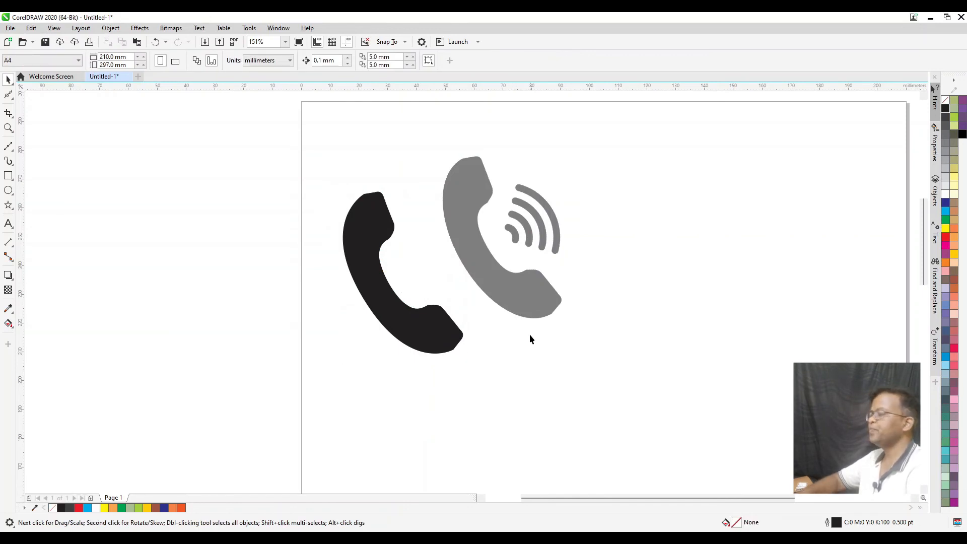
# Step: Trace the gray handset's outer back and lower end with straight Bézier segments, starting from its upper end
pyautogui.press('z')
pyautogui.moveTo(372, 127); pyautogui.dragTo(617, 369)
pyautogui.press('z')
pyautogui.moveTo(351, 119); pyautogui.dragTo(610, 415)
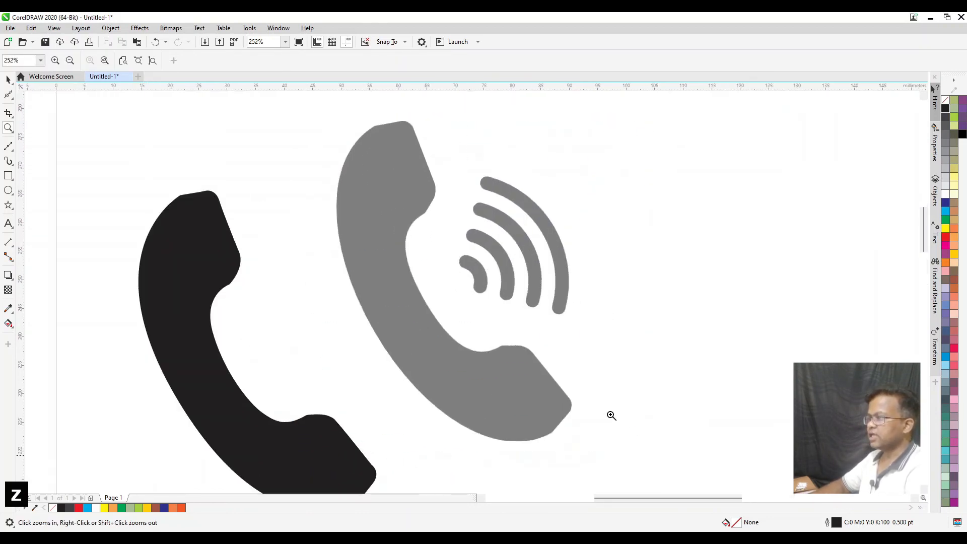
pyautogui.click(8, 146)
pyautogui.click(377, 126)
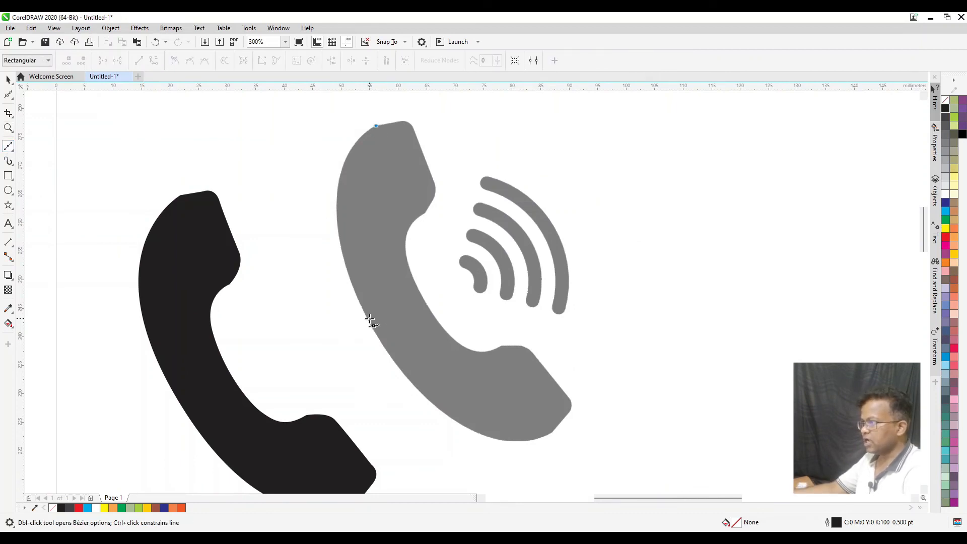
pyautogui.click(369, 319)
pyautogui.click(553, 432)
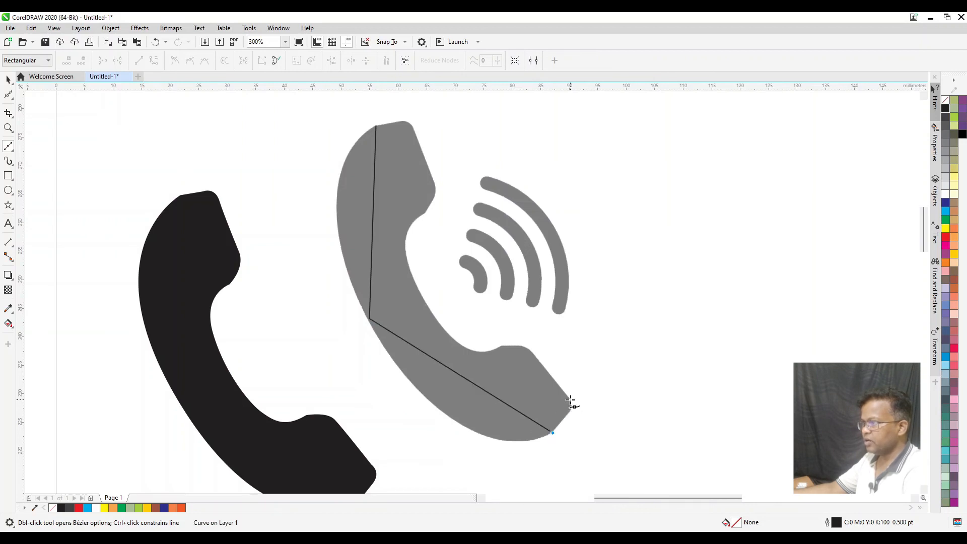
pyautogui.click(567, 411)
pyautogui.click(567, 397)
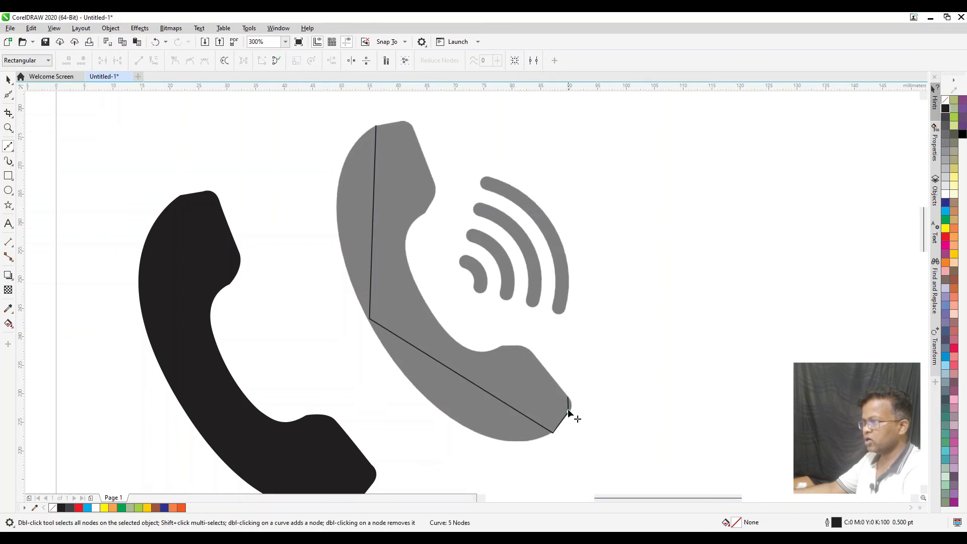
pyautogui.click(530, 351)
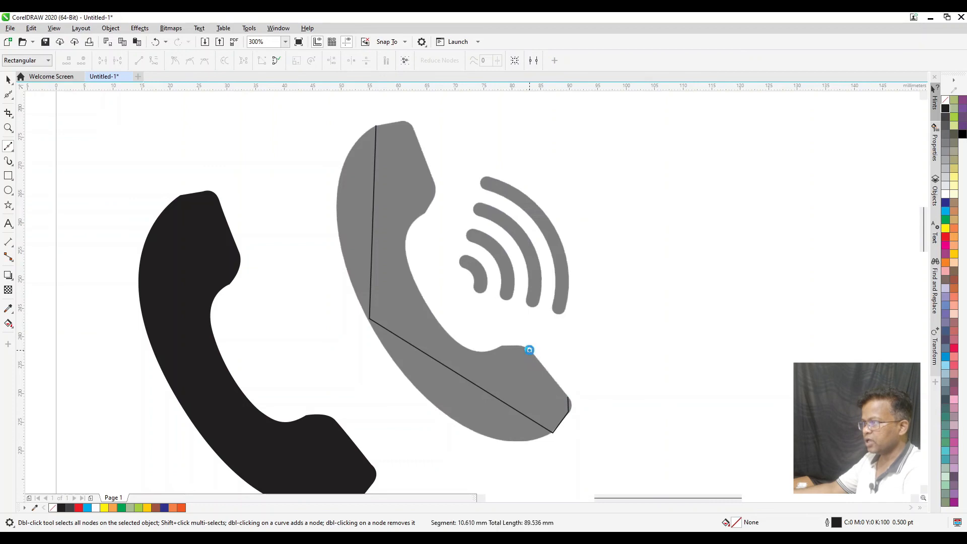
pyautogui.click(502, 346)
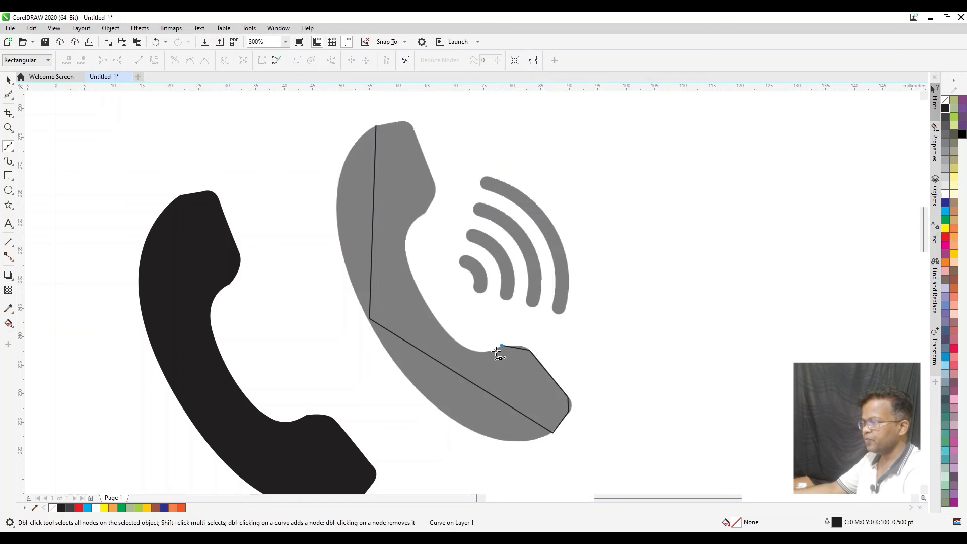
# Step: Continue the straight-segment trace along the handset's inner side and around its upper end, closing it at the starting node
pyautogui.click(424, 301)
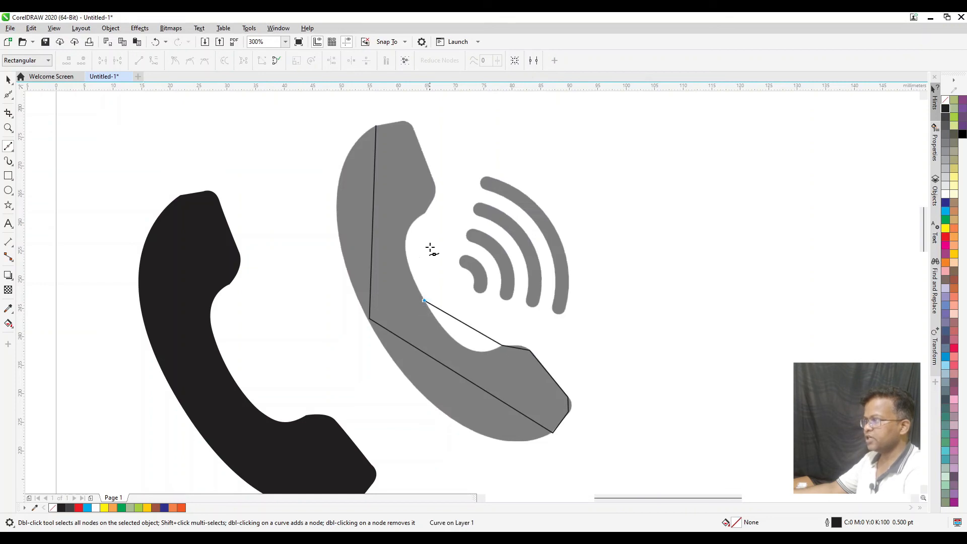
pyautogui.click(425, 212)
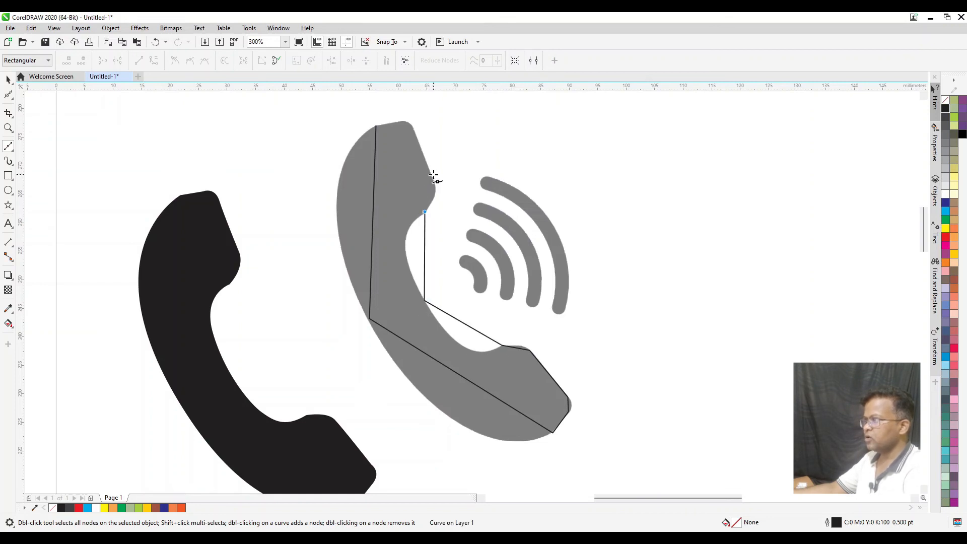
pyautogui.click(430, 175)
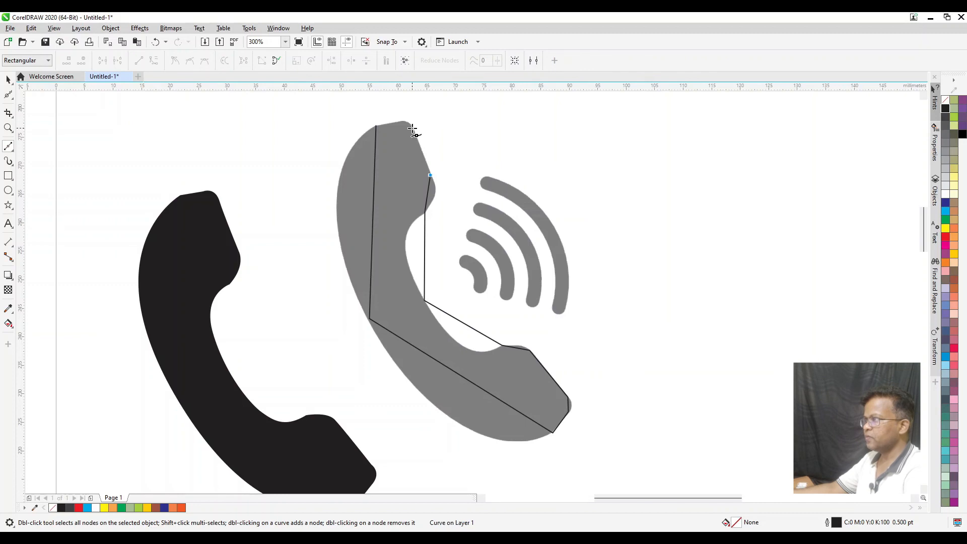
pyautogui.click(413, 128)
pyautogui.click(394, 122)
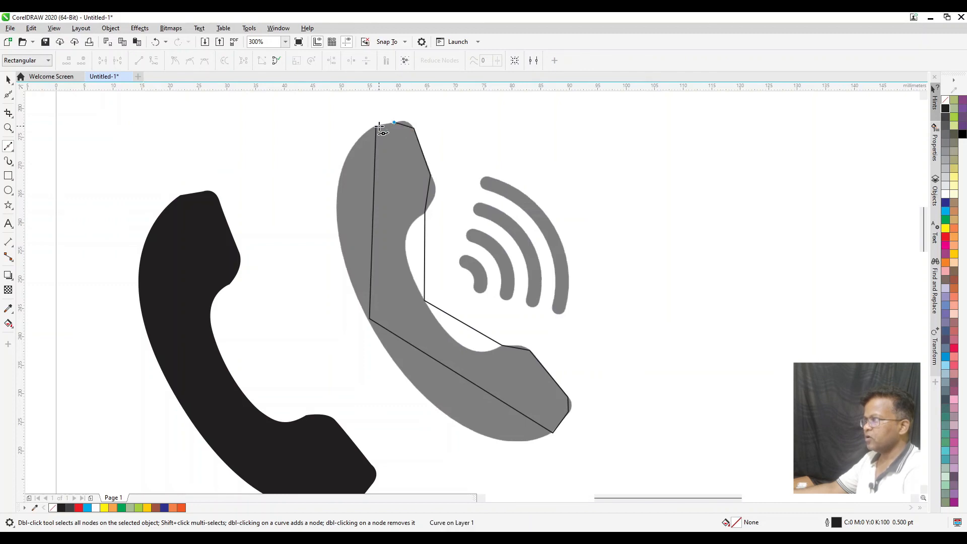
pyautogui.click(376, 125)
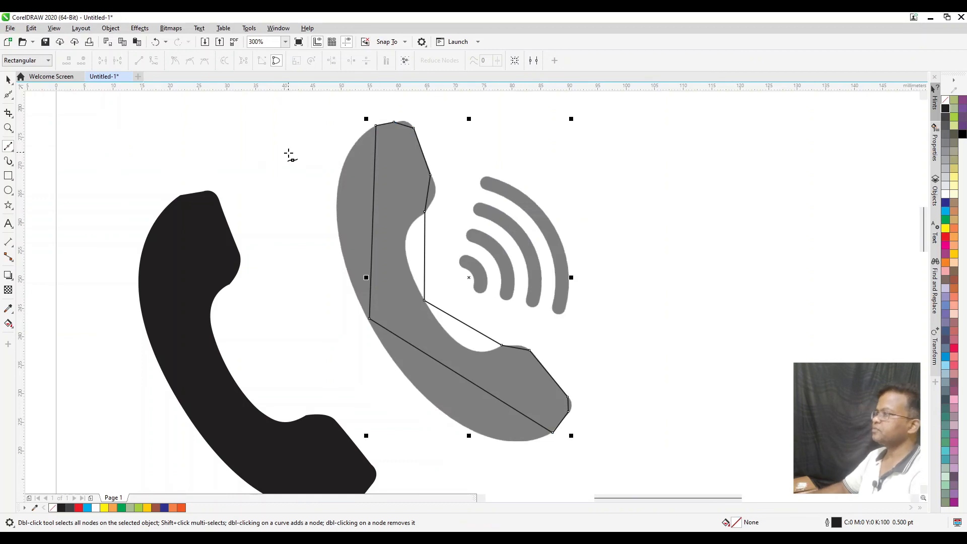
# Step: Select all nodes of the traced outline with the Shape tool and convert its line segments to curves
pyautogui.click(10, 94)
pyautogui.click(39, 93)
pyautogui.moveTo(491, 349); pyautogui.dragTo(609, 474)
pyautogui.click(152, 60)
# Step: Bend the outline's short segments at the upper earpiece to match the handset's rounded corners
pyautogui.scroll(4, 406, 138)
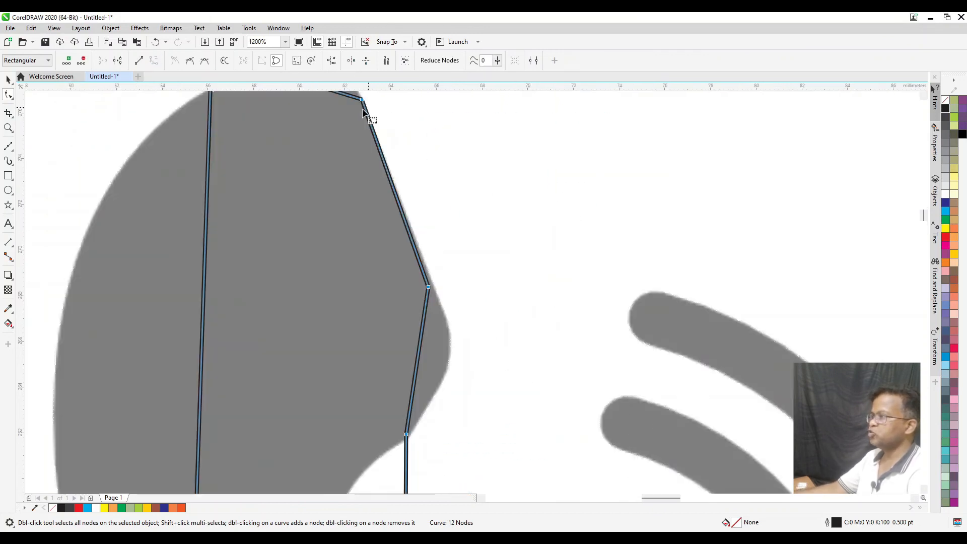
pyautogui.click(454, 382)
pyautogui.click(418, 363)
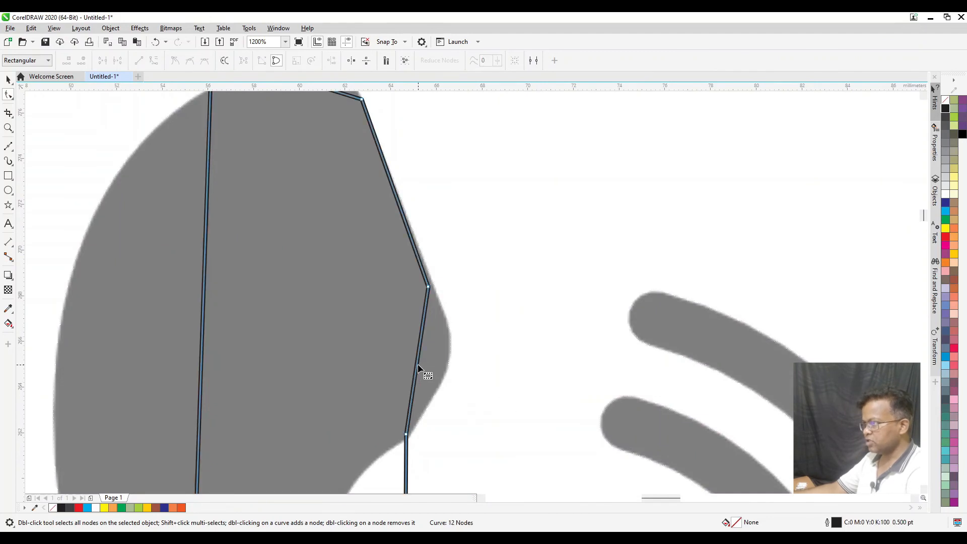
pyautogui.moveTo(418, 362); pyautogui.dragTo(442, 361)
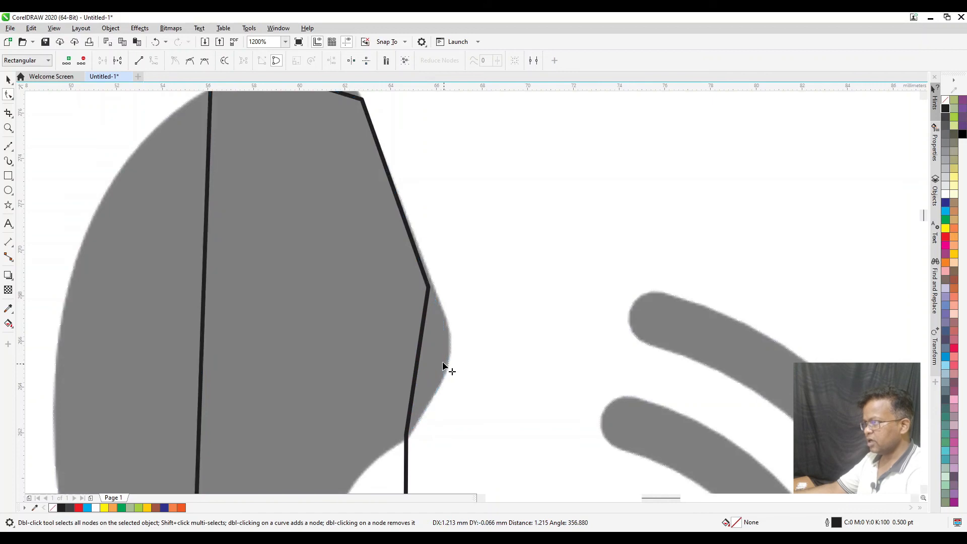
pyautogui.click(925, 96)
pyautogui.moveTo(324, 209); pyautogui.dragTo(303, 208)
# Step: Bend the outline's short segments at the handset's lower end to follow its rounded corners
pyautogui.scroll(-5, 302, 297)
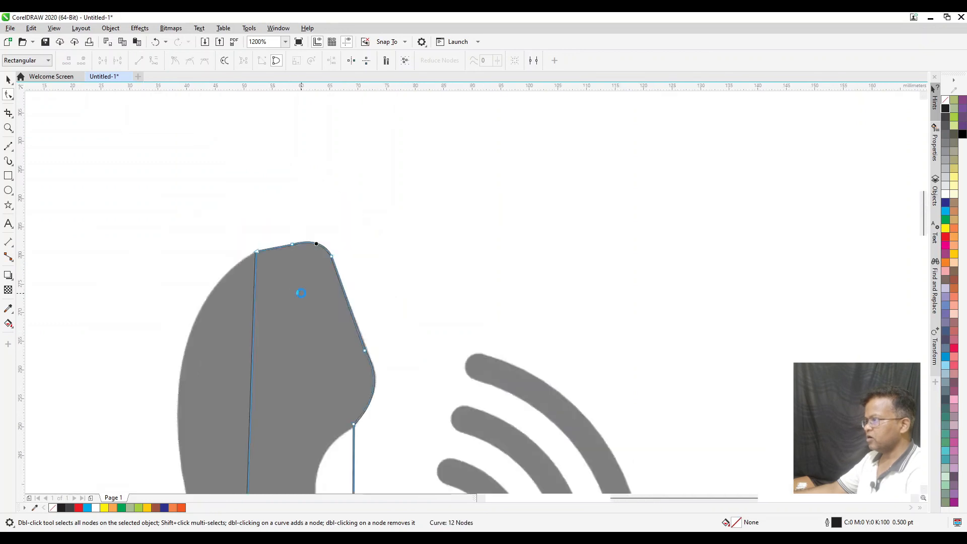
pyautogui.scroll(7, 381, 411)
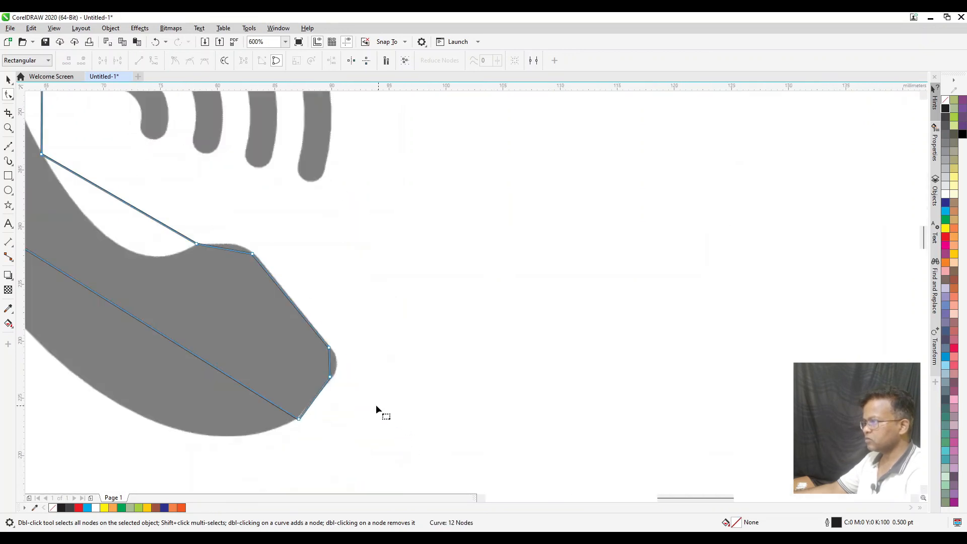
pyautogui.moveTo(286, 311); pyautogui.dragTo(309, 306)
pyautogui.scroll(-1, 254, 286)
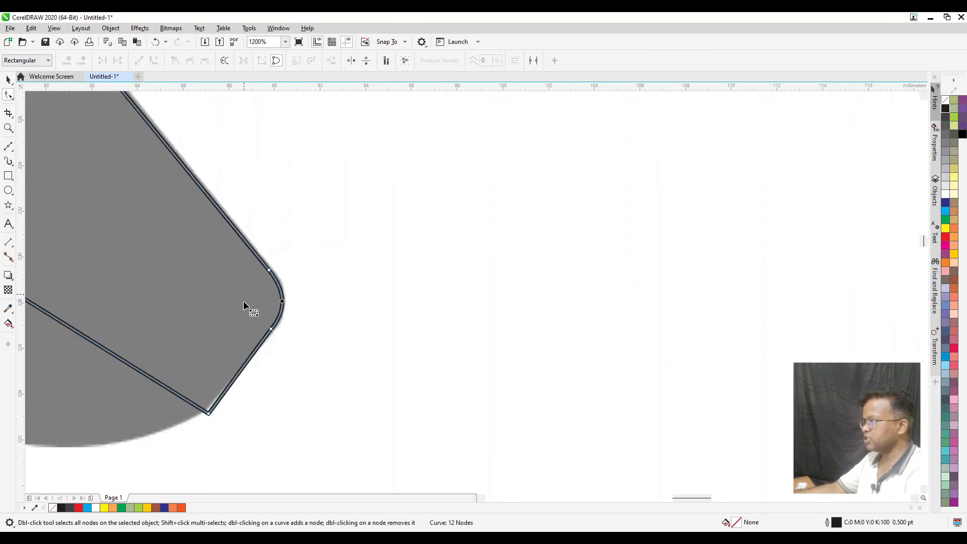
pyautogui.scroll(-1, 125, 129)
pyautogui.scroll(-1, 136, 175)
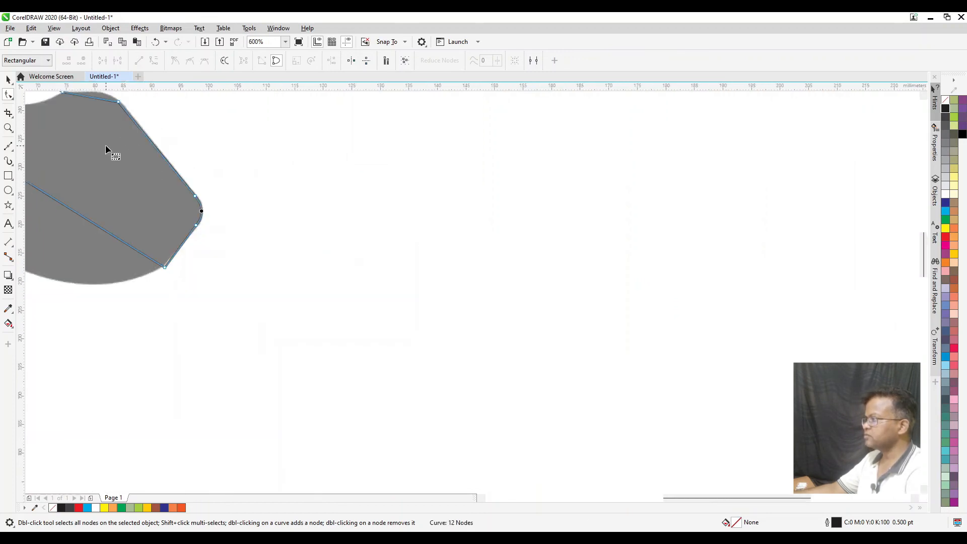
pyautogui.scroll(-1, 105, 144)
pyautogui.scroll(3, 74, 123)
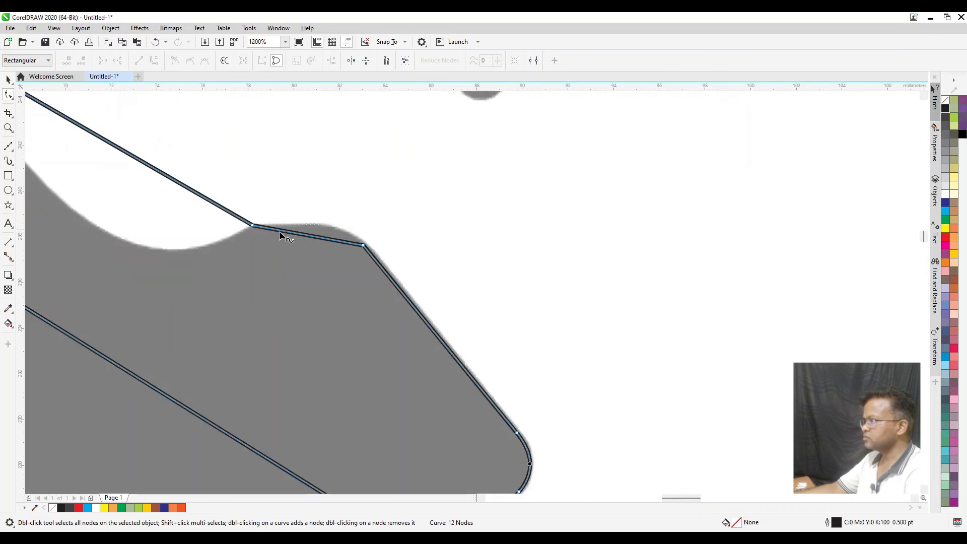
pyautogui.moveTo(312, 240); pyautogui.dragTo(320, 223)
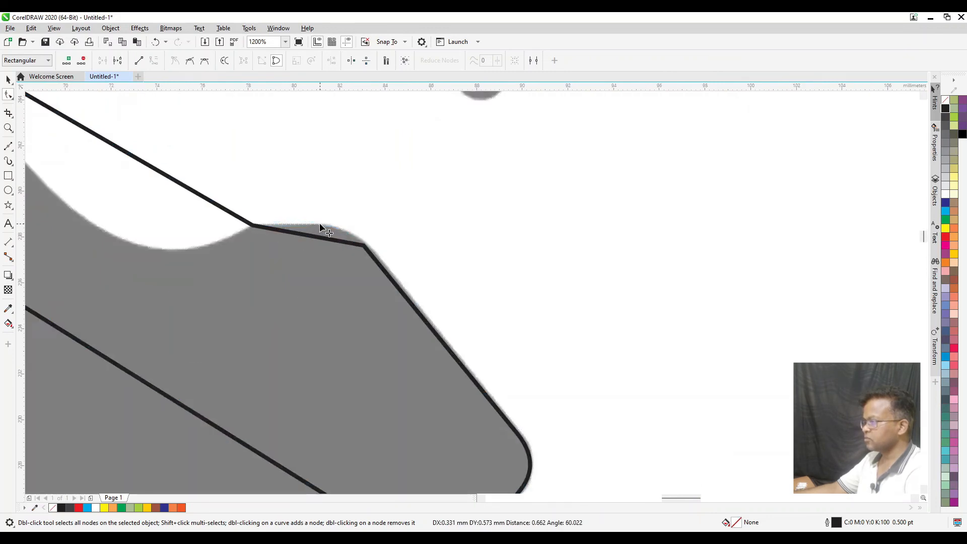
# Step: Bend the long segments along the handset's inner side and outer back to follow the gray shape
pyautogui.press('F3')
pyautogui.press('F3')
pyautogui.press('F3')
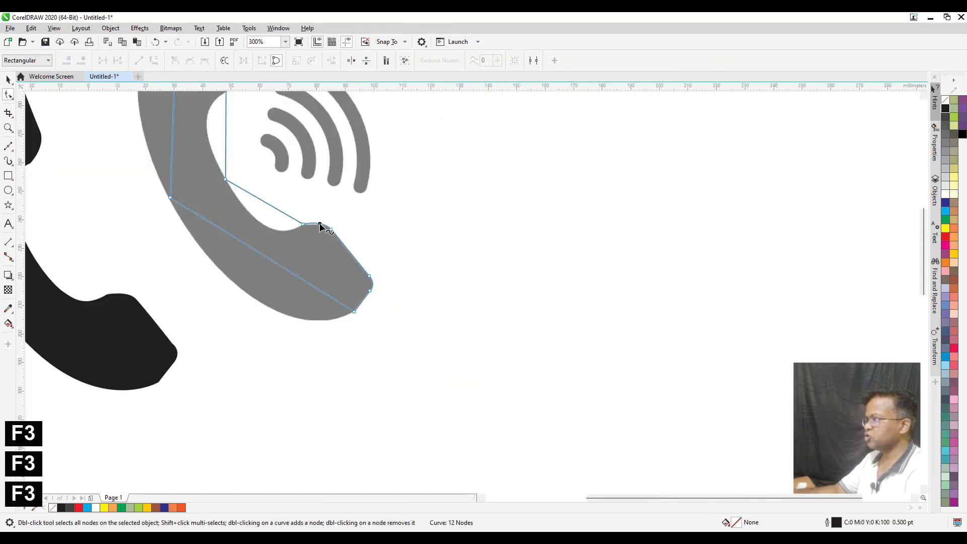
pyautogui.press('F2')
pyautogui.moveTo(196, 99); pyautogui.dragTo(369, 292)
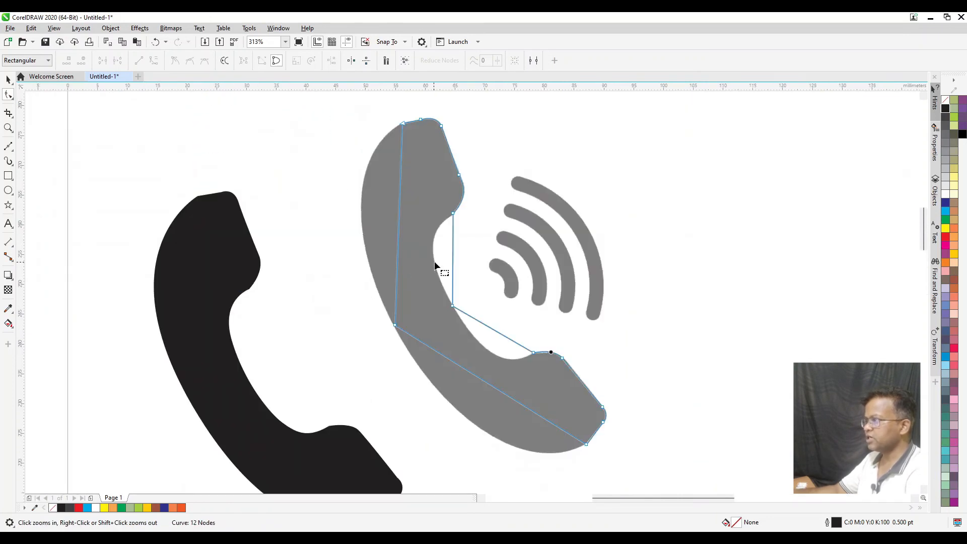
pyautogui.moveTo(452, 252); pyautogui.dragTo(432, 246)
pyautogui.moveTo(498, 336); pyautogui.dragTo(496, 354)
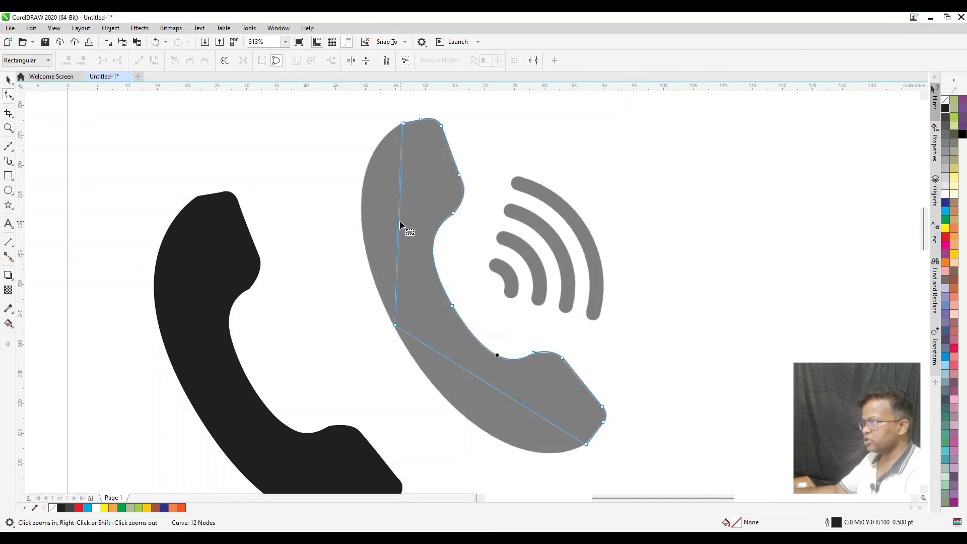
pyautogui.moveTo(397, 219); pyautogui.dragTo(360, 190)
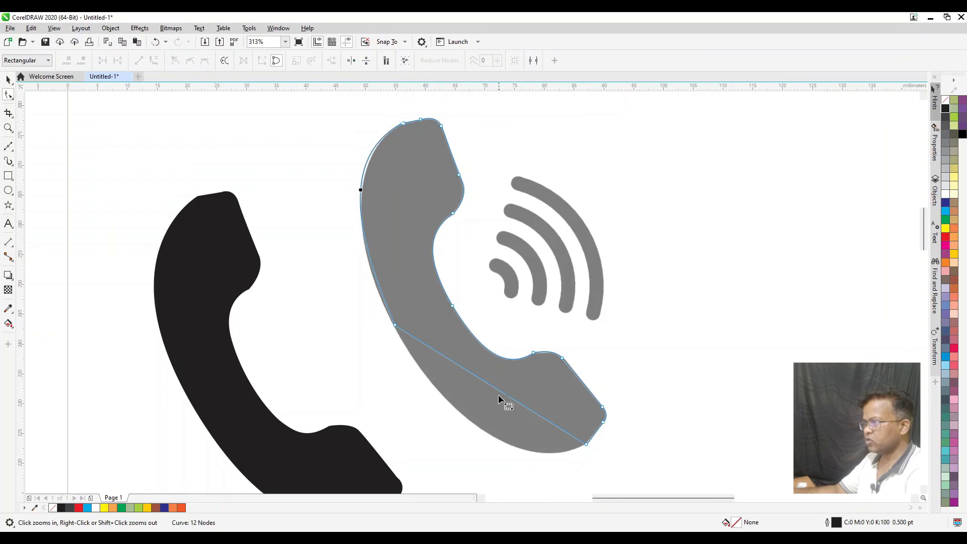
pyautogui.moveTo(496, 393); pyautogui.dragTo(491, 439)
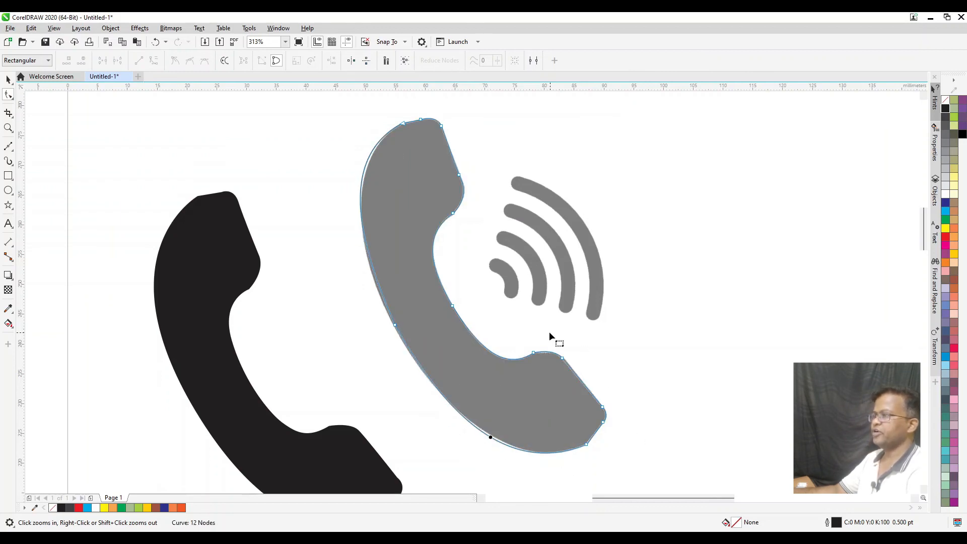
# Step: Fill the traced handset with red and place it to the right of the gray phone icon
pyautogui.press('space')
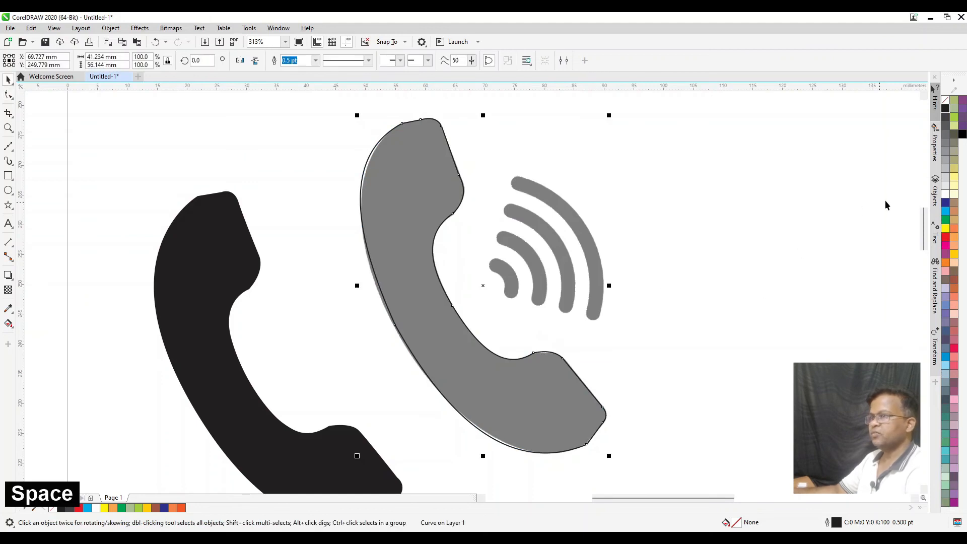
pyautogui.click(945, 237)
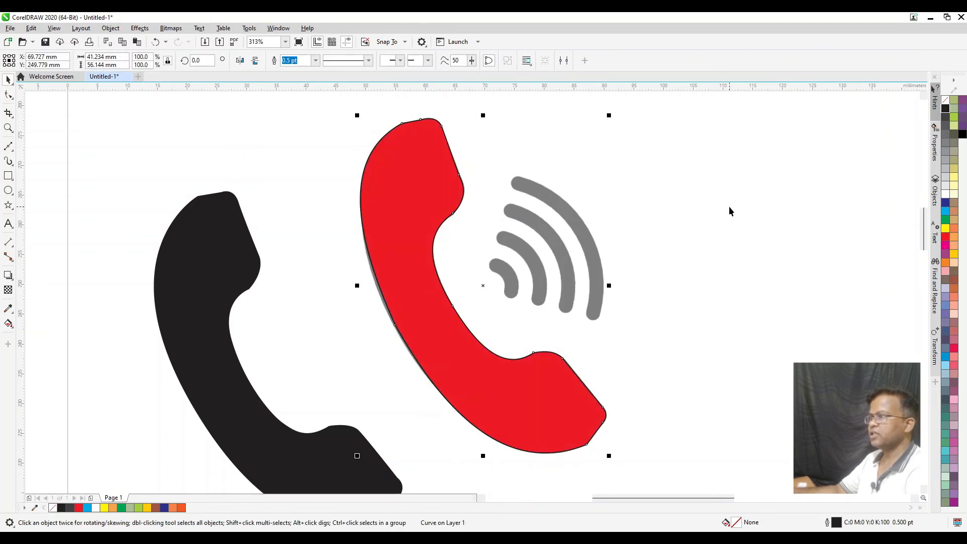
pyautogui.click(729, 206)
pyautogui.moveTo(478, 296); pyautogui.dragTo(679, 322)
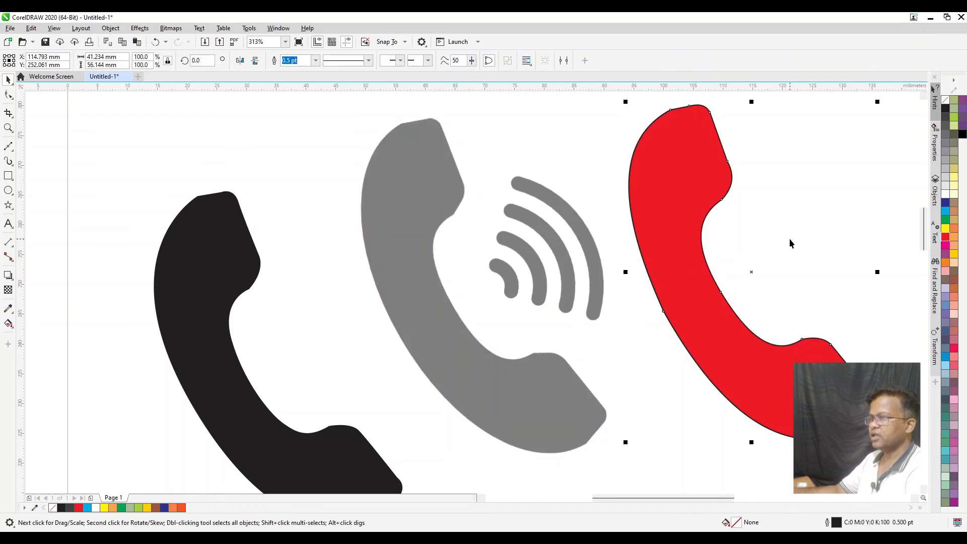